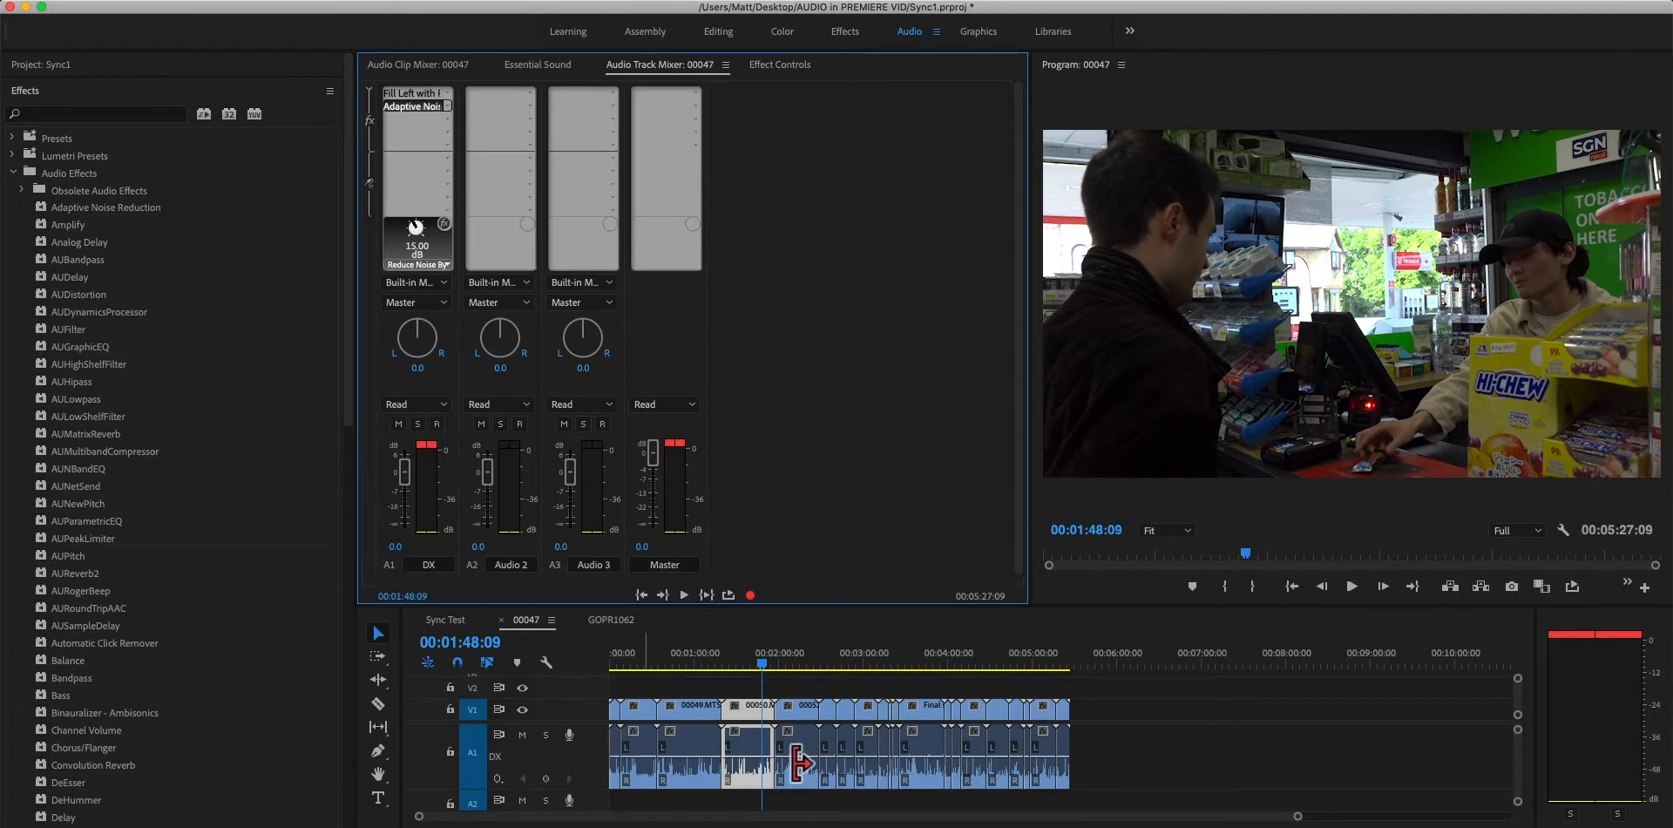
Apply the AULowpass audio effect to the 00052.MTS clip at 00:02:11:03 on the DX track.
{"action": "left_click", "coordinate": [795, 671]}
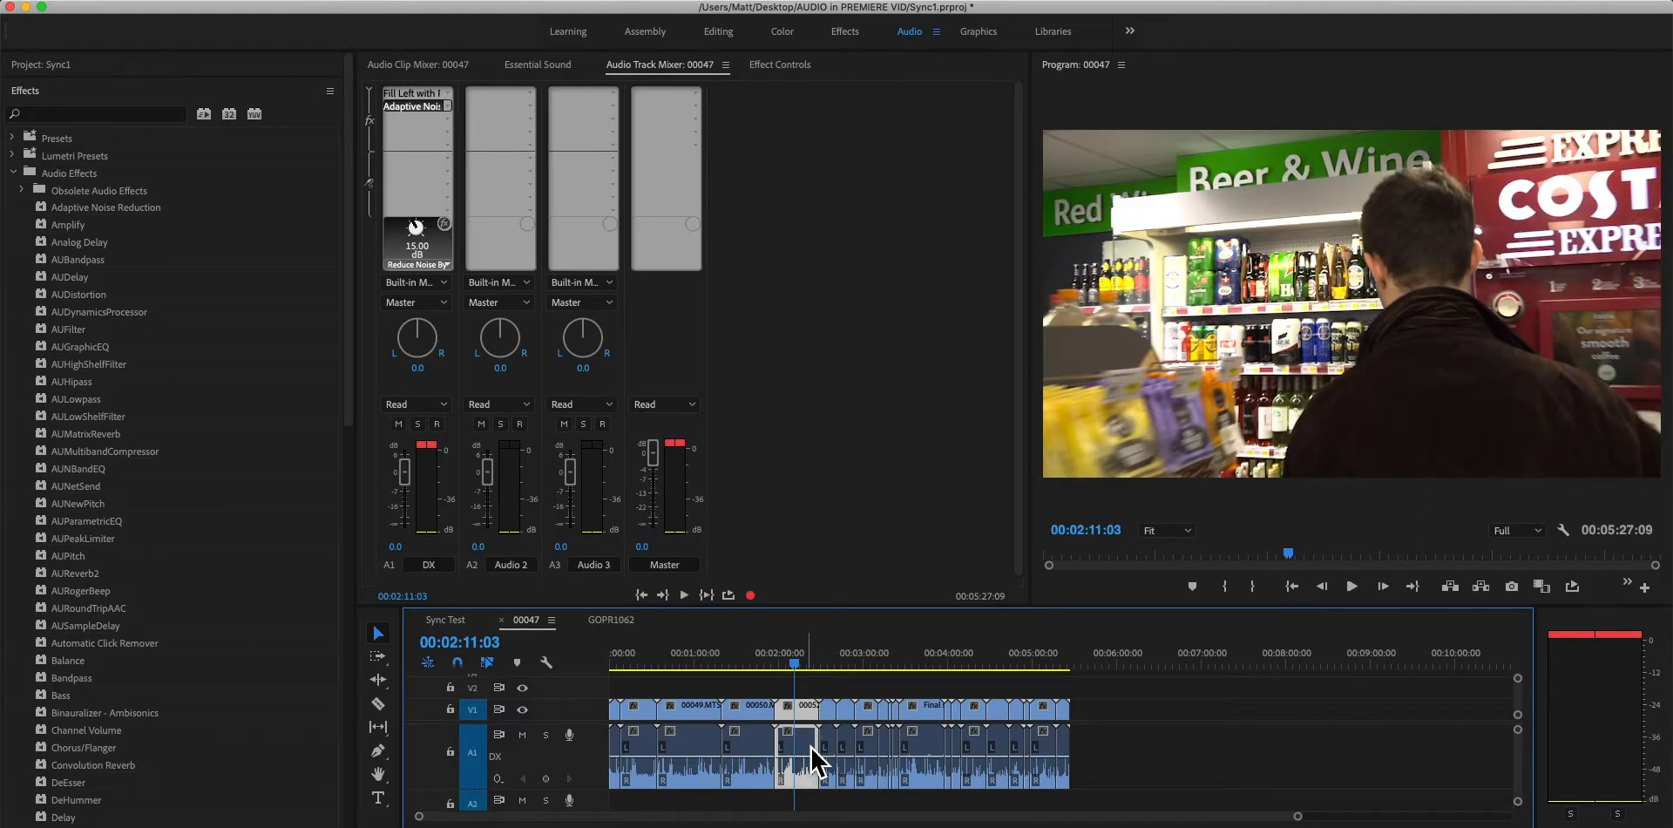
{"action": "left_click_drag", "start_coordinate": [80, 401], "coordinate": [819, 769]}
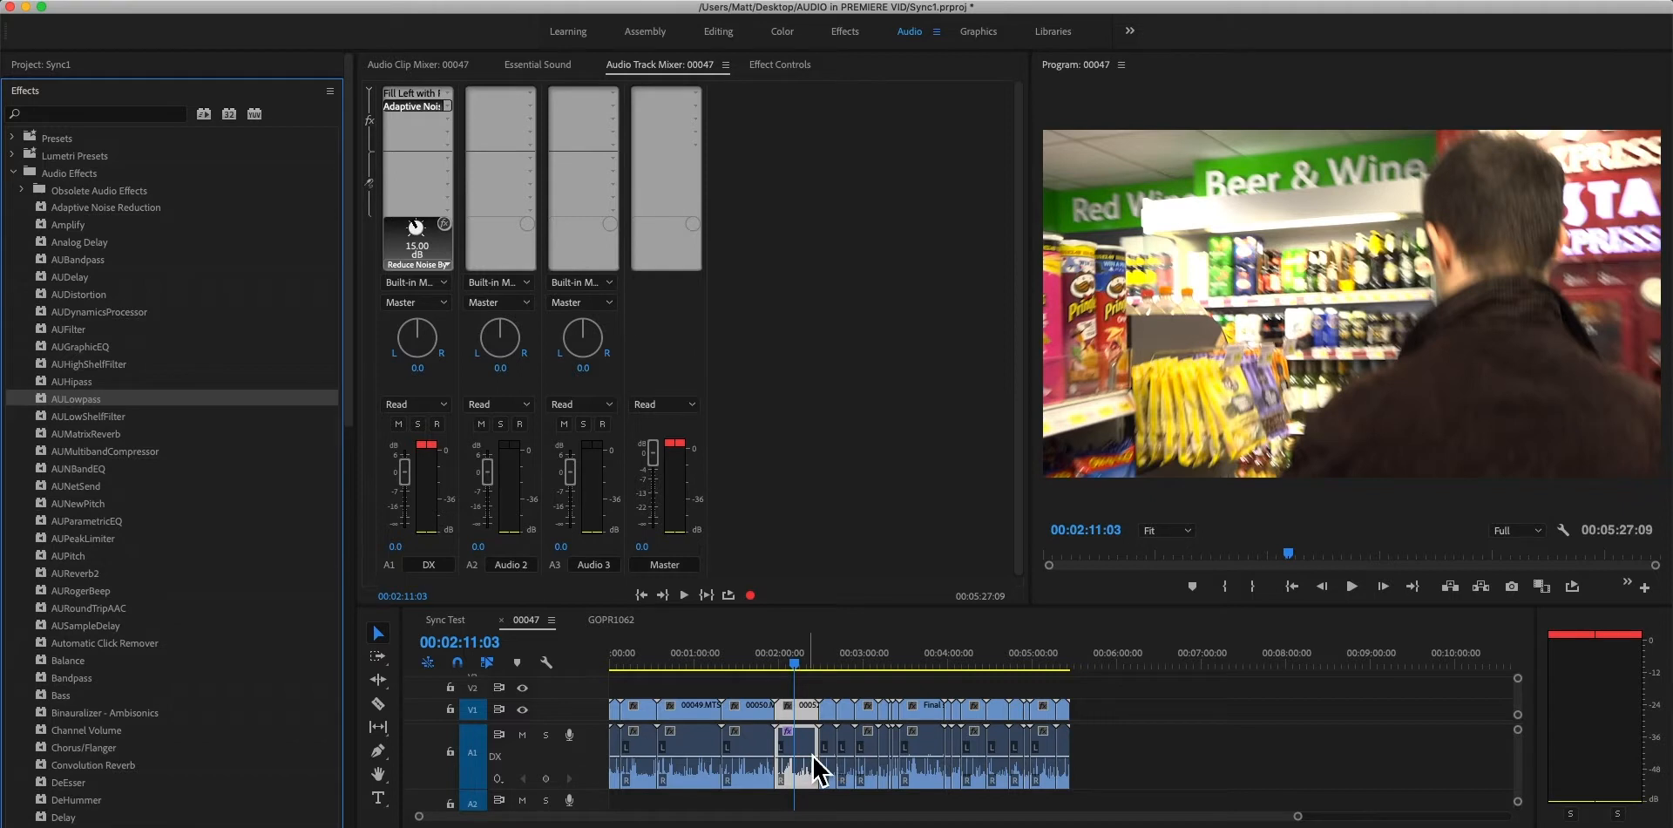
Try to apply the AULowpass effect to all clips from 00052.MTS to the end of the sequence.
{"action": "left_click_drag", "start_coordinate": [1140, 786], "coordinate": [784, 760]}
{"action": "left_click_drag", "start_coordinate": [80, 402], "coordinate": [857, 768]}
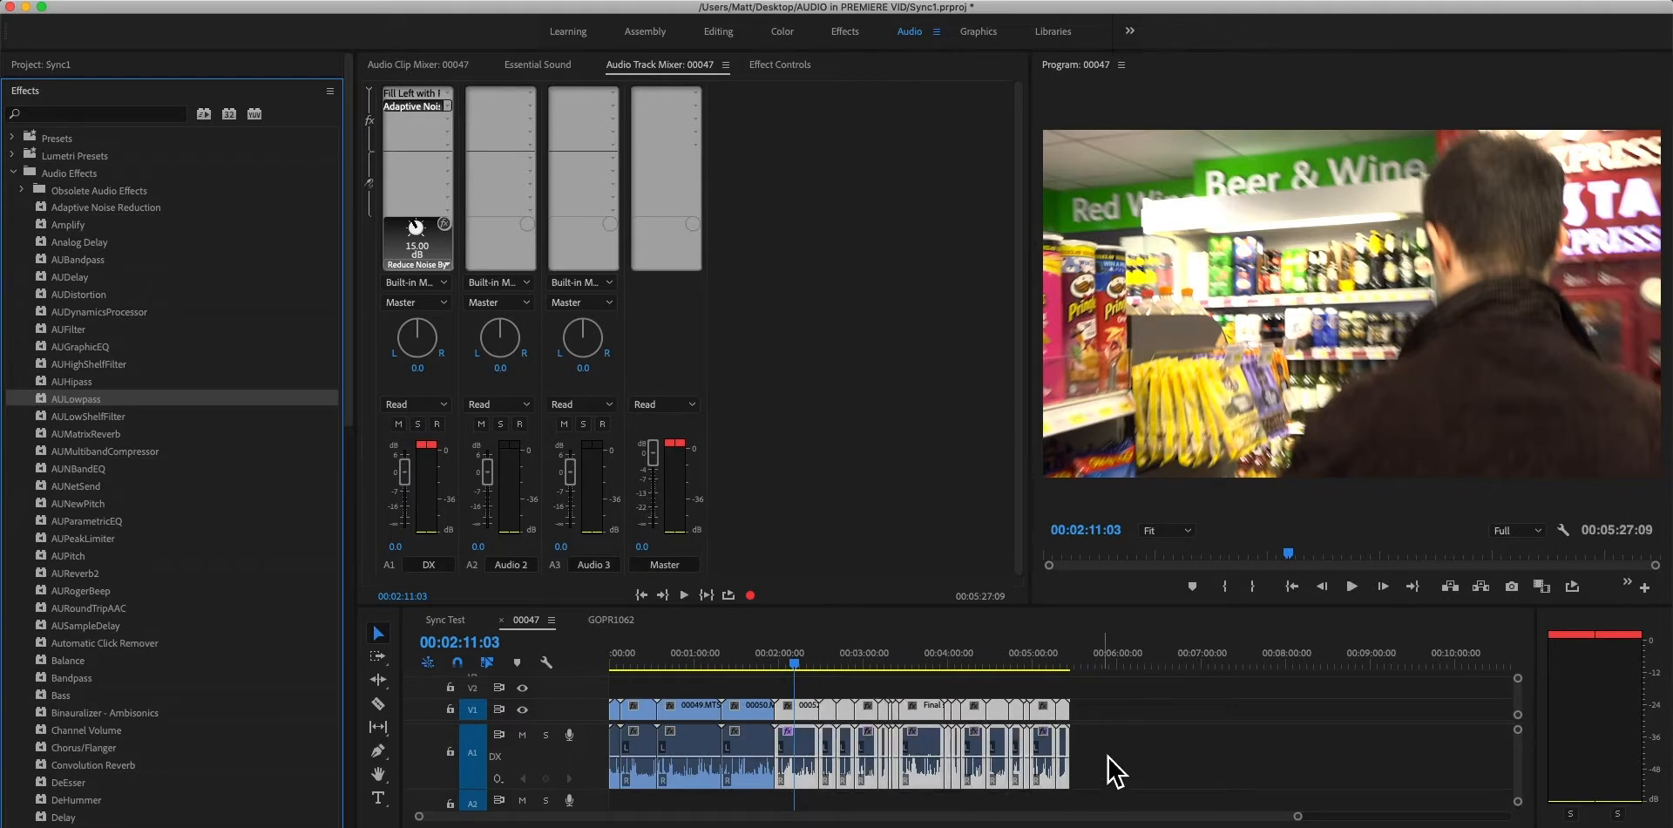
{"action": "left_click", "coordinate": [1116, 772]}
Copy the 00052.MTS clip and review the Paste Attributes options for the Final scene clip, without applying them.
{"action": "right_click", "coordinate": [813, 757]}
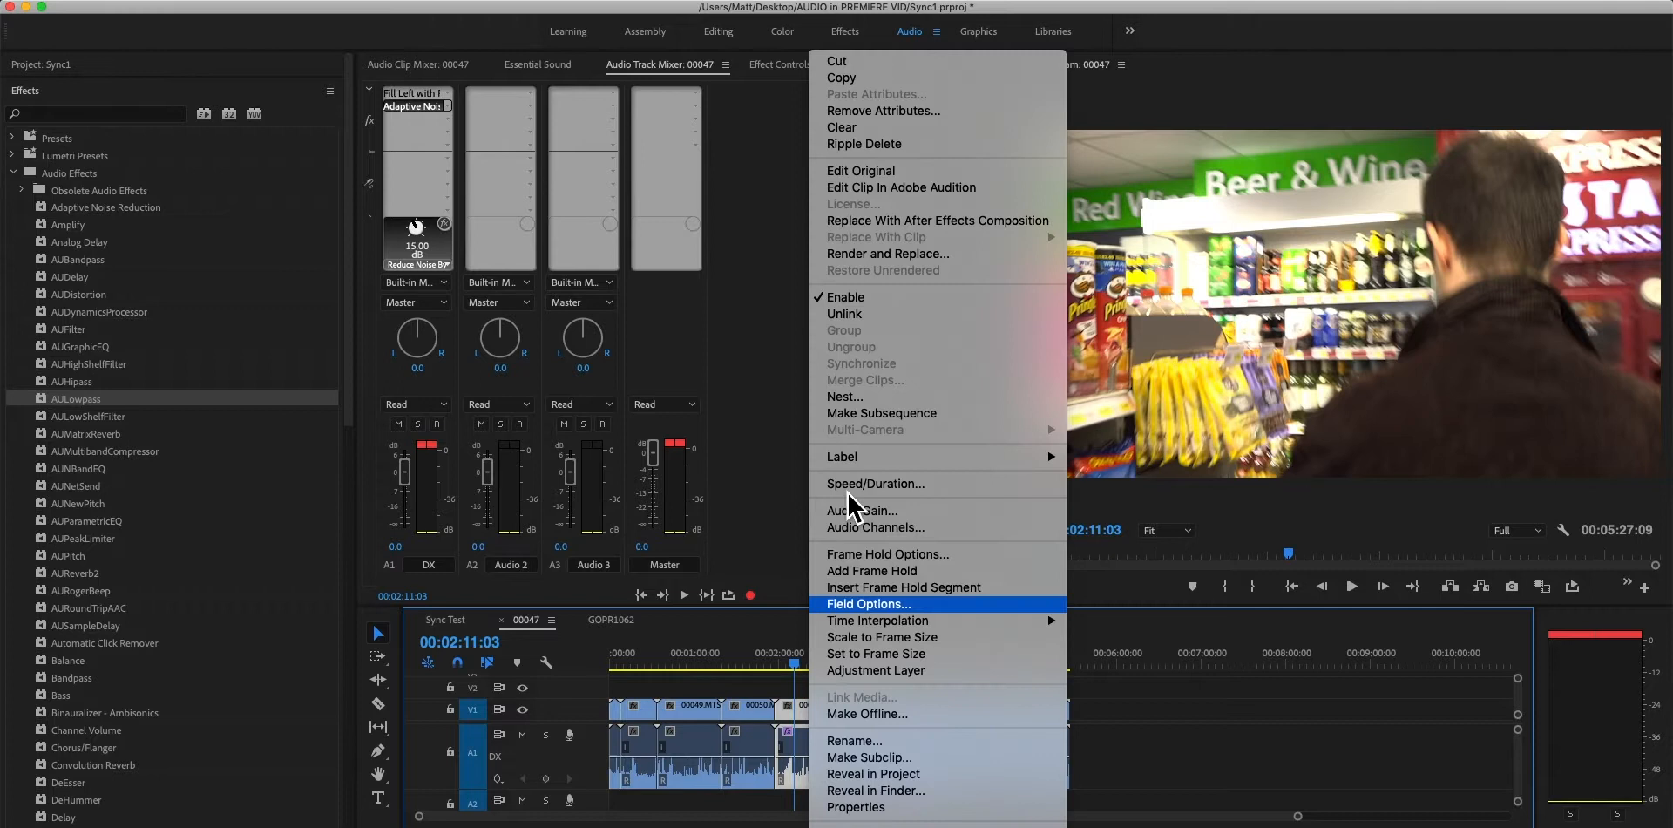
{"action": "left_click", "coordinate": [881, 79]}
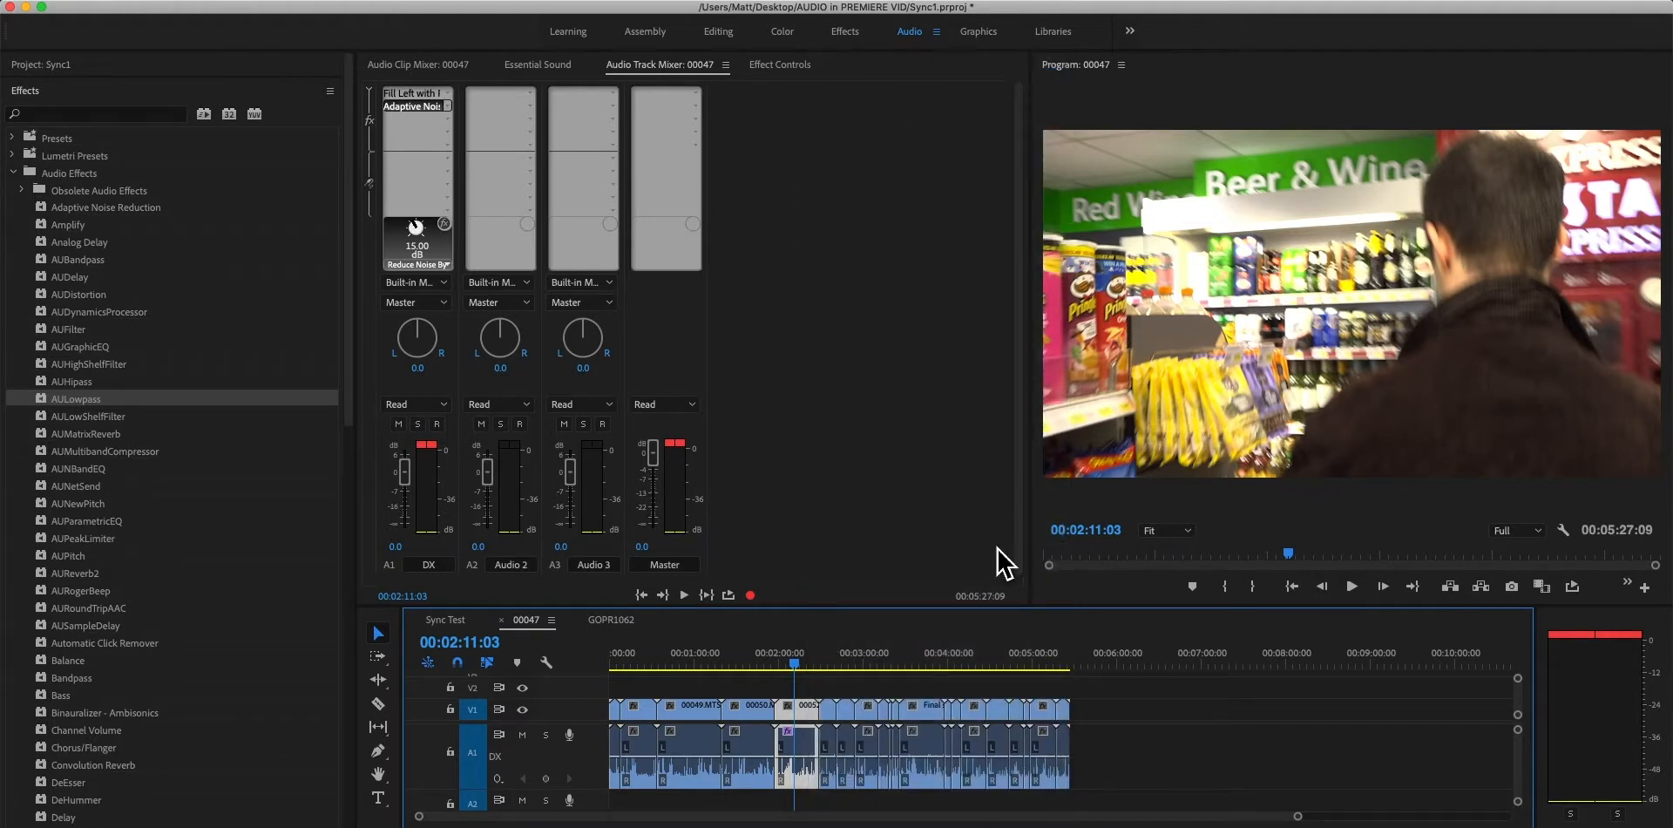
{"action": "right_click", "coordinate": [941, 760]}
{"action": "left_click", "coordinate": [1013, 98]}
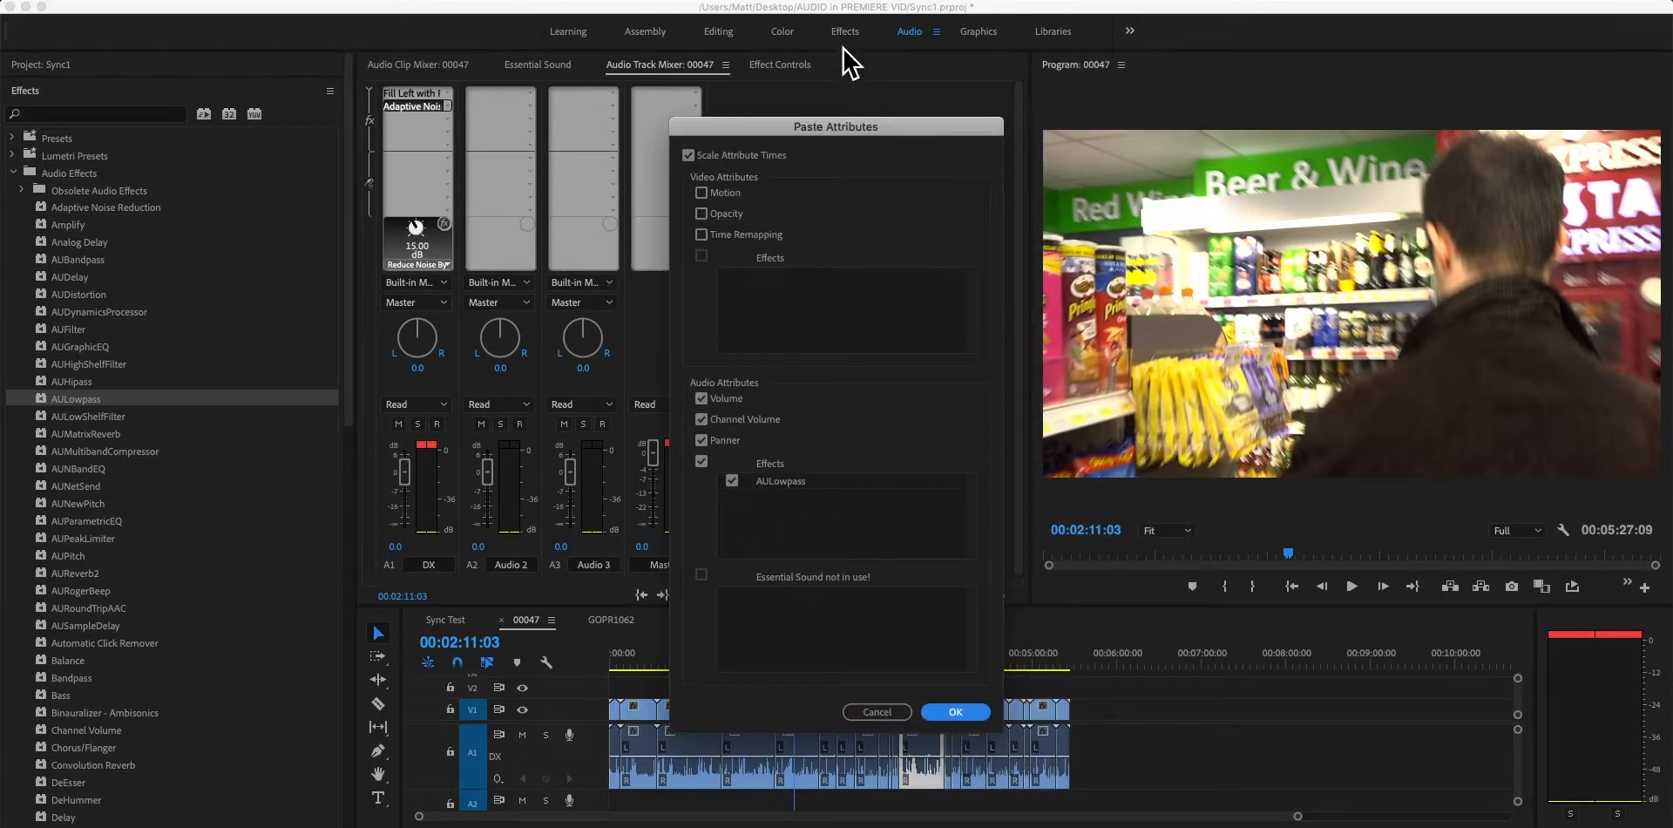
{"action": "left_click_drag", "start_coordinate": [907, 131], "coordinate": [990, 43]}
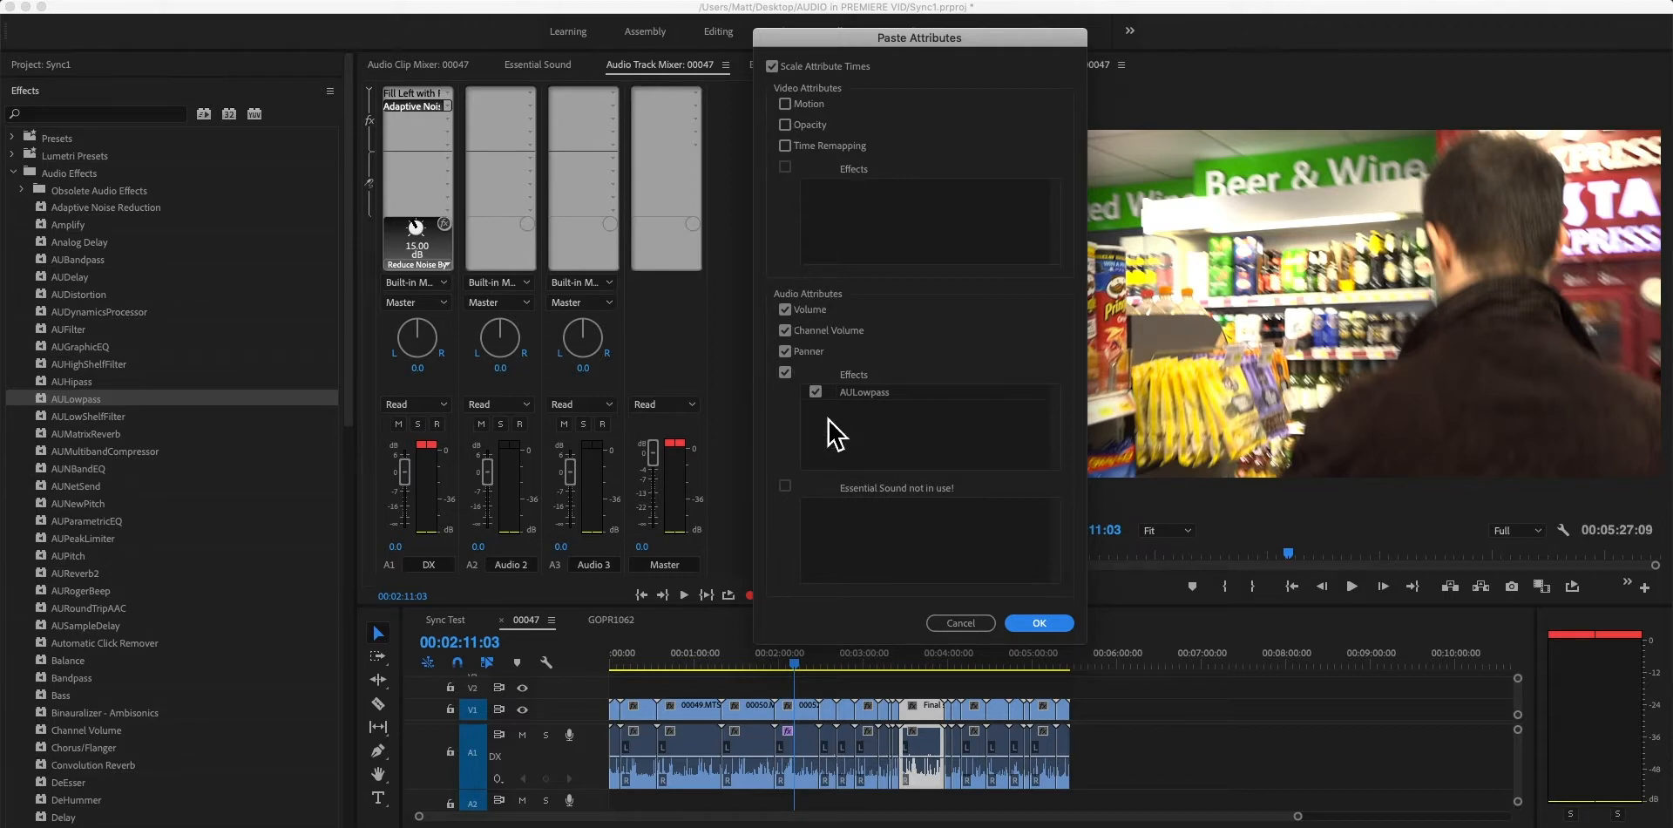
{"action": "left_click", "coordinate": [964, 625]}
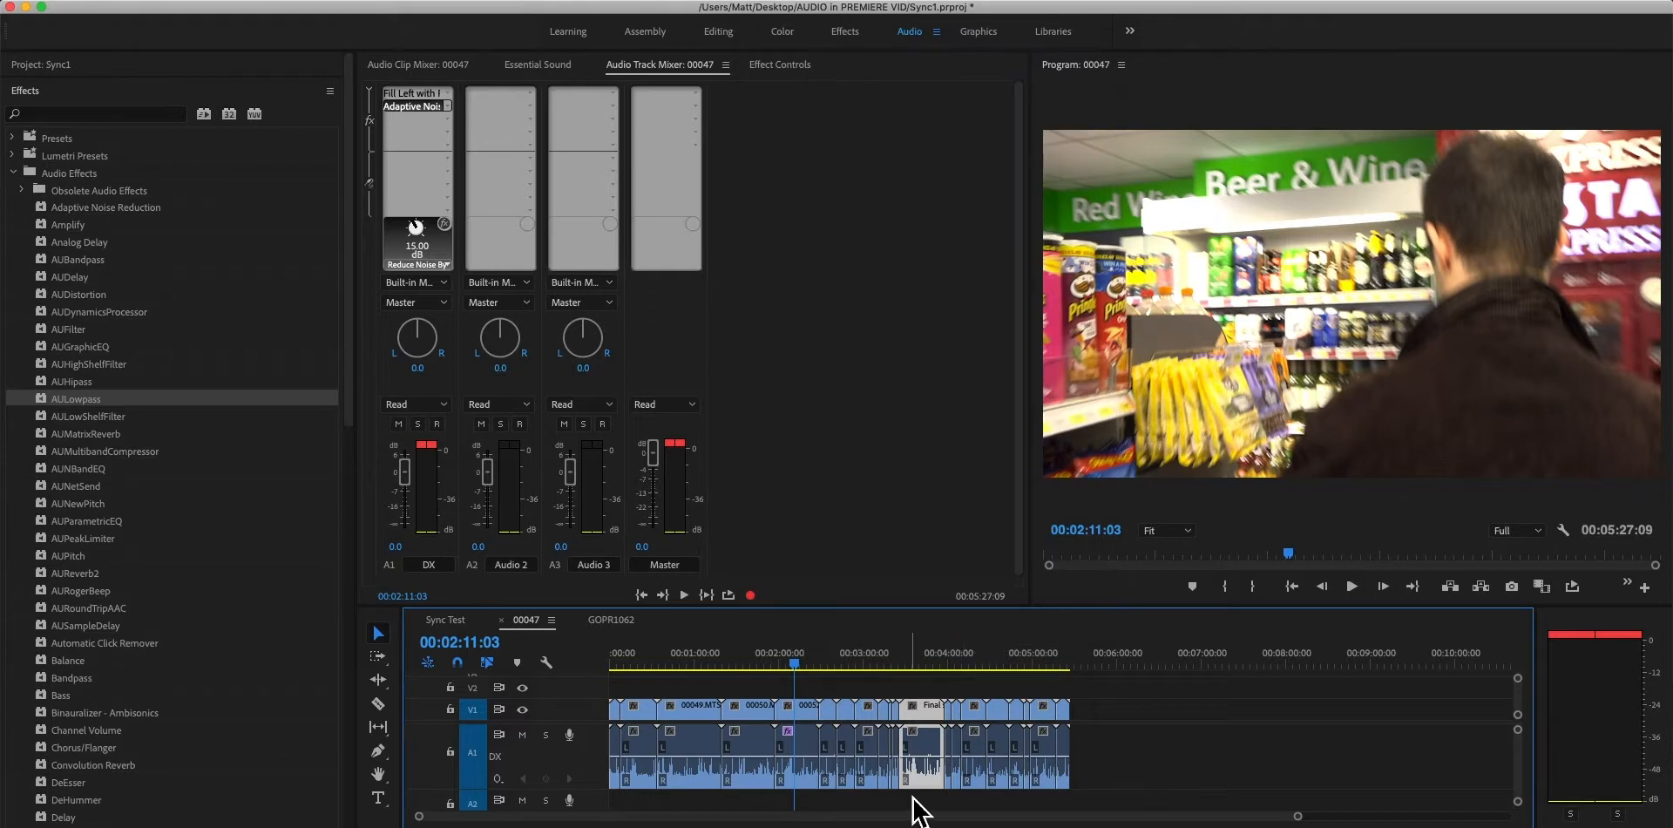
Place the Audio Track Mixer directly beside the Audio Clip Mixer and display the Audio Clip Mixer.
{"action": "left_click", "coordinate": [811, 758]}
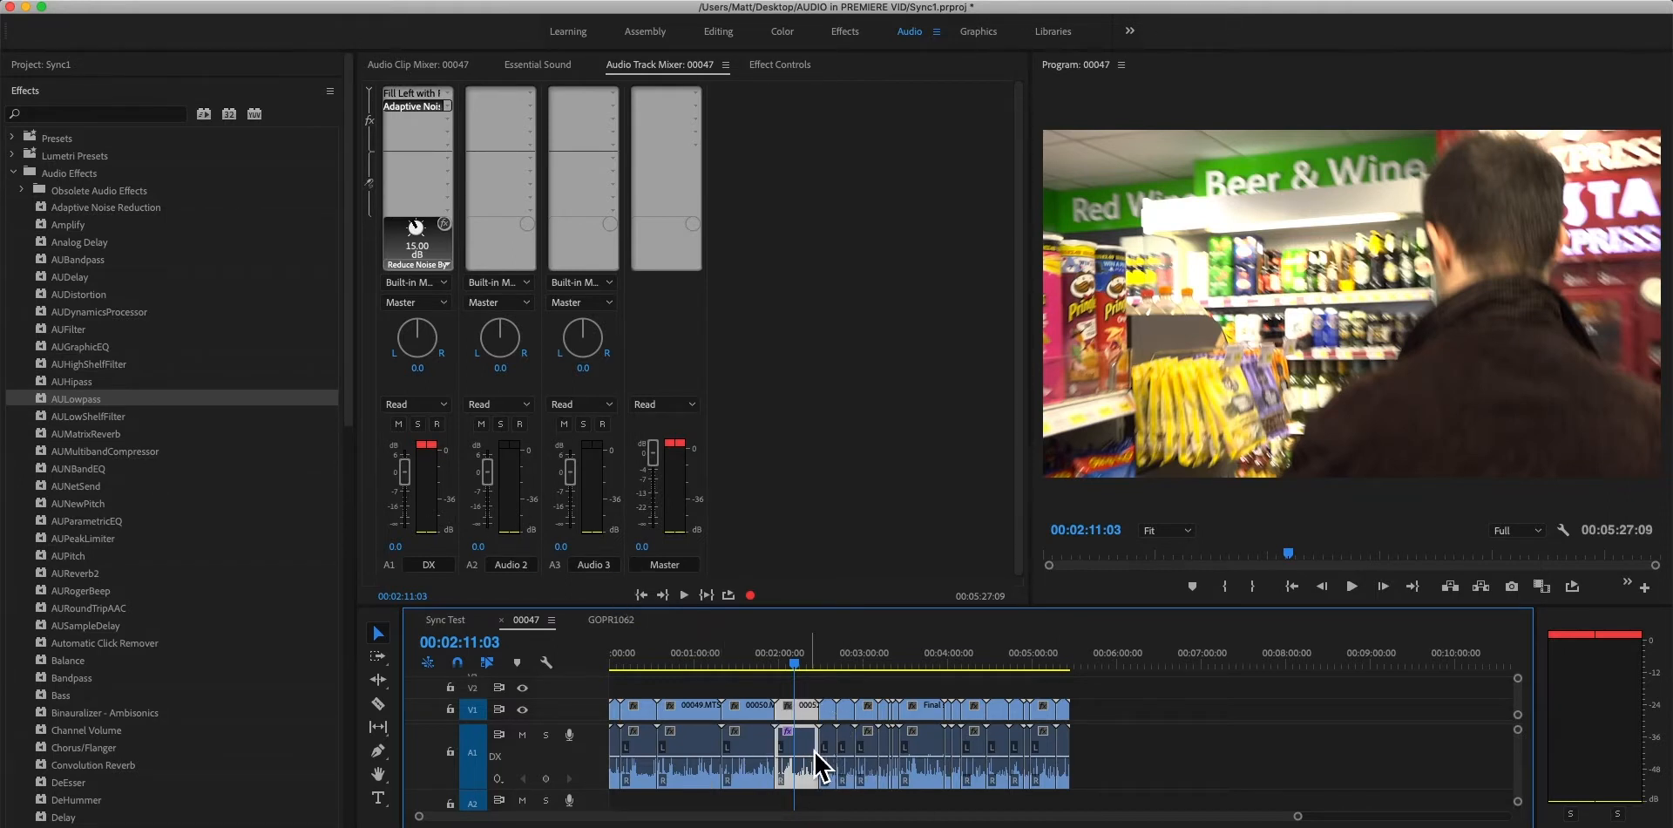
{"action": "left_click", "coordinate": [697, 760]}
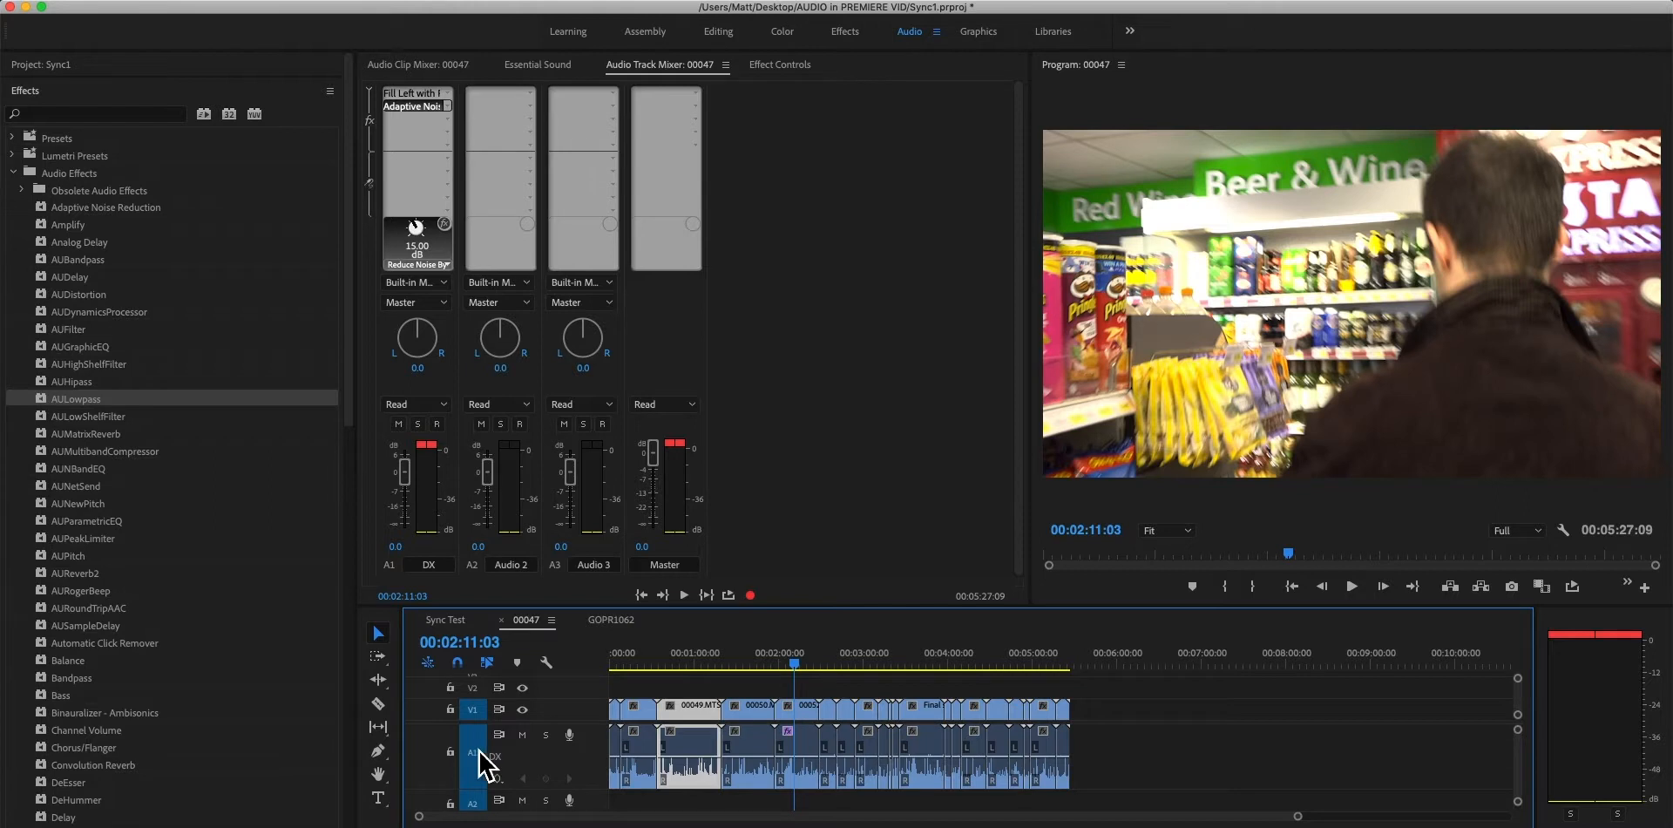
{"action": "left_click", "coordinate": [667, 67]}
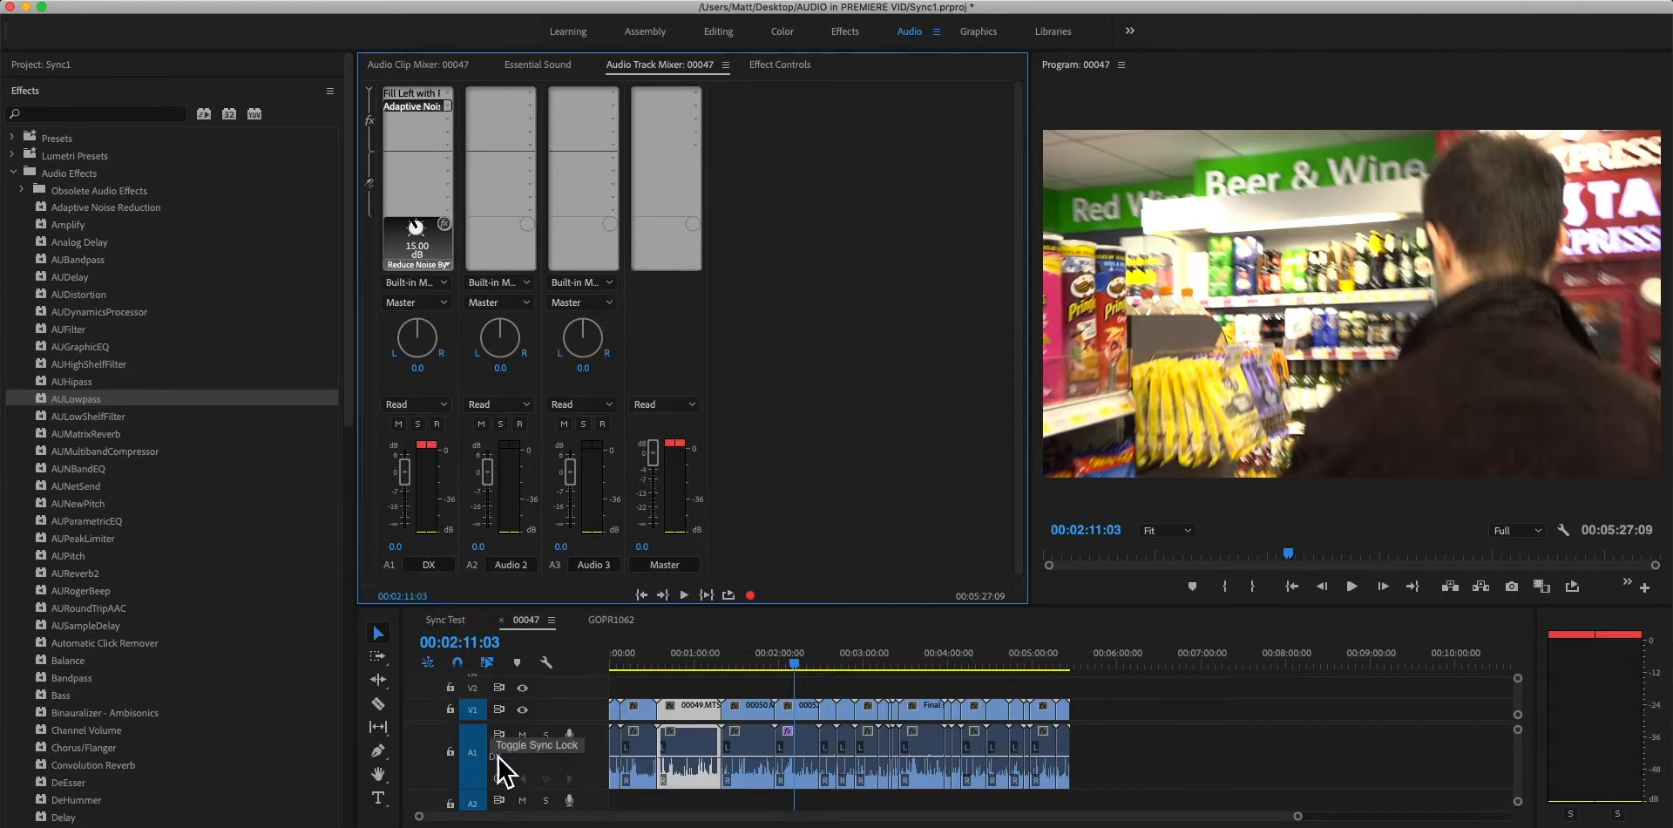
{"action": "left_click", "coordinate": [521, 776]}
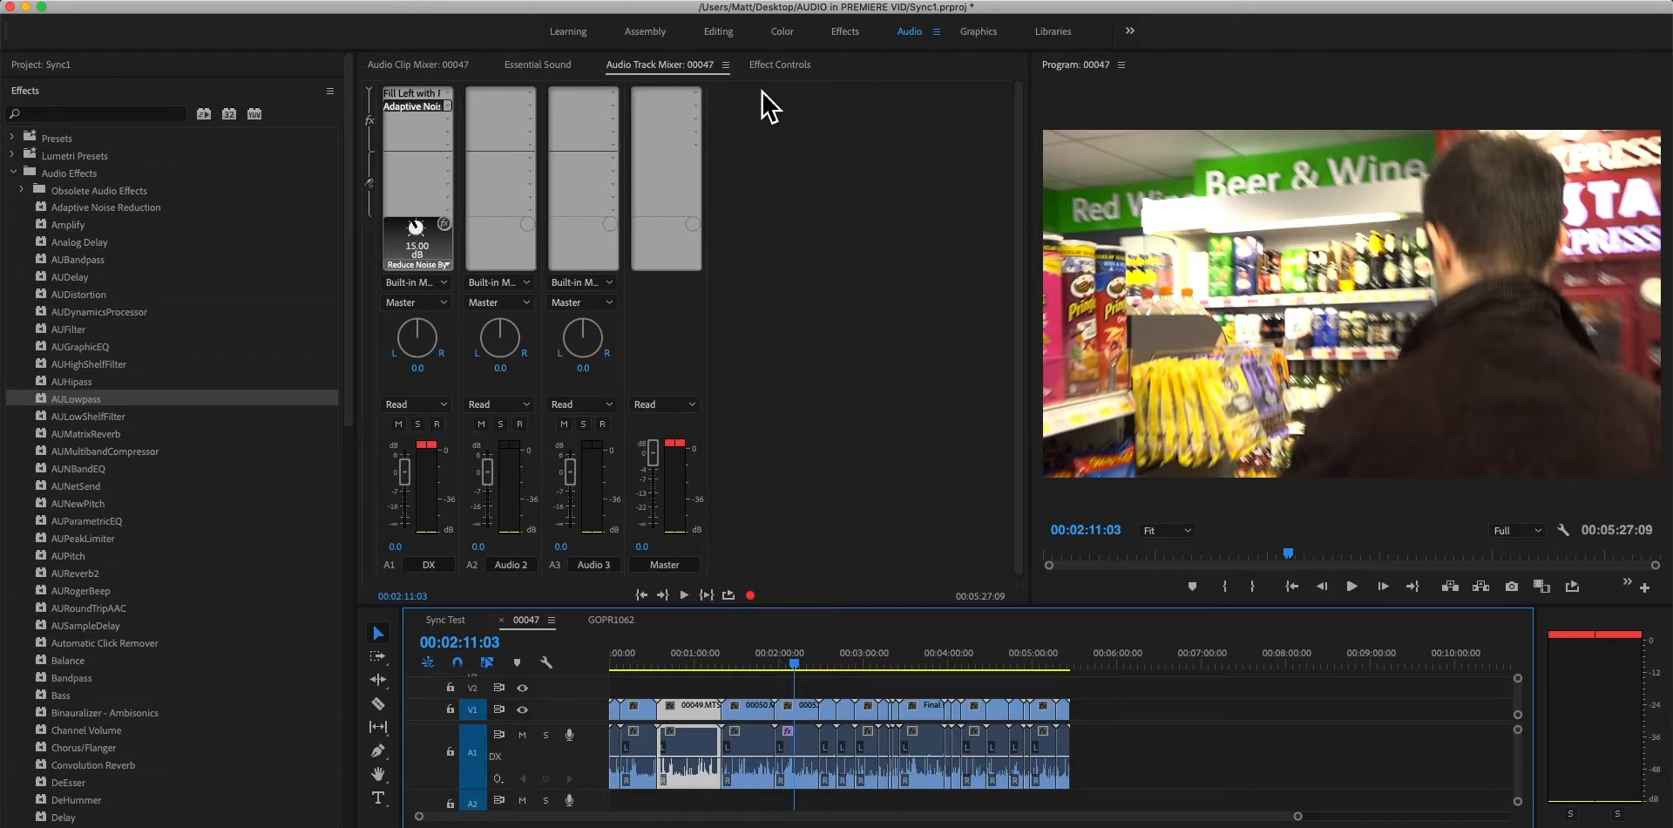
{"action": "left_click_drag", "start_coordinate": [655, 68], "coordinate": [542, 68]}
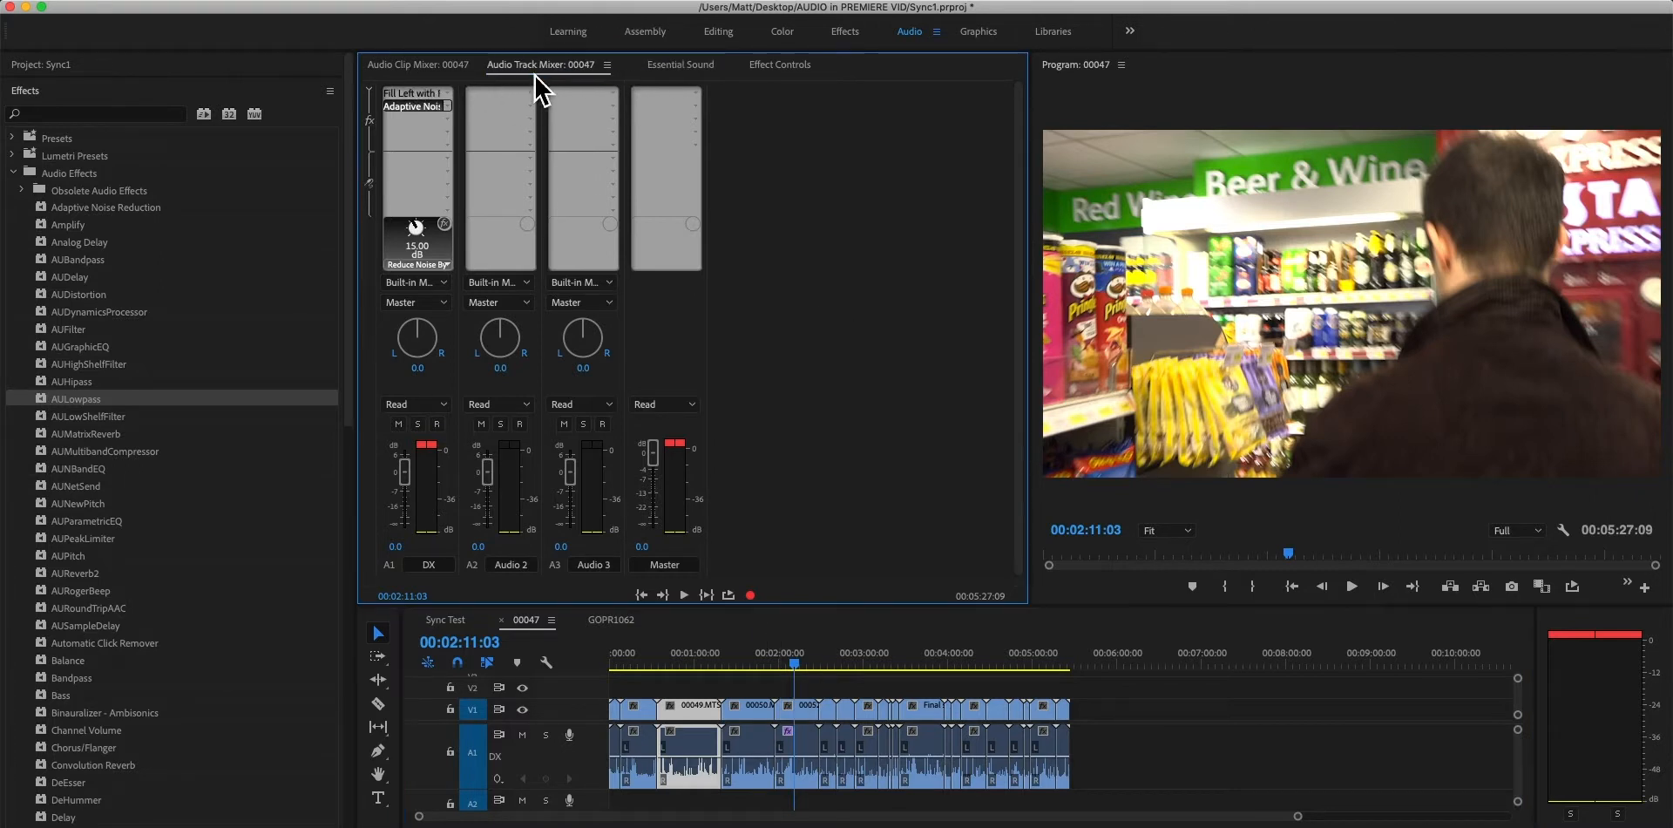
{"action": "left_click", "coordinate": [430, 66]}
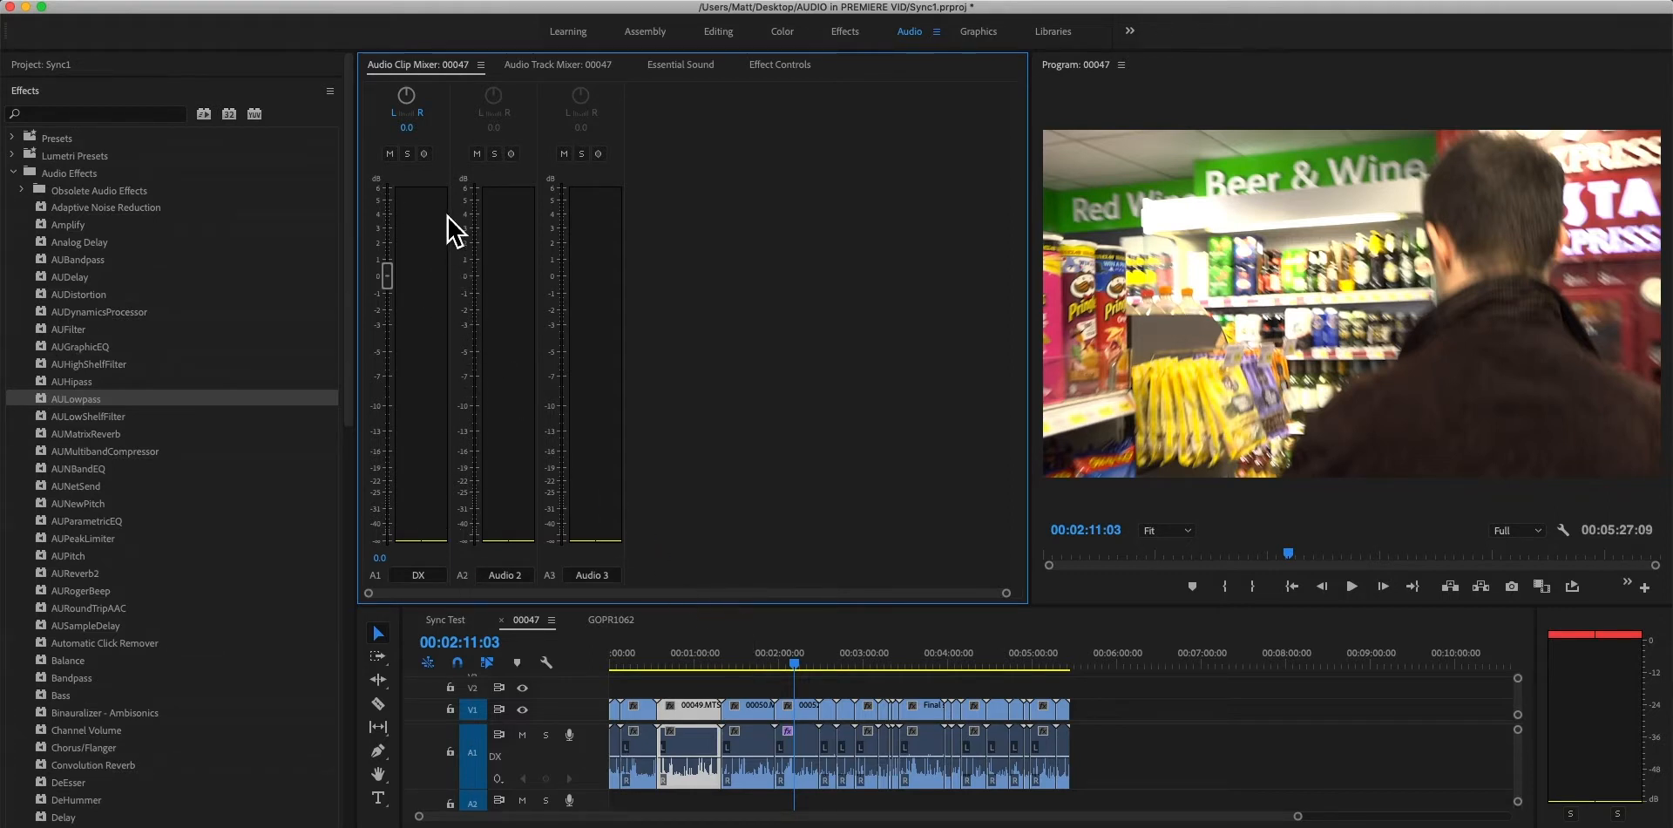
Move the playhead to 00:02:14:21 over the 00052.MTS clip and lower its DX clip volume to -10.6 dB.
{"action": "left_click_drag", "start_coordinate": [794, 665], "coordinate": [684, 674]}
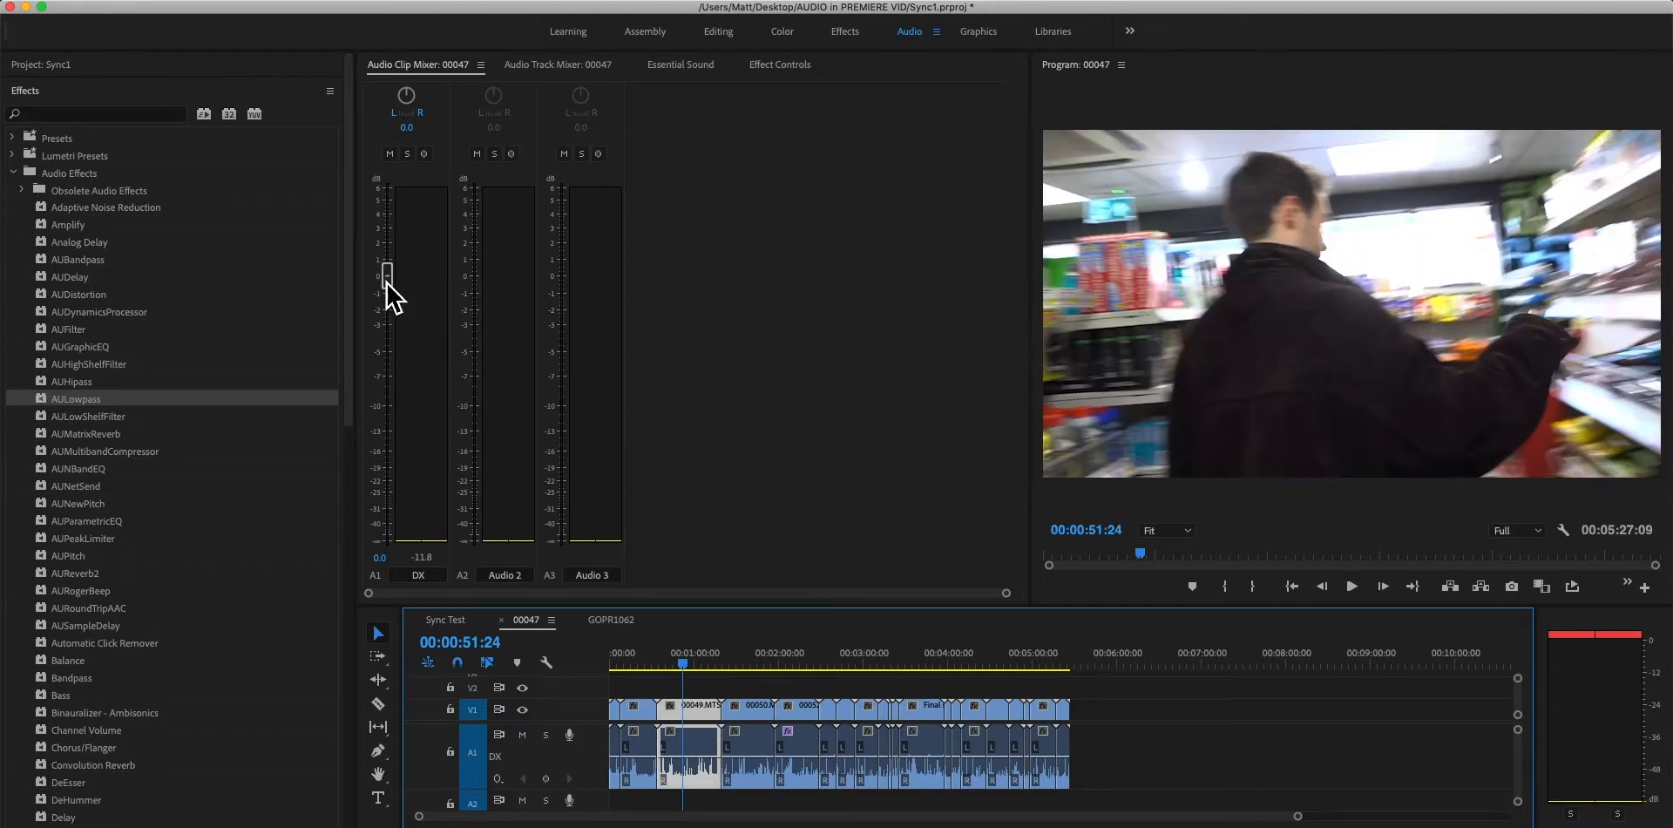
{"action": "left_click_drag", "start_coordinate": [689, 668], "coordinate": [807, 678]}
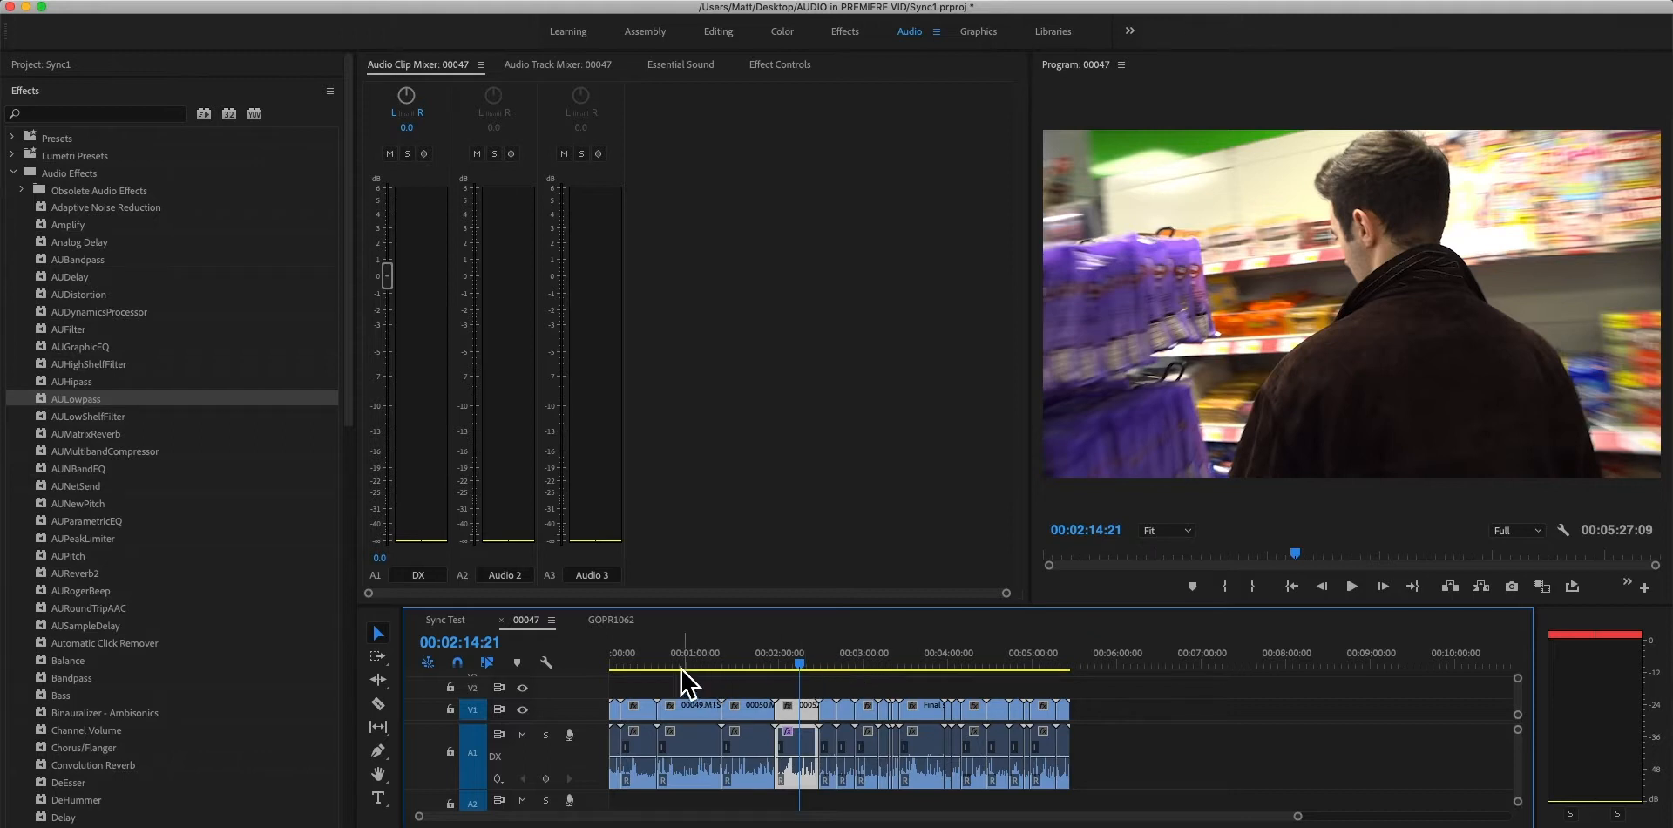
{"action": "left_click_drag", "start_coordinate": [392, 284], "coordinate": [394, 415]}
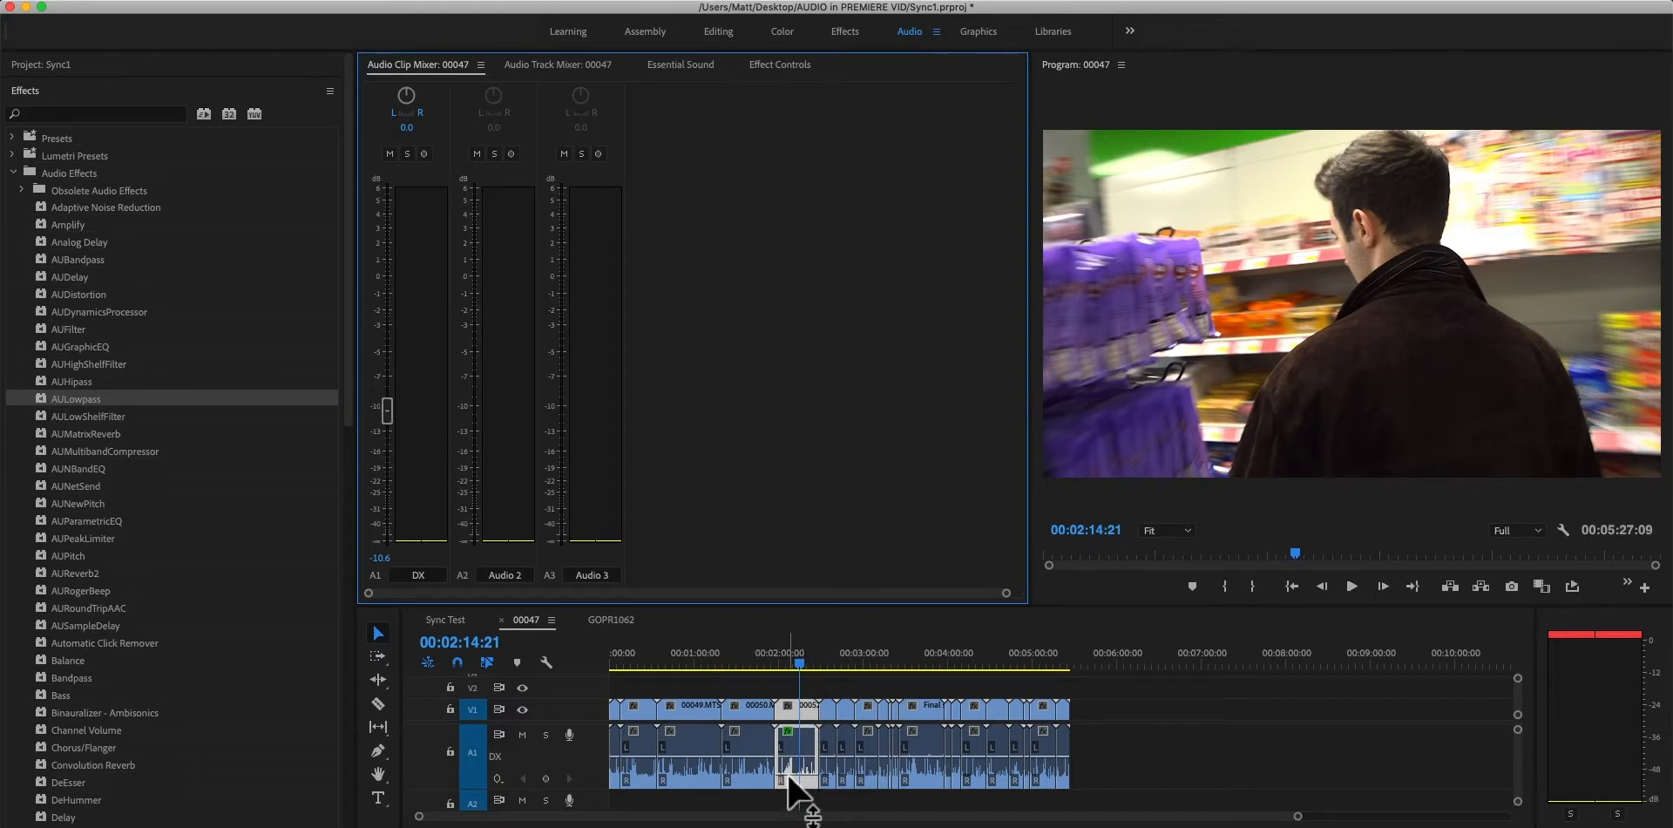
Raise the 00052.MTS clip's volume line on the timeline to 2.6 dB.
{"action": "left_click_drag", "start_coordinate": [791, 771], "coordinate": [791, 776]}
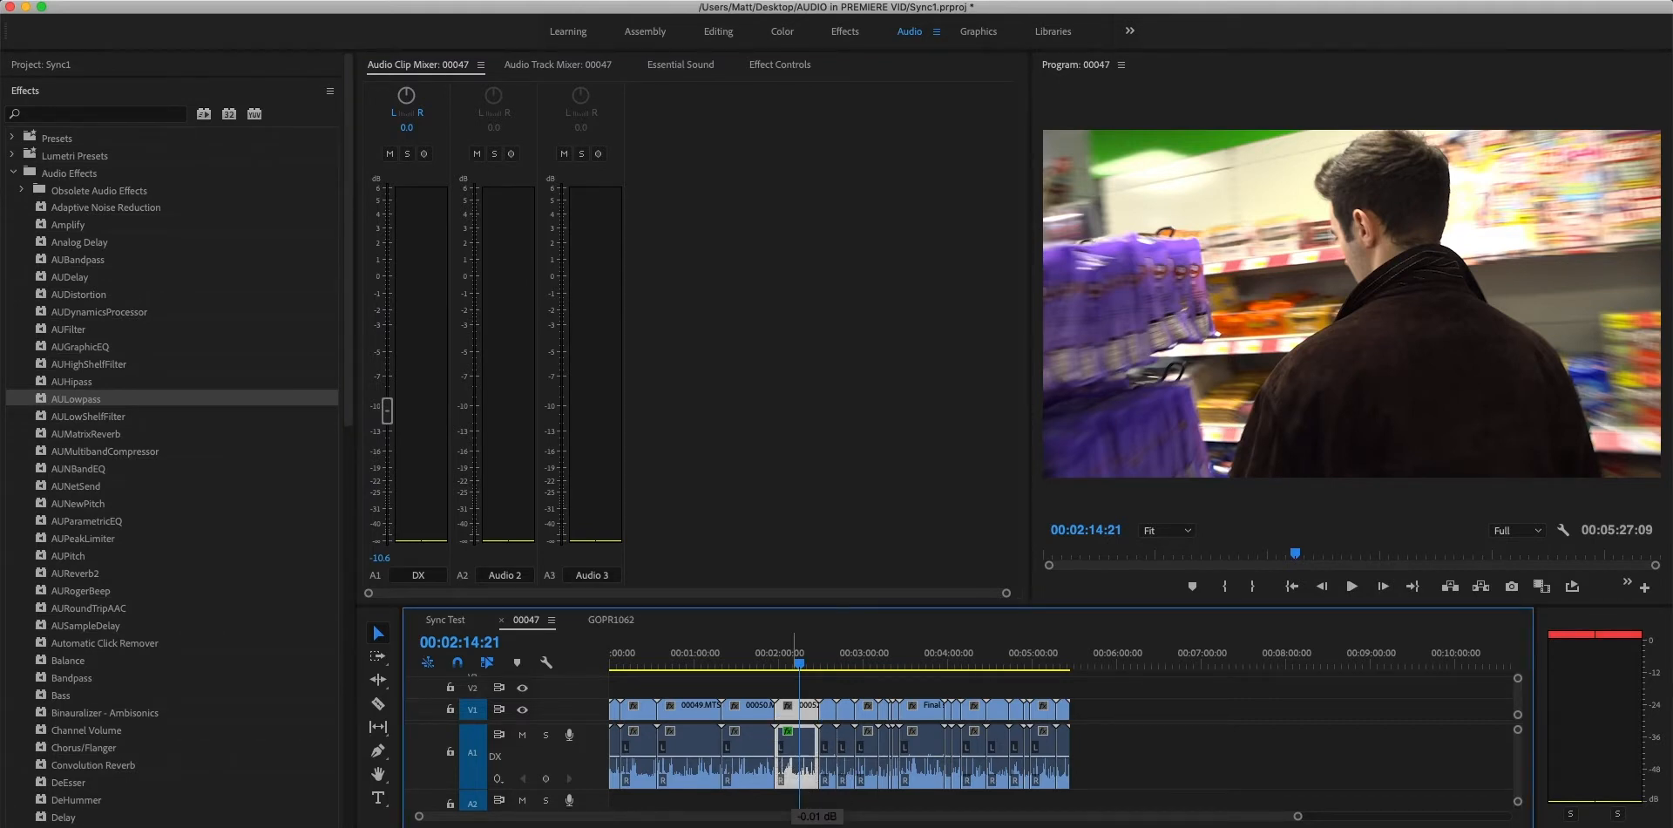
{"action": "left_click_drag", "start_coordinate": [792, 772], "coordinate": [791, 766]}
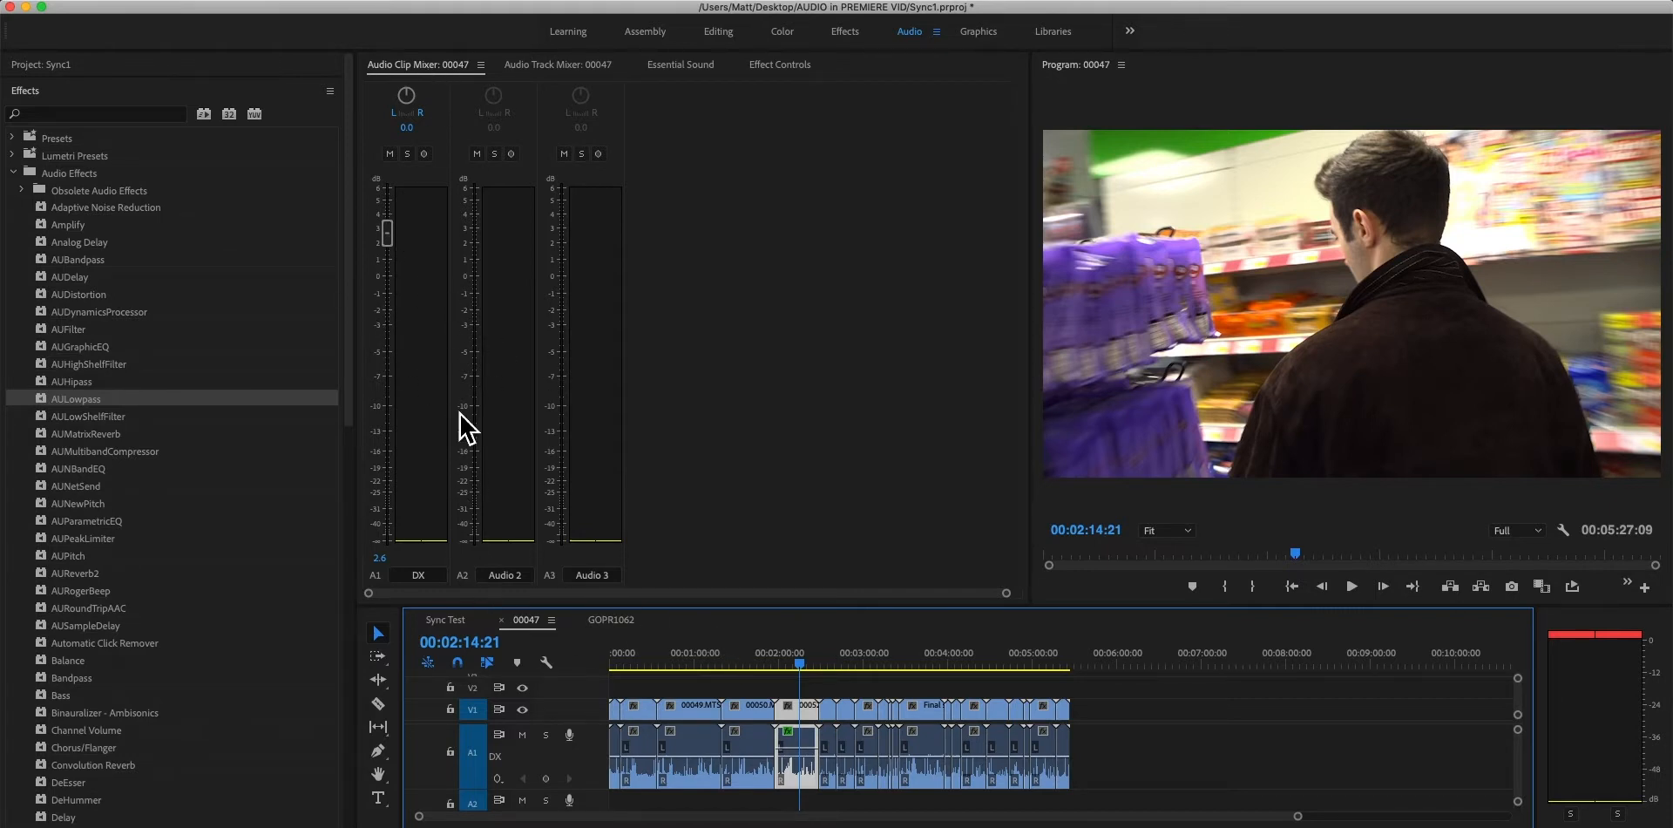
{"action": "left_click", "coordinate": [558, 65]}
{"action": "left_click", "coordinate": [433, 66]}
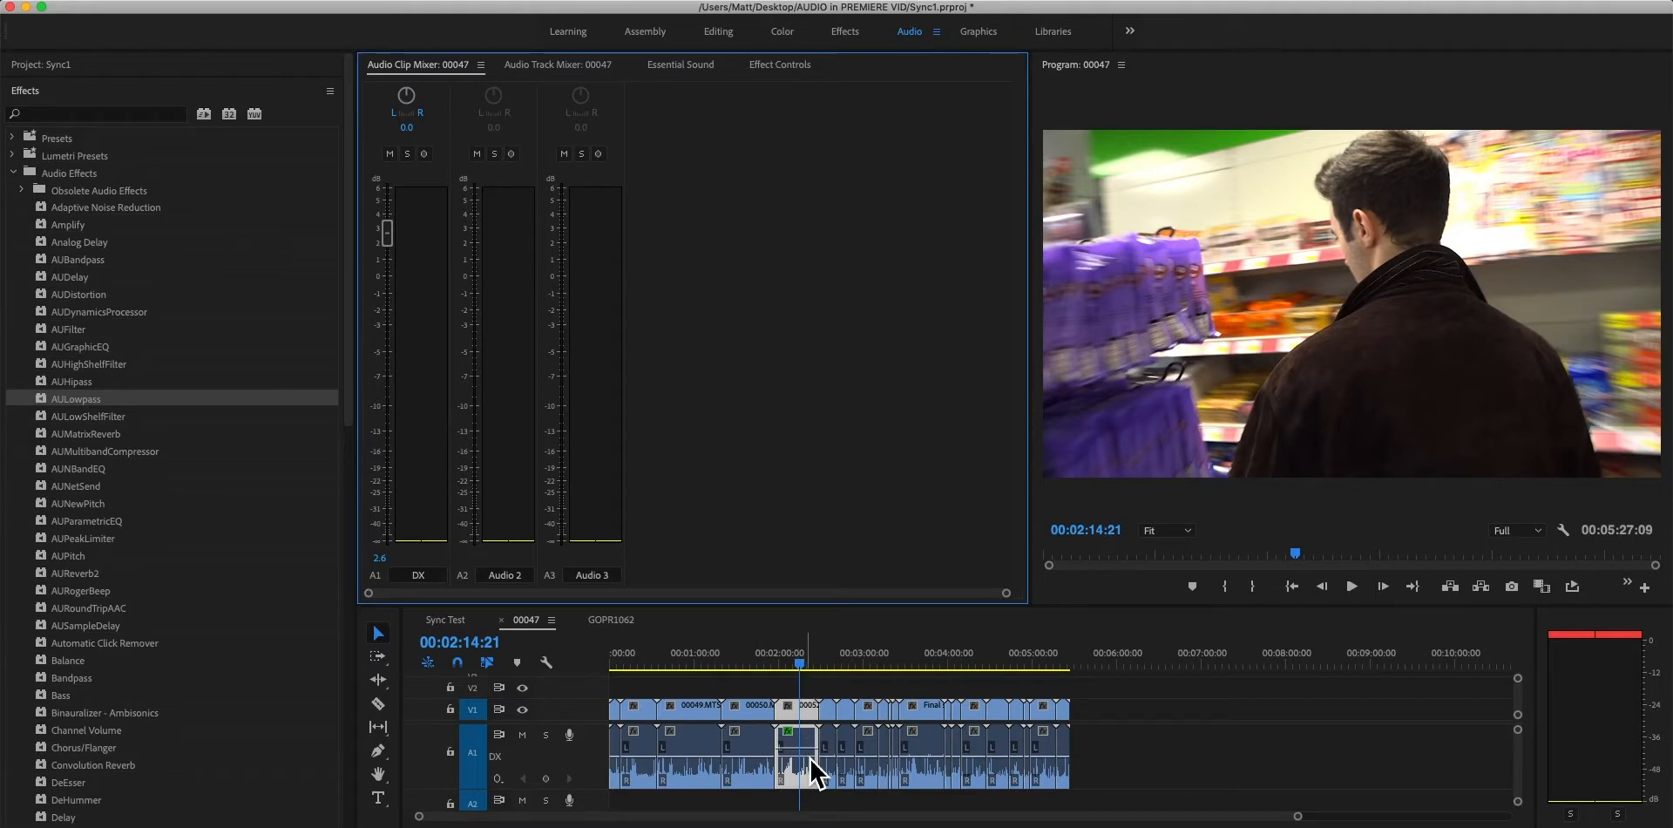
Set the 00052.MTS clip's volume line to -0.01 dB on the timeline and display the Audio Track Mixer.
{"action": "left_click_drag", "start_coordinate": [788, 753], "coordinate": [788, 749]}
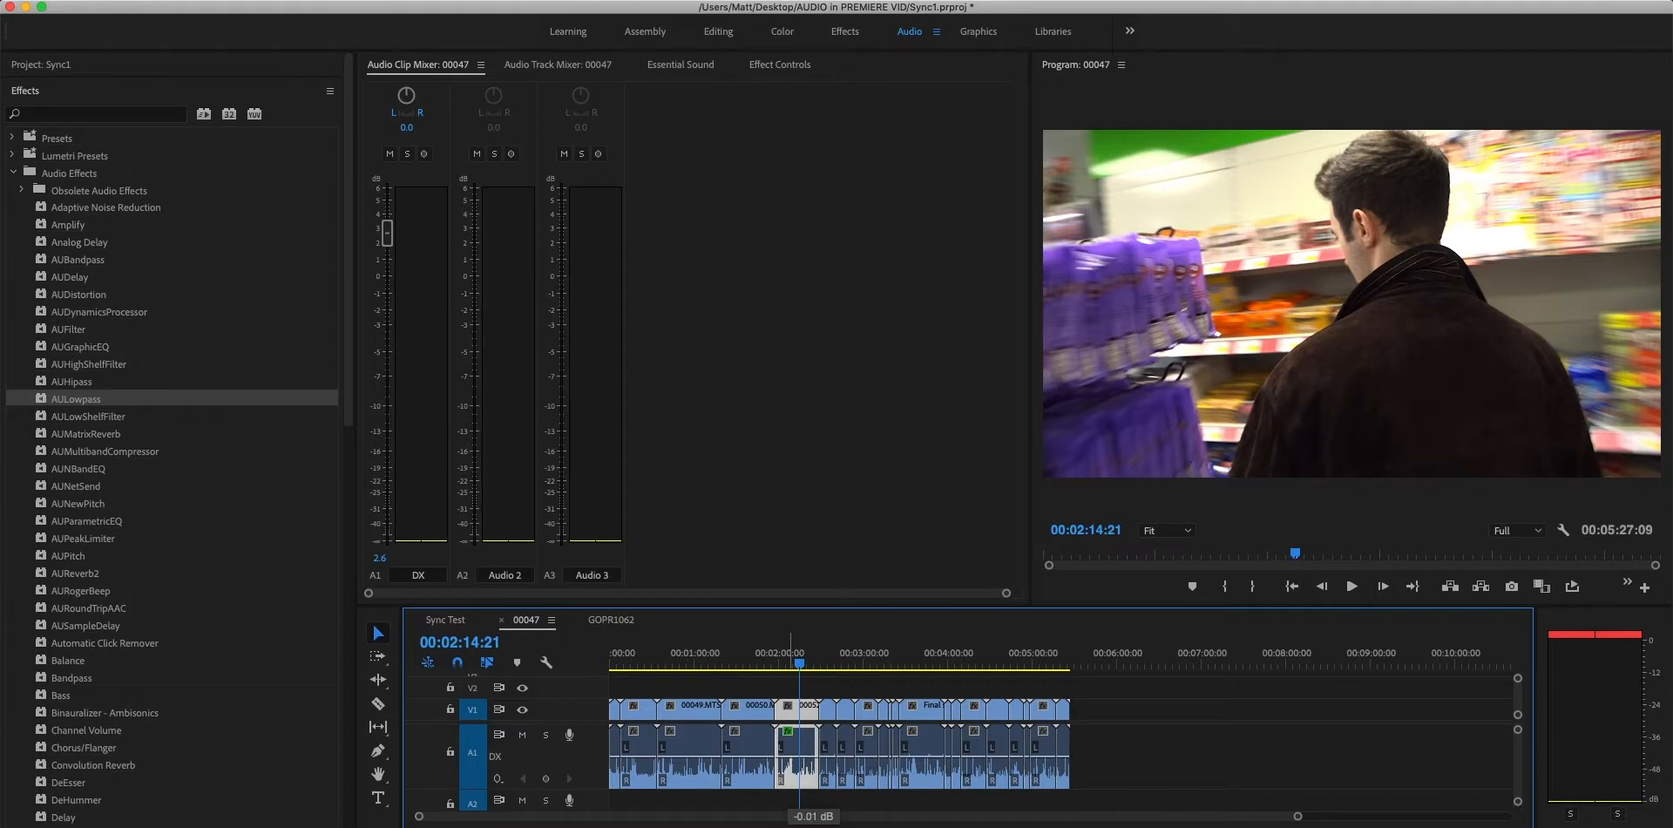
{"action": "left_click_drag", "start_coordinate": [788, 759], "coordinate": [789, 760]}
{"action": "left_click", "coordinate": [575, 66]}
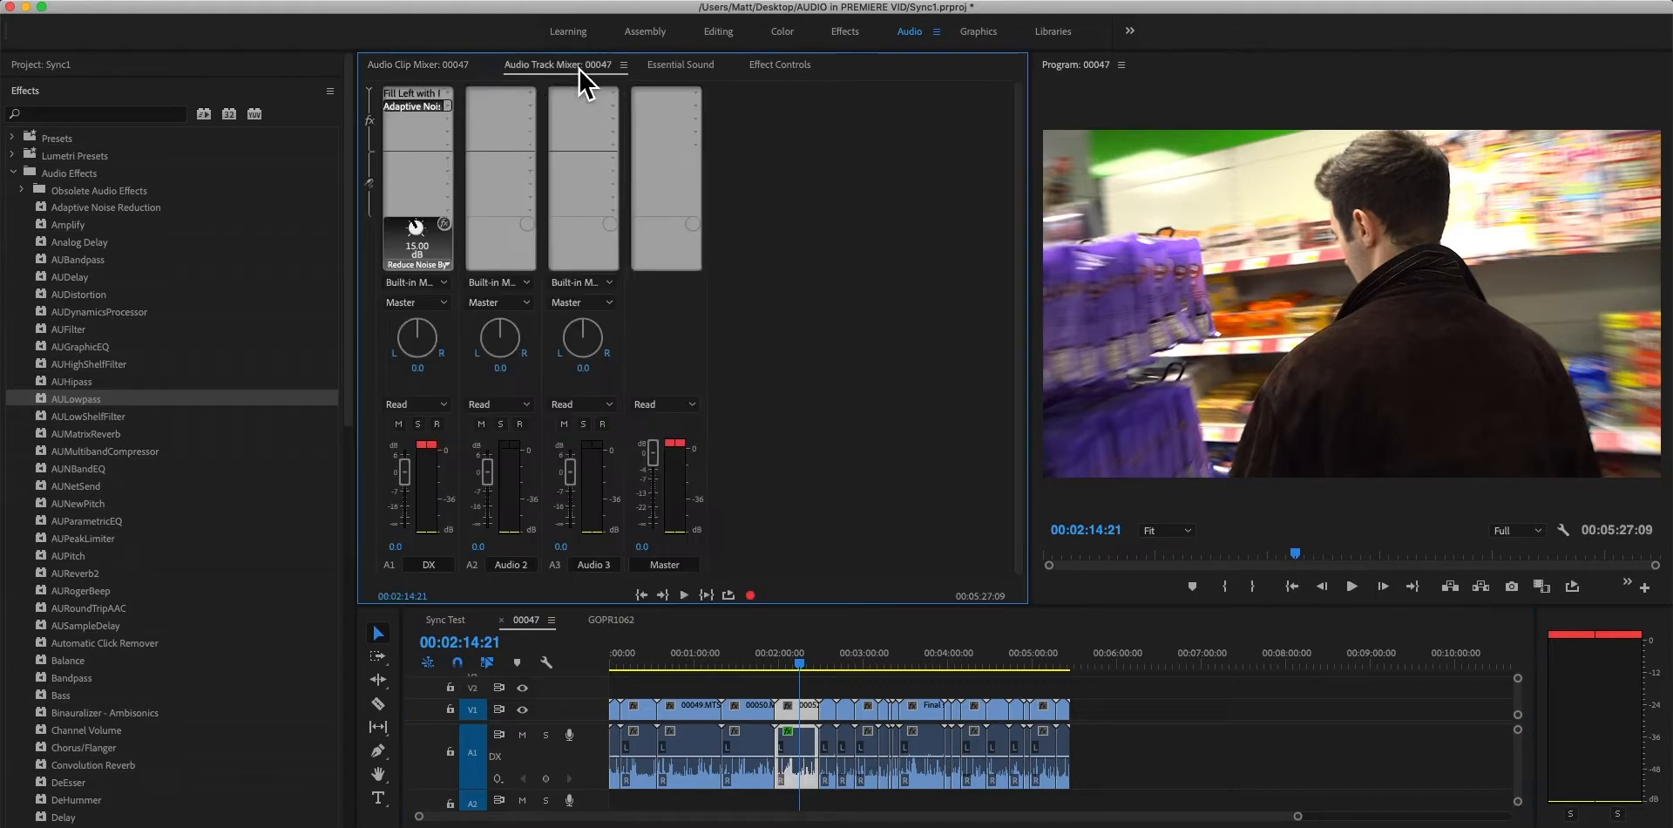
Add six keyframes with the Pen tool along the volume line in the first half of the 00052.MTS clip.
{"action": "left_click", "coordinate": [377, 751]}
{"action": "key", "text": "="}
{"action": "key", "text": "="}
{"action": "key", "text": "="}
{"action": "key", "text": "="}
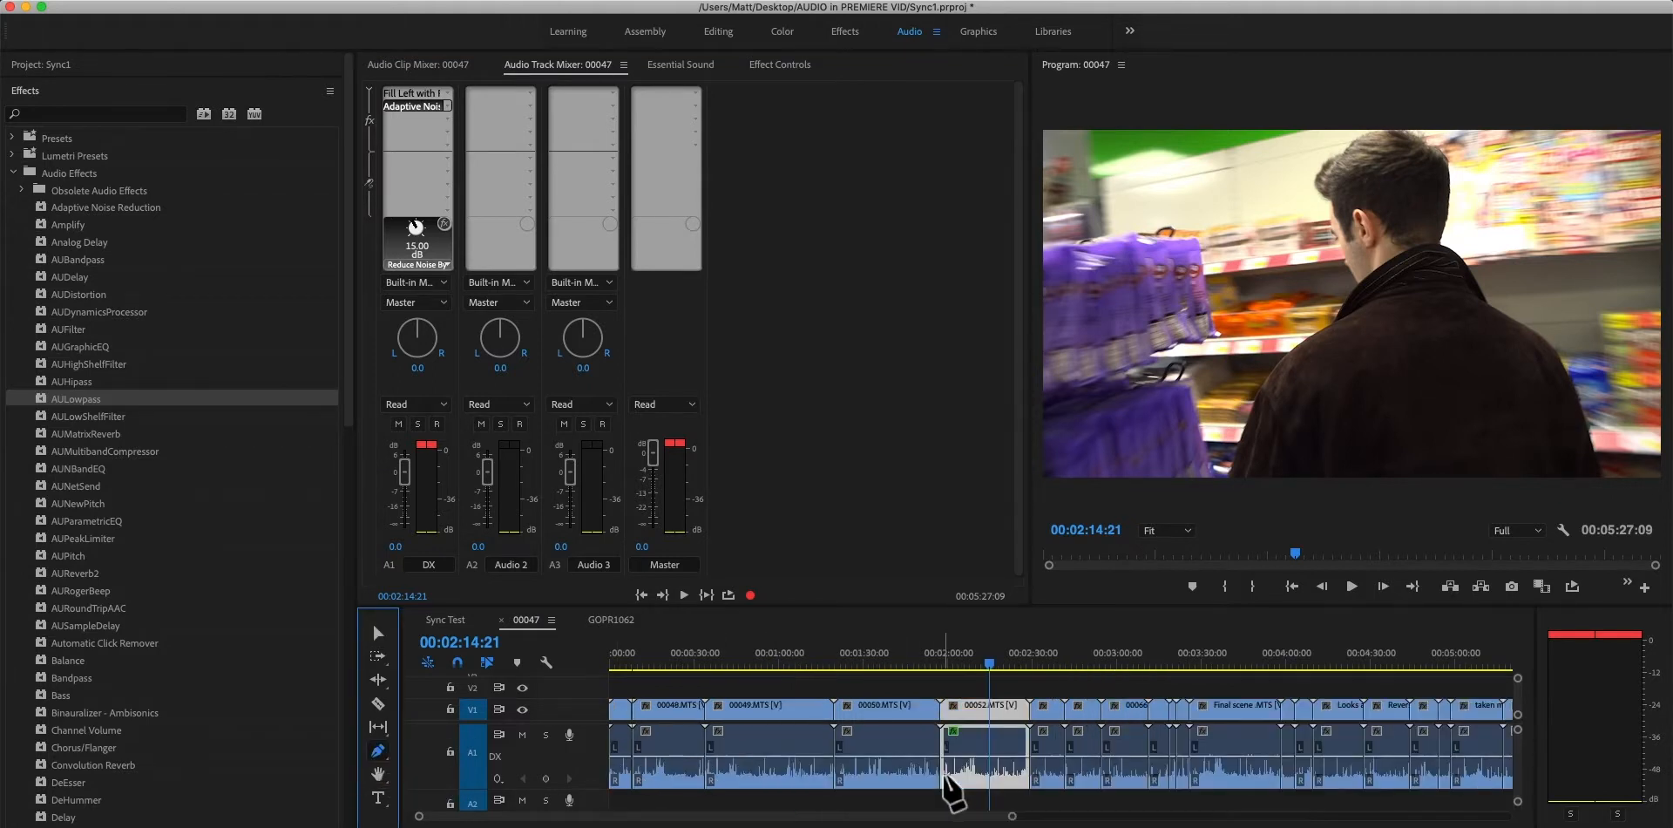
{"action": "key", "text": "-"}
{"action": "left_click", "coordinate": [903, 757]}
{"action": "left_click", "coordinate": [923, 757]}
{"action": "left_click", "coordinate": [944, 758]}
{"action": "left_click", "coordinate": [972, 757]}
{"action": "left_click", "coordinate": [994, 757]}
{"action": "left_click", "coordinate": [1017, 757]}
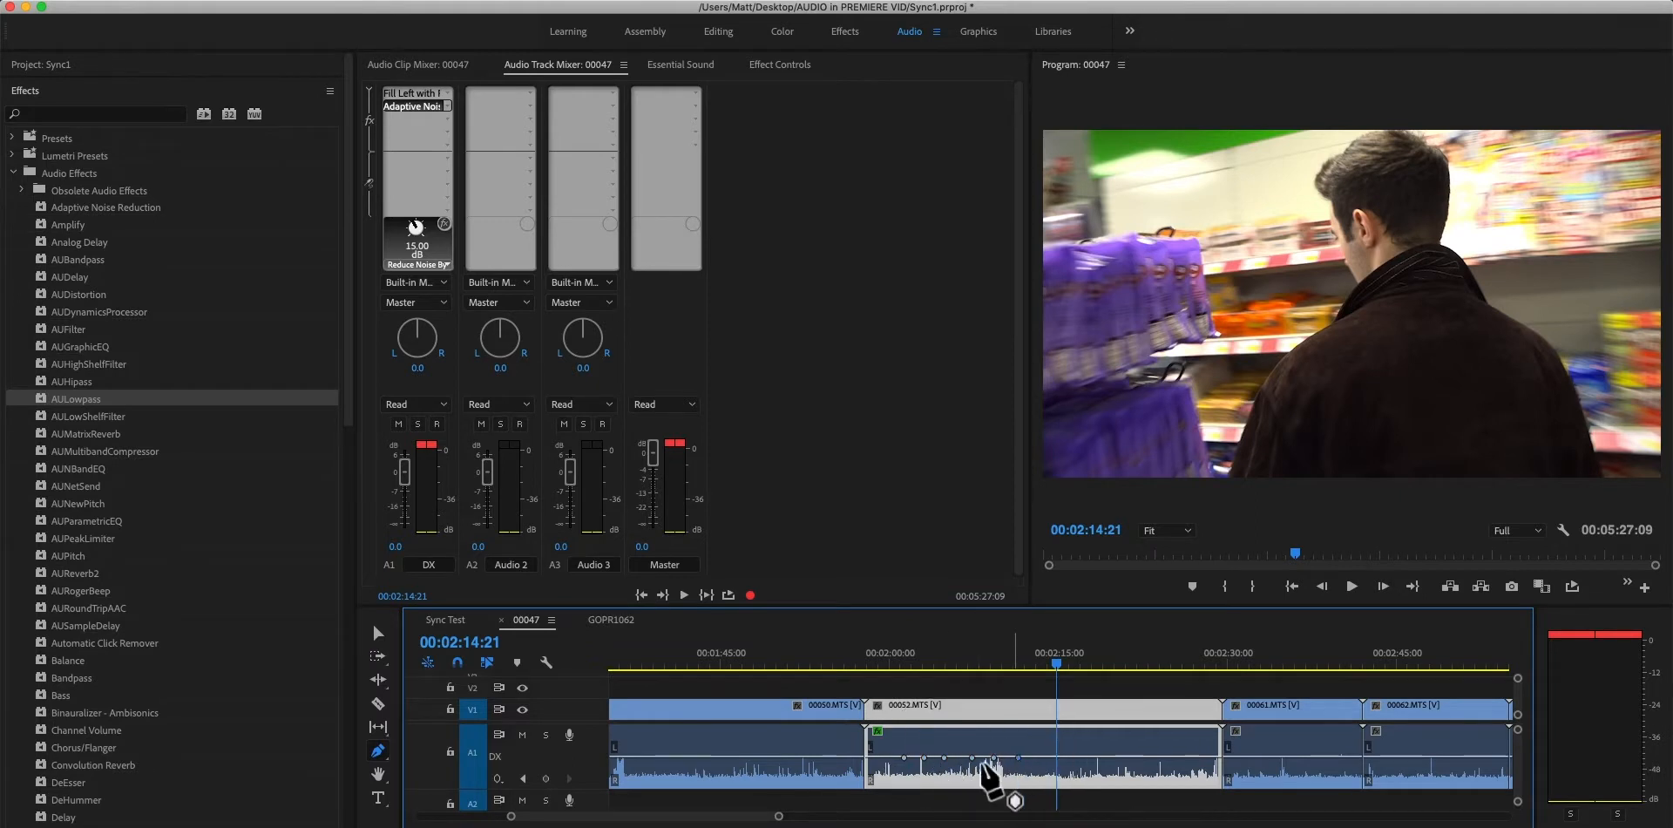
Raise the second volume keyframe and lower the fourth on the 00052.MTS clip, and check the keyframes in Effect Controls.
{"action": "left_click_drag", "start_coordinate": [924, 758], "coordinate": [969, 776]}
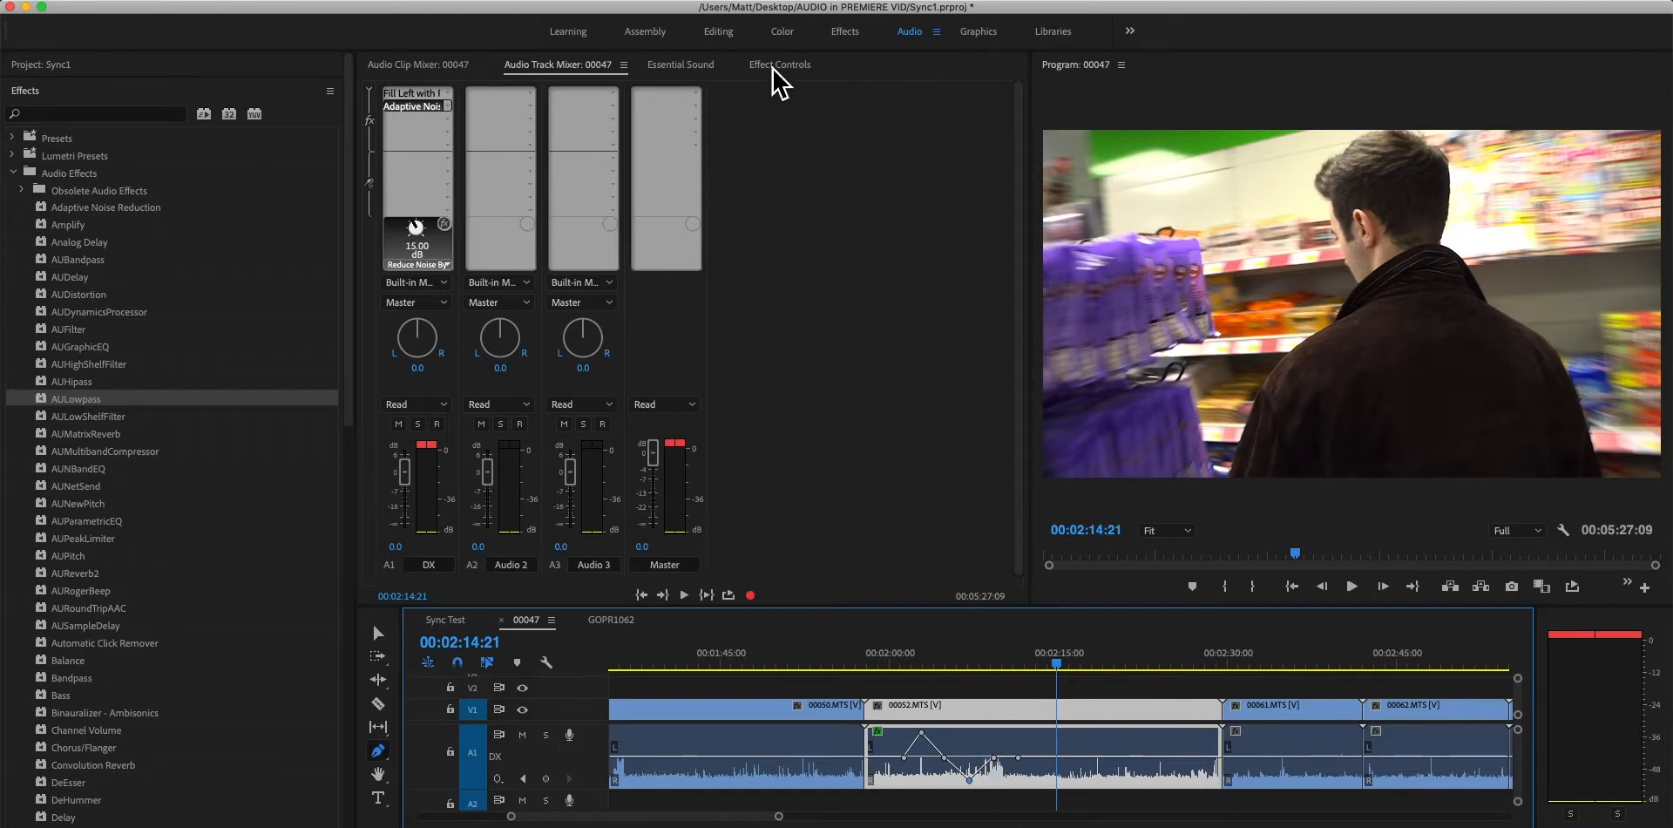
{"action": "left_click", "coordinate": [774, 66]}
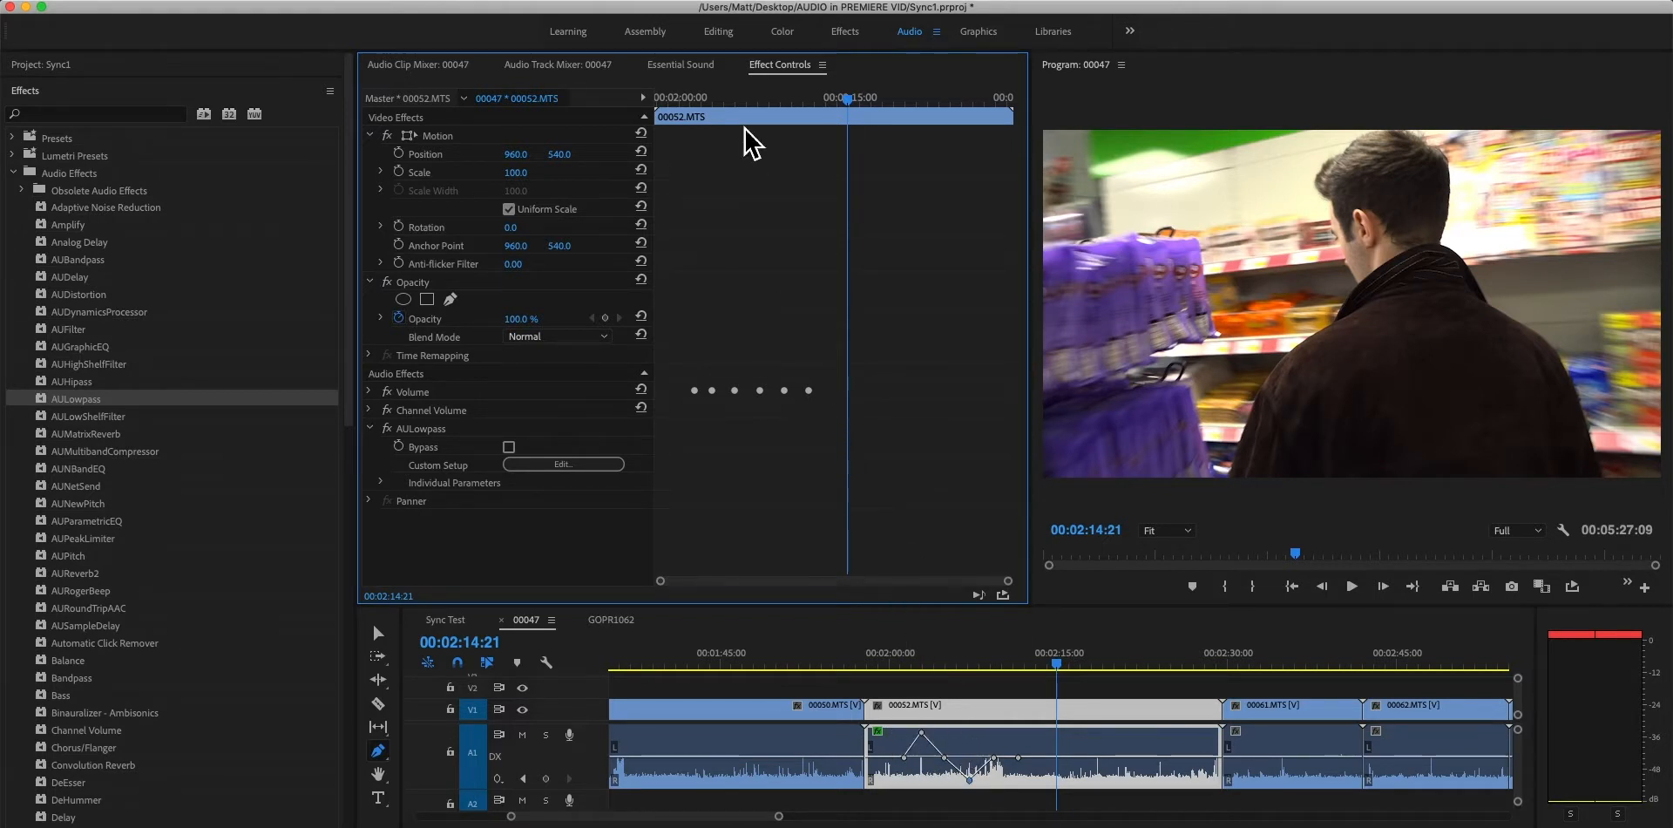
{"action": "left_click", "coordinate": [573, 70]}
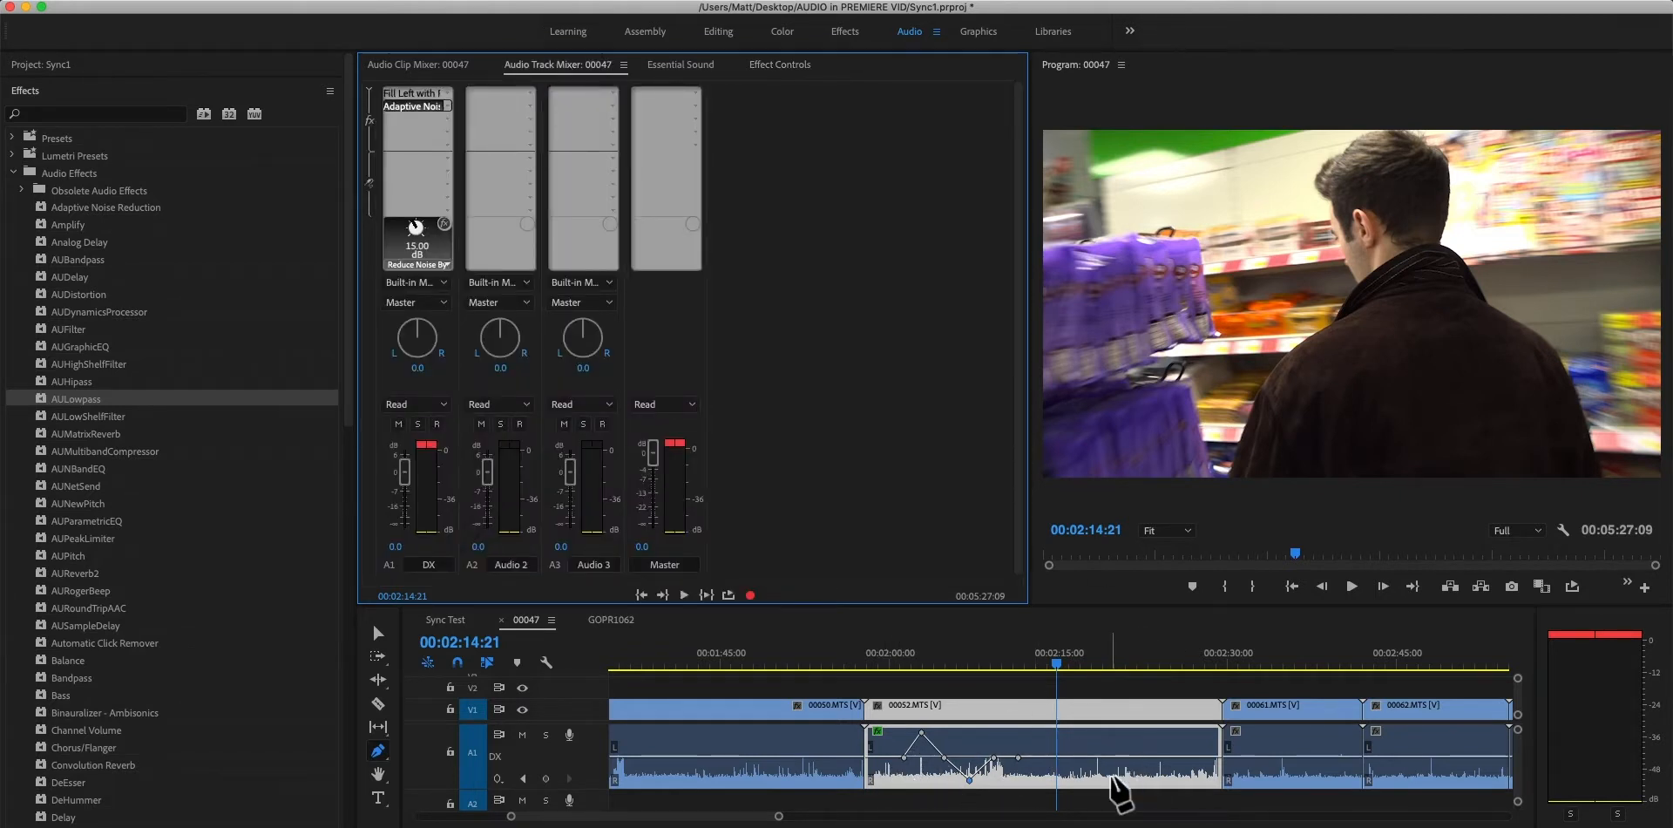
Add volume keyframes before the playhead on the 00052.MTS clip, raising one to 6.02 dB and lowering the one after it.
{"action": "left_click", "coordinate": [1044, 758]}
{"action": "left_click_drag", "start_coordinate": [1019, 757], "coordinate": [1012, 741]}
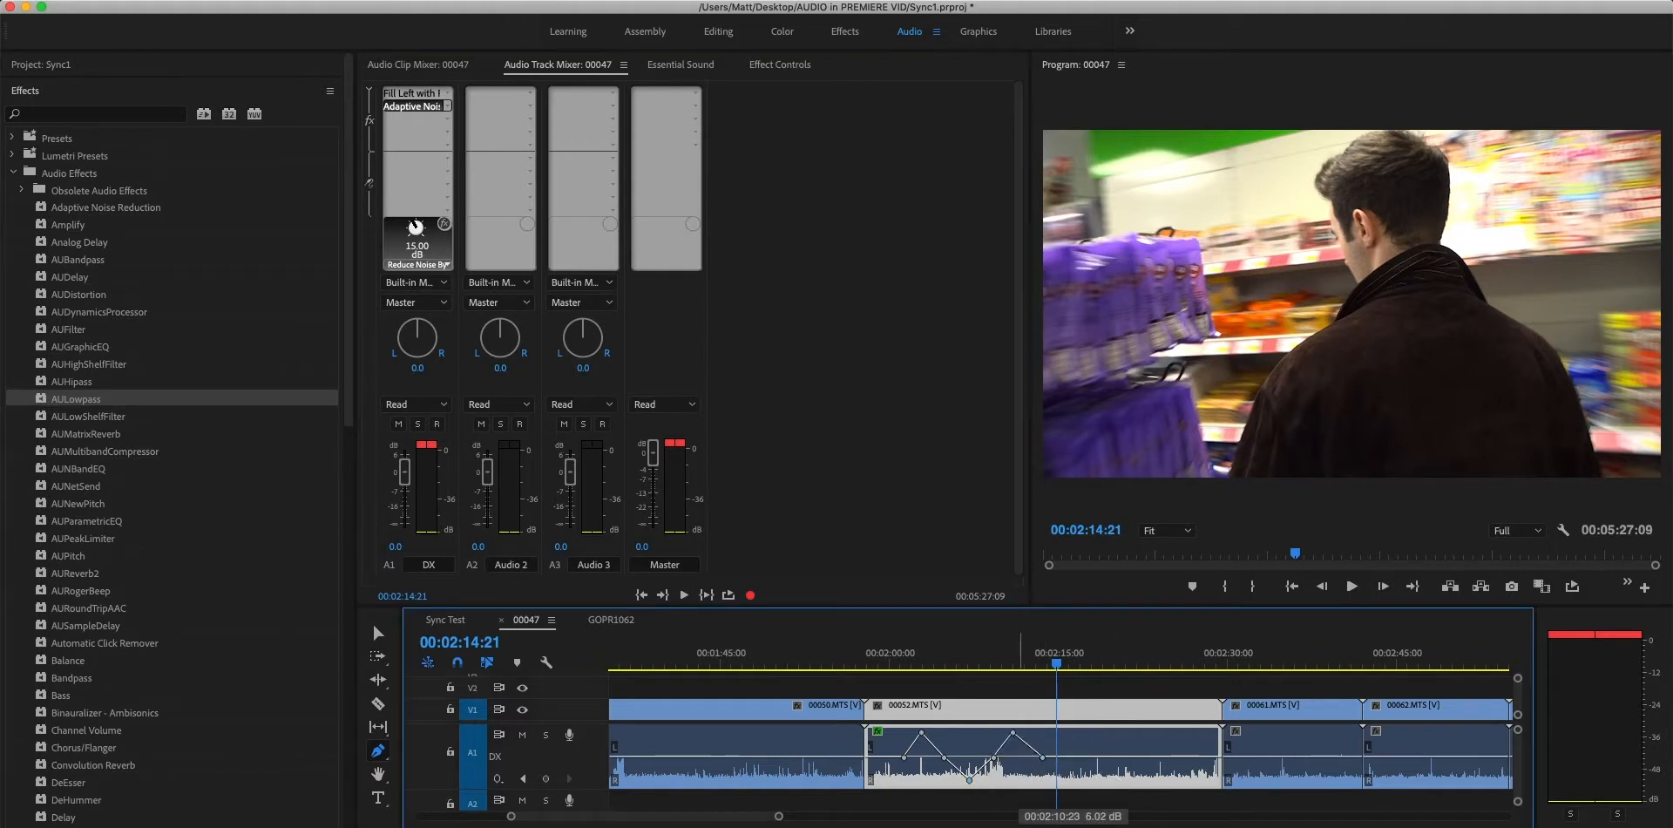
{"action": "left_click", "coordinate": [1033, 749]}
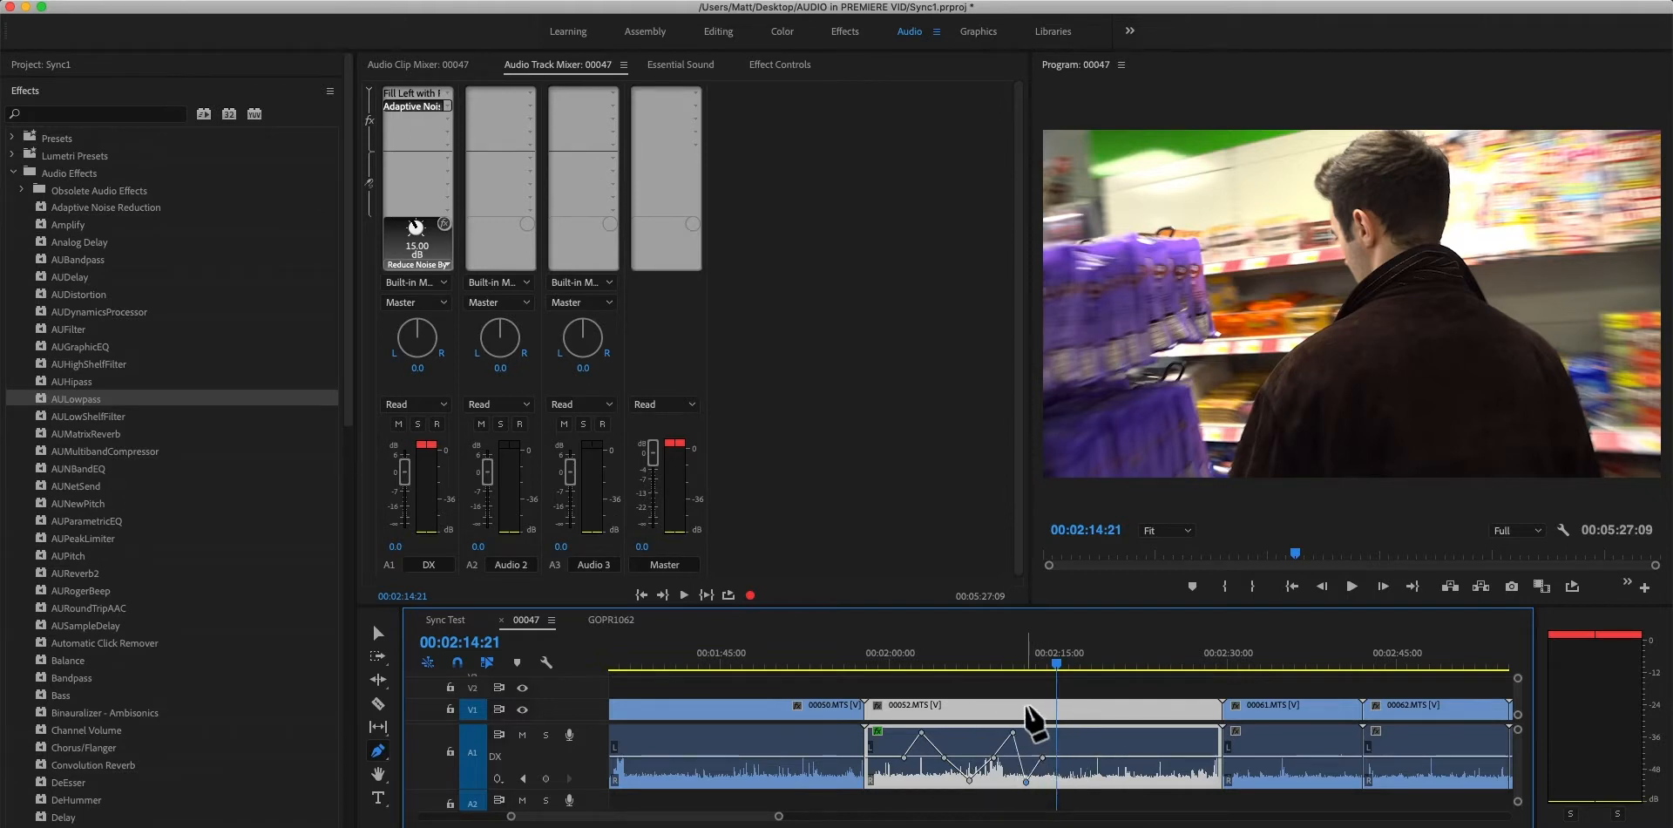
{"action": "left_click_drag", "start_coordinate": [1037, 667], "coordinate": [991, 710]}
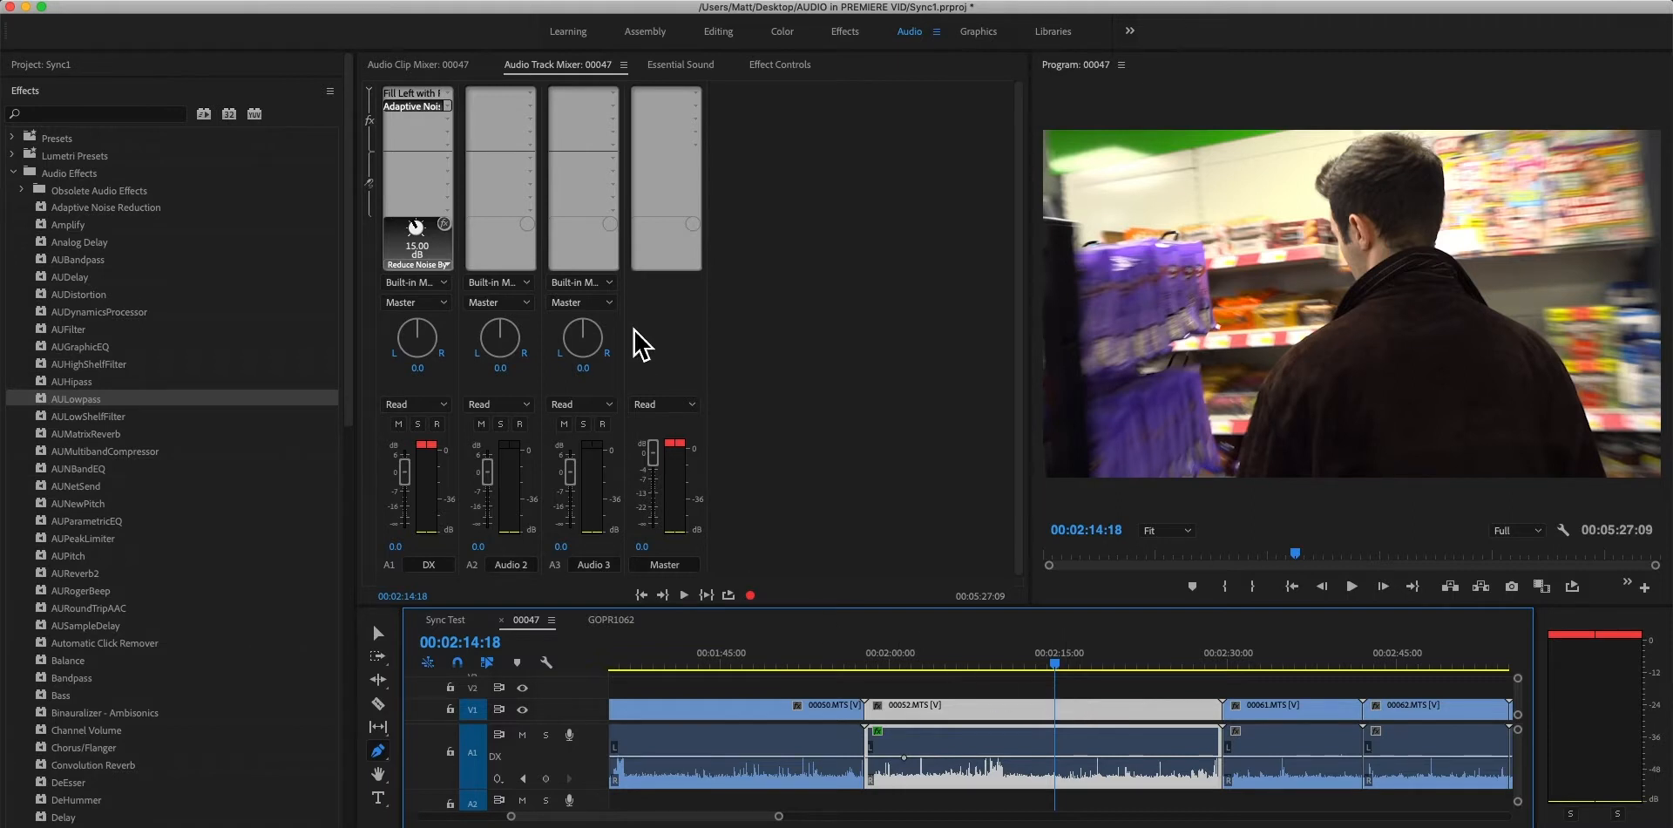
Insert the Dynamics effect from Amplitude and Compression on the DX track.
{"action": "left_click", "coordinate": [448, 132]}
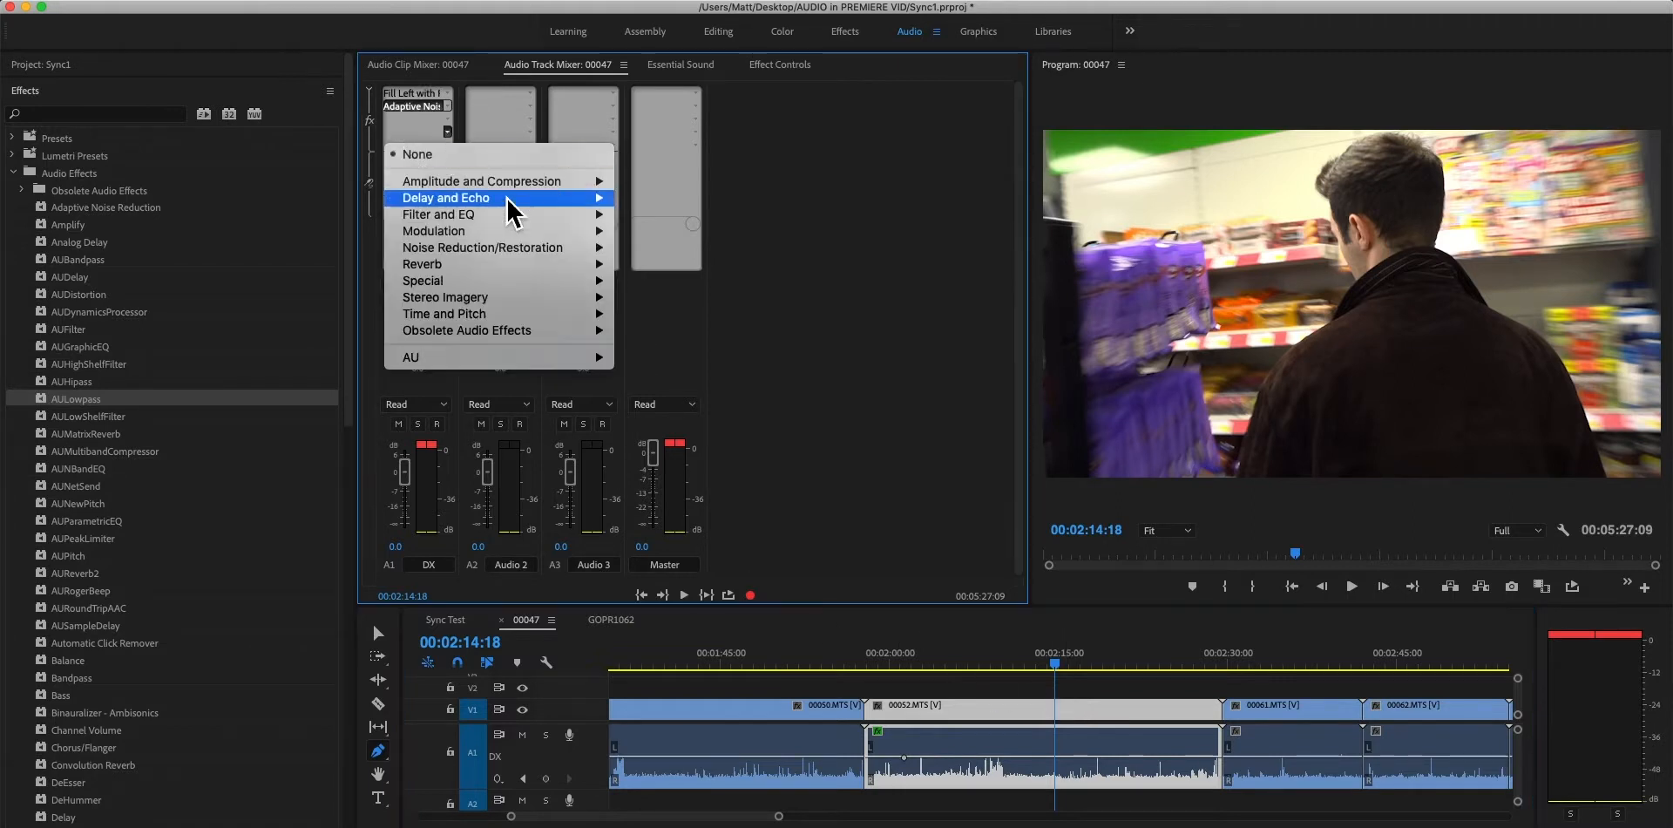
{"action": "mouse_move", "coordinate": [548, 183]}
{"action": "left_click", "coordinate": [667, 230]}
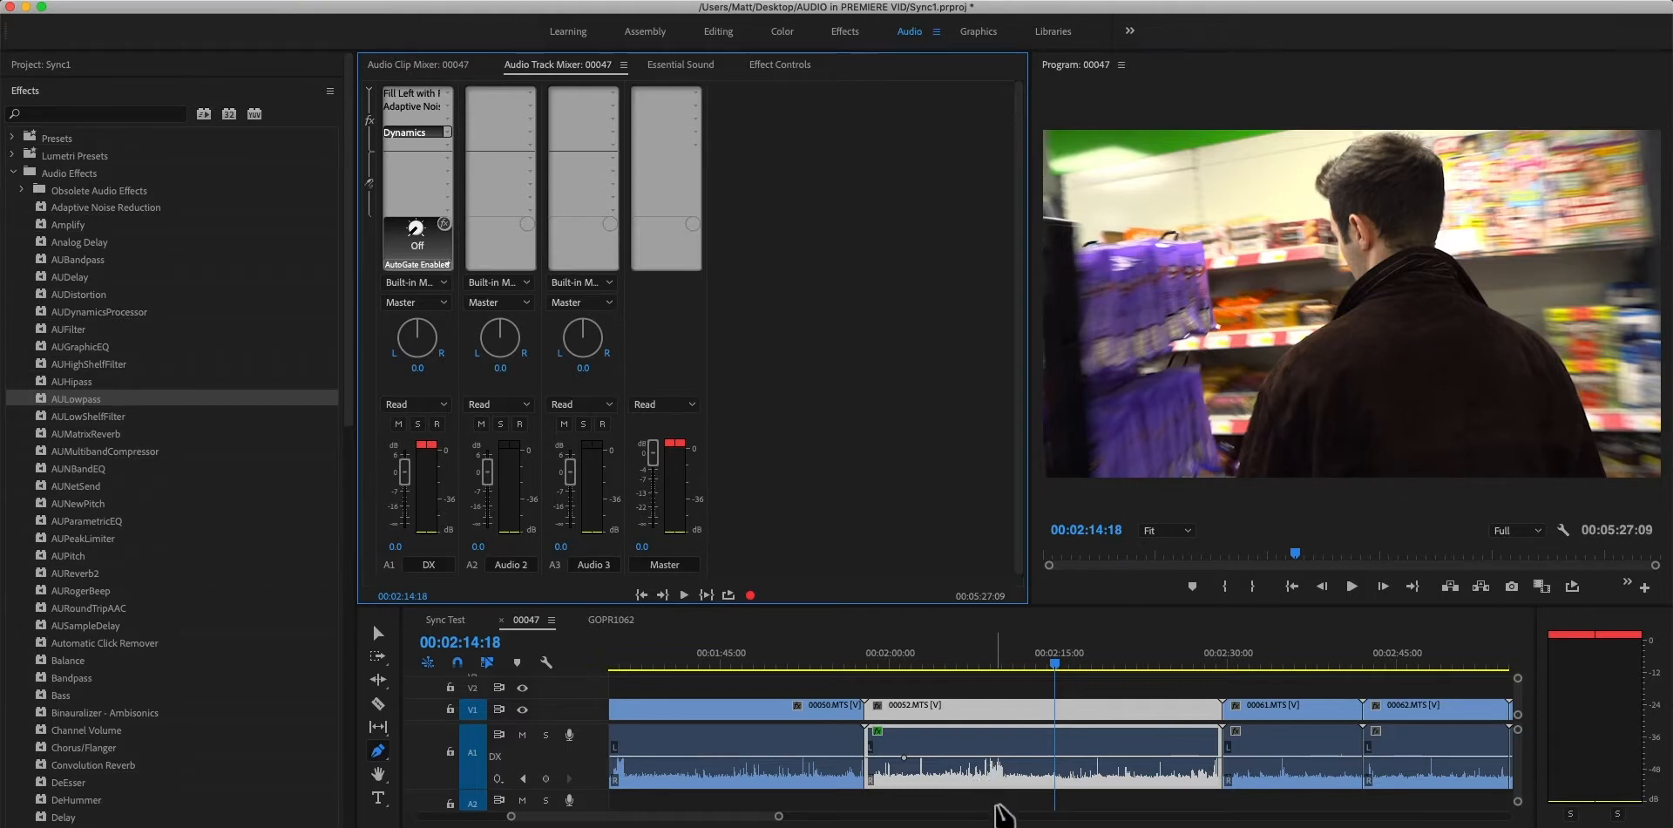
Open the DX track's Dynamics effect editor and examine the Compressor's Threshold control.
{"action": "double_click", "coordinate": [429, 134]}
{"action": "left_click_drag", "start_coordinate": [784, 262], "coordinate": [852, 152]}
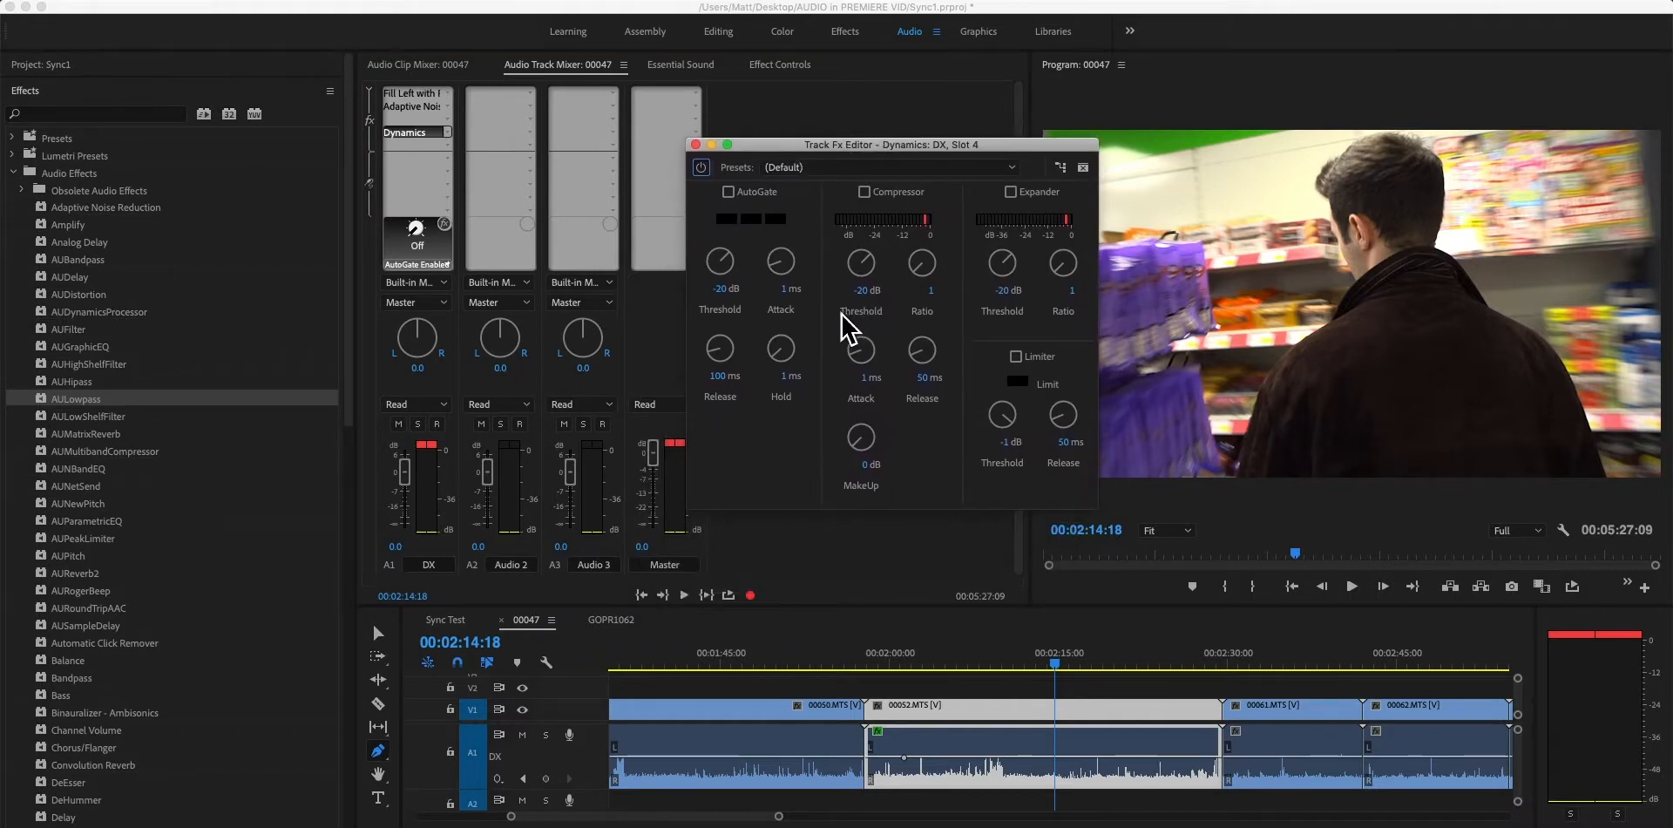
{"action": "mouse_move", "coordinate": [871, 279]}
{"action": "left_mouse_down"}
{"action": "mouse_move", "coordinate": [862, 363]}
{"action": "mouse_move", "coordinate": [866, 262]}
{"action": "left_mouse_up"}
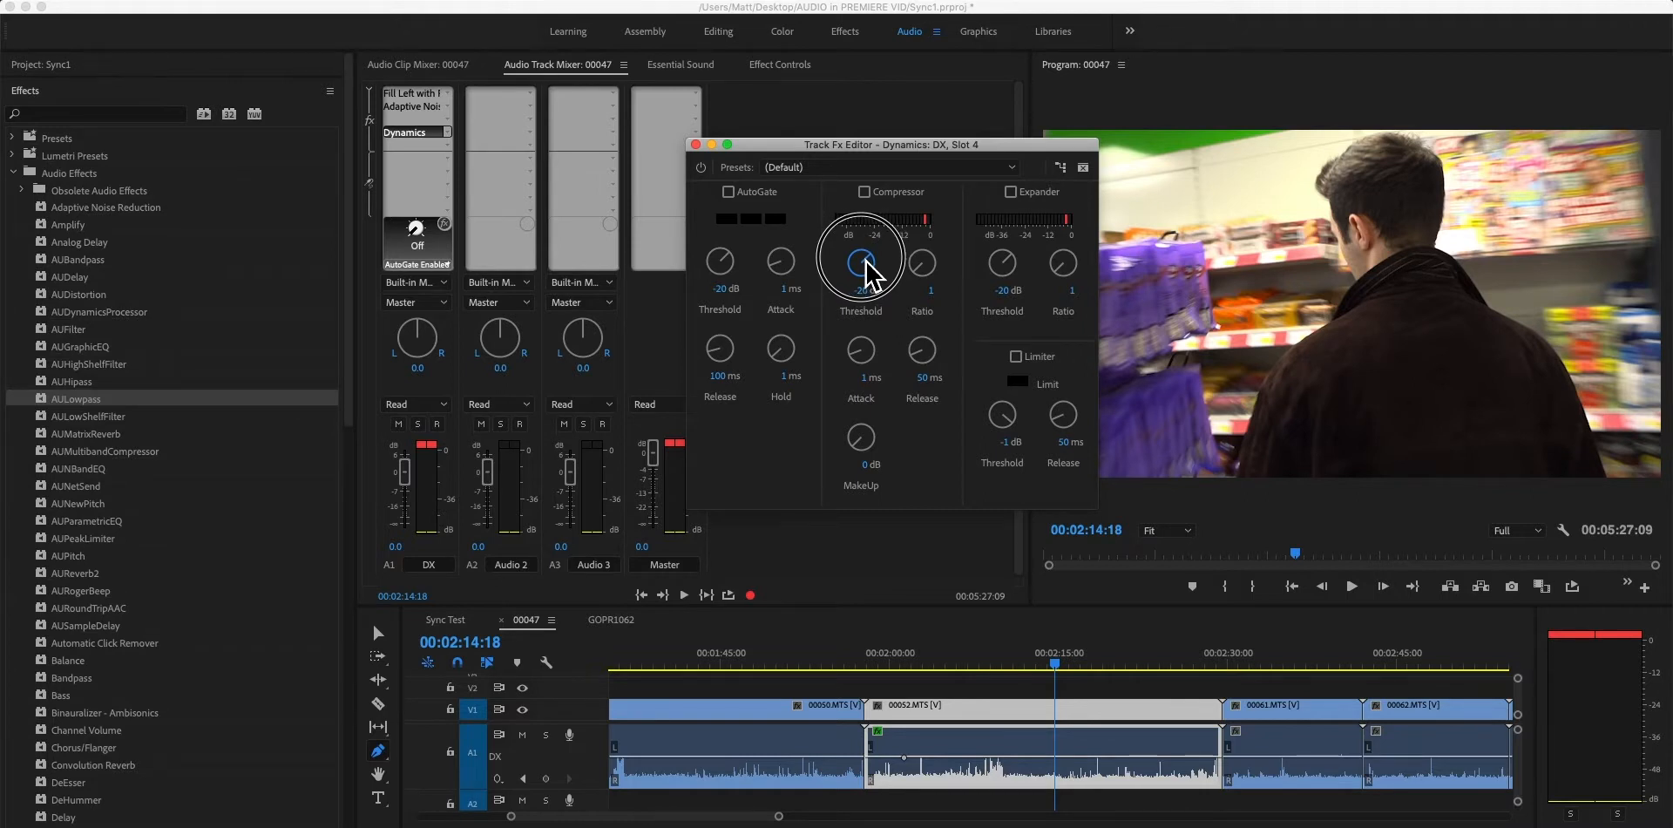
{"action": "left_click", "coordinate": [870, 291]}
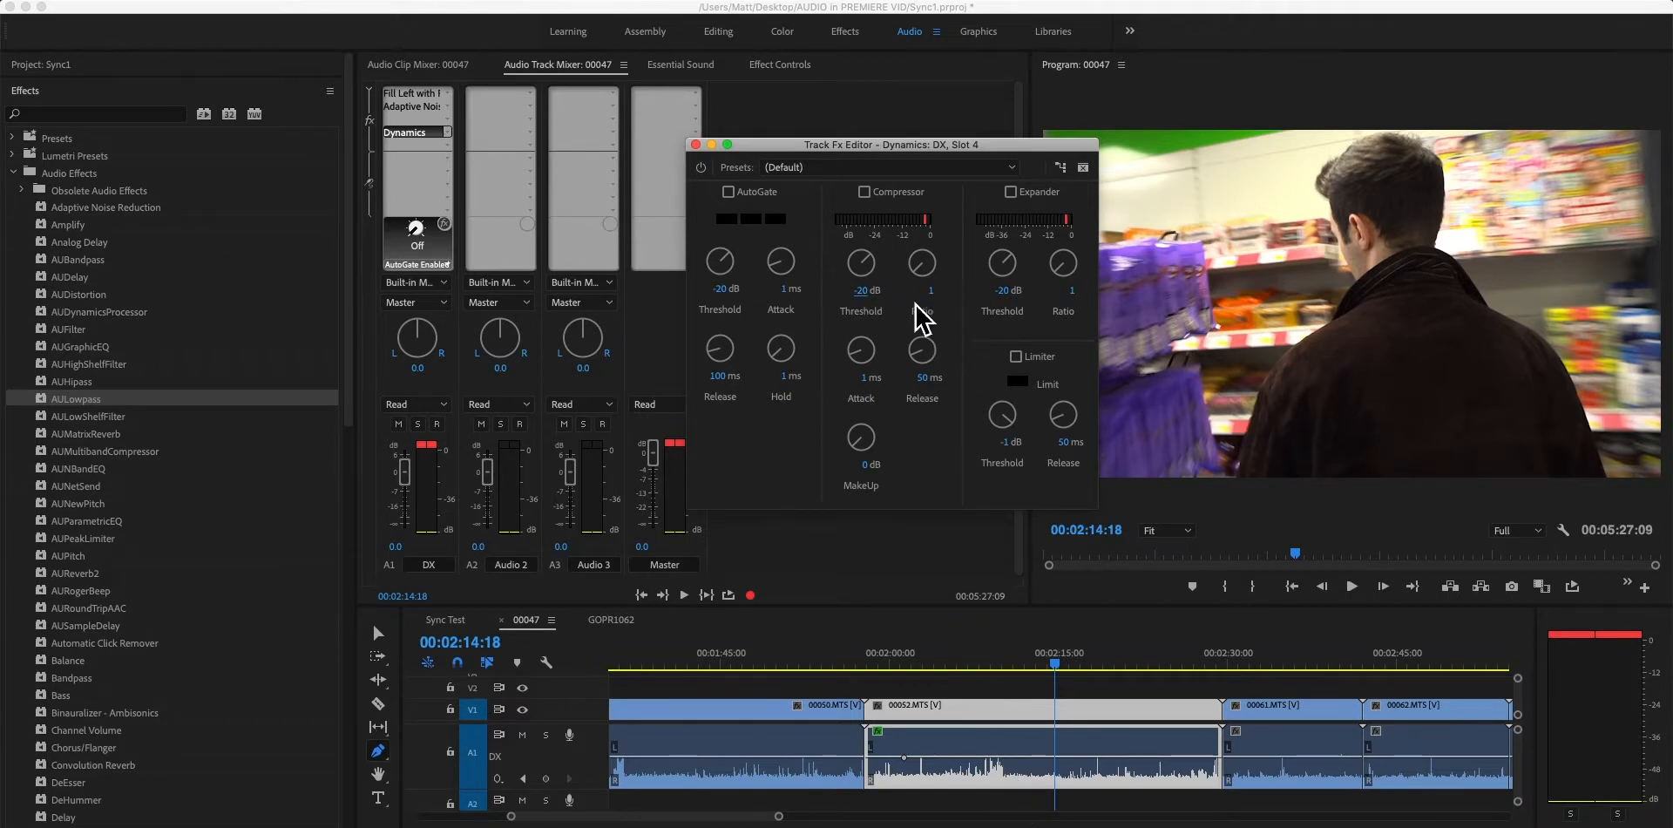
Set the Compressor's Ratio to 4.1, enable the Compressor, and shift its editor clear of the meters.
{"action": "left_click_drag", "start_coordinate": [937, 279], "coordinate": [950, 237]}
{"action": "left_click", "coordinate": [938, 290]}
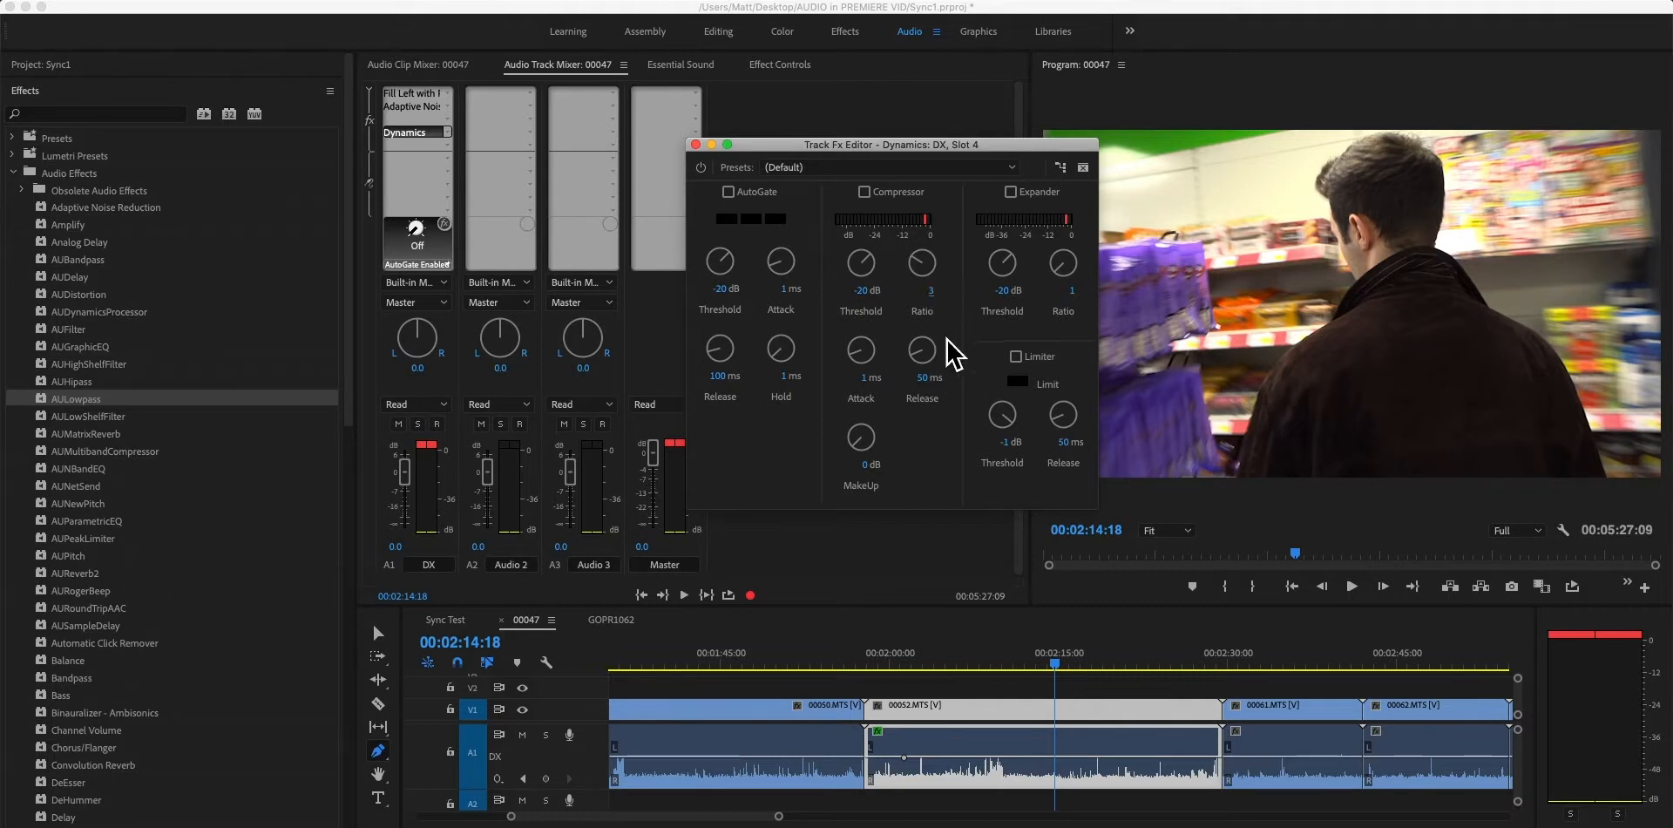
{"action": "left_click_drag", "start_coordinate": [922, 262], "coordinate": [938, 269]}
{"action": "left_click", "coordinate": [870, 192]}
{"action": "left_click_drag", "start_coordinate": [766, 148], "coordinate": [725, 111]}
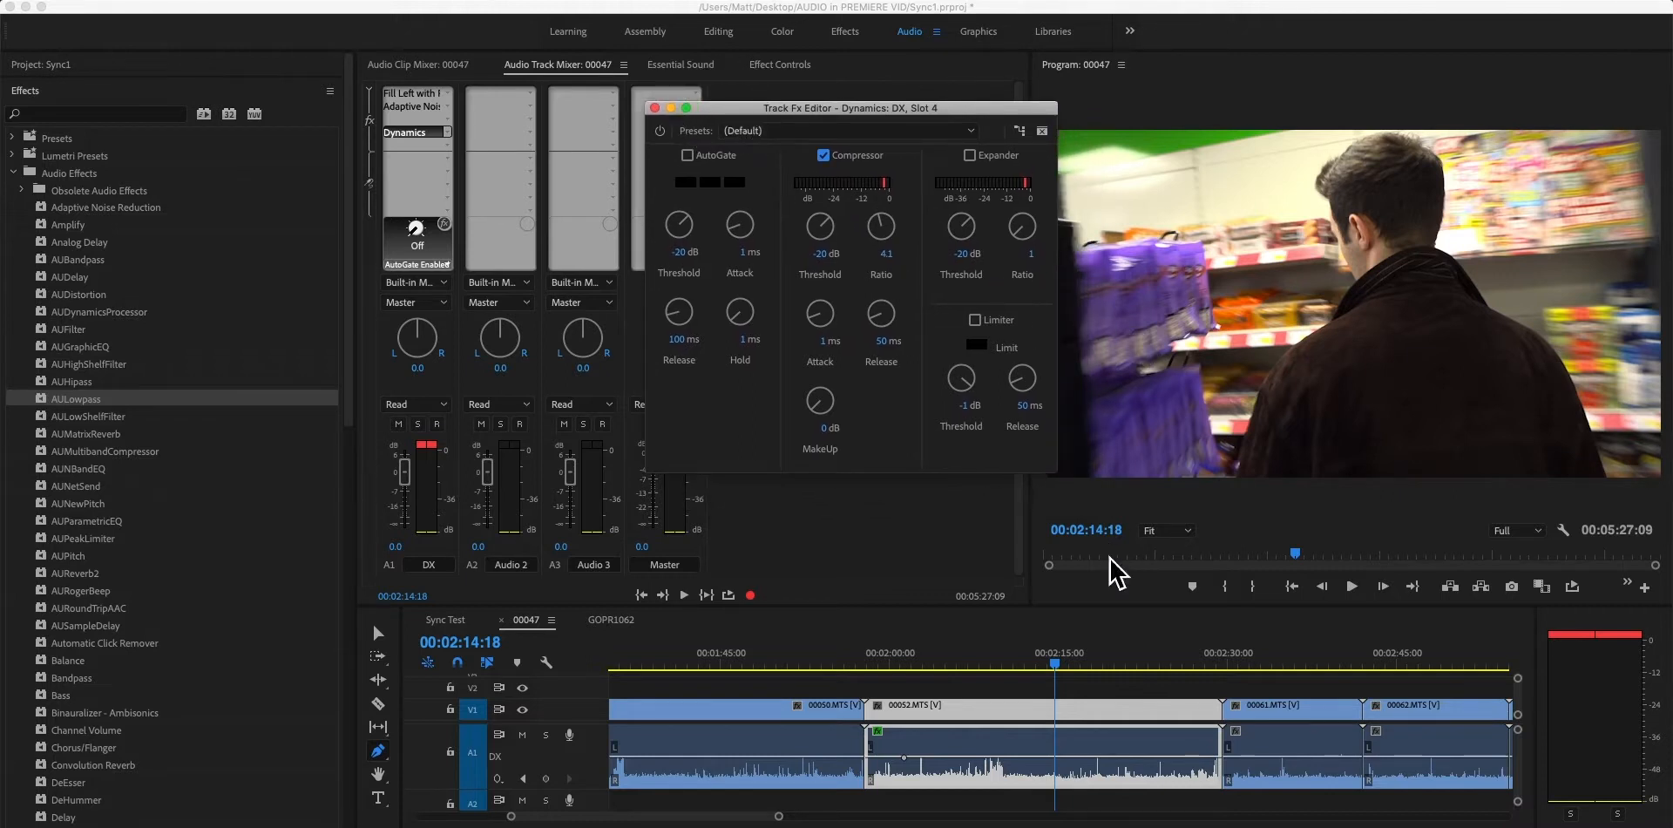
Clear the clipping indicators and play from 00:02:11:00 while adjusting the Compressor's Threshold from 0 dB down to -33.9 dB.
{"action": "left_click", "coordinate": [1015, 667]}
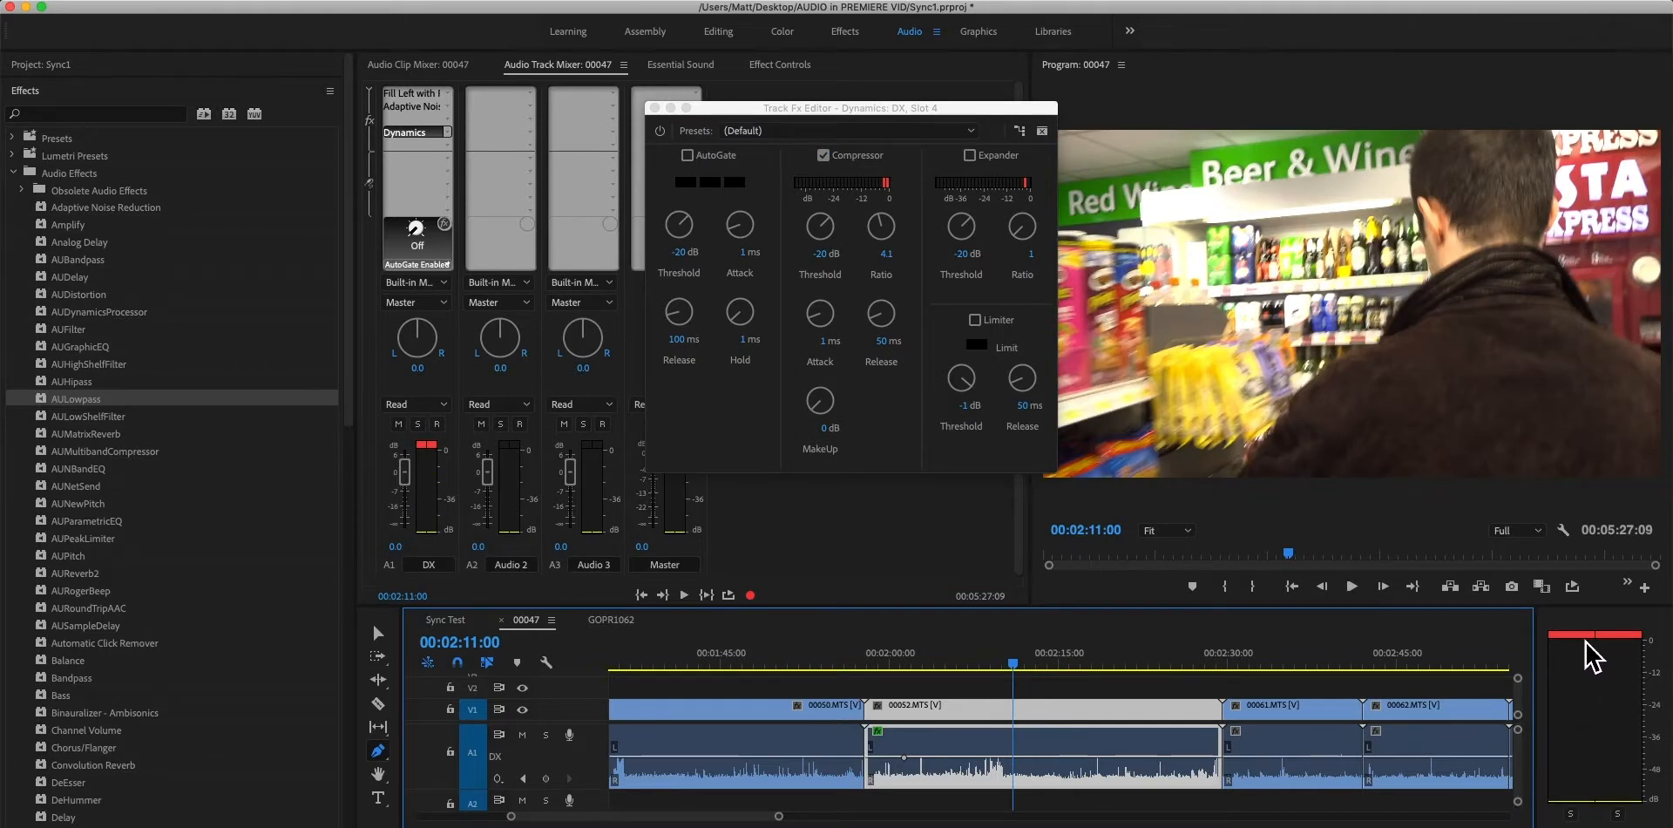
{"action": "left_click", "coordinate": [1585, 643]}
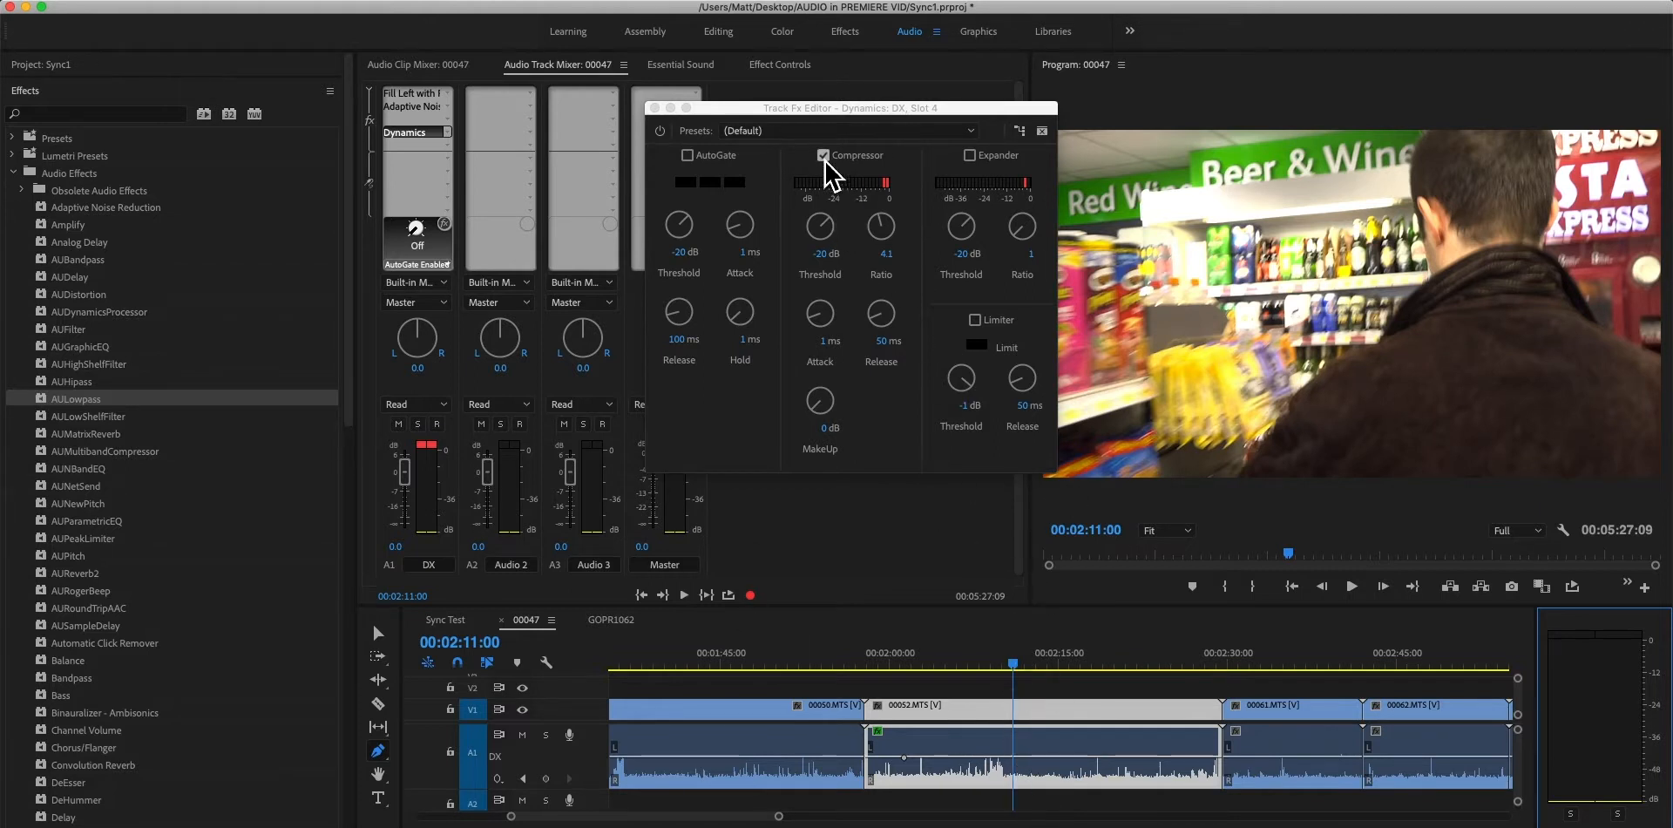
{"action": "left_click_drag", "start_coordinate": [822, 224], "coordinate": [834, 106]}
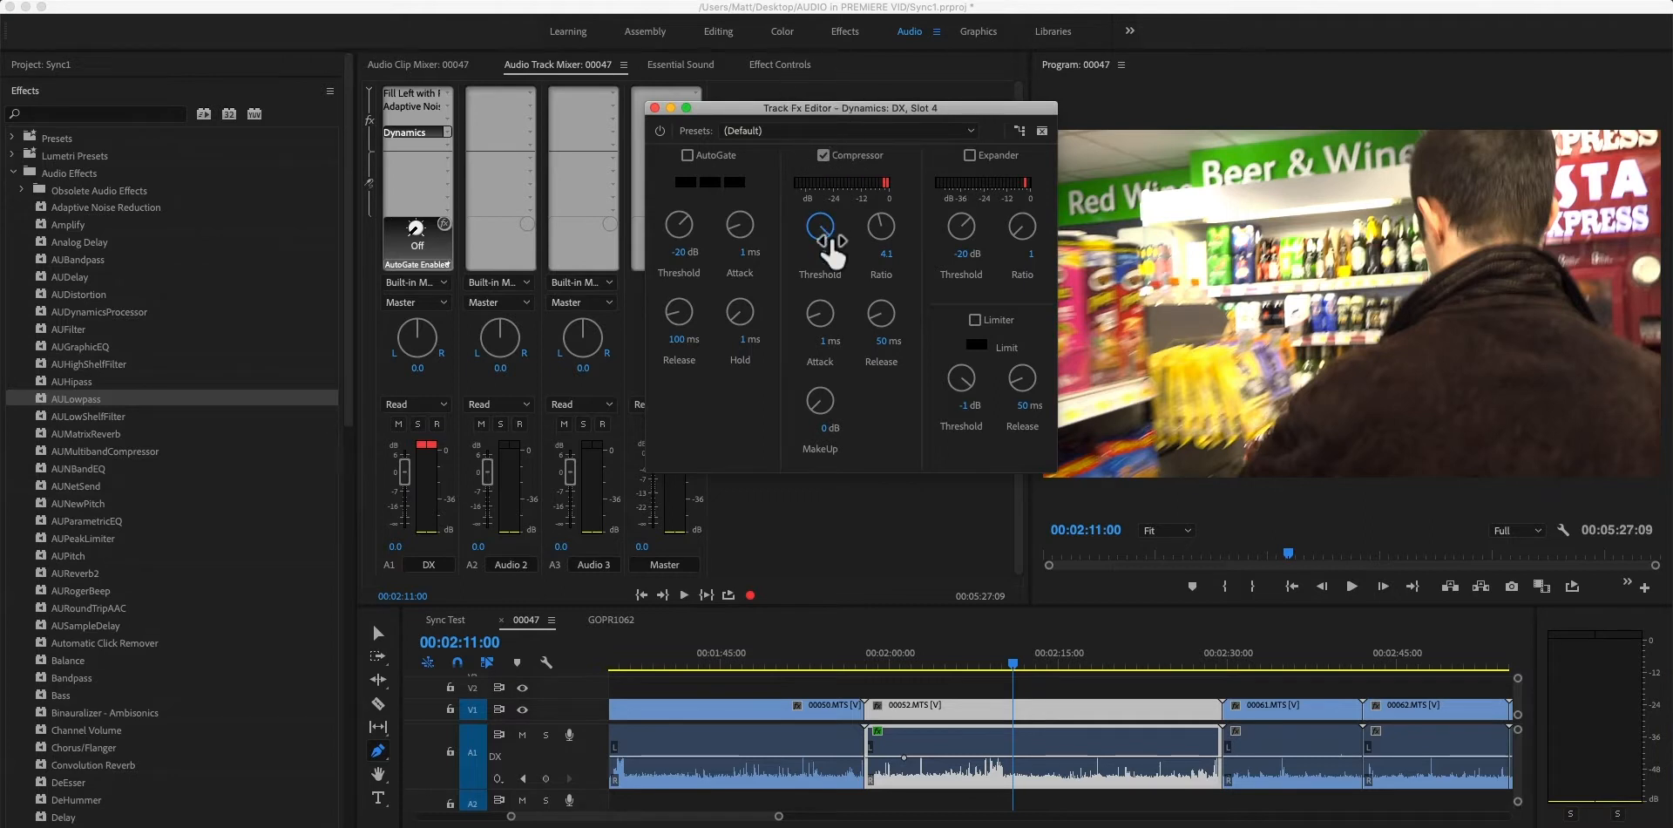
{"action": "left_click_drag", "start_coordinate": [830, 223], "coordinate": [824, 318]}
{"action": "left_click_drag", "start_coordinate": [825, 230], "coordinate": [837, 138]}
{"action": "key", "text": "space"}
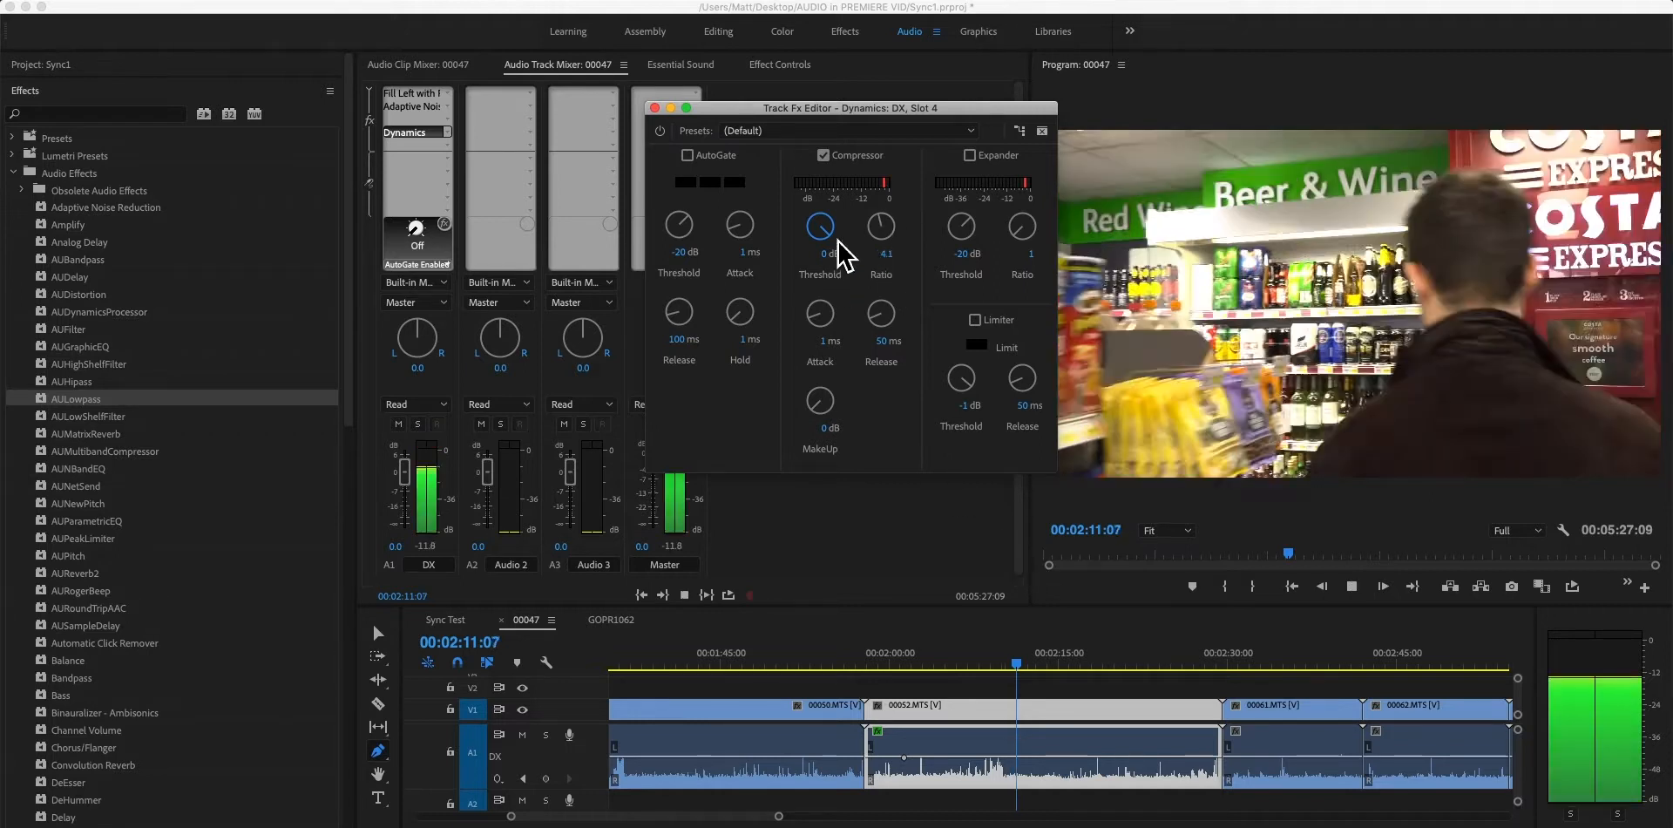
{"action": "left_click_drag", "start_coordinate": [828, 228], "coordinate": [818, 357]}
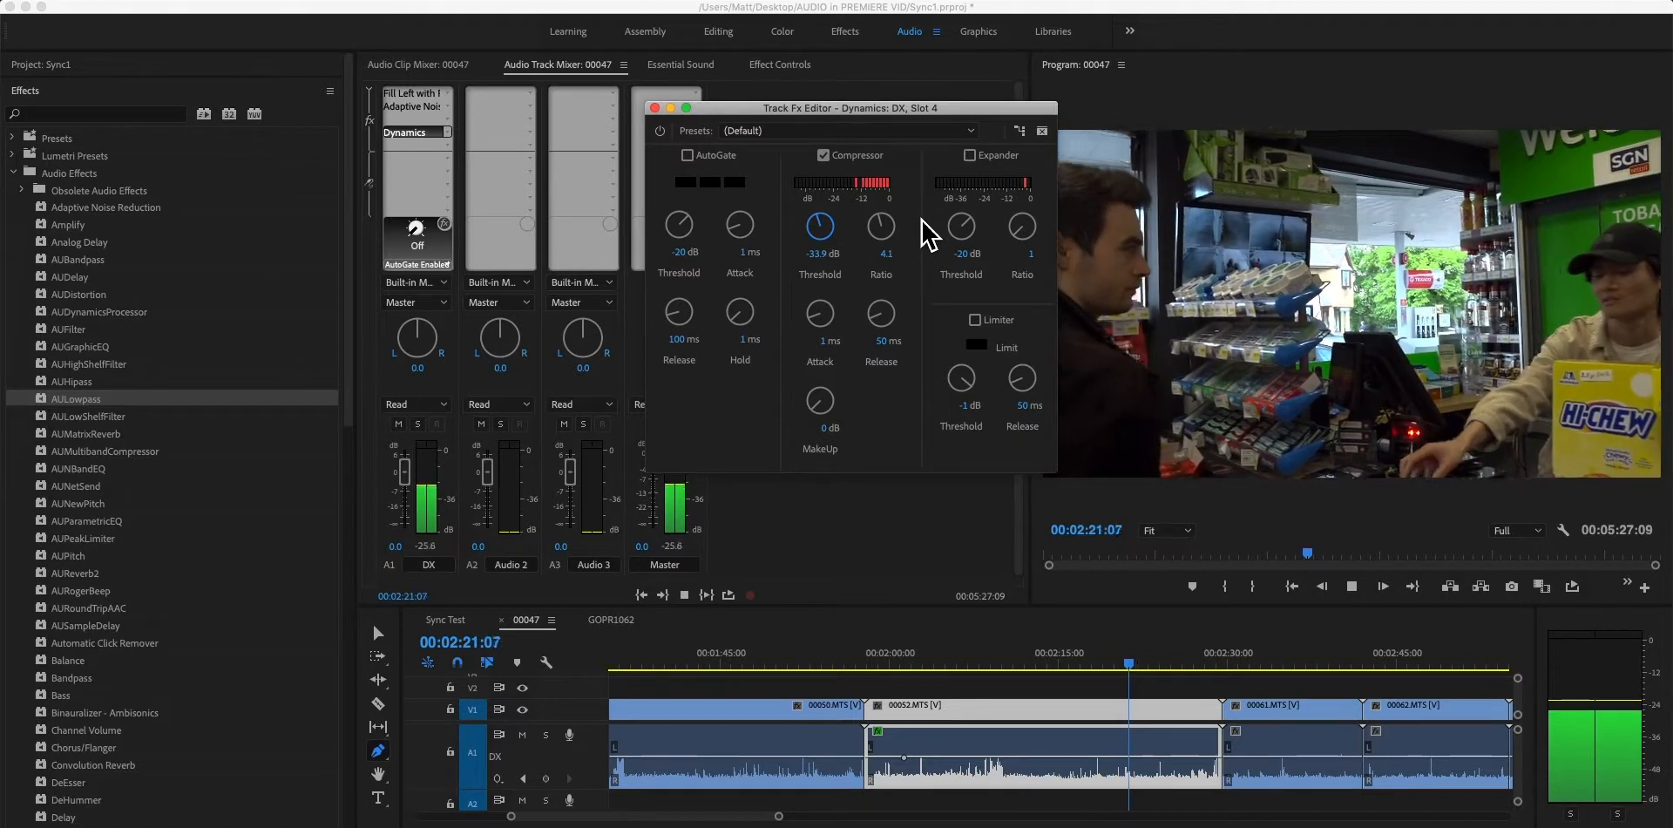
{"action": "key", "text": "space"}
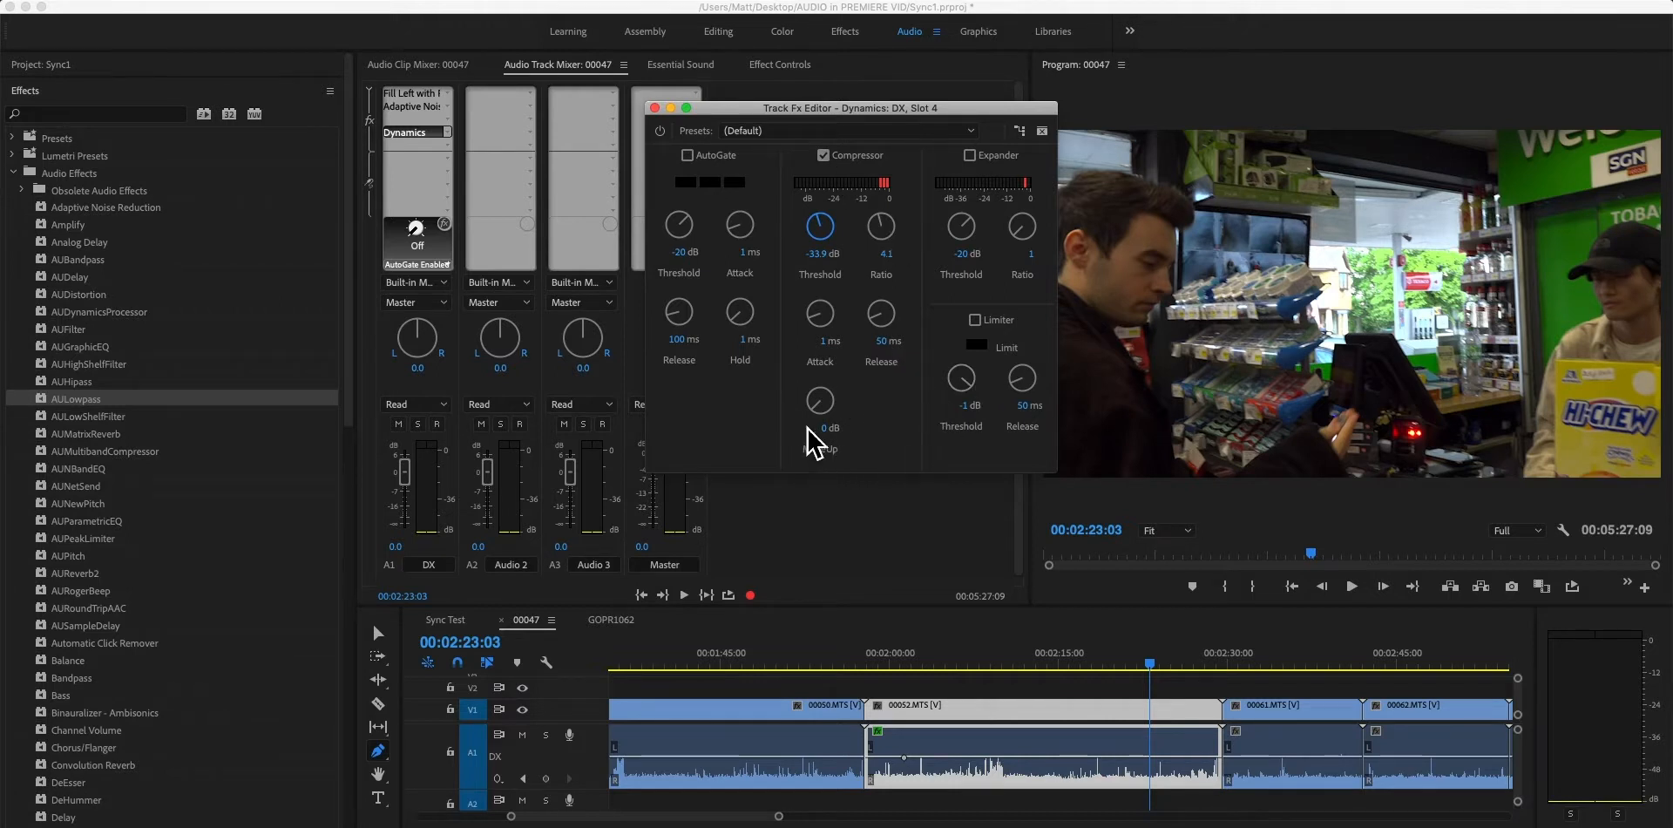
Disable the Compressor in the DX track's Dynamics effect and close the effect editor.
{"action": "mouse_move", "coordinate": [871, 108]}
{"action": "left_mouse_down"}
{"action": "mouse_move", "coordinate": [909, 244]}
{"action": "mouse_move", "coordinate": [890, 150]}
{"action": "mouse_move", "coordinate": [893, 107]}
{"action": "mouse_move", "coordinate": [917, 103]}
{"action": "mouse_move", "coordinate": [859, 98]}
{"action": "left_mouse_up"}
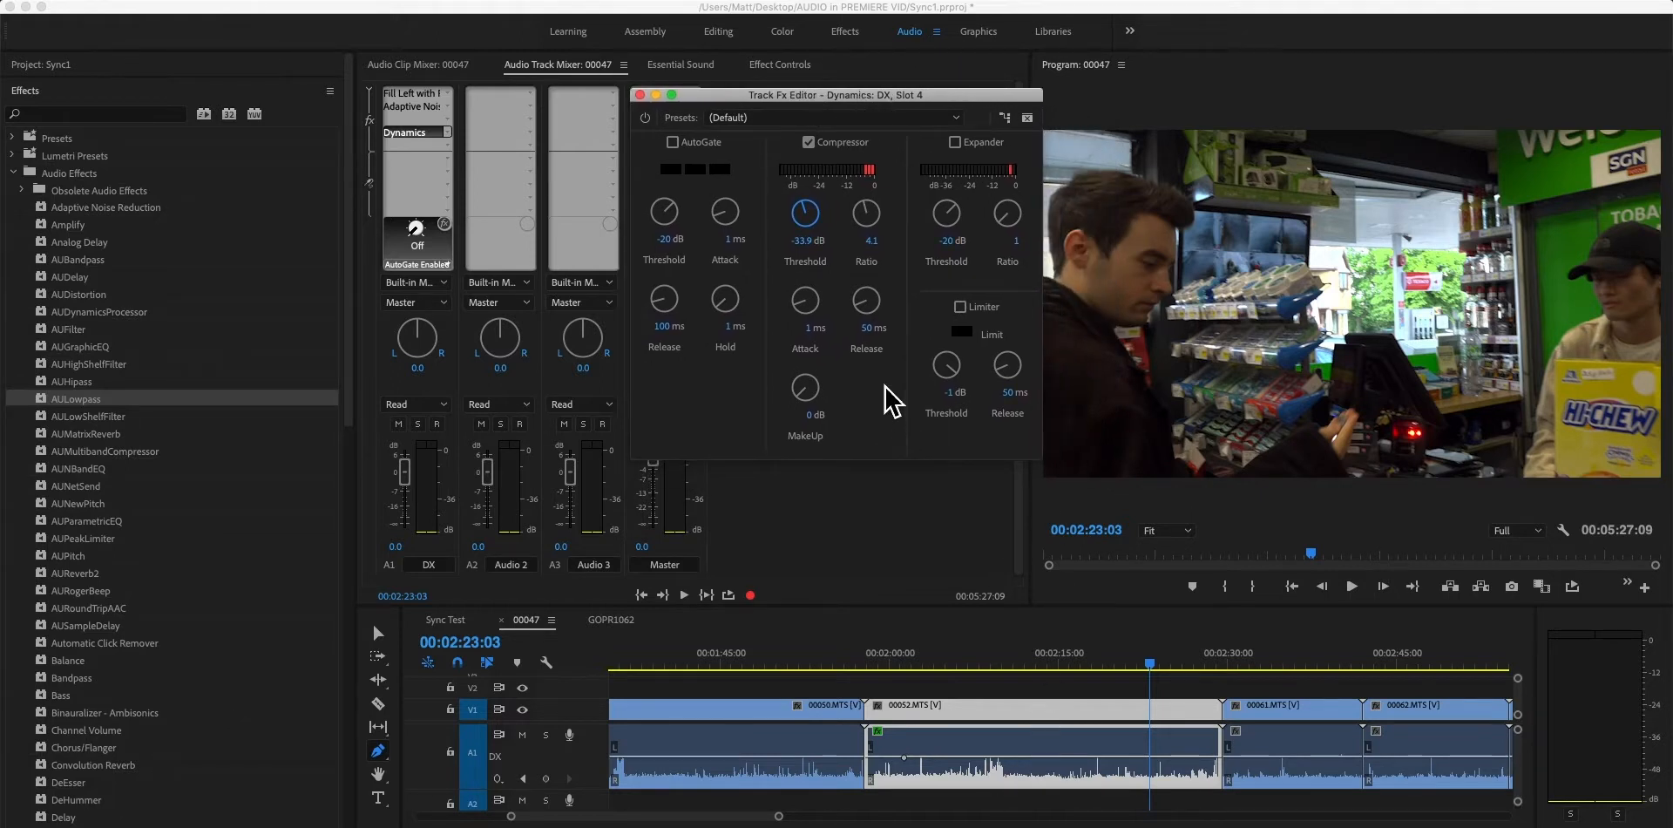
{"action": "mouse_move", "coordinate": [891, 107]}
{"action": "left_mouse_down"}
{"action": "mouse_move", "coordinate": [956, 193]}
{"action": "mouse_move", "coordinate": [919, 273]}
{"action": "mouse_move", "coordinate": [913, 150]}
{"action": "mouse_move", "coordinate": [892, 129]}
{"action": "left_mouse_up"}
{"action": "left_click", "coordinate": [805, 172]}
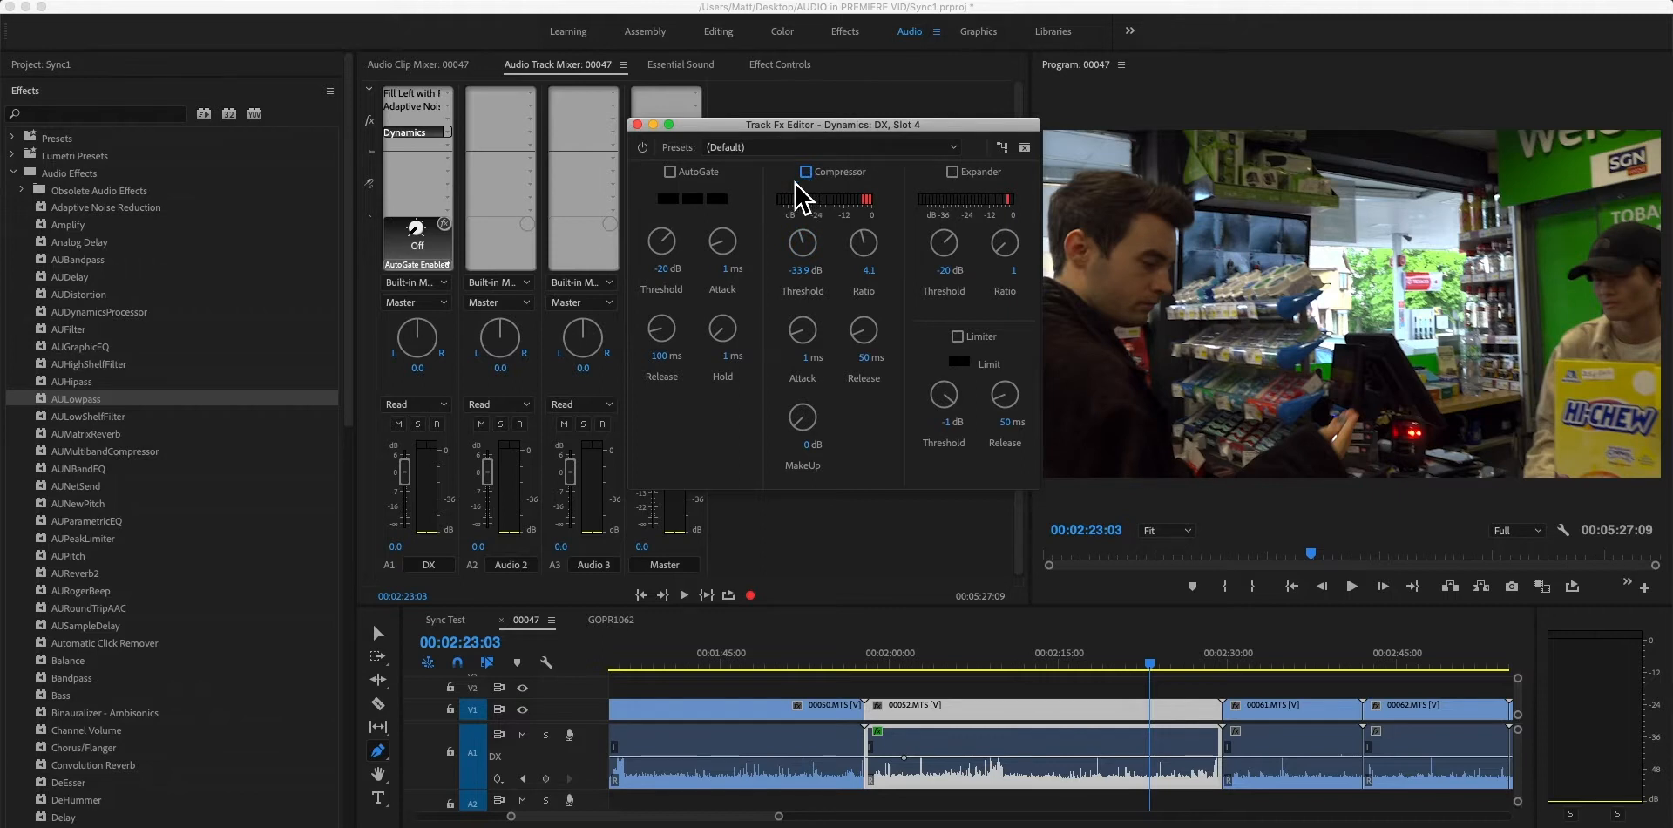
{"action": "left_click", "coordinate": [641, 128]}
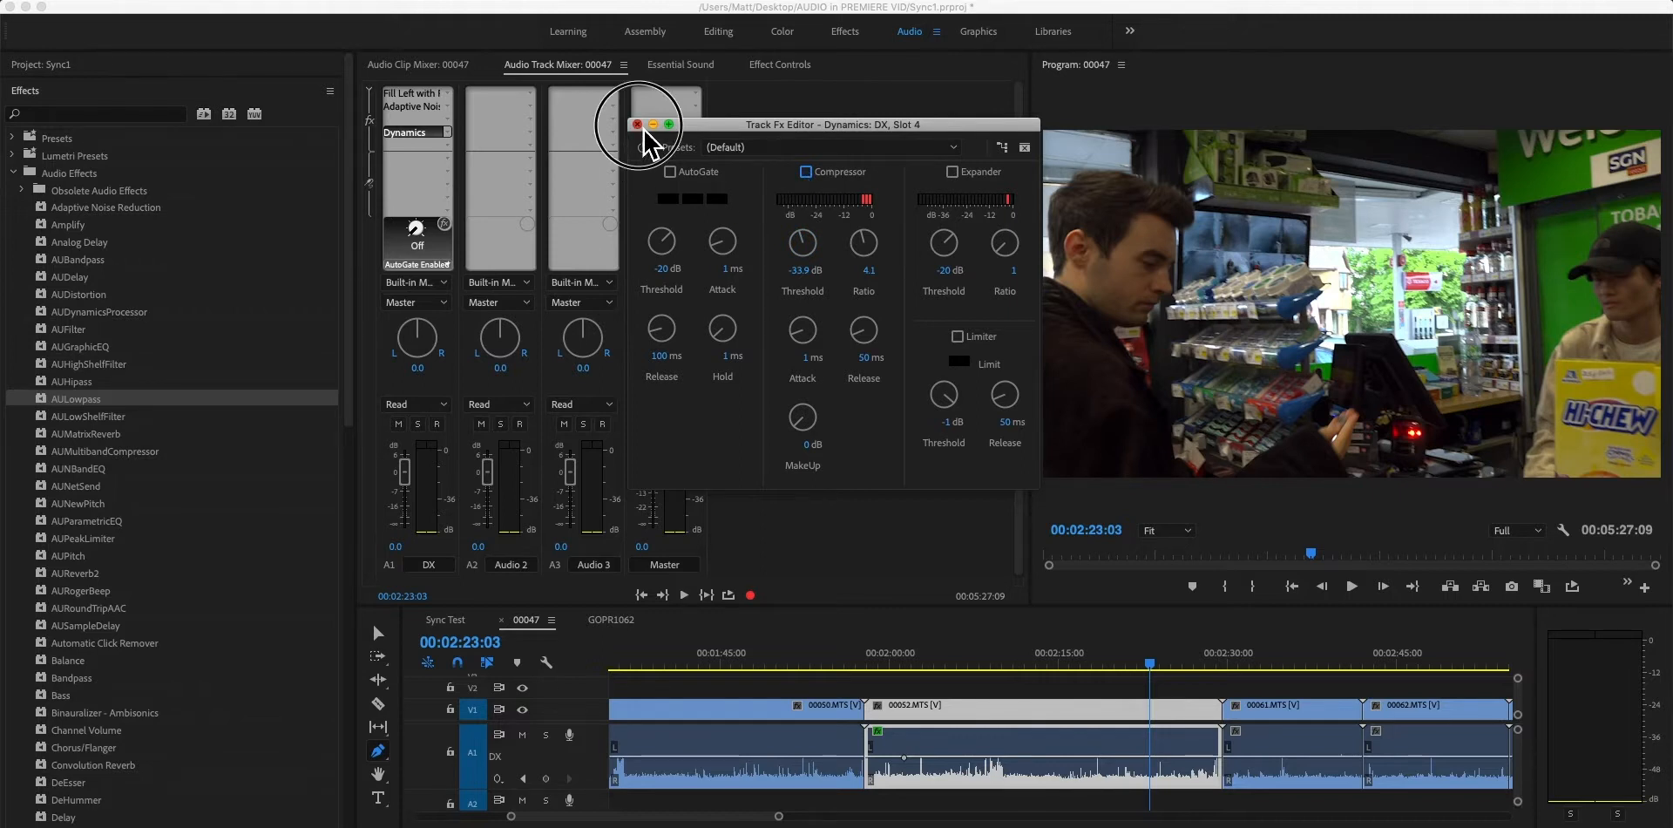
{"action": "double_click", "coordinate": [410, 134]}
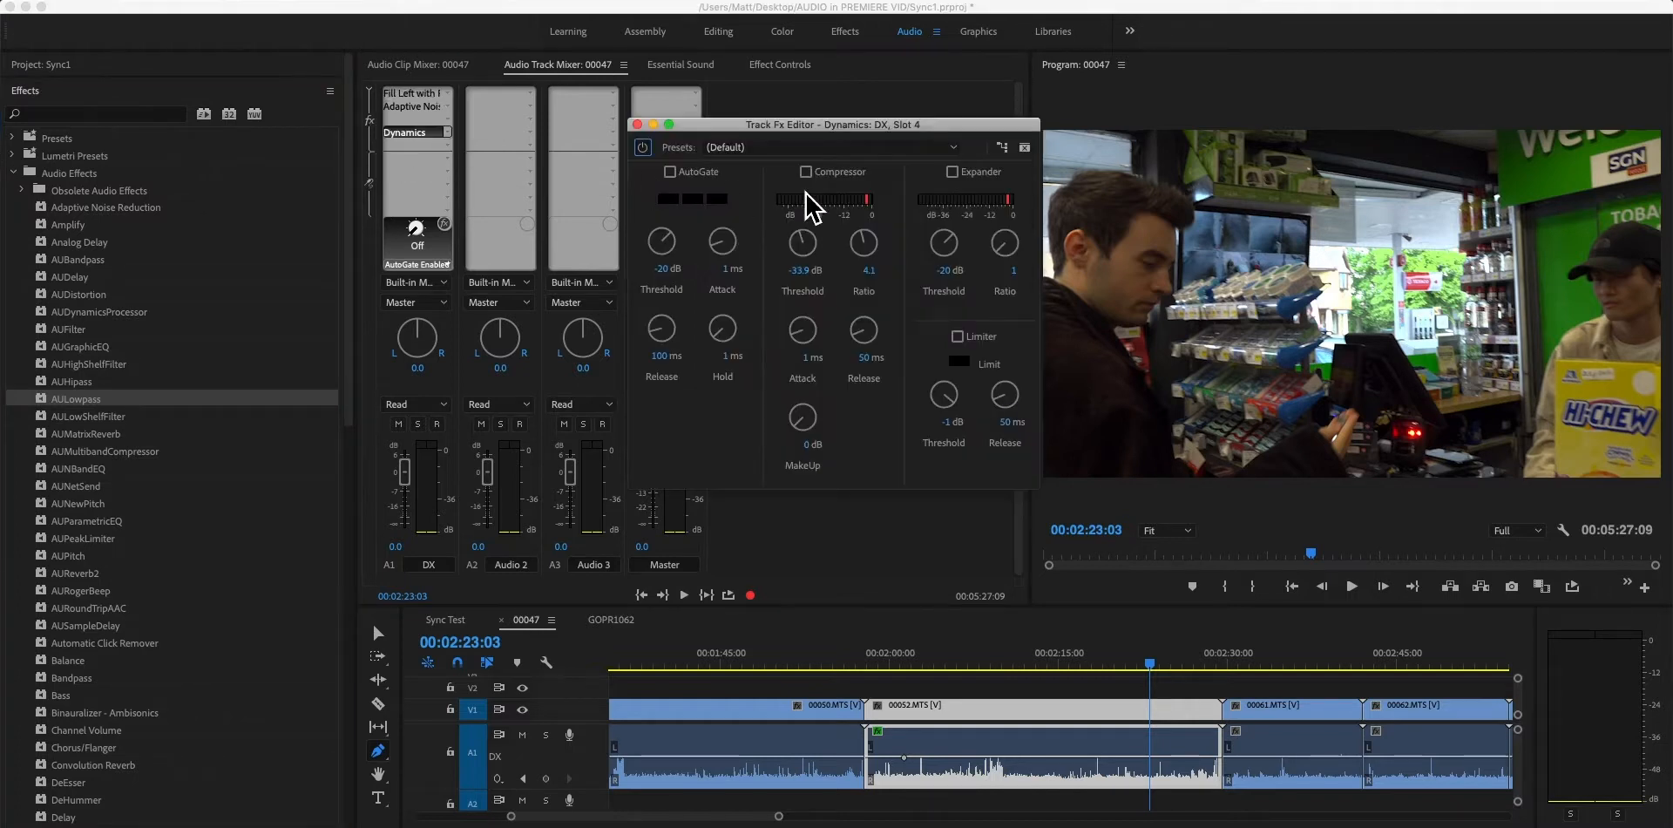
{"action": "left_click", "coordinate": [636, 125]}
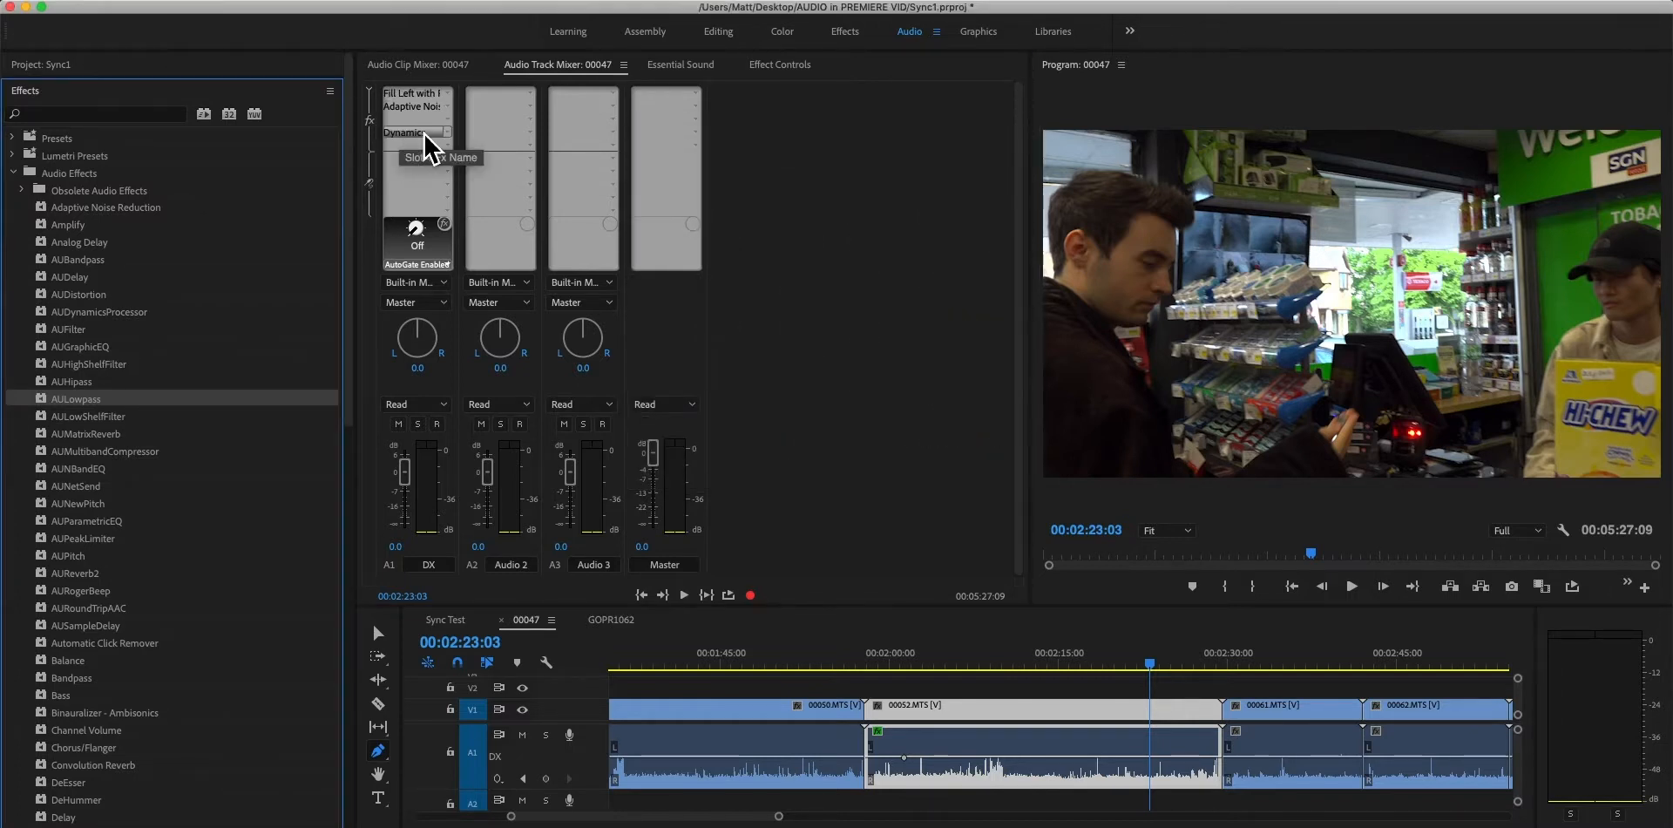
Insert Simple Parametric EQ in the DX track's third effect slot and try to open its editor.
{"action": "left_click", "coordinate": [447, 118]}
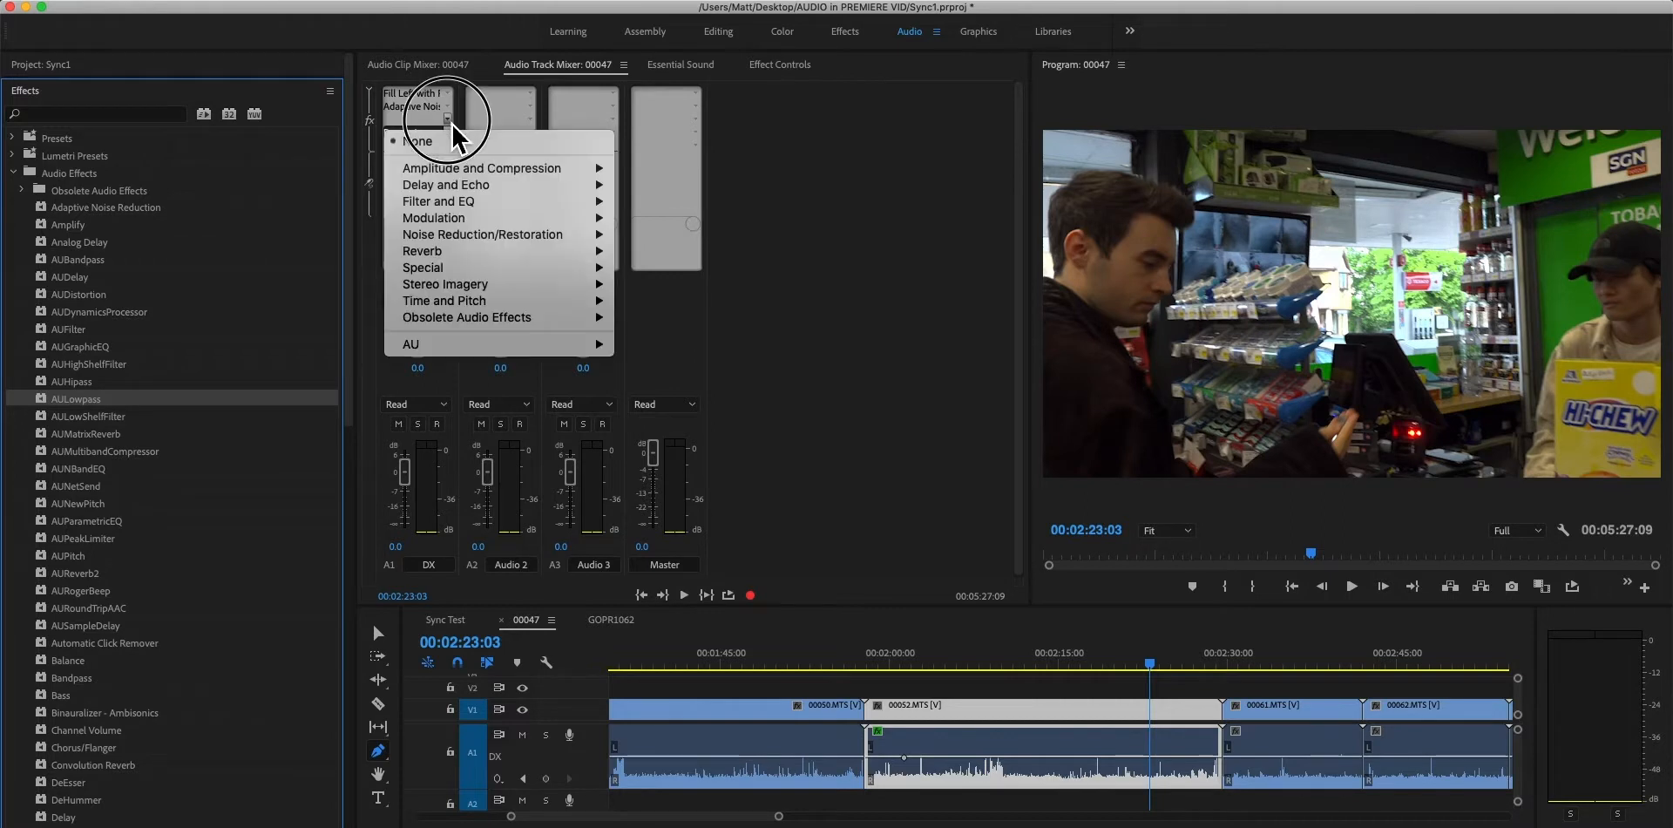
{"action": "mouse_move", "coordinate": [575, 205]}
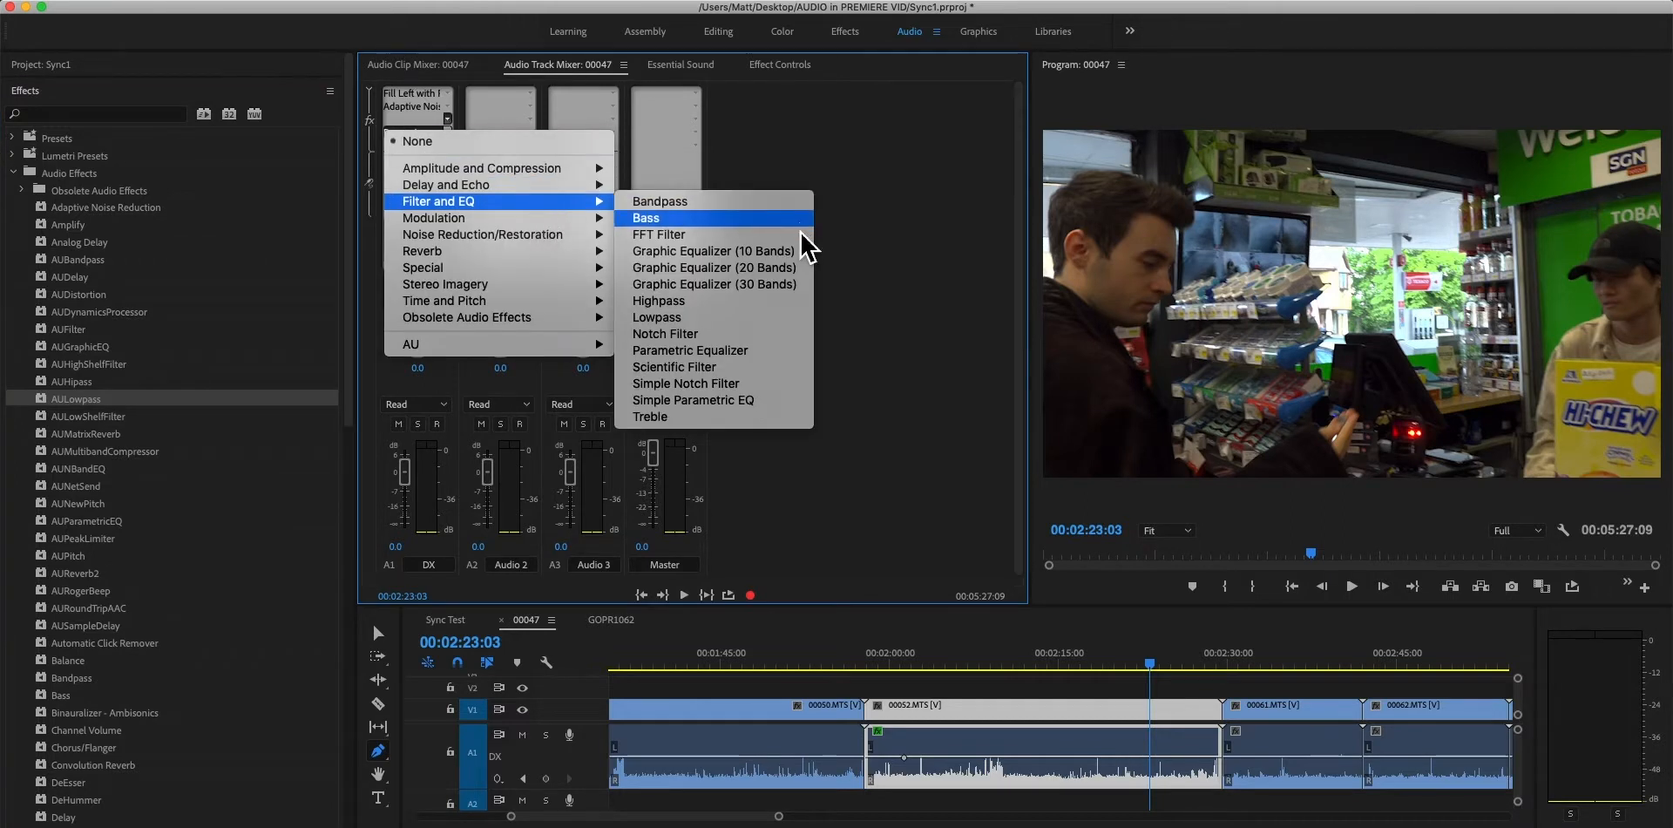
{"action": "left_click", "coordinate": [798, 403]}
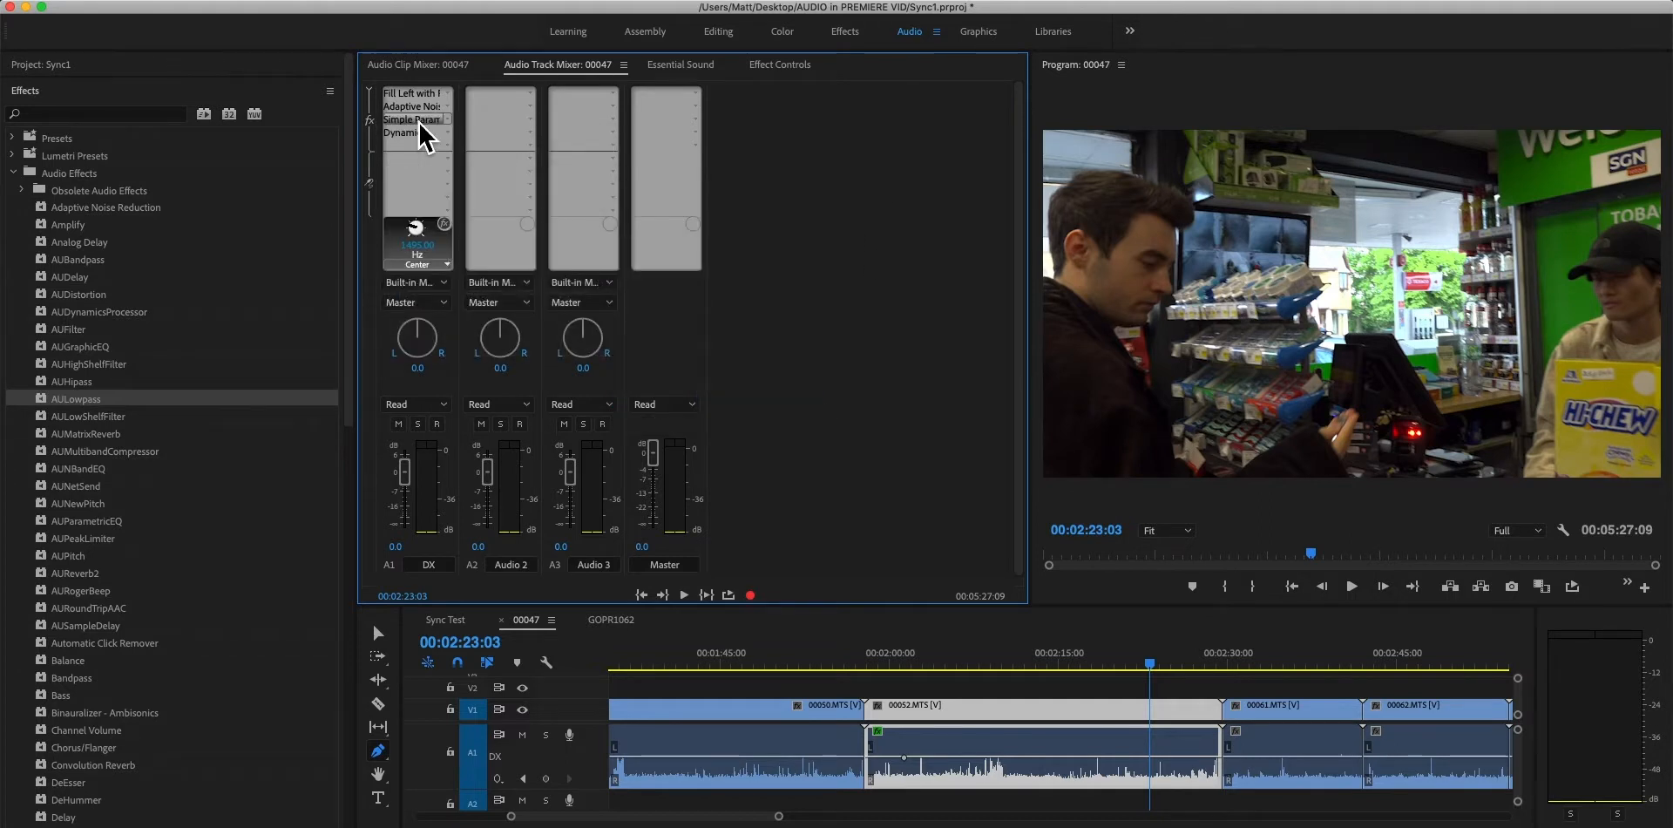
{"action": "left_click", "coordinate": [429, 121]}
{"action": "left_click", "coordinate": [409, 121]}
{"action": "left_click", "coordinate": [427, 121]}
Replace the DX track's third effect with Graphic Equalizer (30 Bands) and open its editor.
{"action": "left_click", "coordinate": [450, 122]}
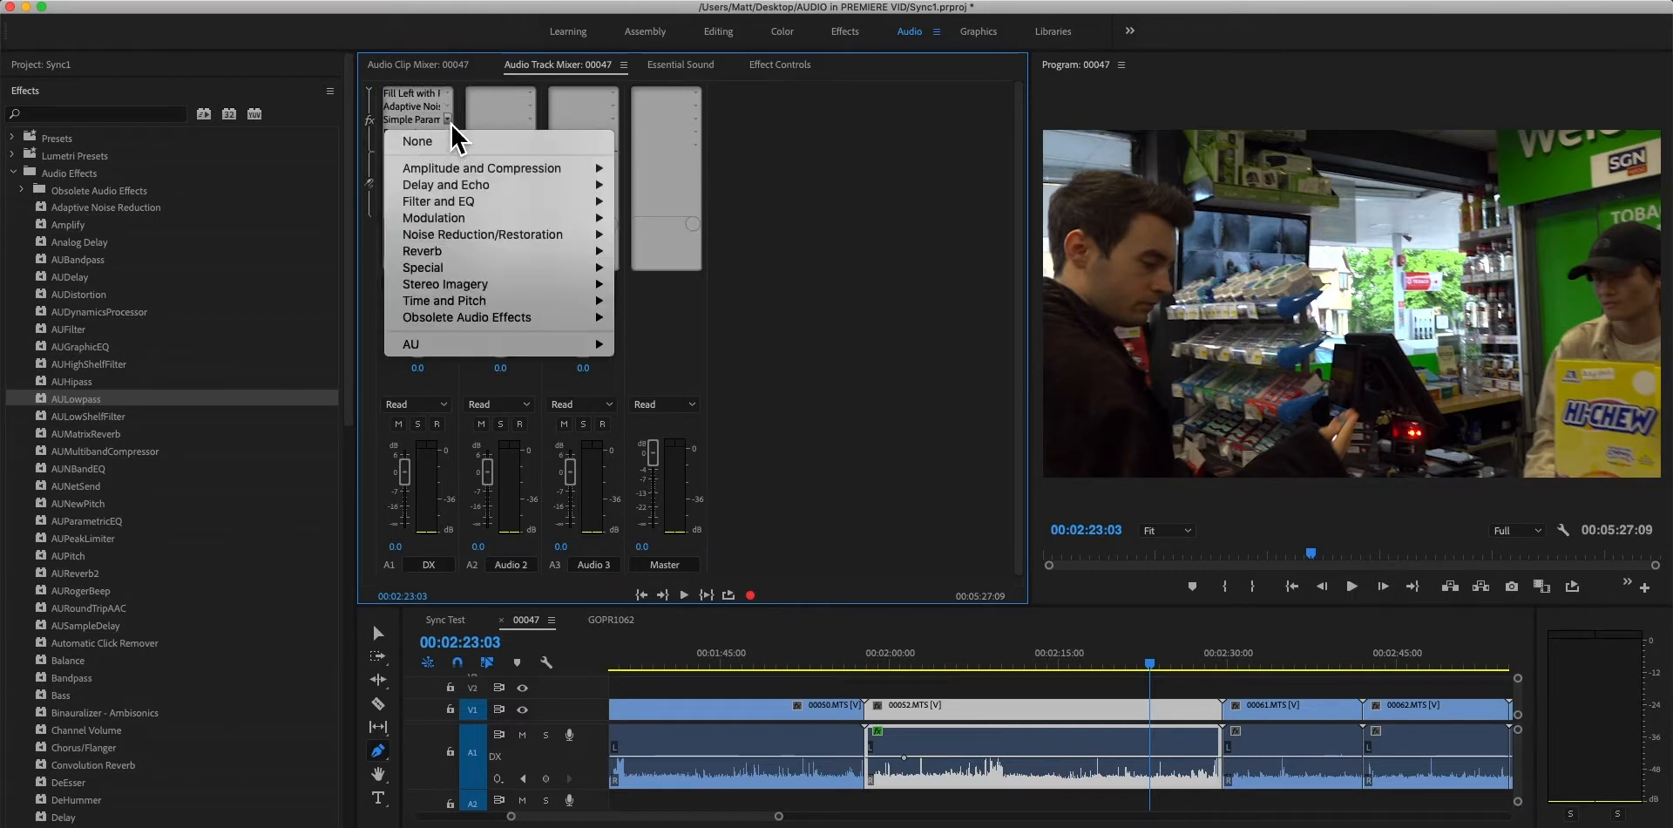
{"action": "mouse_move", "coordinate": [562, 211]}
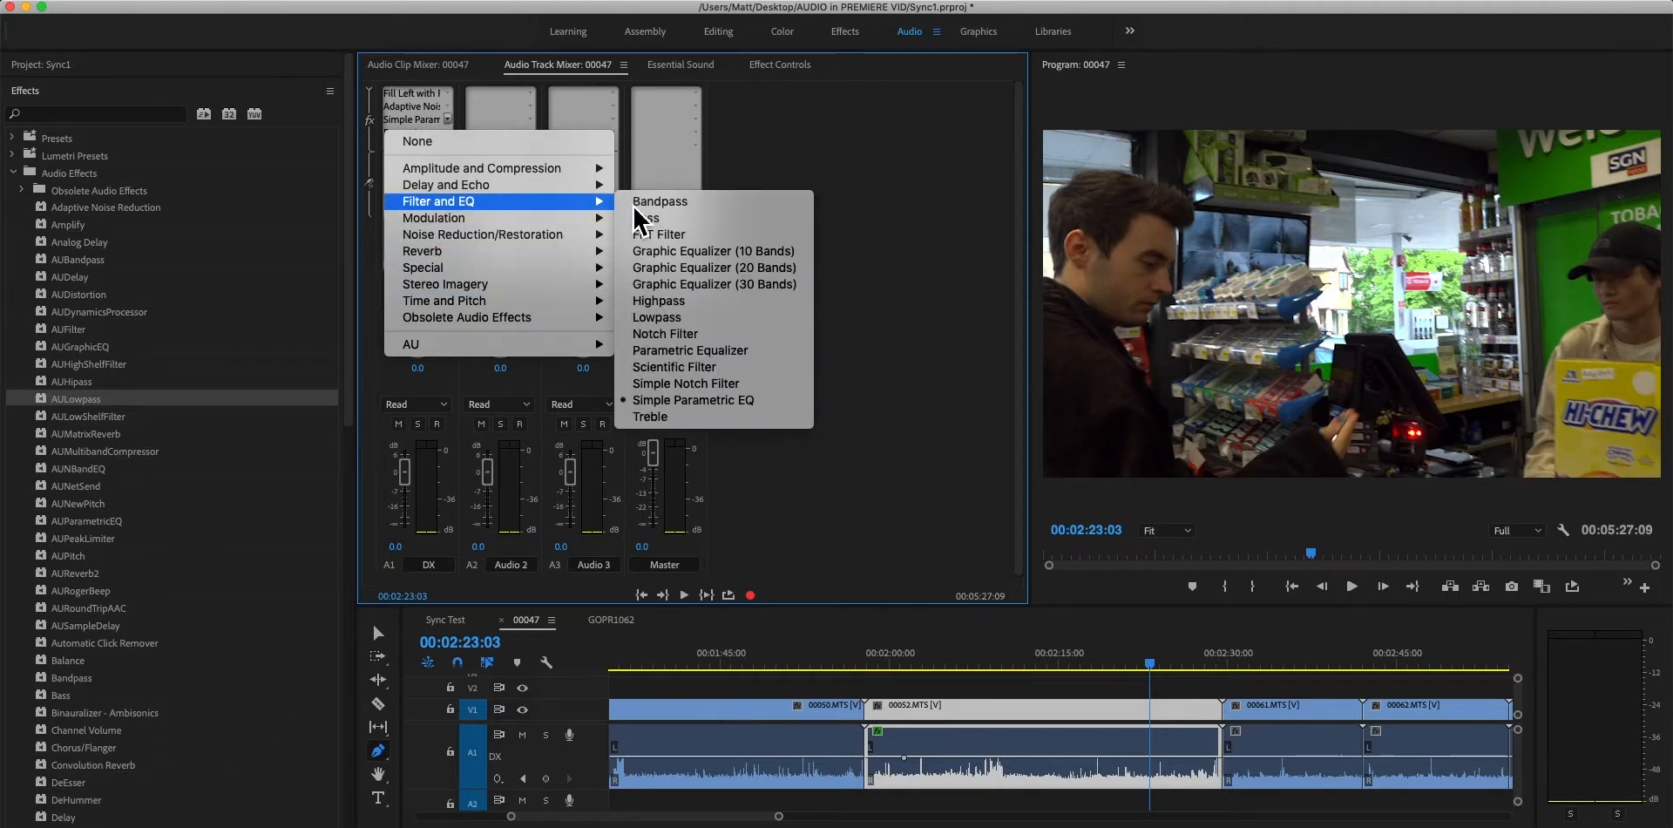
{"action": "left_click", "coordinate": [680, 284]}
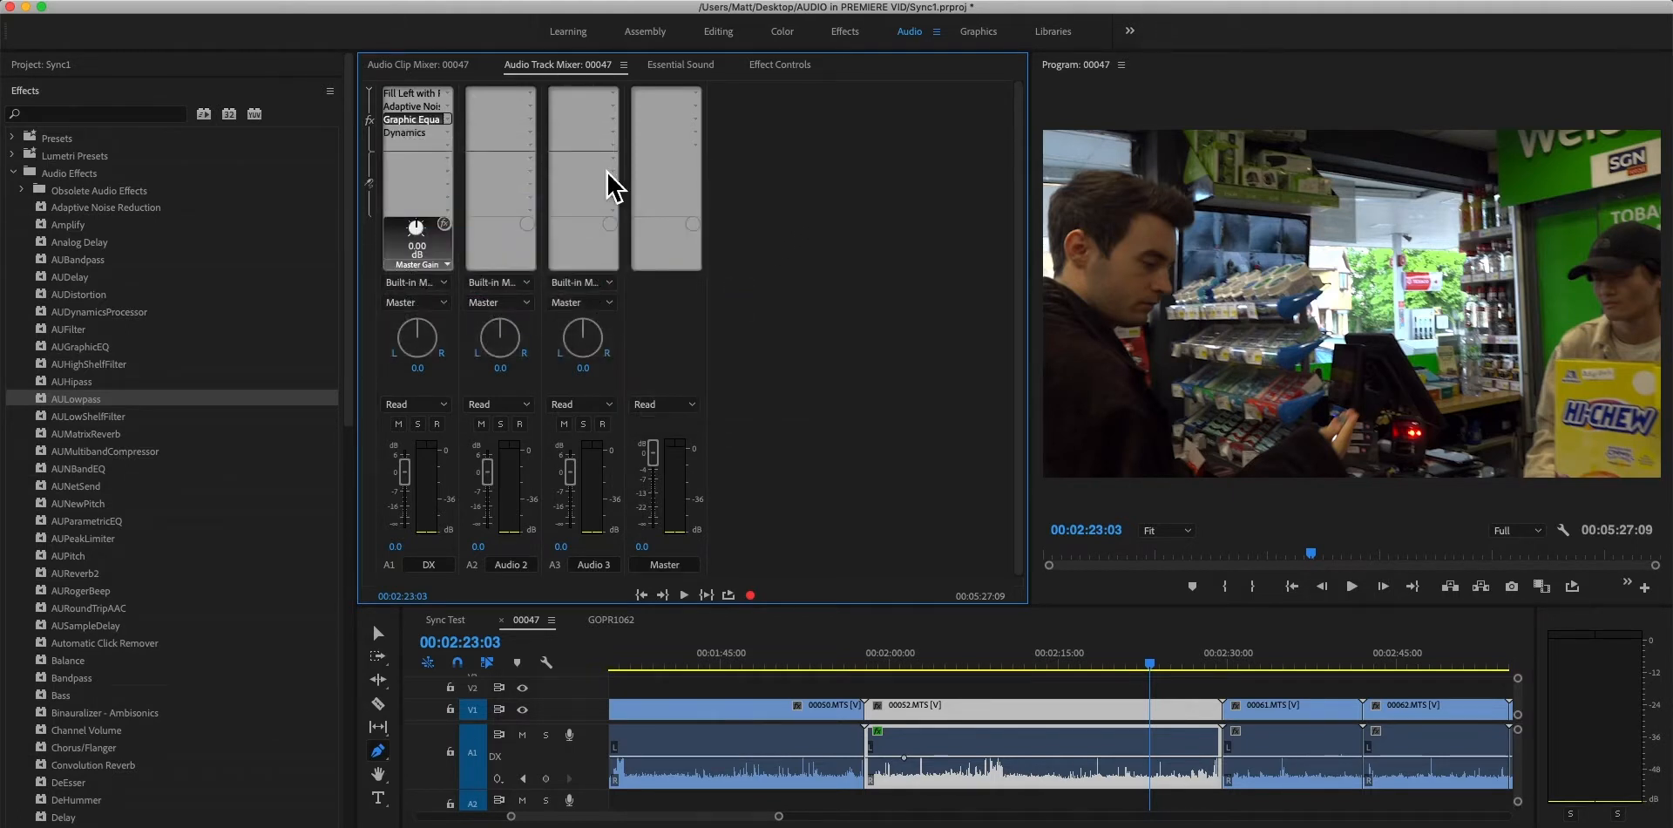
{"action": "double_click", "coordinate": [423, 120]}
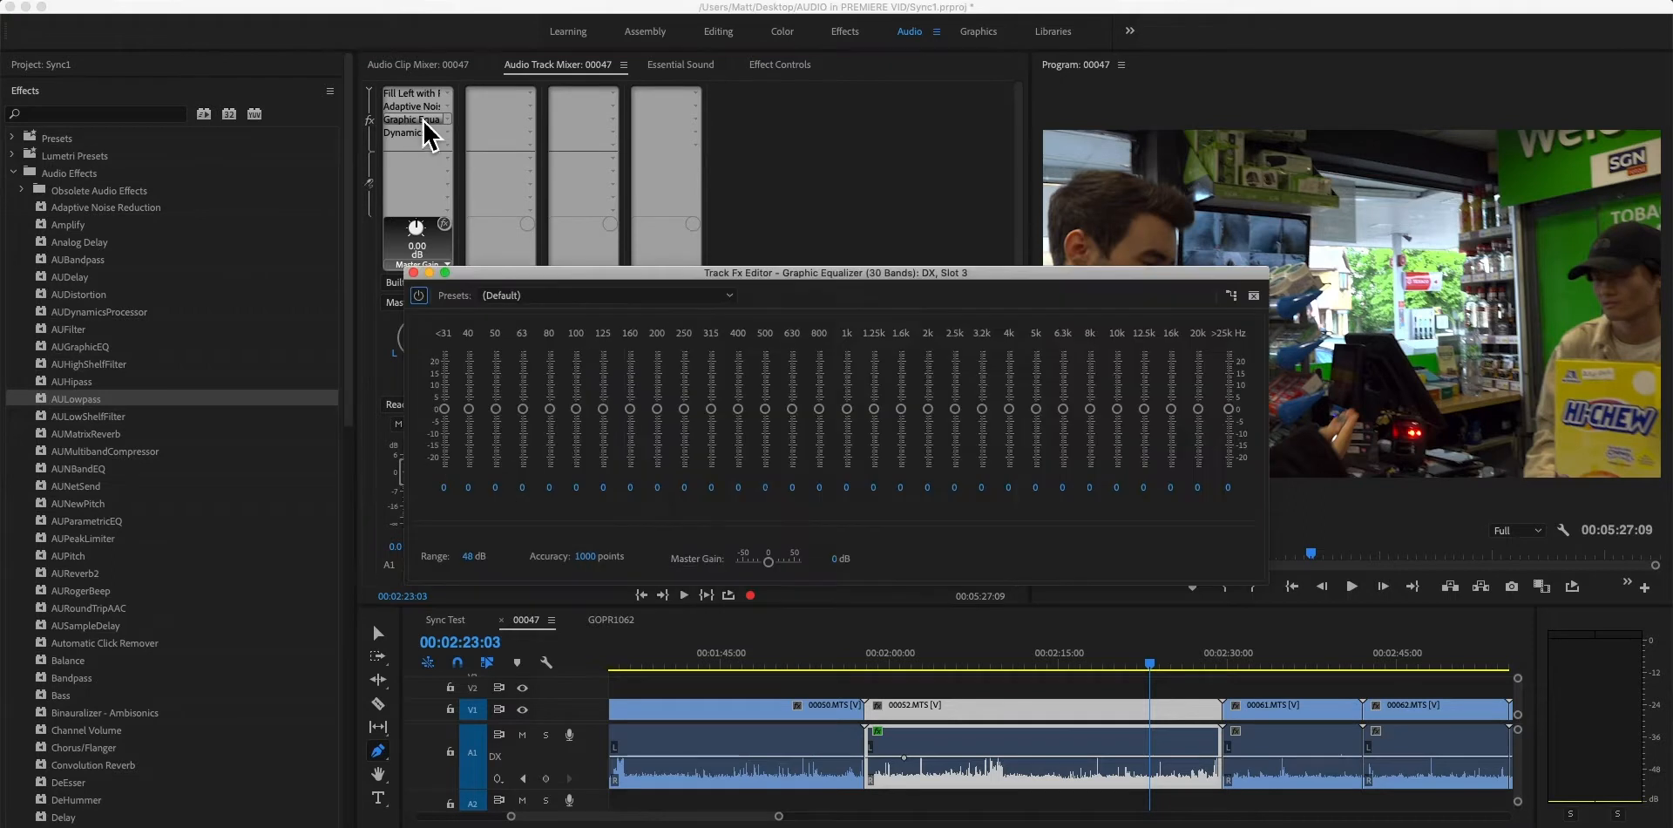
Examine the Graphic Equalizer's frequency bands beside the track mixer, and close the editor.
{"action": "left_click_drag", "start_coordinate": [650, 273], "coordinate": [848, 157]}
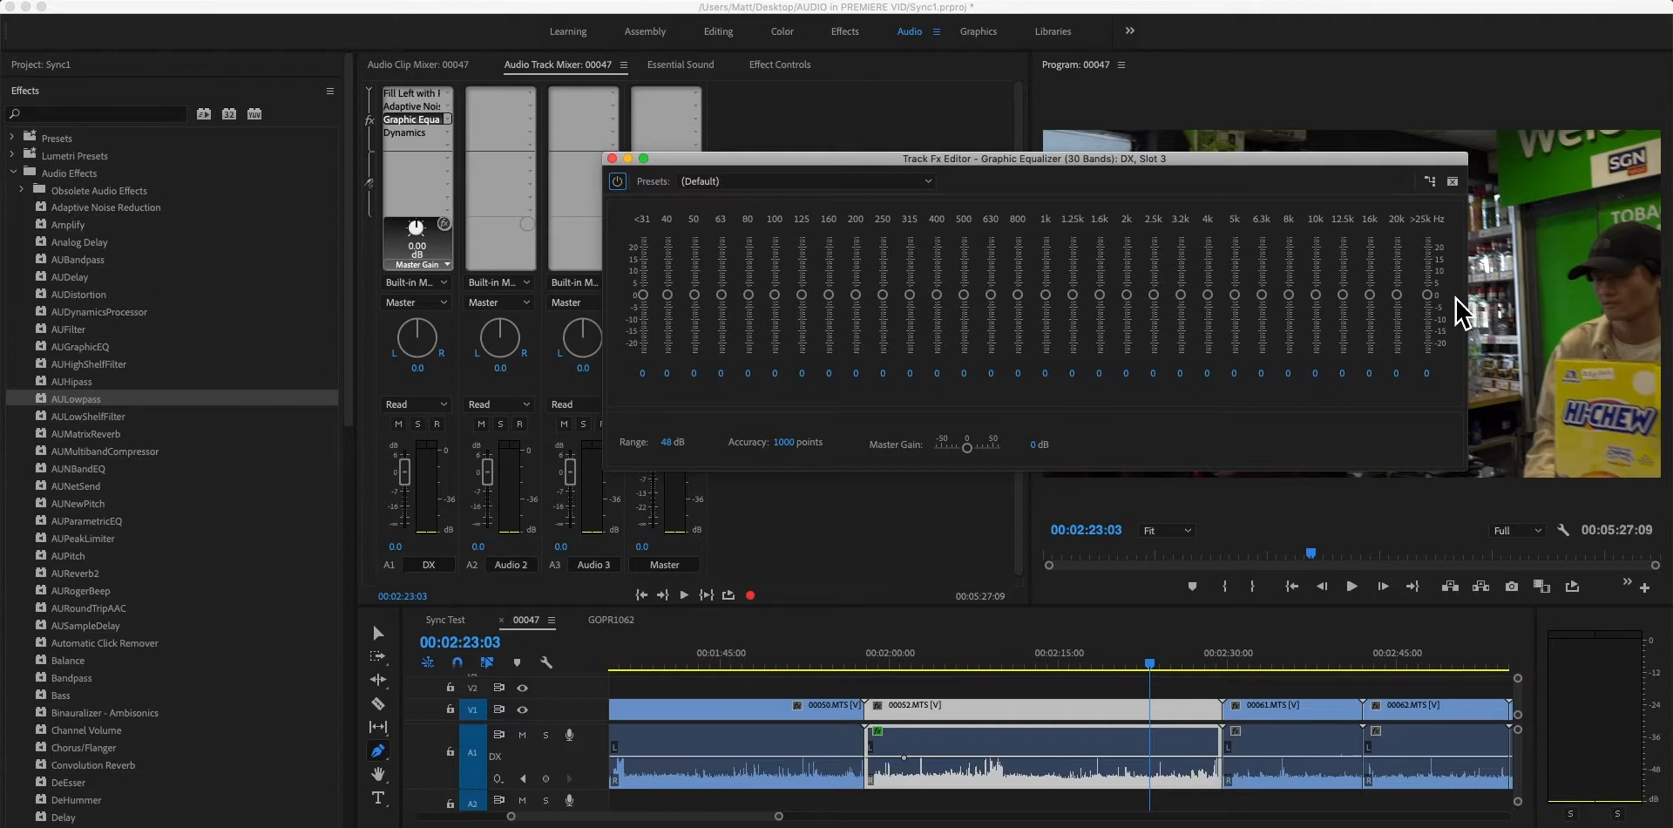
{"action": "mouse_move", "coordinate": [1223, 160]}
{"action": "left_mouse_down"}
{"action": "mouse_move", "coordinate": [1343, 157]}
{"action": "mouse_move", "coordinate": [1287, 132]}
{"action": "mouse_move", "coordinate": [1254, 158]}
{"action": "left_mouse_up"}
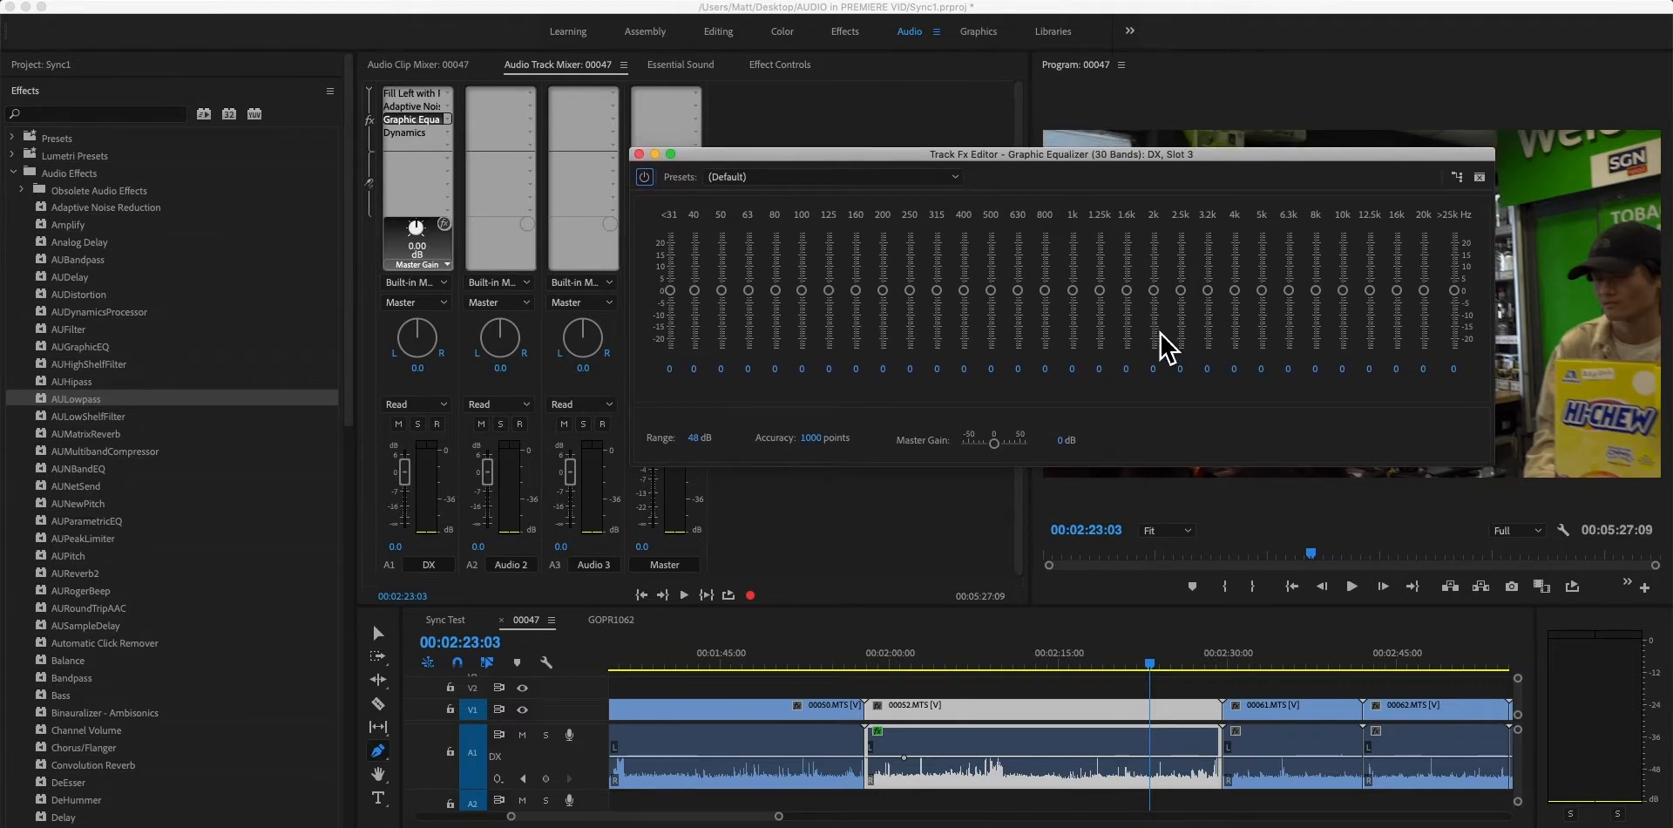
{"action": "left_click_drag", "start_coordinate": [1266, 160], "coordinate": [1258, 125]}
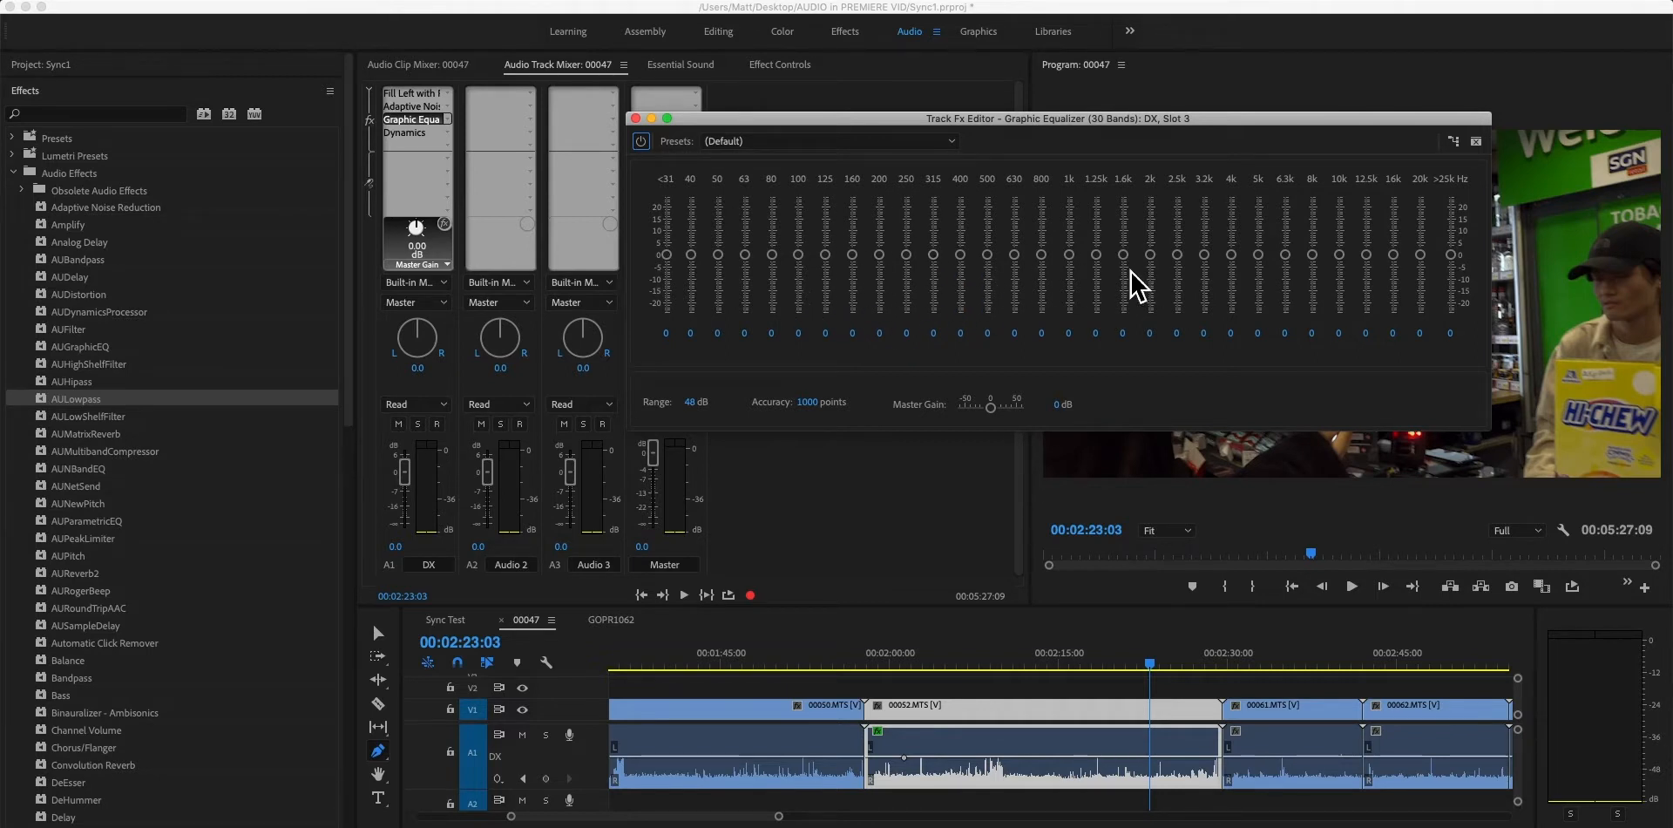
{"action": "left_click_drag", "start_coordinate": [1105, 120], "coordinate": [1113, 167]}
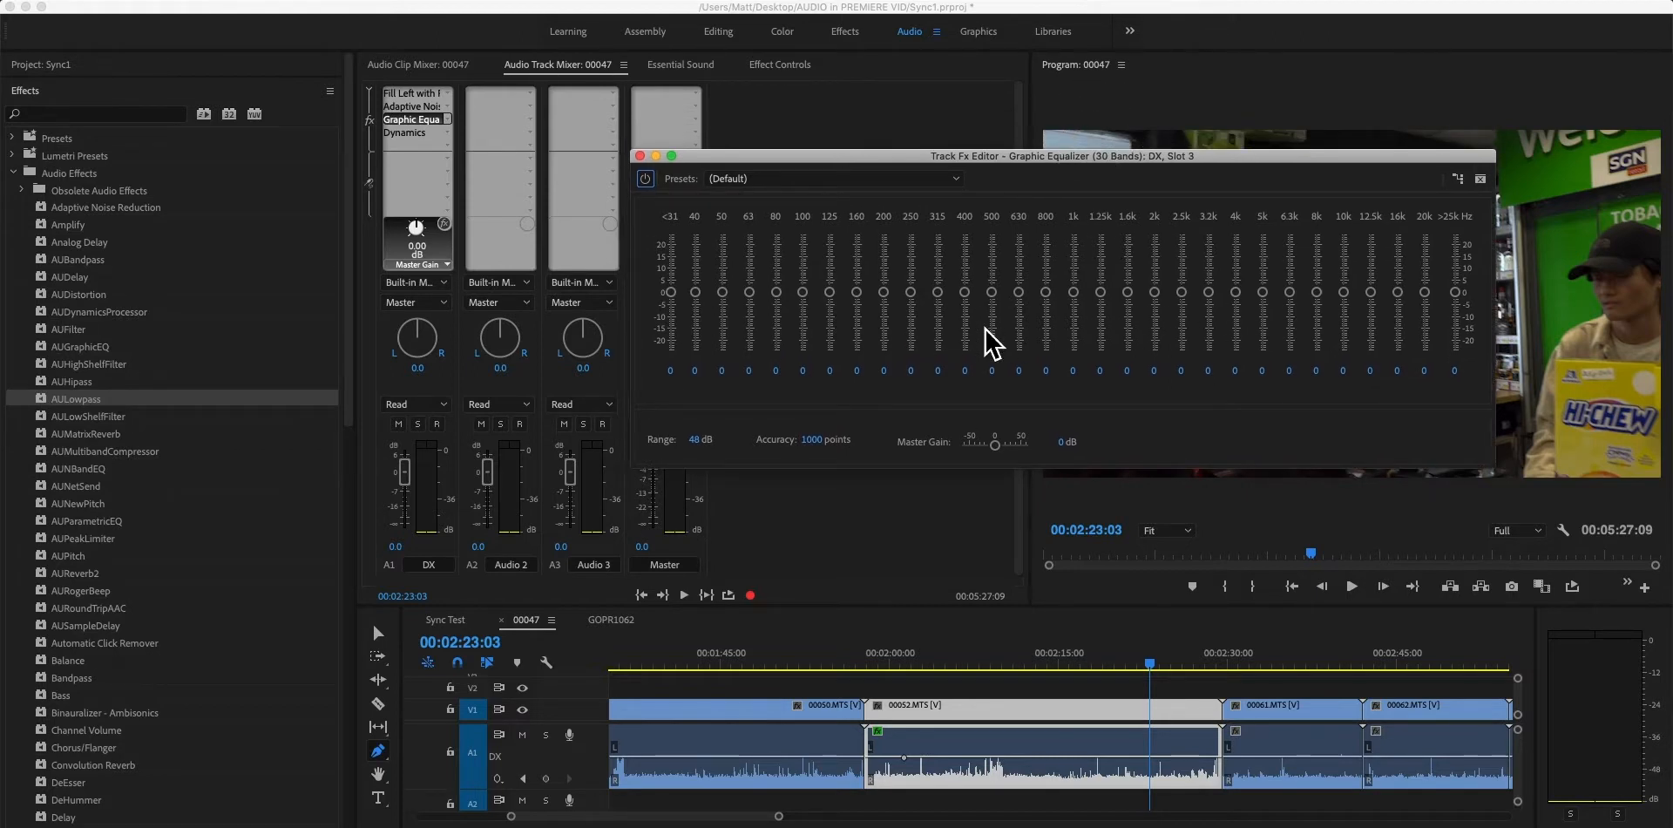
{"action": "left_click_drag", "start_coordinate": [1072, 160], "coordinate": [1067, 155]}
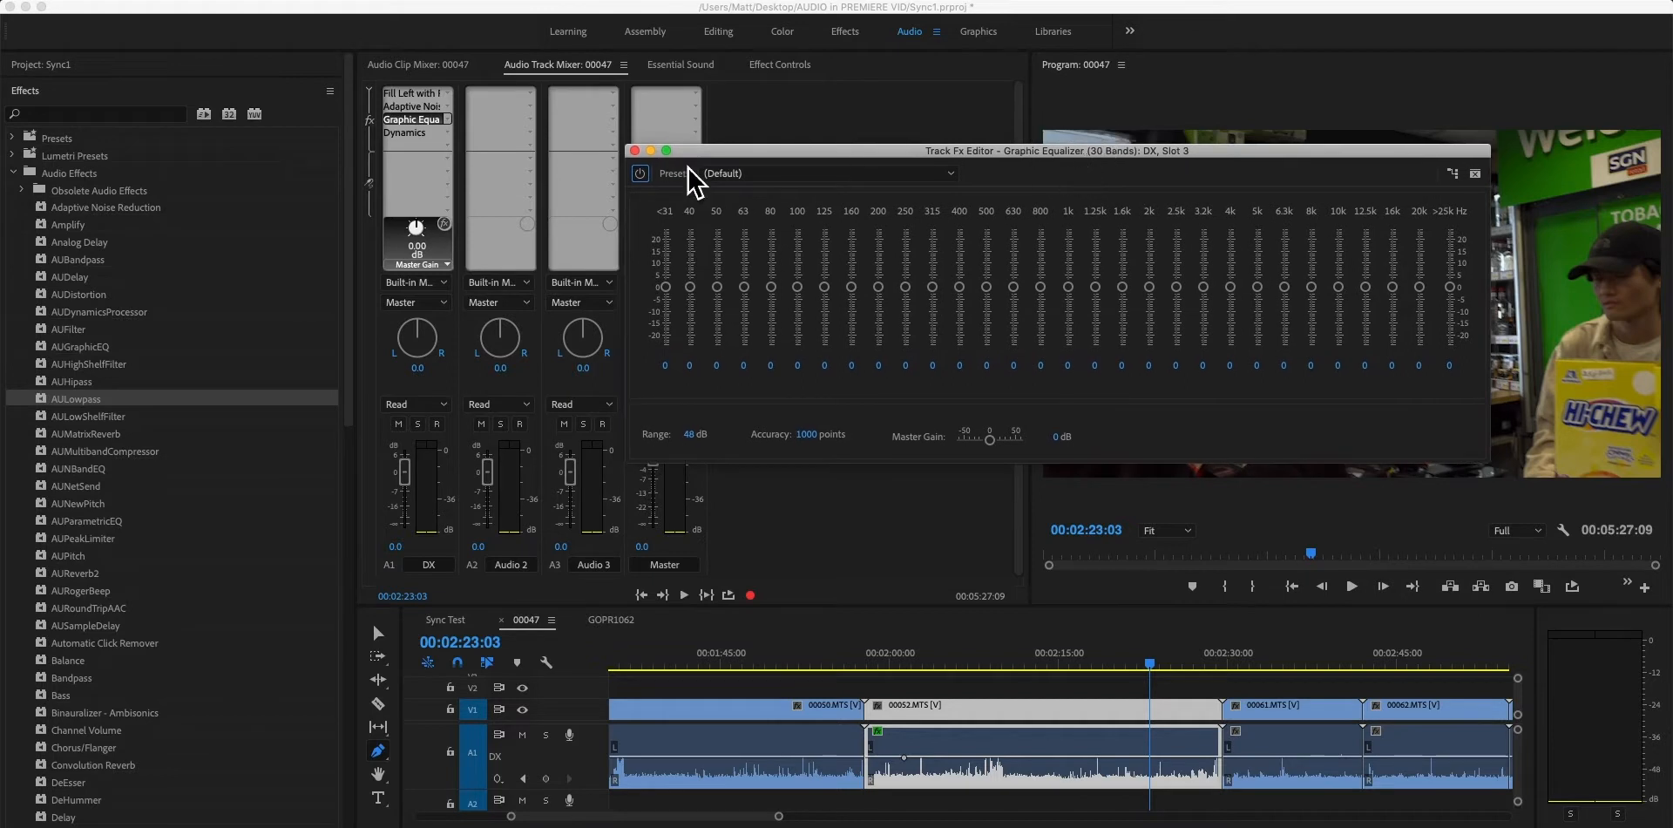
{"action": "left_click", "coordinate": [636, 150]}
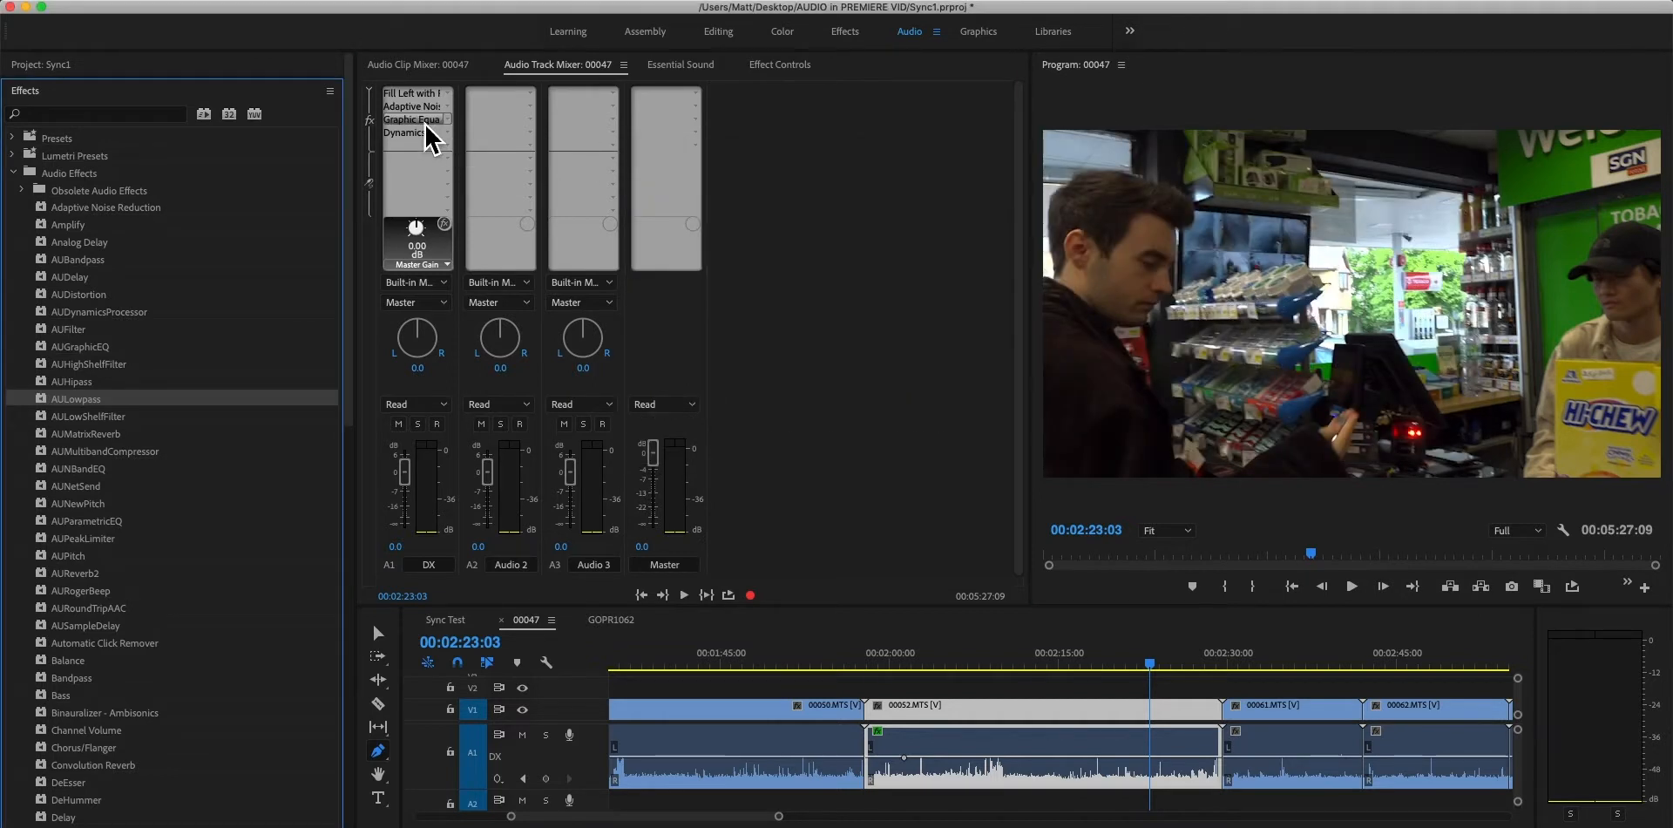
Reopen the DX track's Graphic Equalizer and Dynamics editors in turn to review the effect chain.
{"action": "double_click", "coordinate": [415, 120]}
{"action": "left_click", "coordinate": [636, 151]}
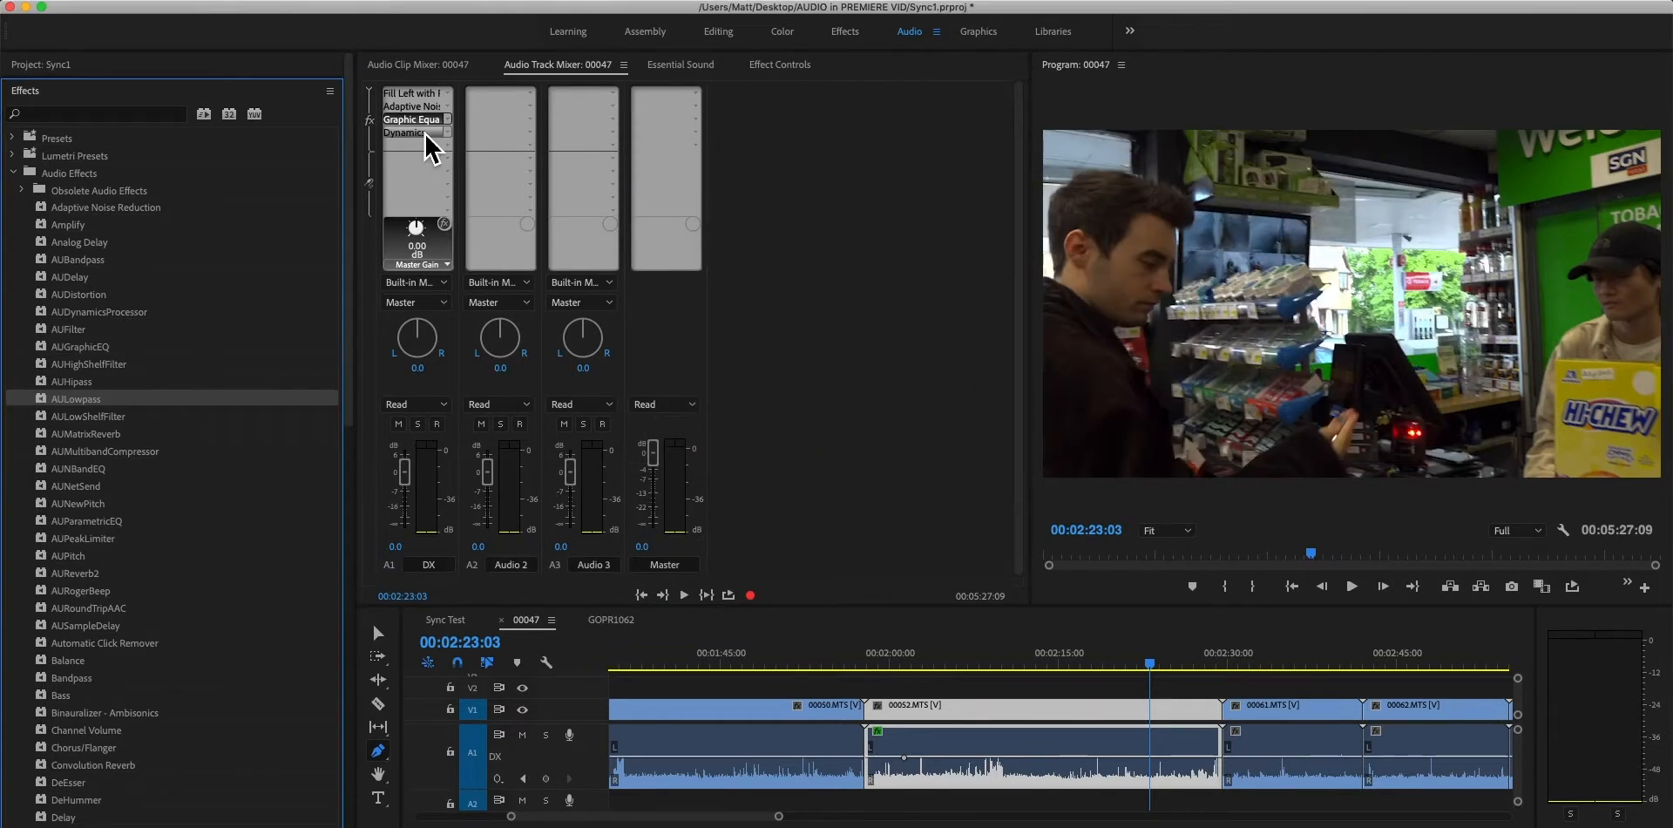
{"action": "double_click", "coordinate": [415, 132]}
{"action": "left_click", "coordinate": [636, 125]}
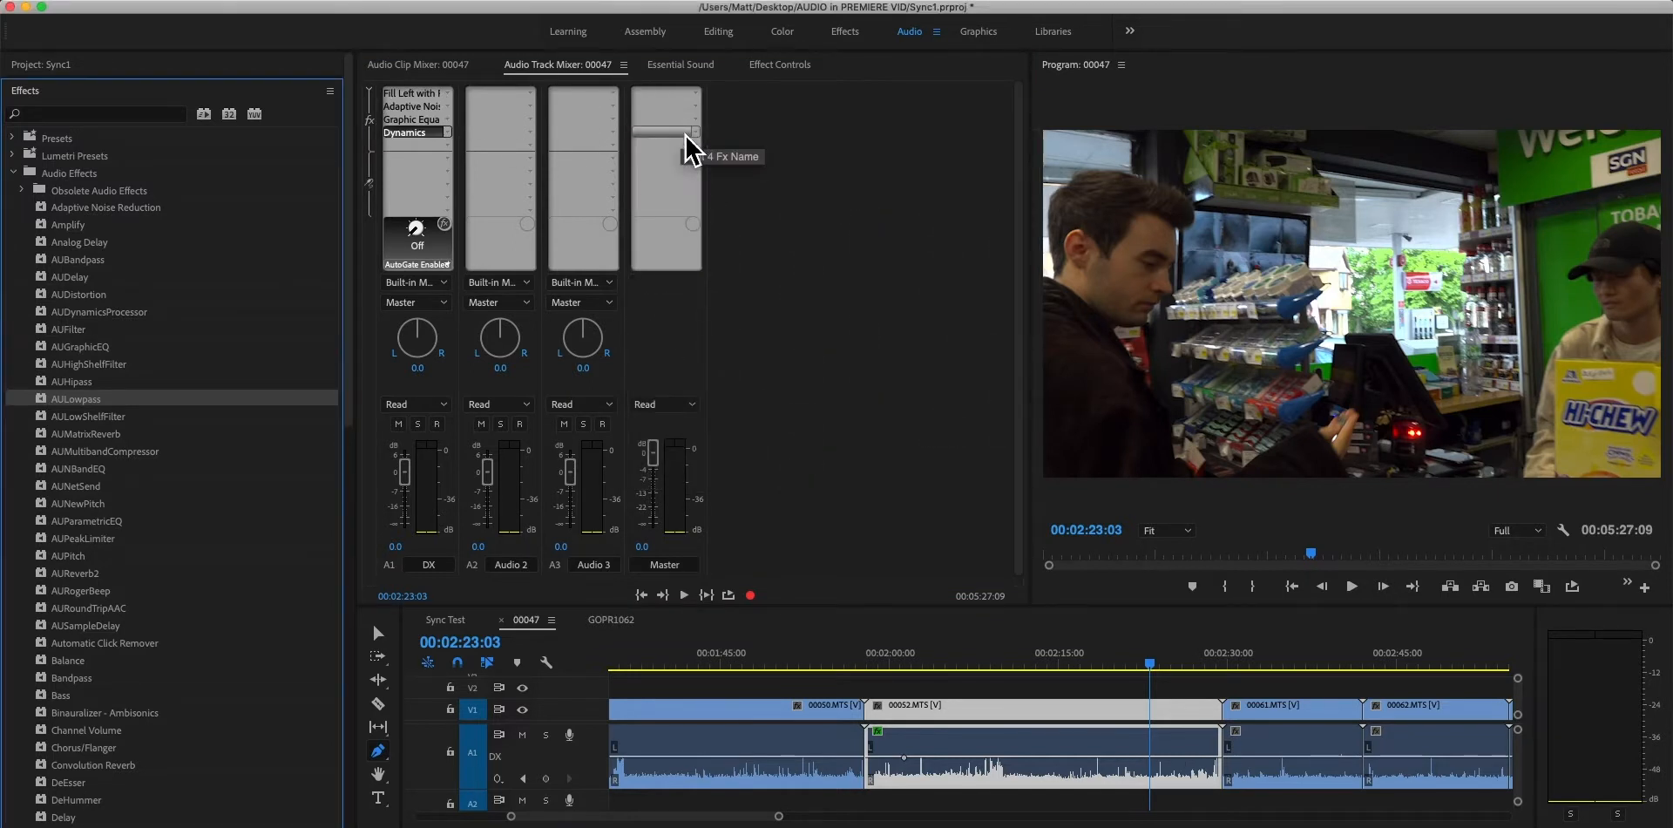
{"action": "double_click", "coordinate": [440, 150]}
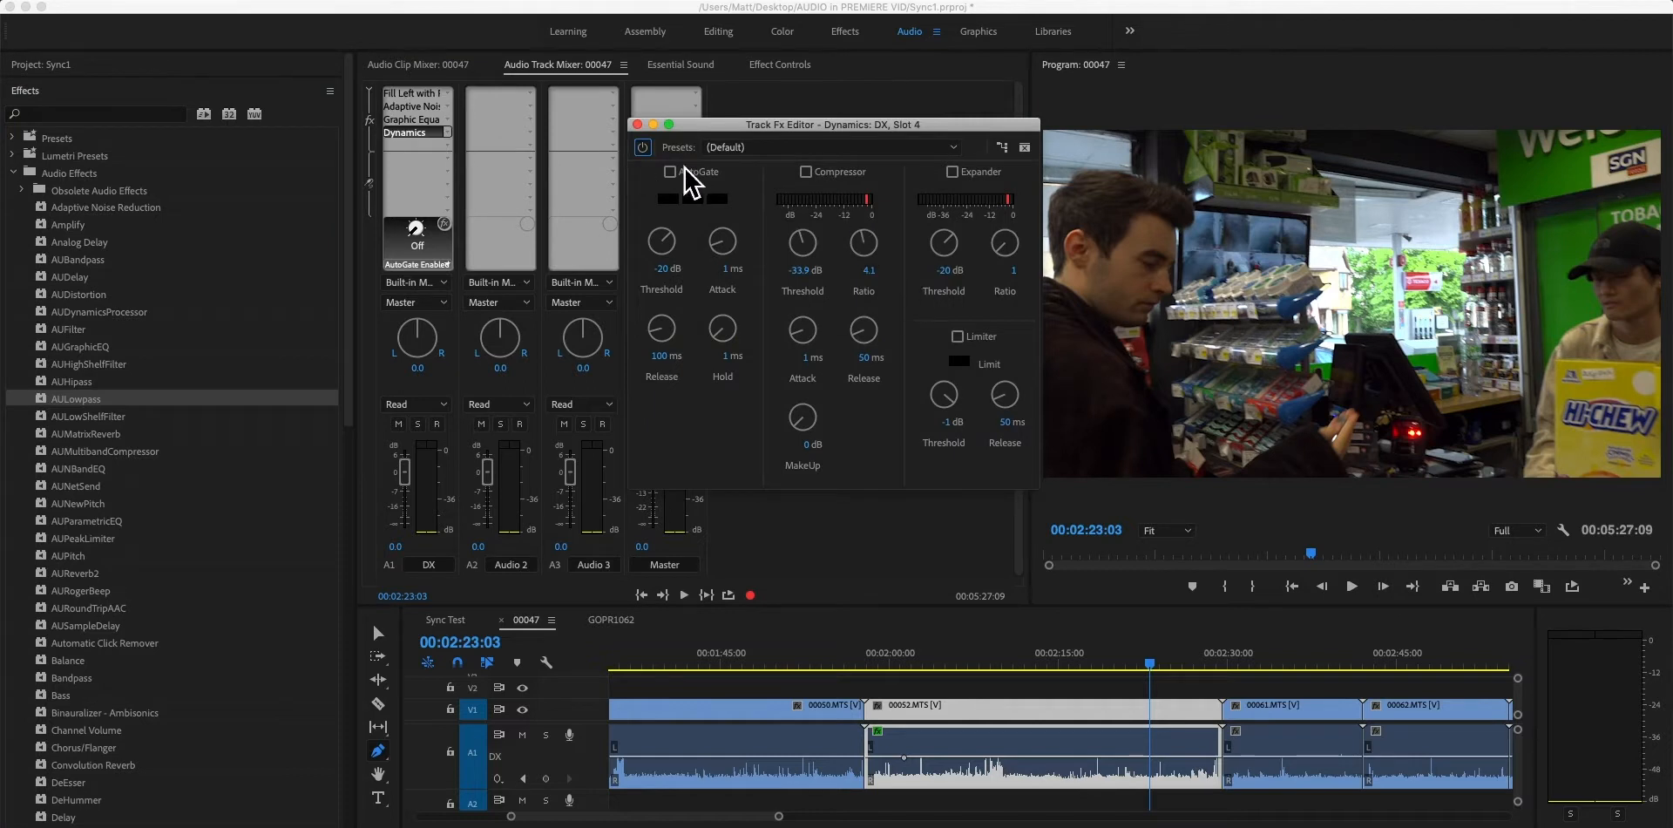
{"action": "left_click", "coordinate": [533, 174]}
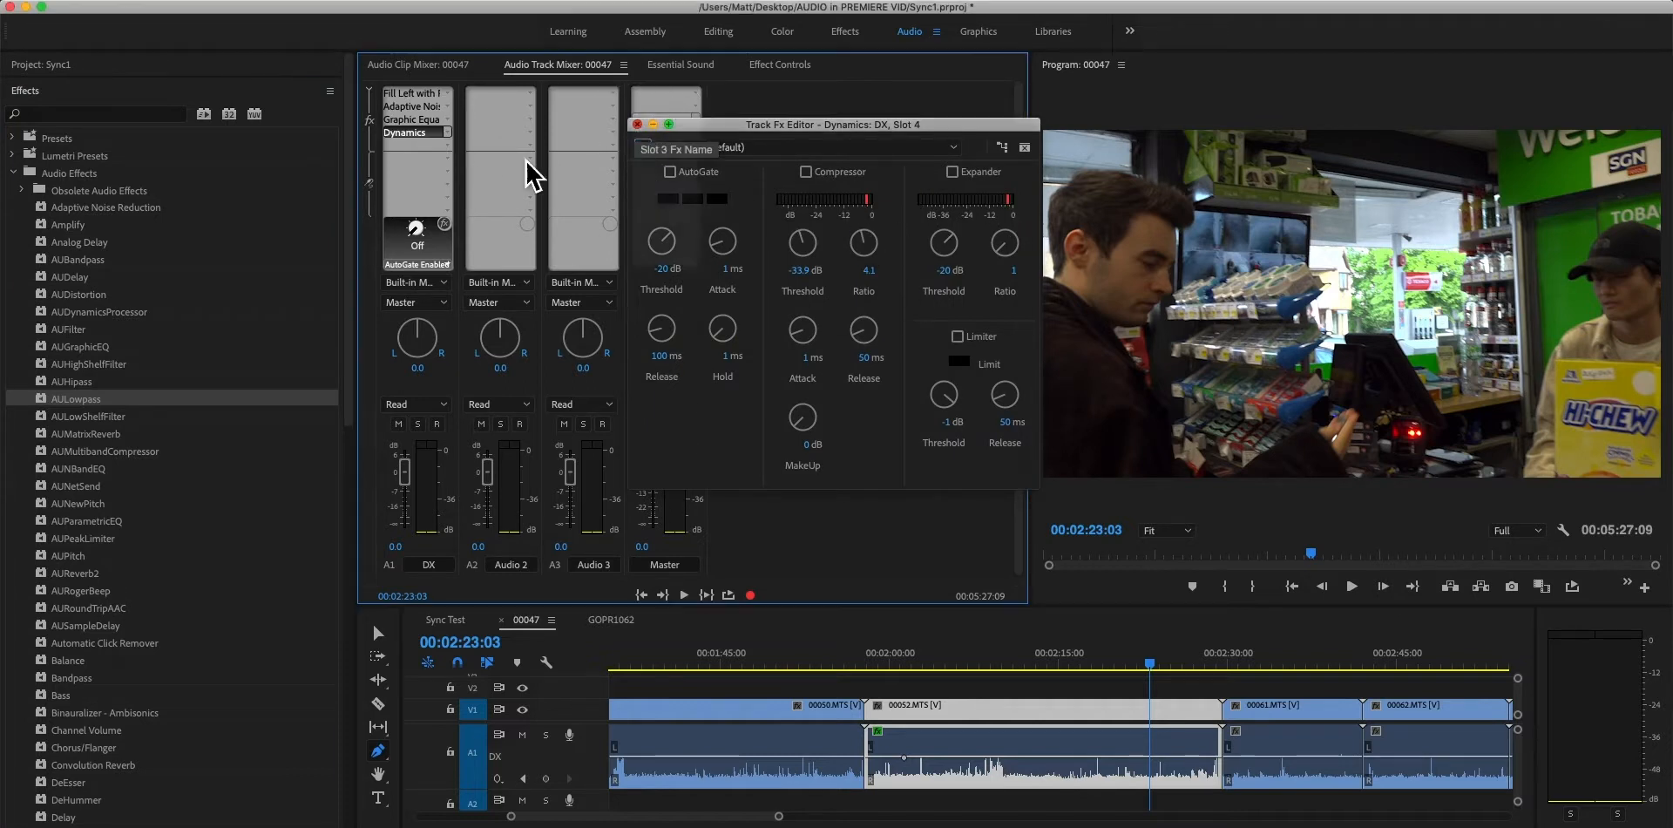
Browse the effect categories available for the DX track's fifth slot without adding one.
{"action": "left_click", "coordinate": [444, 143]}
{"action": "mouse_move", "coordinate": [573, 340]}
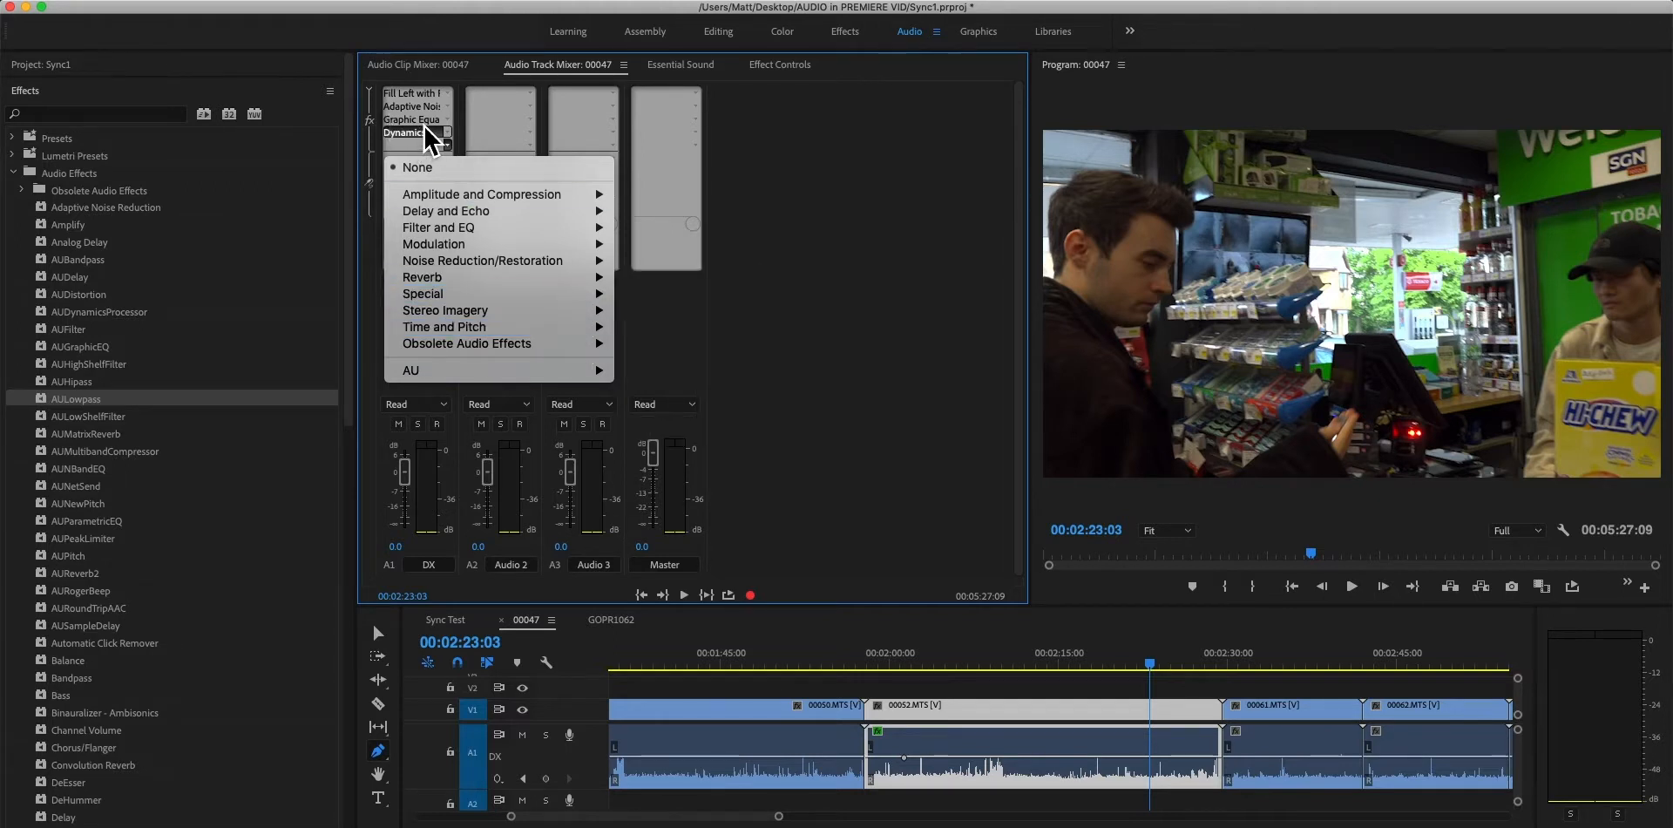
{"action": "left_click", "coordinate": [896, 204]}
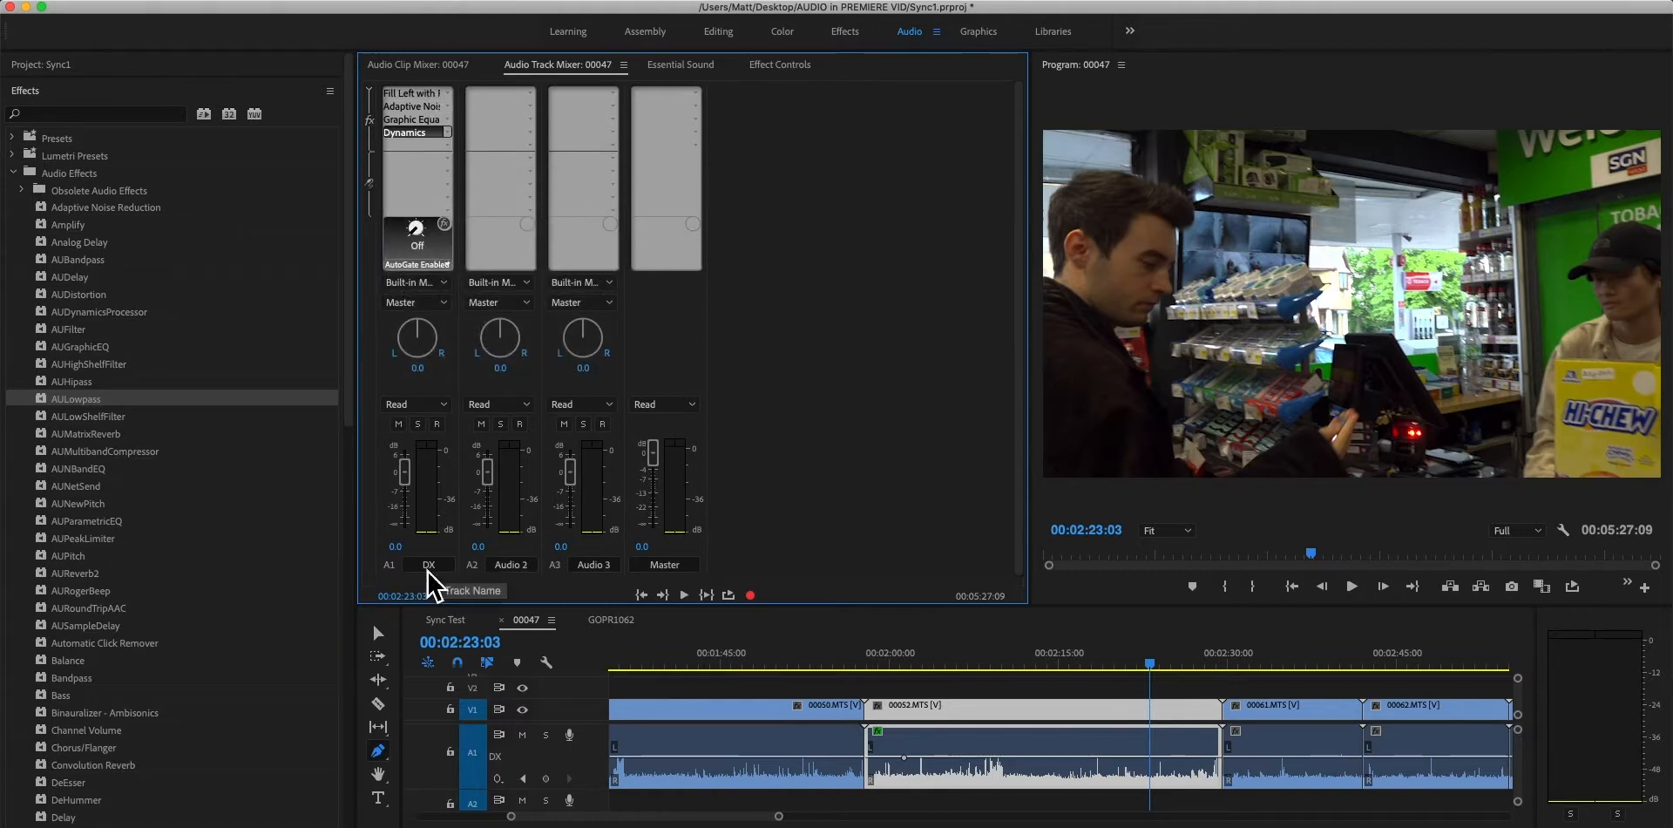
Nudge the DX track's volume fader down slightly, and reset its level to 0 dB.
{"action": "left_click", "coordinate": [436, 557]}
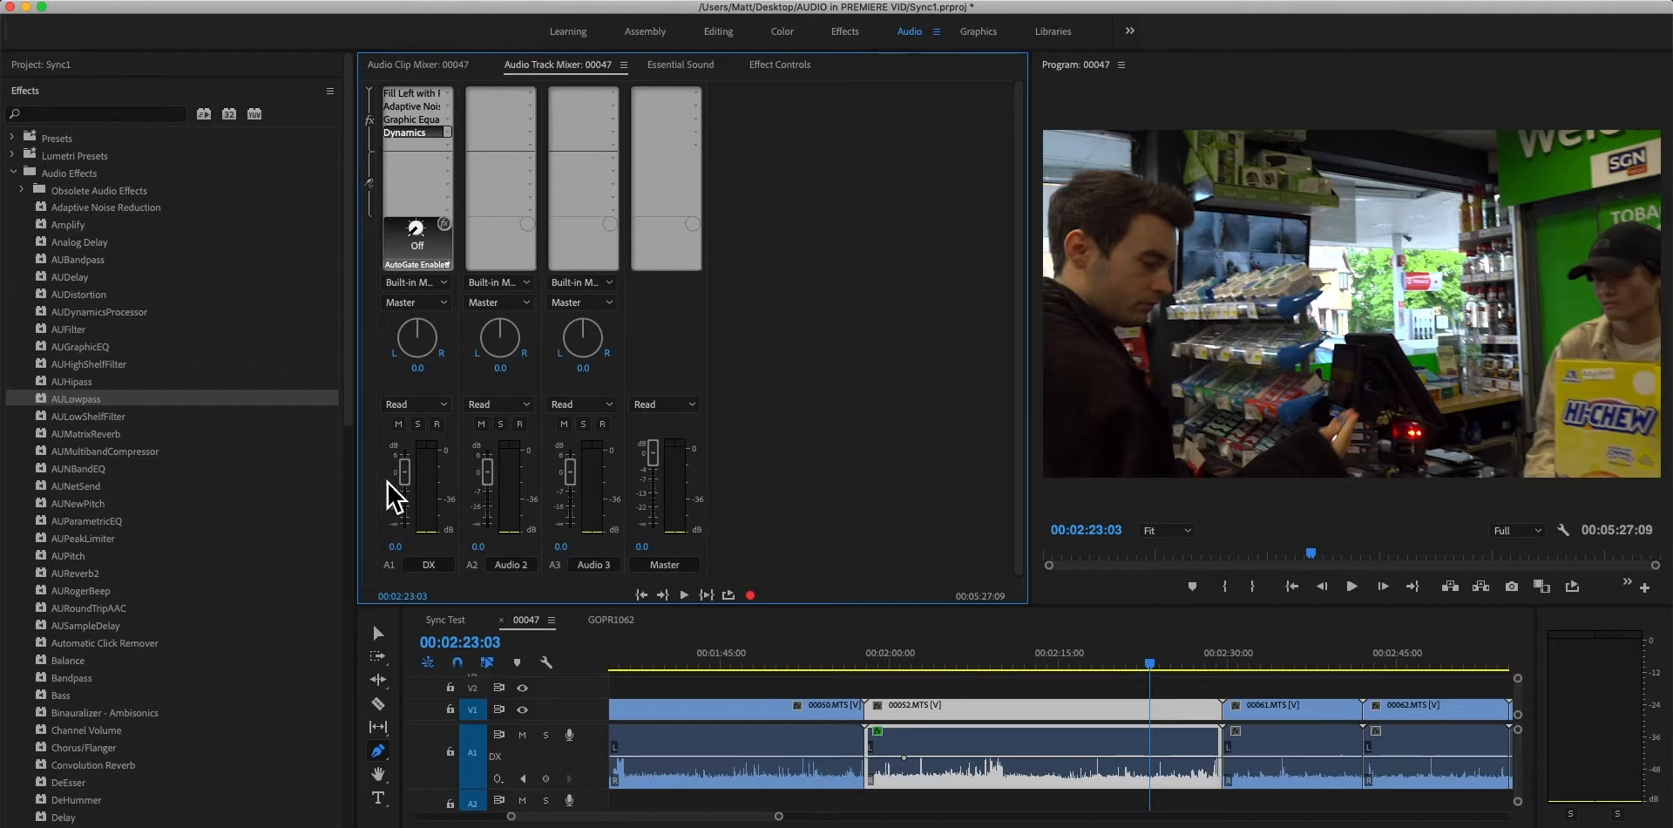
{"action": "left_click", "coordinate": [416, 490]}
{"action": "mouse_move", "coordinate": [410, 479]}
{"action": "left_mouse_down"}
{"action": "mouse_move", "coordinate": [403, 527]}
{"action": "mouse_move", "coordinate": [410, 481]}
{"action": "left_mouse_up"}
{"action": "left_click", "coordinate": [402, 549]}
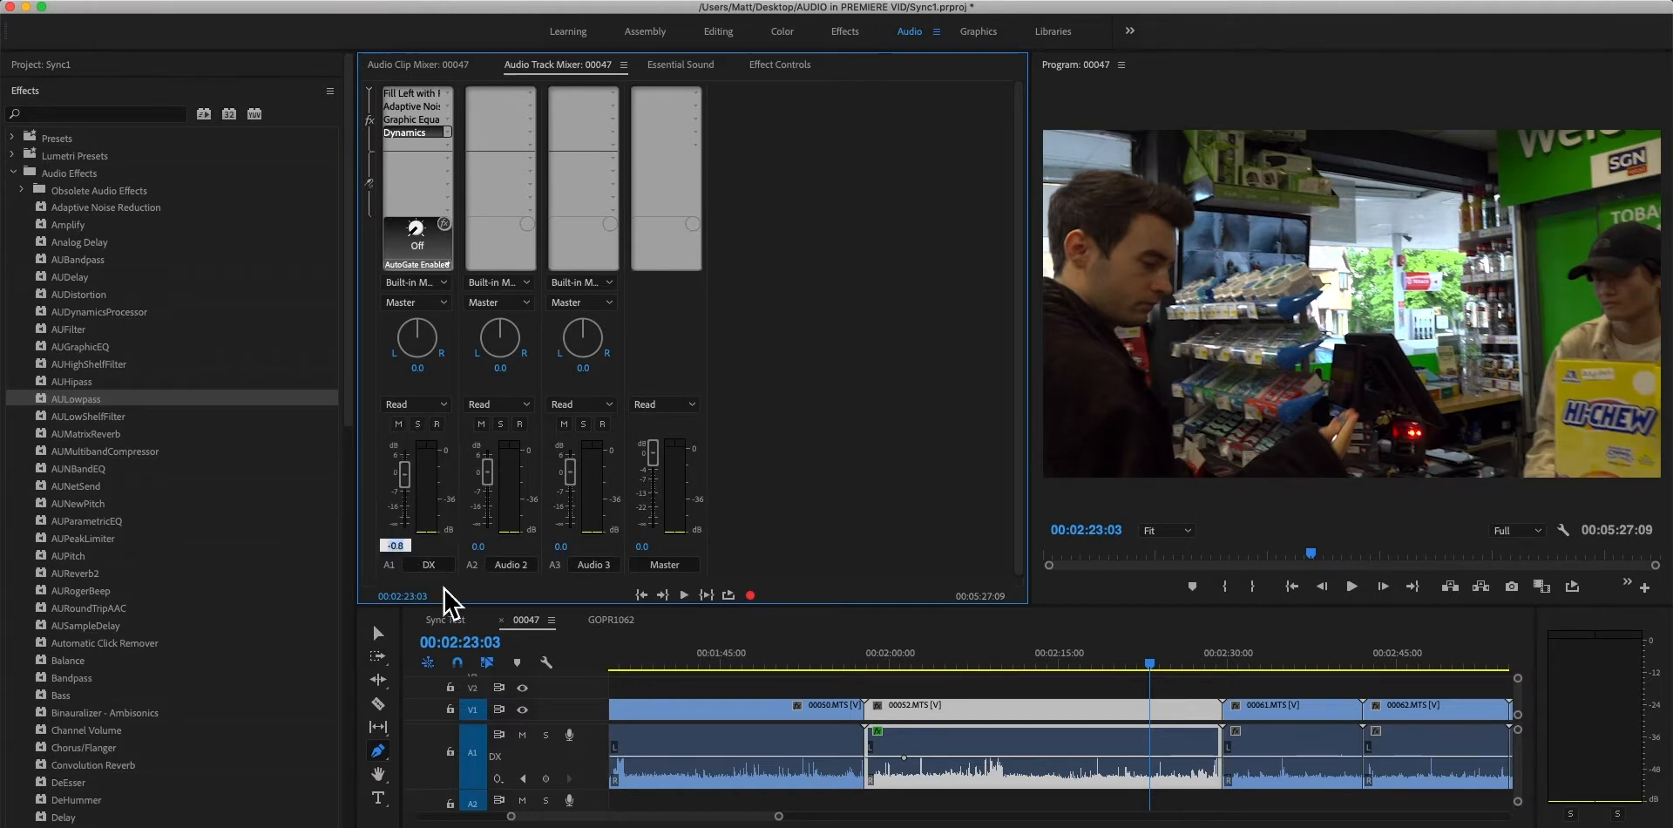
{"action": "type", "text": "0"}
{"action": "key", "text": "Return"}
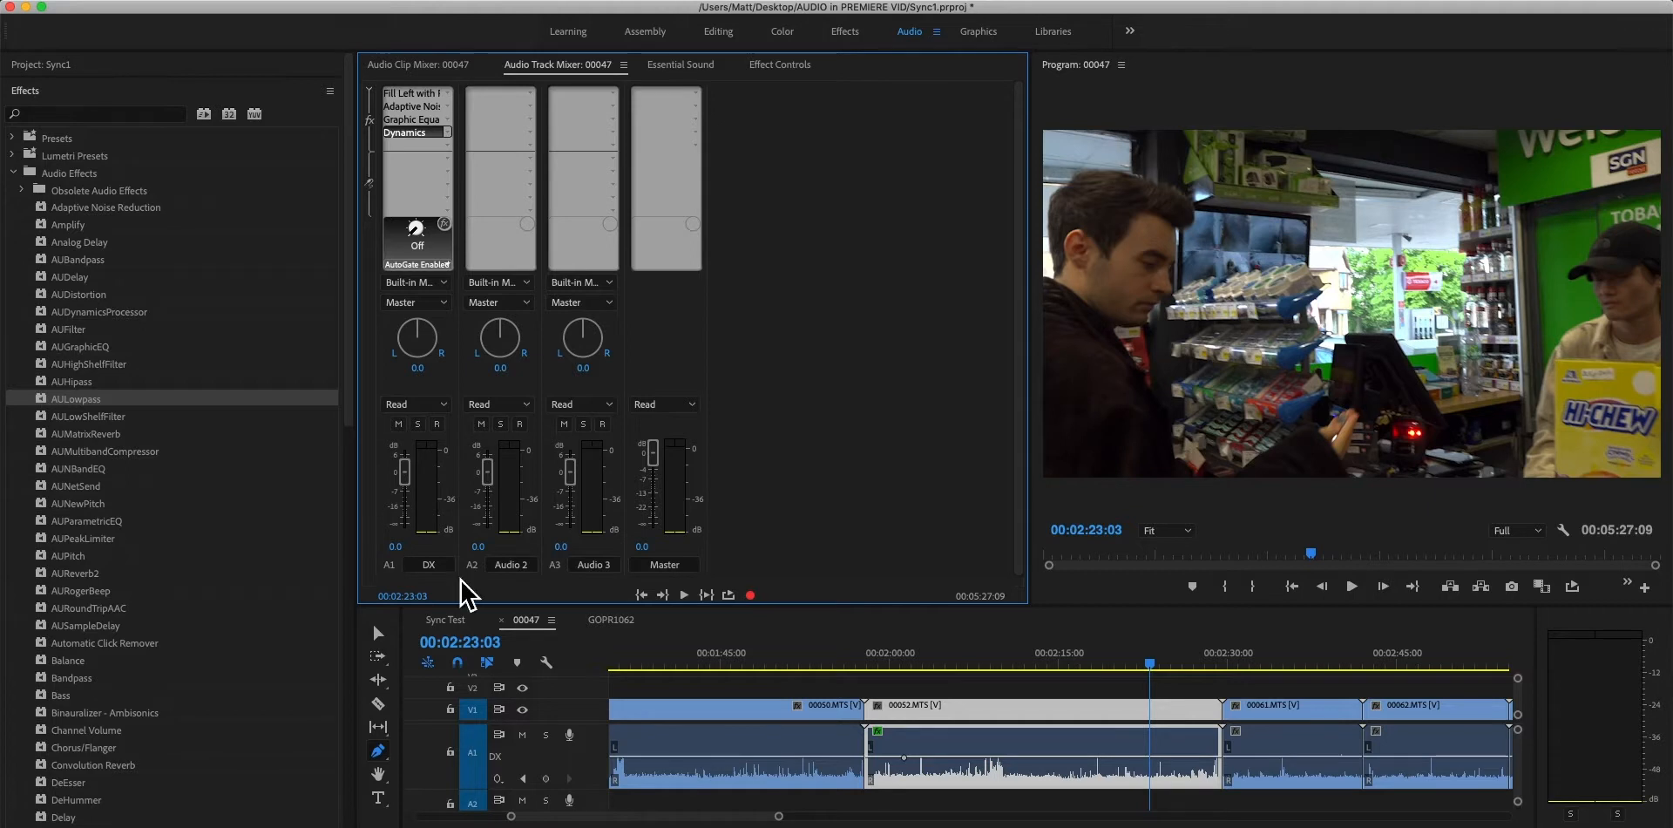
Open the DX track's Dynamics editor, lower the 00052.MTS clip's volume line by about 5.3 dB, and close the editor.
{"action": "double_click", "coordinate": [418, 132]}
{"action": "left_click_drag", "start_coordinate": [880, 128], "coordinate": [901, 206]}
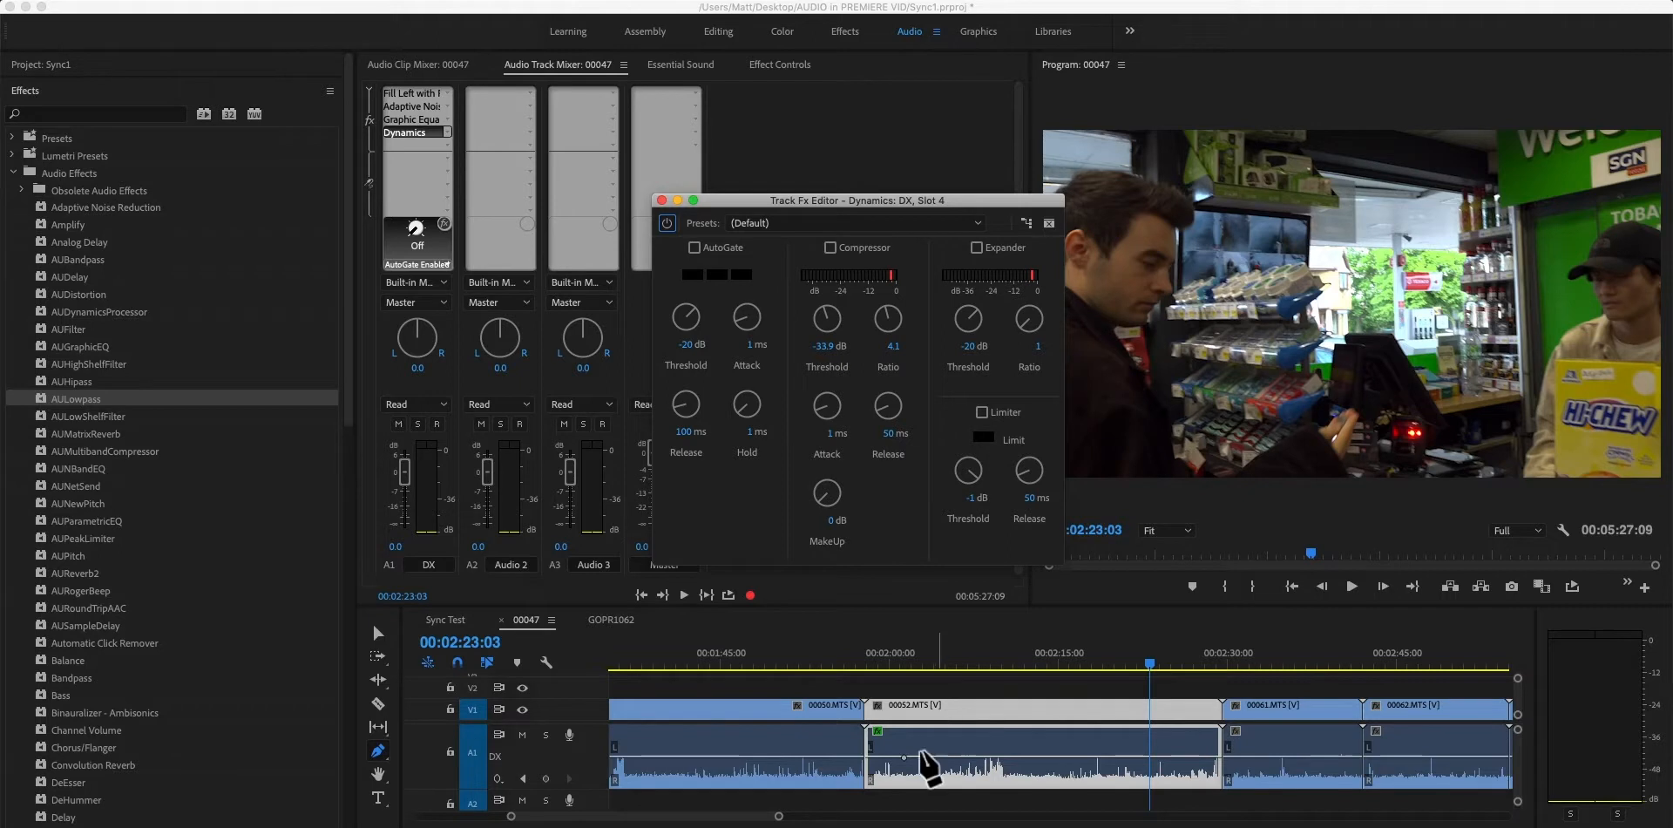
{"action": "left_click", "coordinate": [377, 633]}
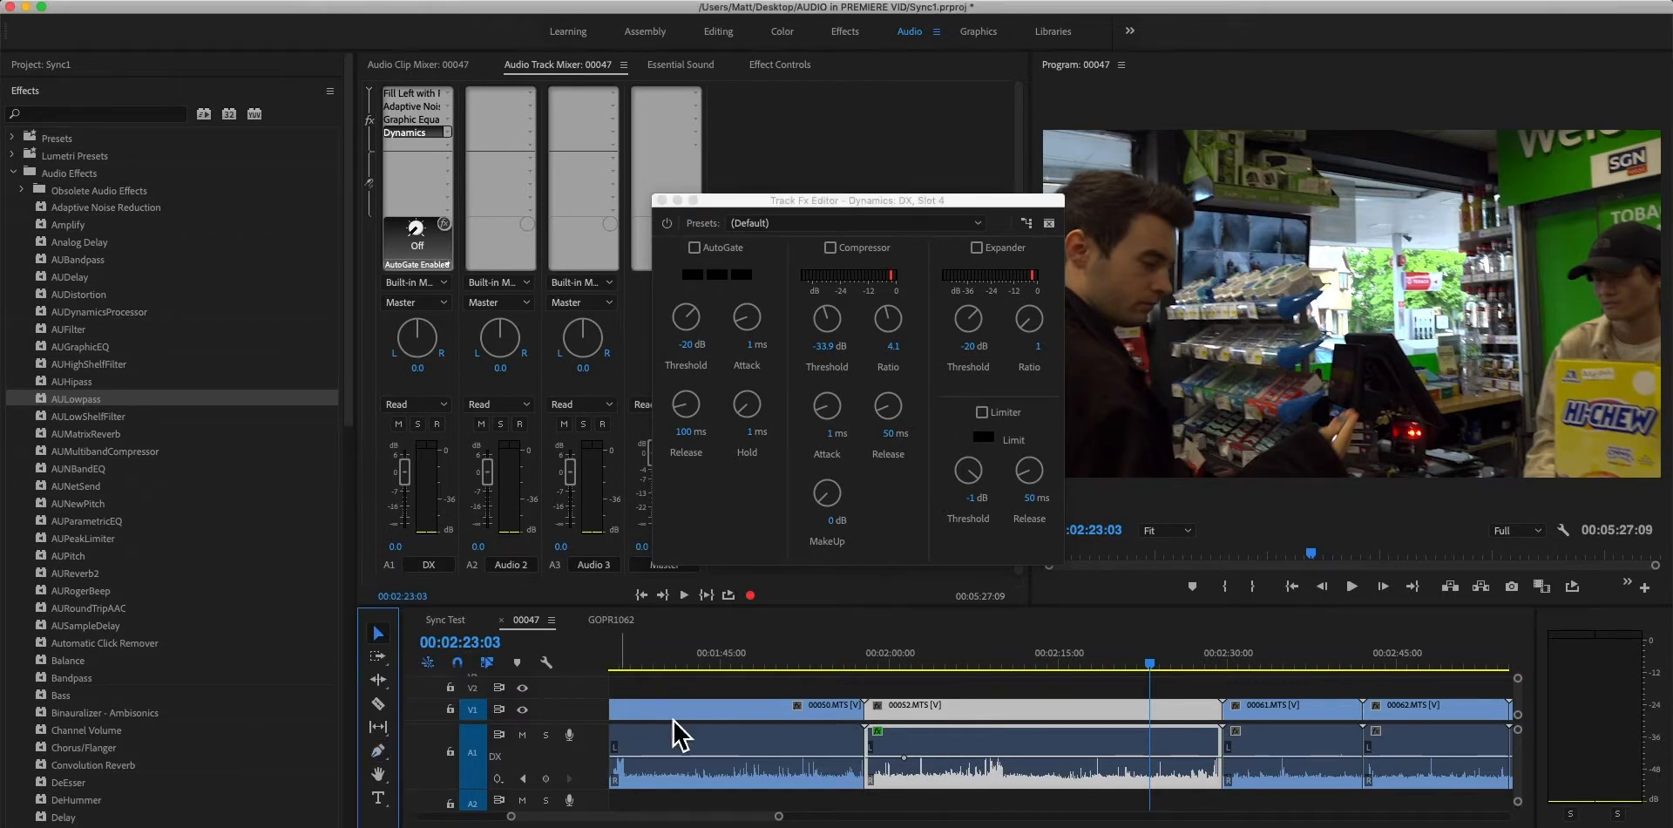
{"action": "left_click_drag", "start_coordinate": [982, 757], "coordinate": [982, 767]}
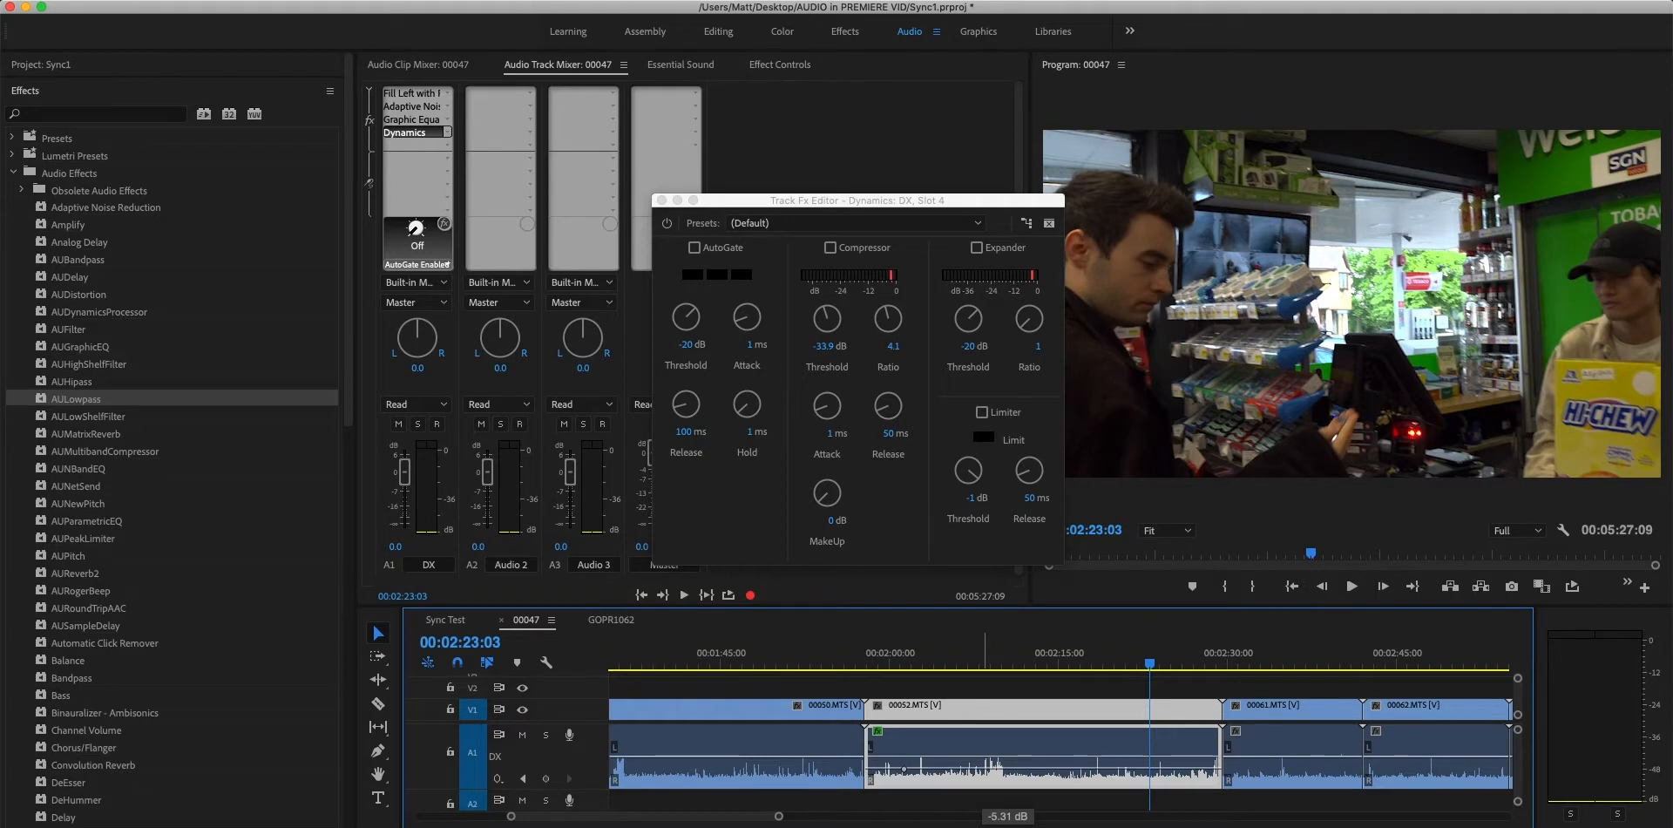
{"action": "left_click", "coordinate": [661, 201]}
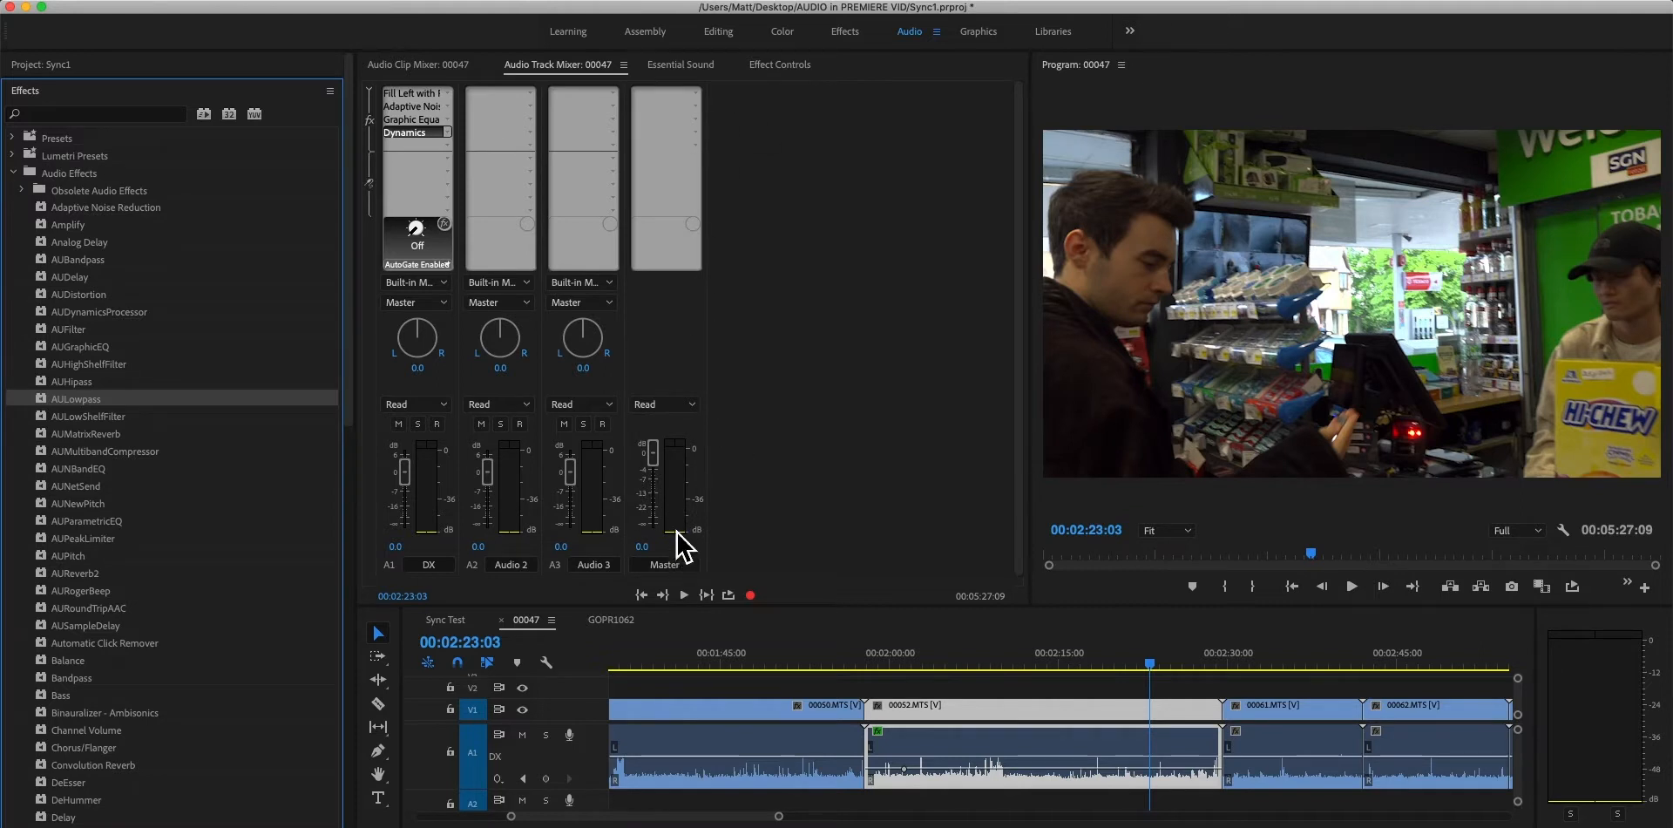
Add the Mastering effect to the Master track's second slot and open its editor beside the mixer.
{"action": "left_click", "coordinate": [696, 106]}
{"action": "mouse_move", "coordinate": [823, 187]}
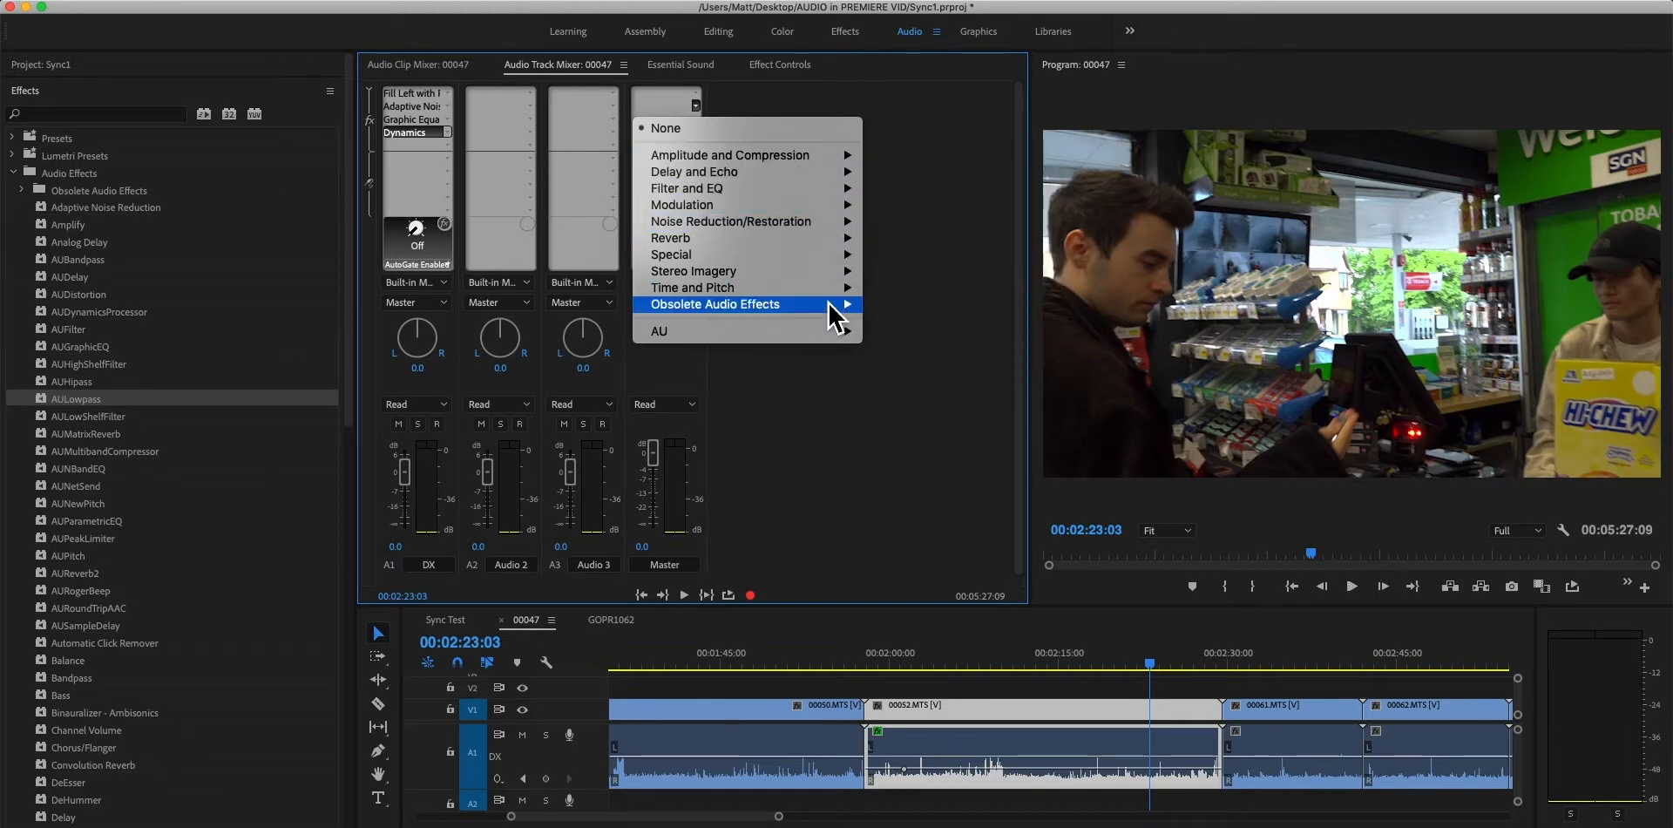
{"action": "mouse_move", "coordinate": [852, 257]}
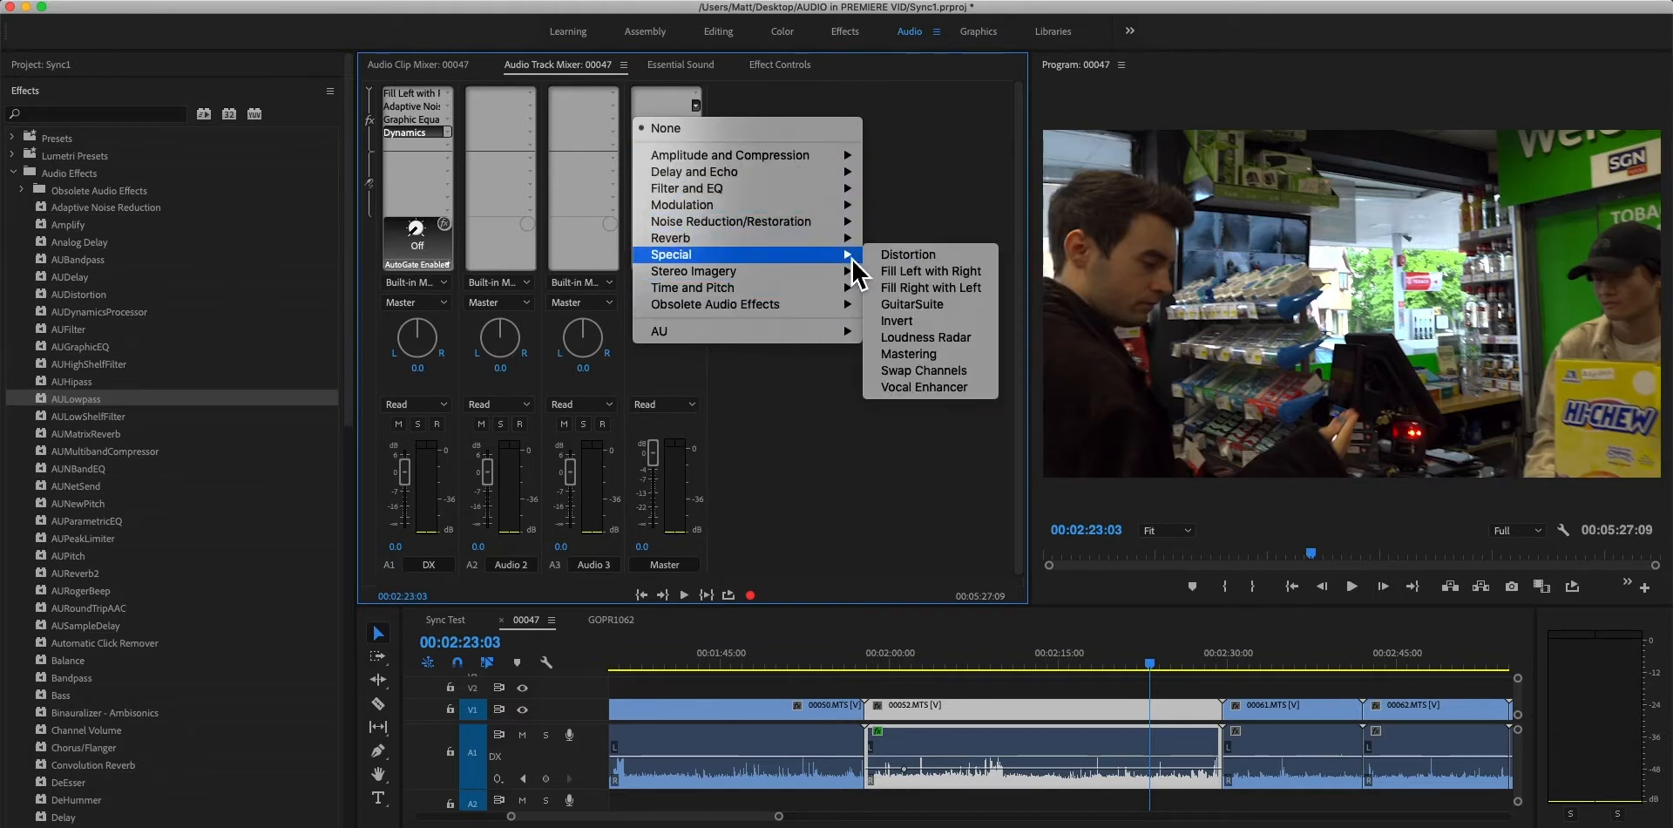
{"action": "left_click", "coordinate": [968, 356]}
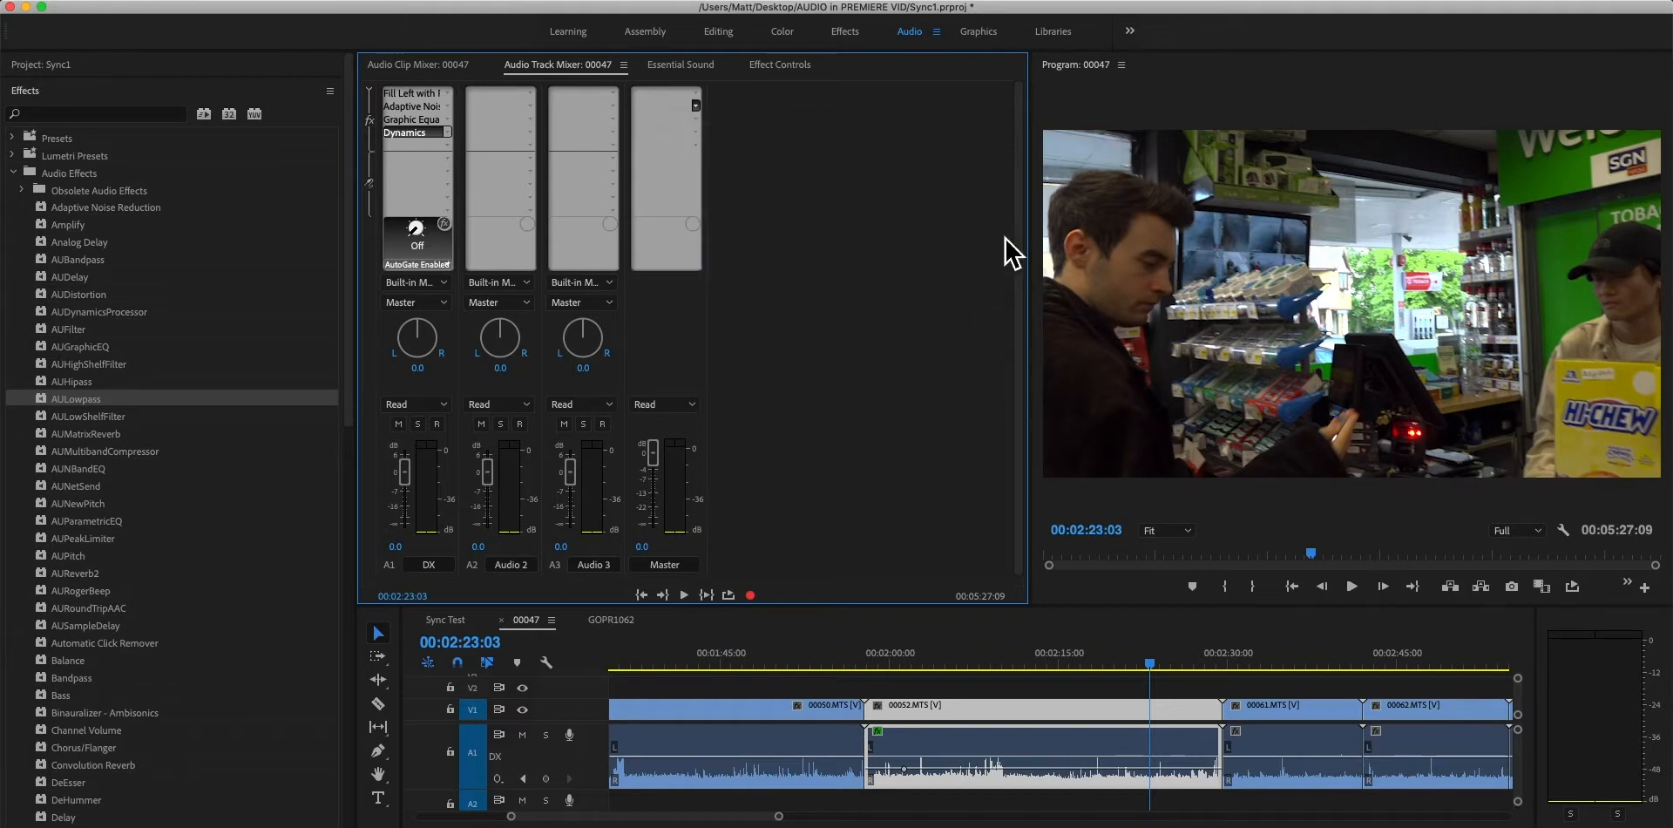
{"action": "double_click", "coordinate": [662, 108]}
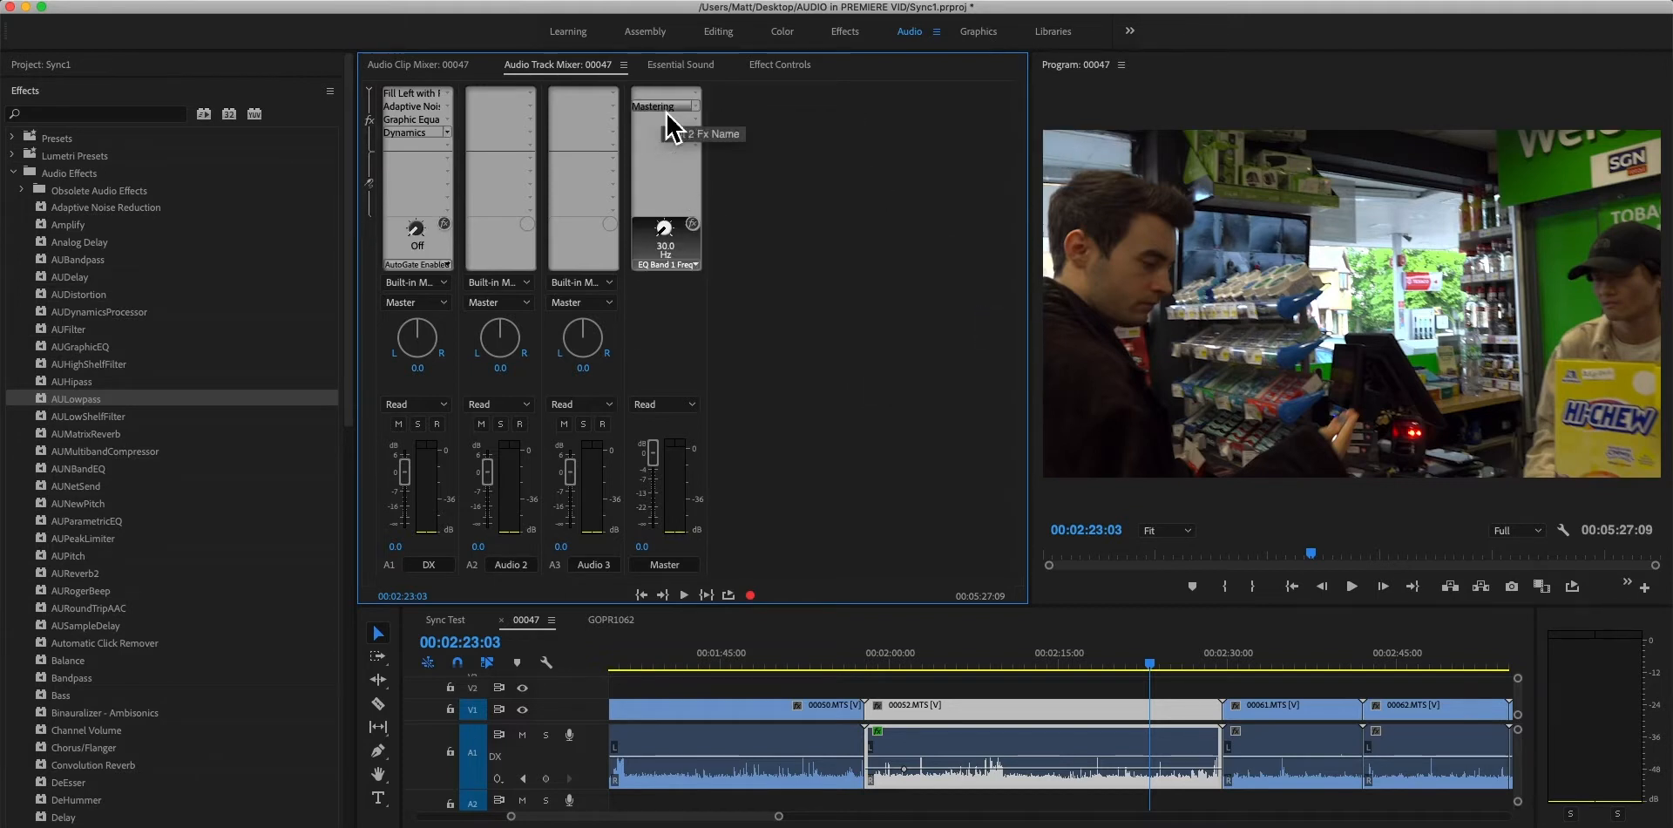
{"action": "left_click_drag", "start_coordinate": [906, 259], "coordinate": [1060, 181]}
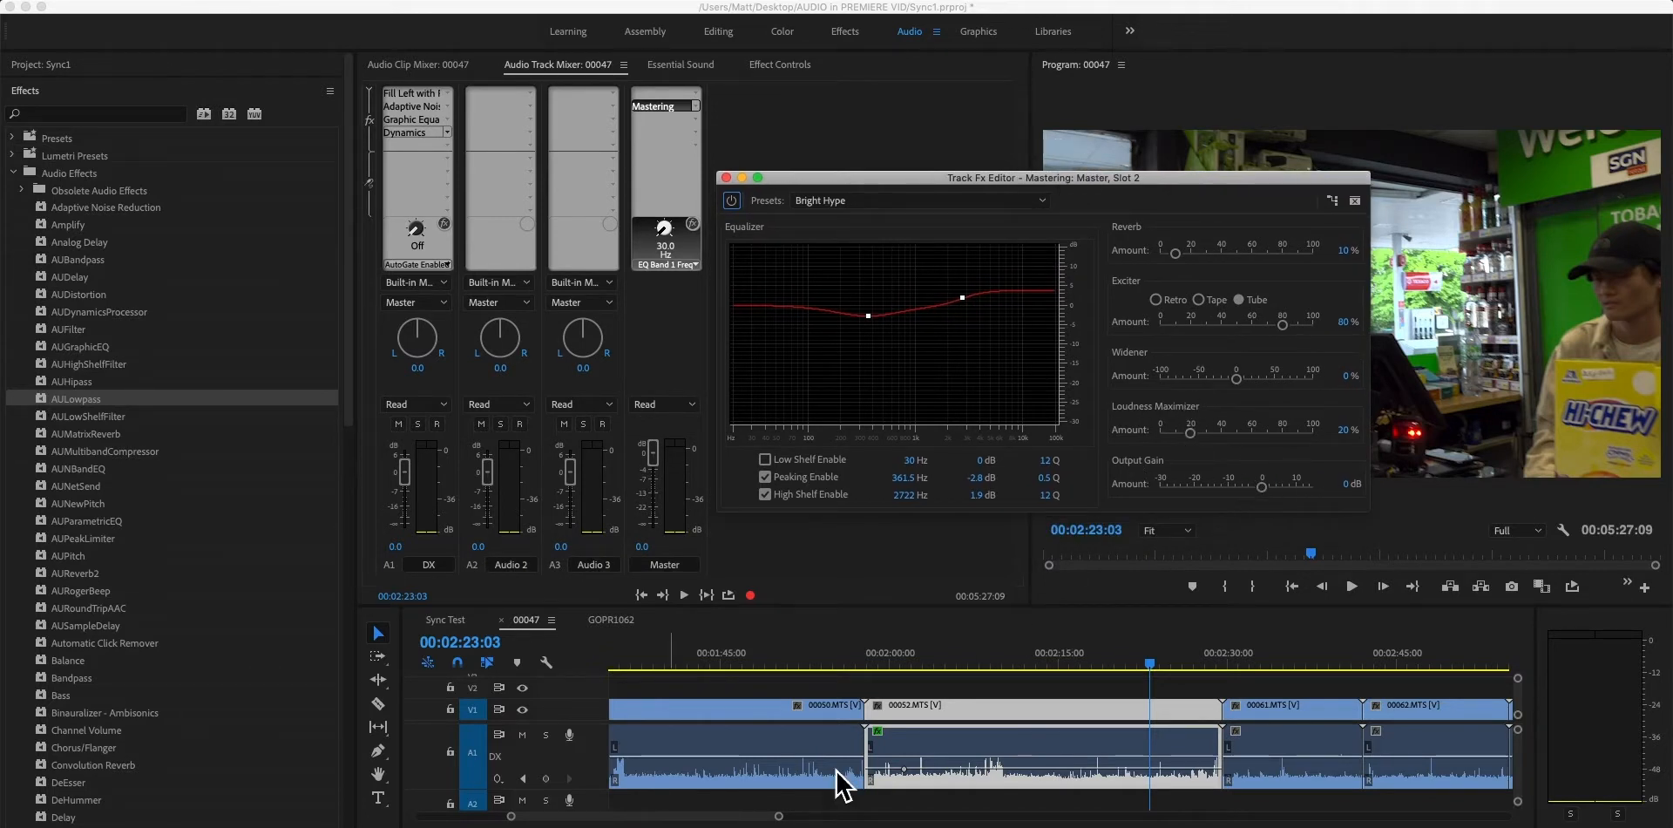
Disable the Mastering effect's Peaking and High Shelf bands, and set Reverb and Exciter to 0% and Widener to -100%.
{"action": "left_click", "coordinate": [765, 479]}
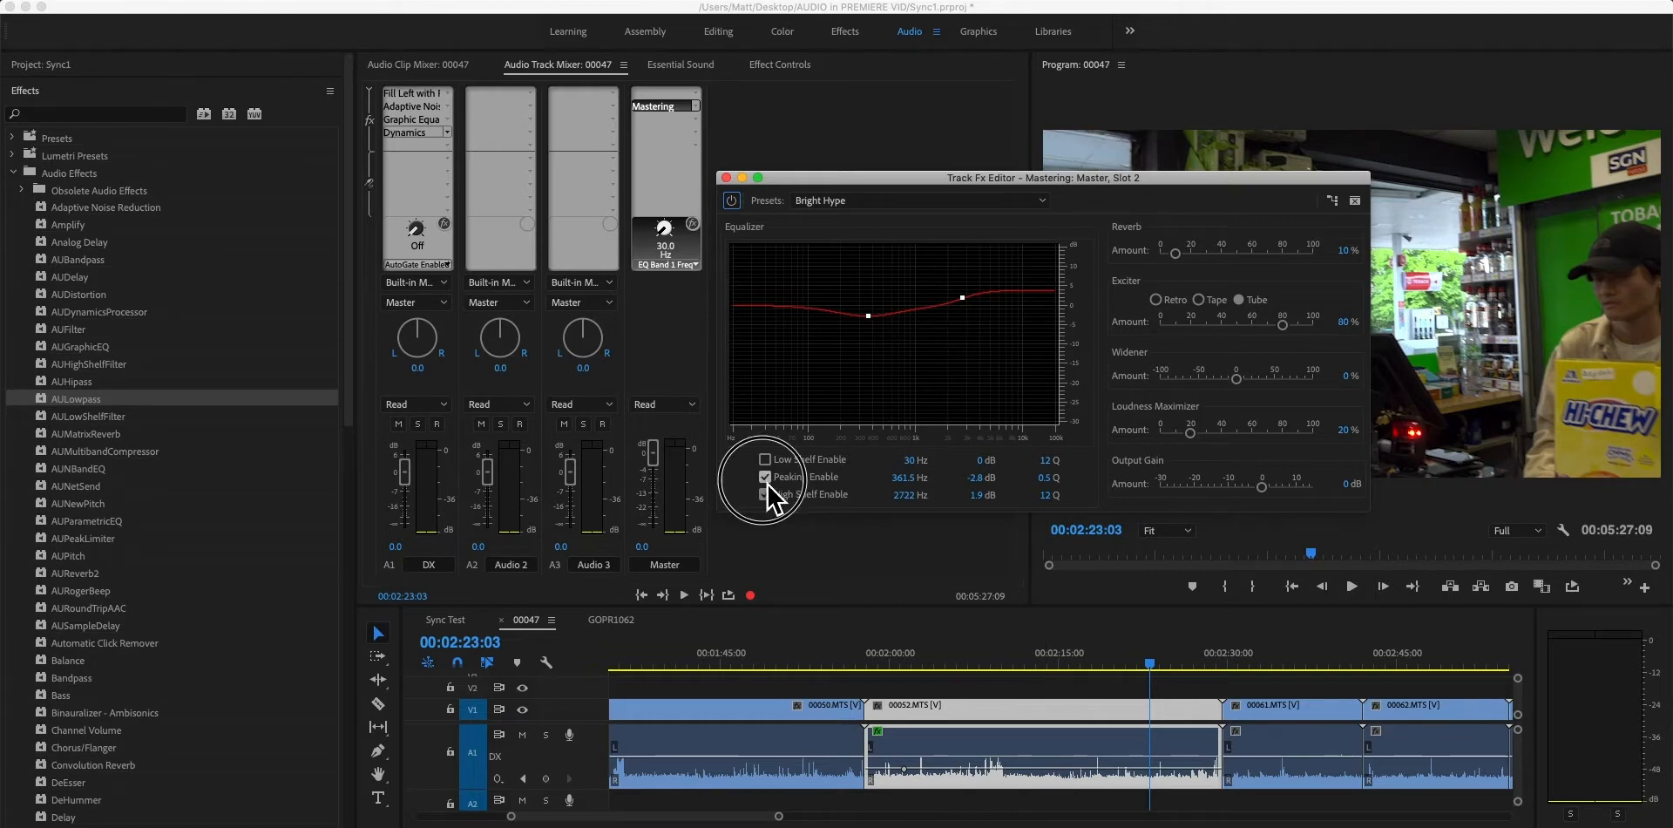
{"action": "left_click", "coordinate": [765, 494]}
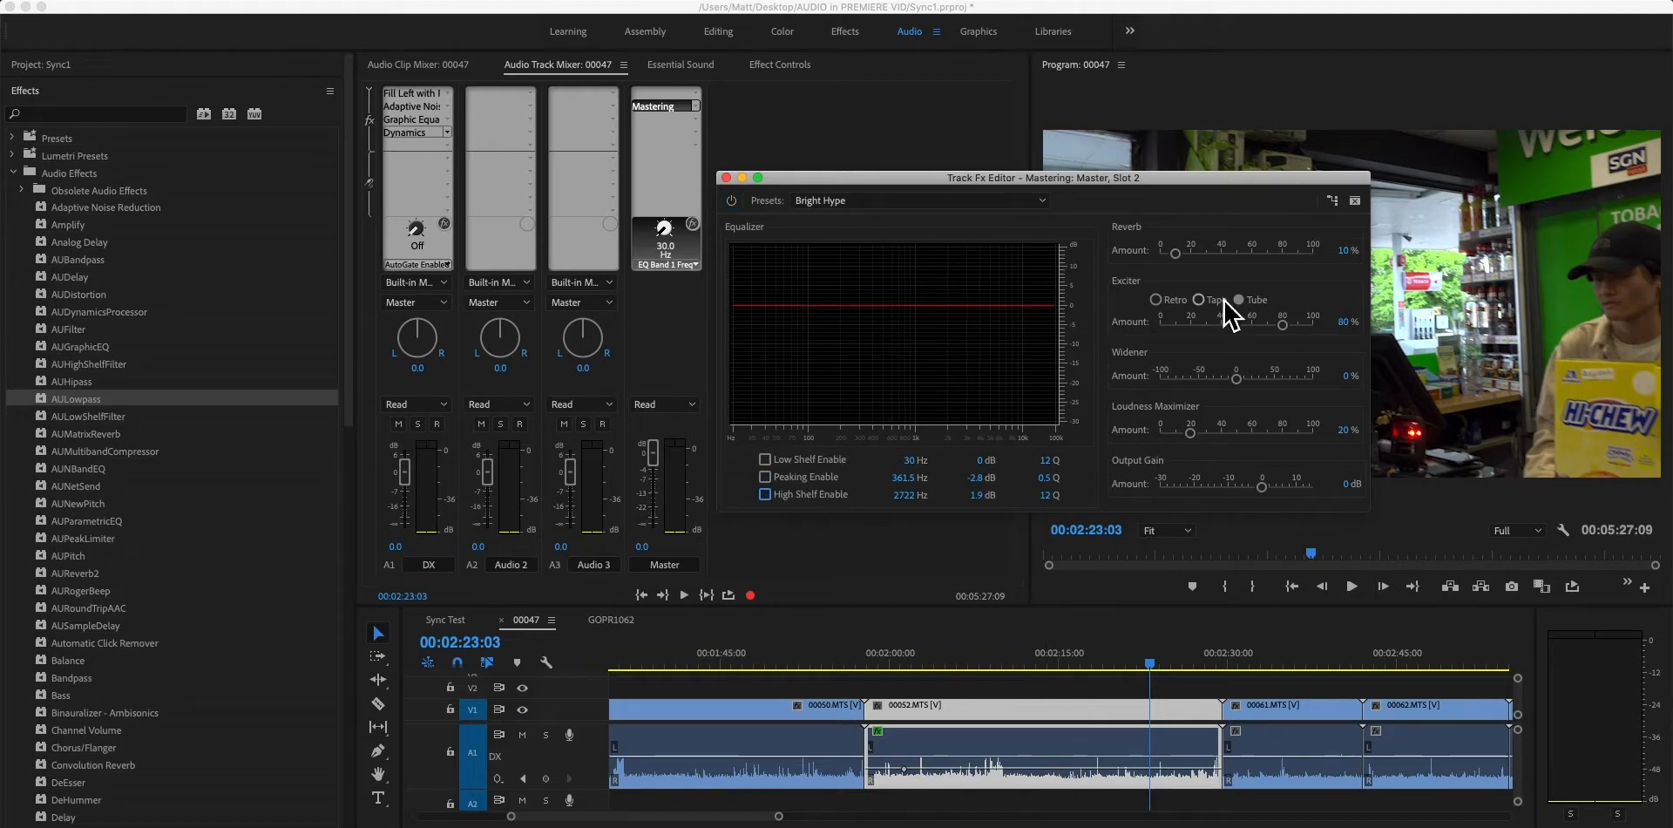
{"action": "left_click_drag", "start_coordinate": [1176, 255], "coordinate": [1143, 257]}
{"action": "left_click_drag", "start_coordinate": [1282, 324], "coordinate": [1159, 325]}
{"action": "left_click_drag", "start_coordinate": [1238, 383], "coordinate": [1135, 397]}
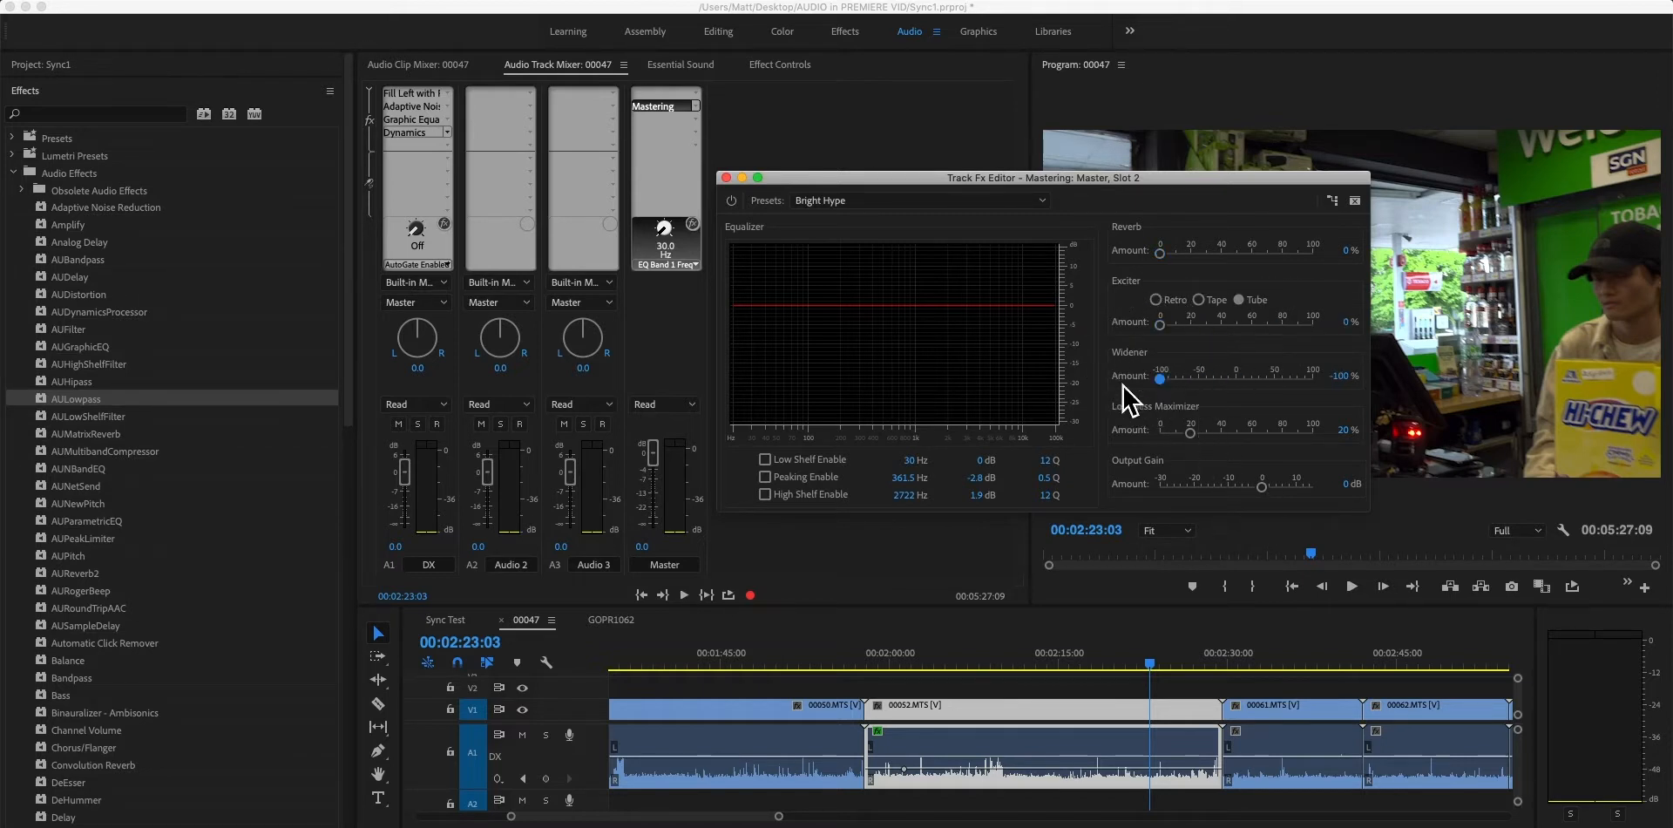
{"action": "left_click_drag", "start_coordinate": [1076, 180], "coordinate": [1116, 128]}
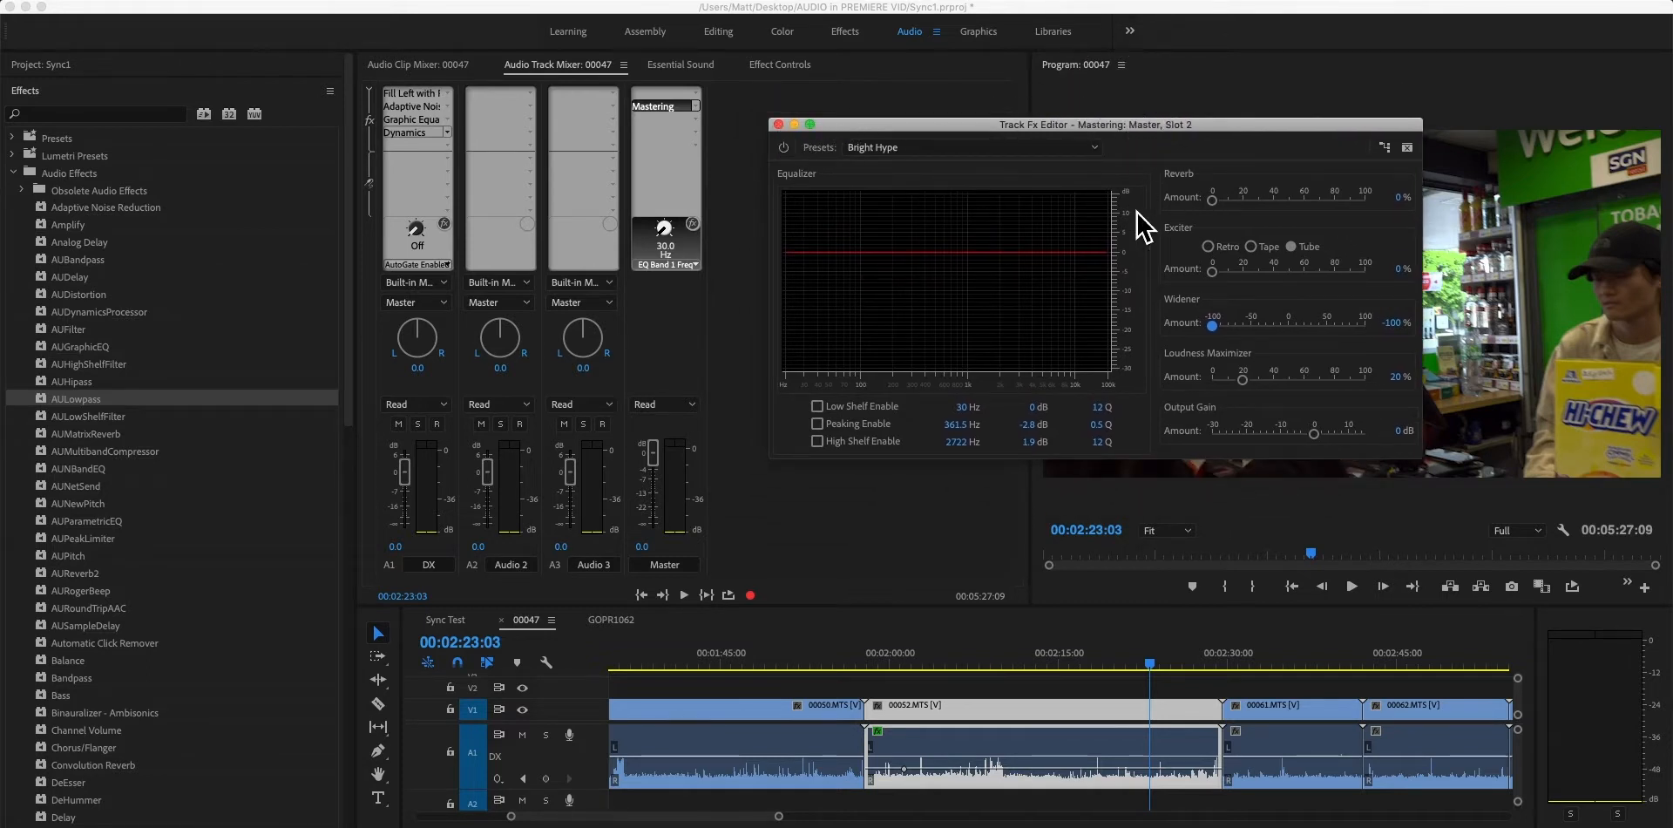
Apply the Make Room For Vocals preset to the Master track's Mastering effect.
{"action": "left_click", "coordinate": [1085, 148]}
{"action": "left_click", "coordinate": [1077, 243]}
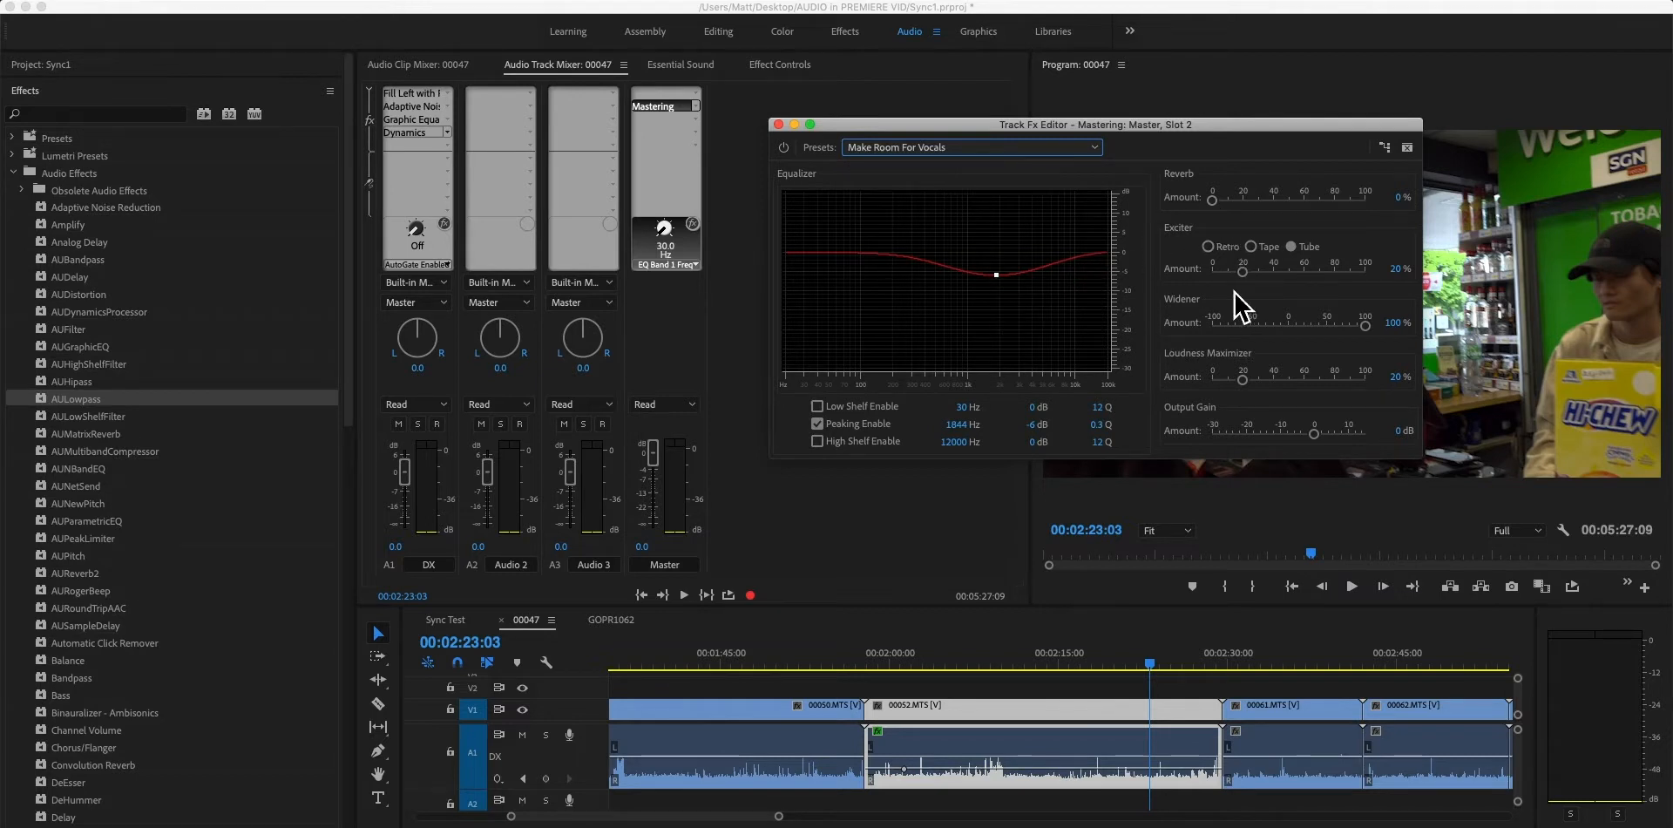
{"action": "left_click_drag", "start_coordinate": [1241, 127], "coordinate": [1219, 135]}
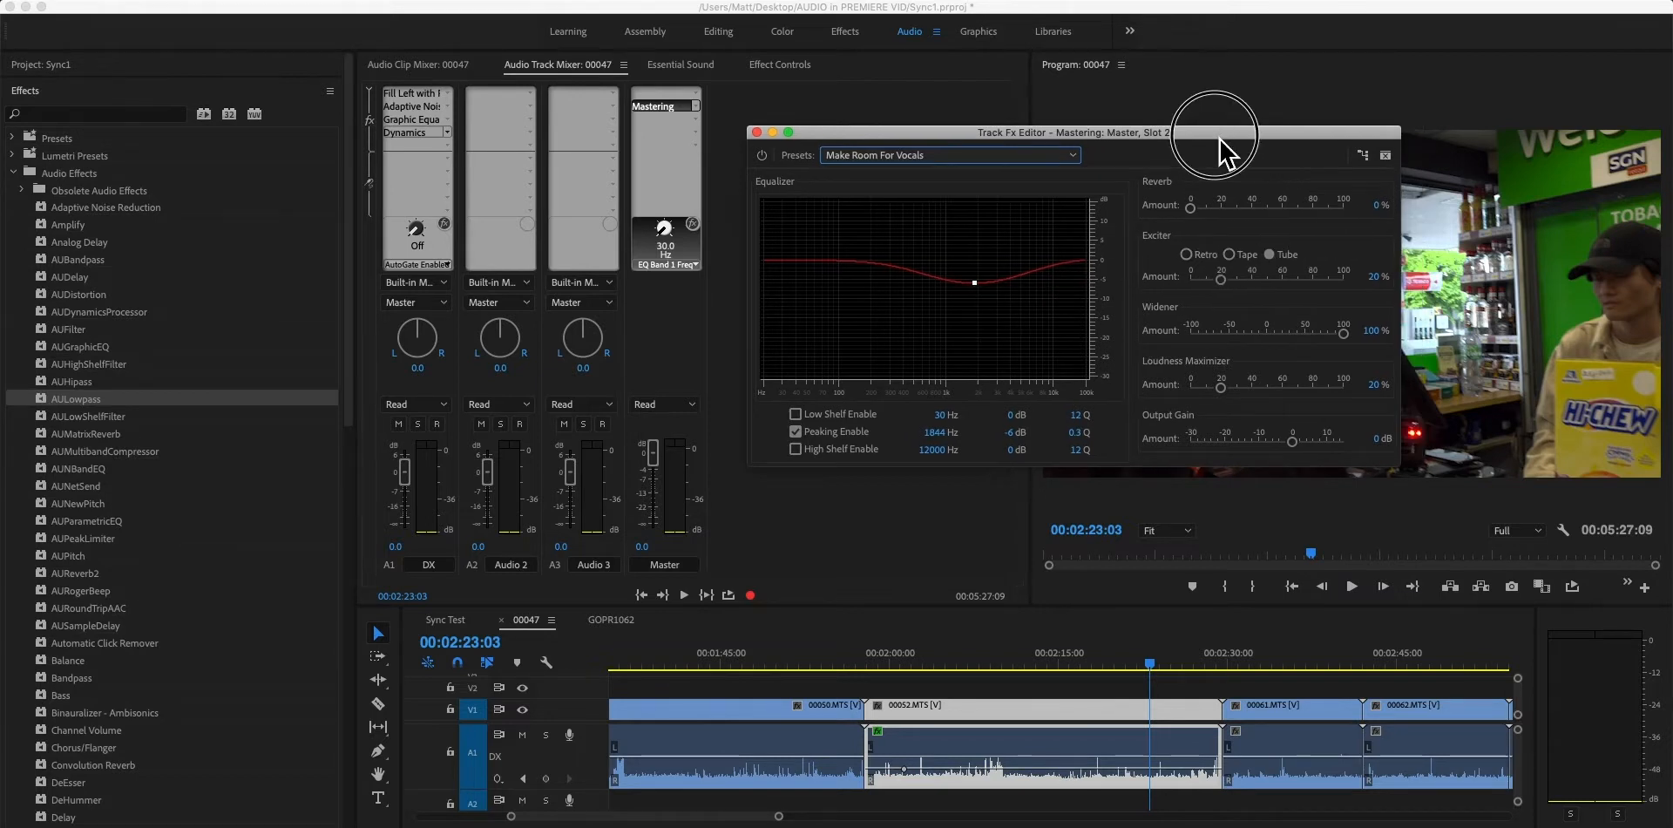
Toggle the Mastering effect's bypass off and on repeatedly, from both its editor and the Master strip.
{"action": "left_click", "coordinate": [765, 160]}
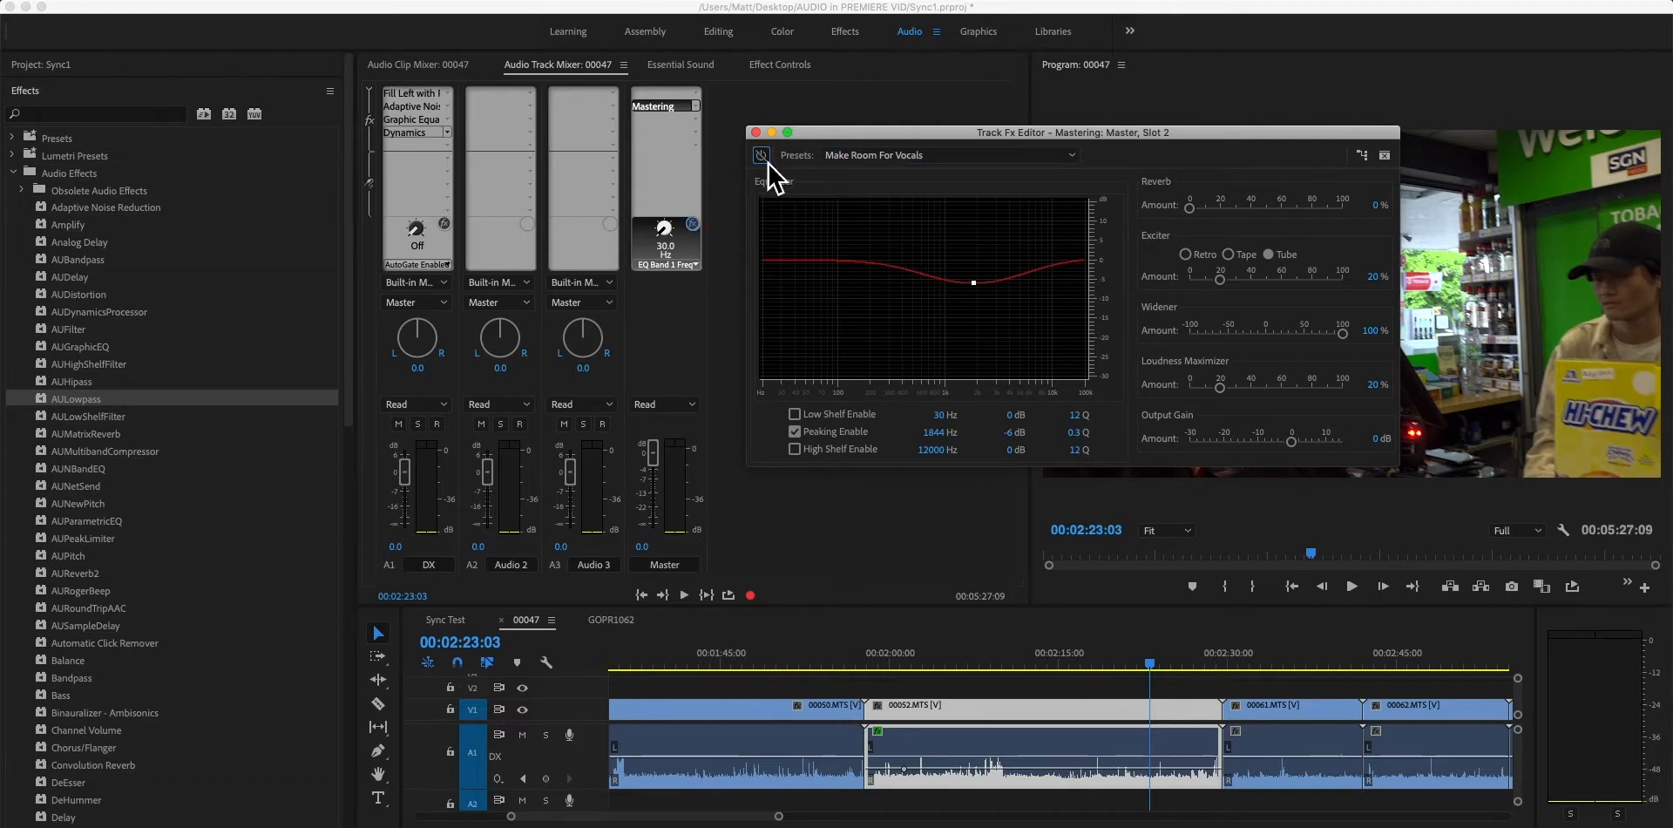
{"action": "left_click", "coordinate": [764, 162]}
{"action": "left_click", "coordinate": [765, 161]}
{"action": "left_click", "coordinate": [765, 162]}
{"action": "left_click", "coordinate": [765, 161]}
{"action": "left_click", "coordinate": [706, 246]}
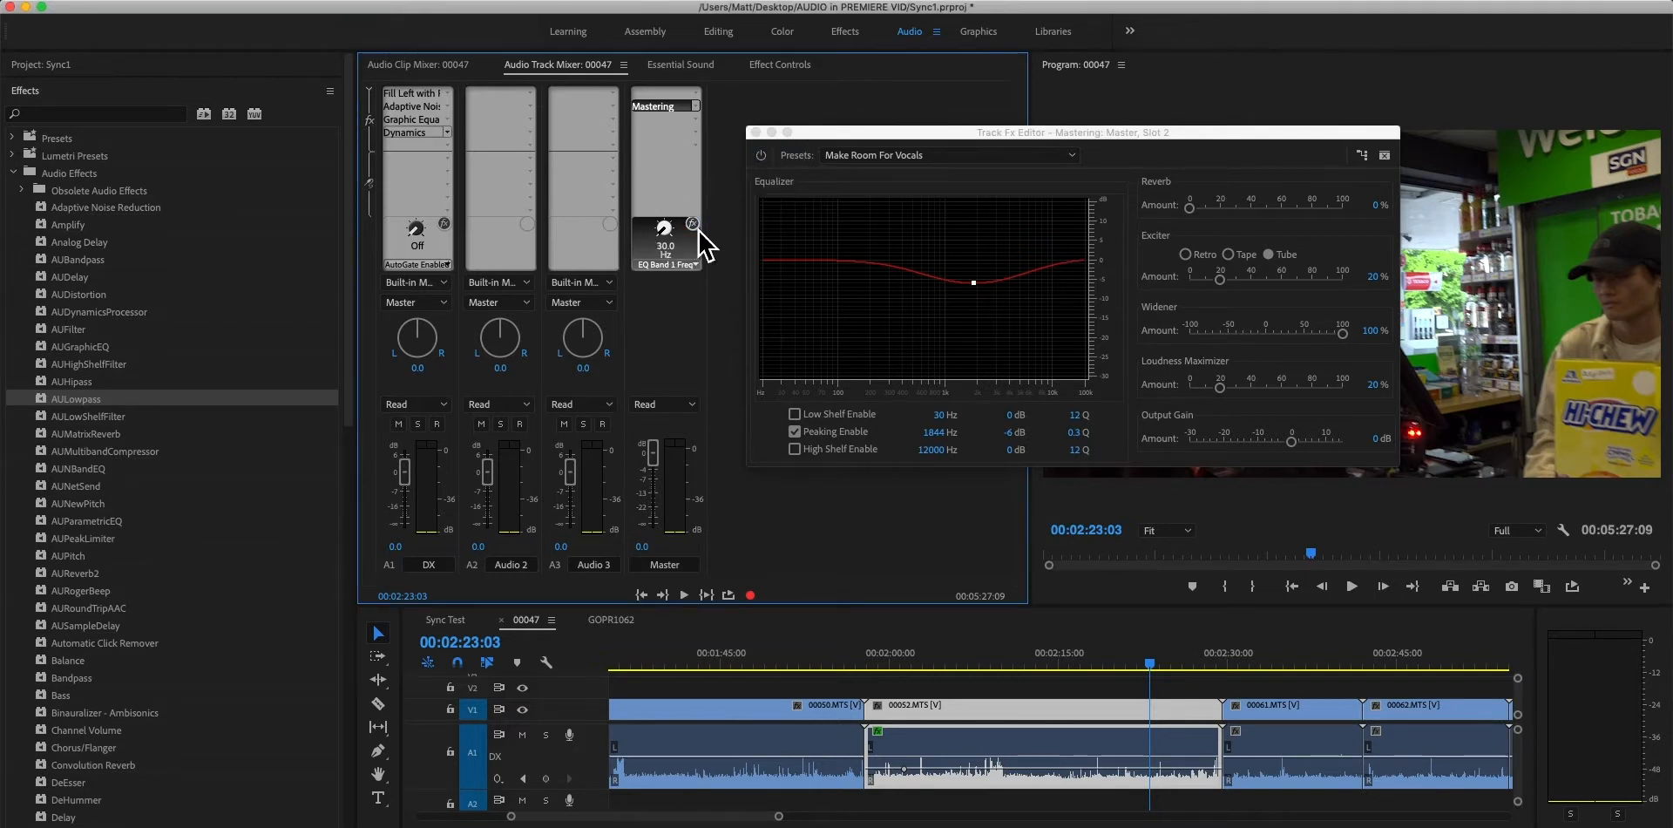
Review the available Mastering presets without choosing another, and close the effect editor.
{"action": "left_click", "coordinate": [919, 157]}
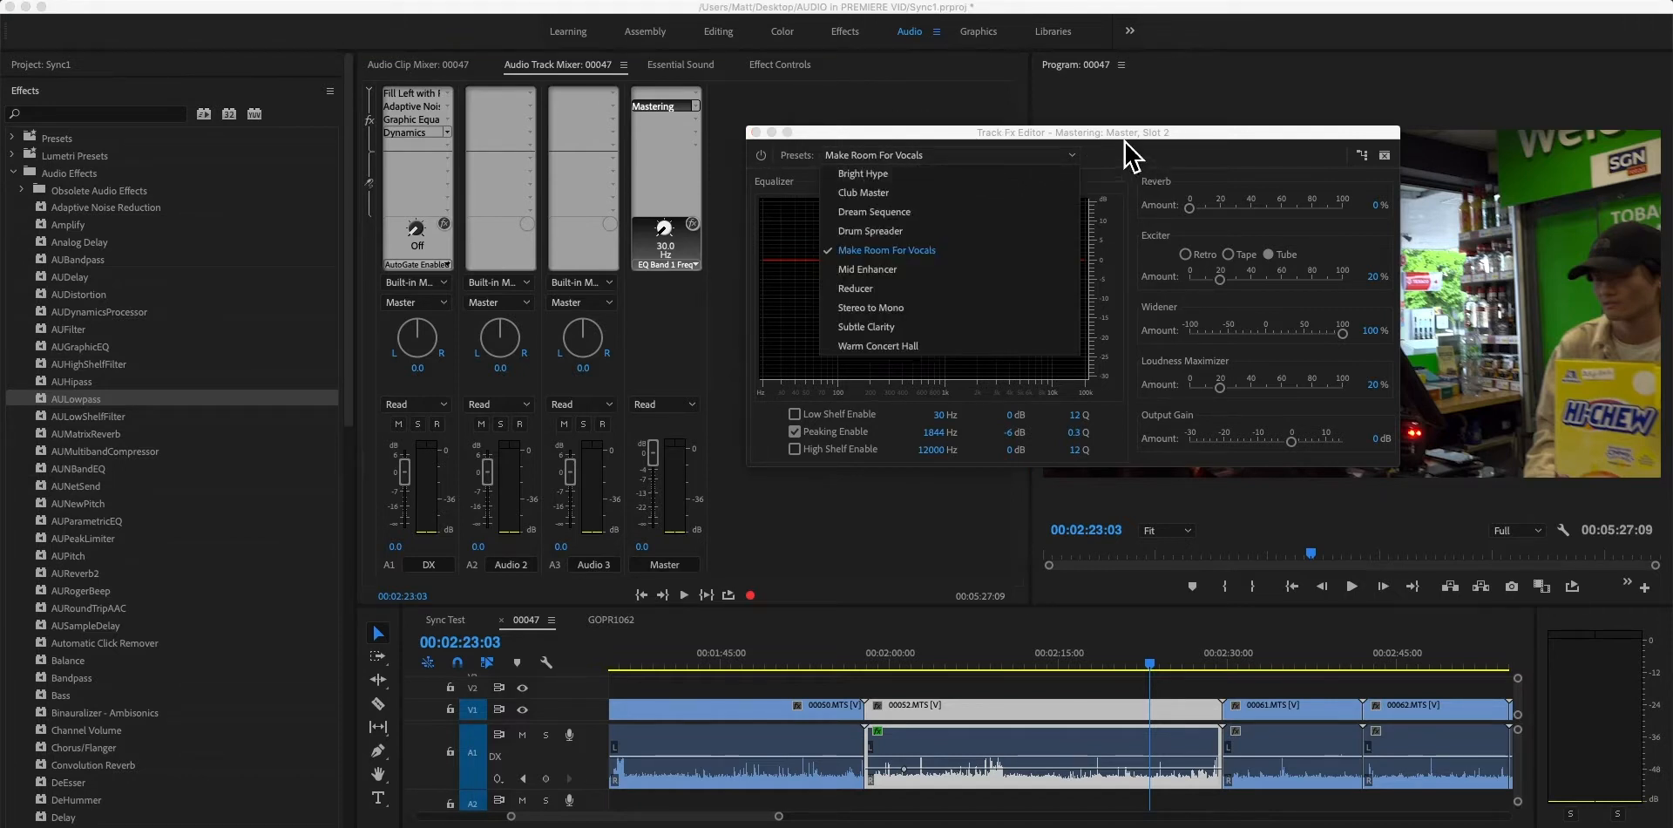
{"action": "left_click_drag", "start_coordinate": [1070, 135], "coordinate": [1042, 130]}
{"action": "left_click", "coordinate": [729, 127]}
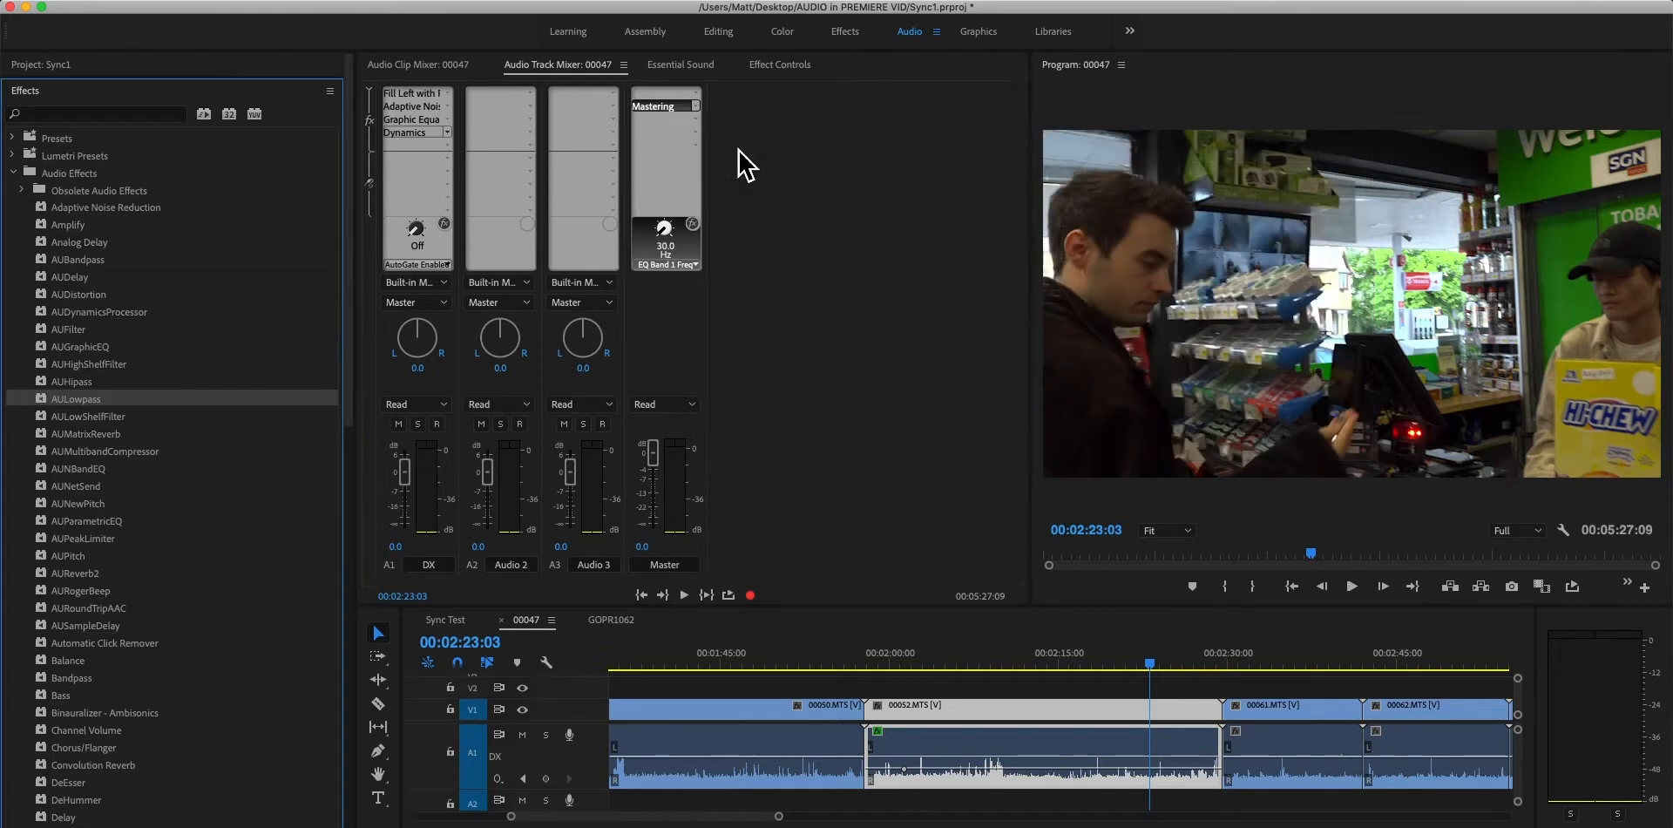
Reopen the Master track's Mastering editor, disable the Peaking band, and close the editor.
{"action": "double_click", "coordinate": [673, 107]}
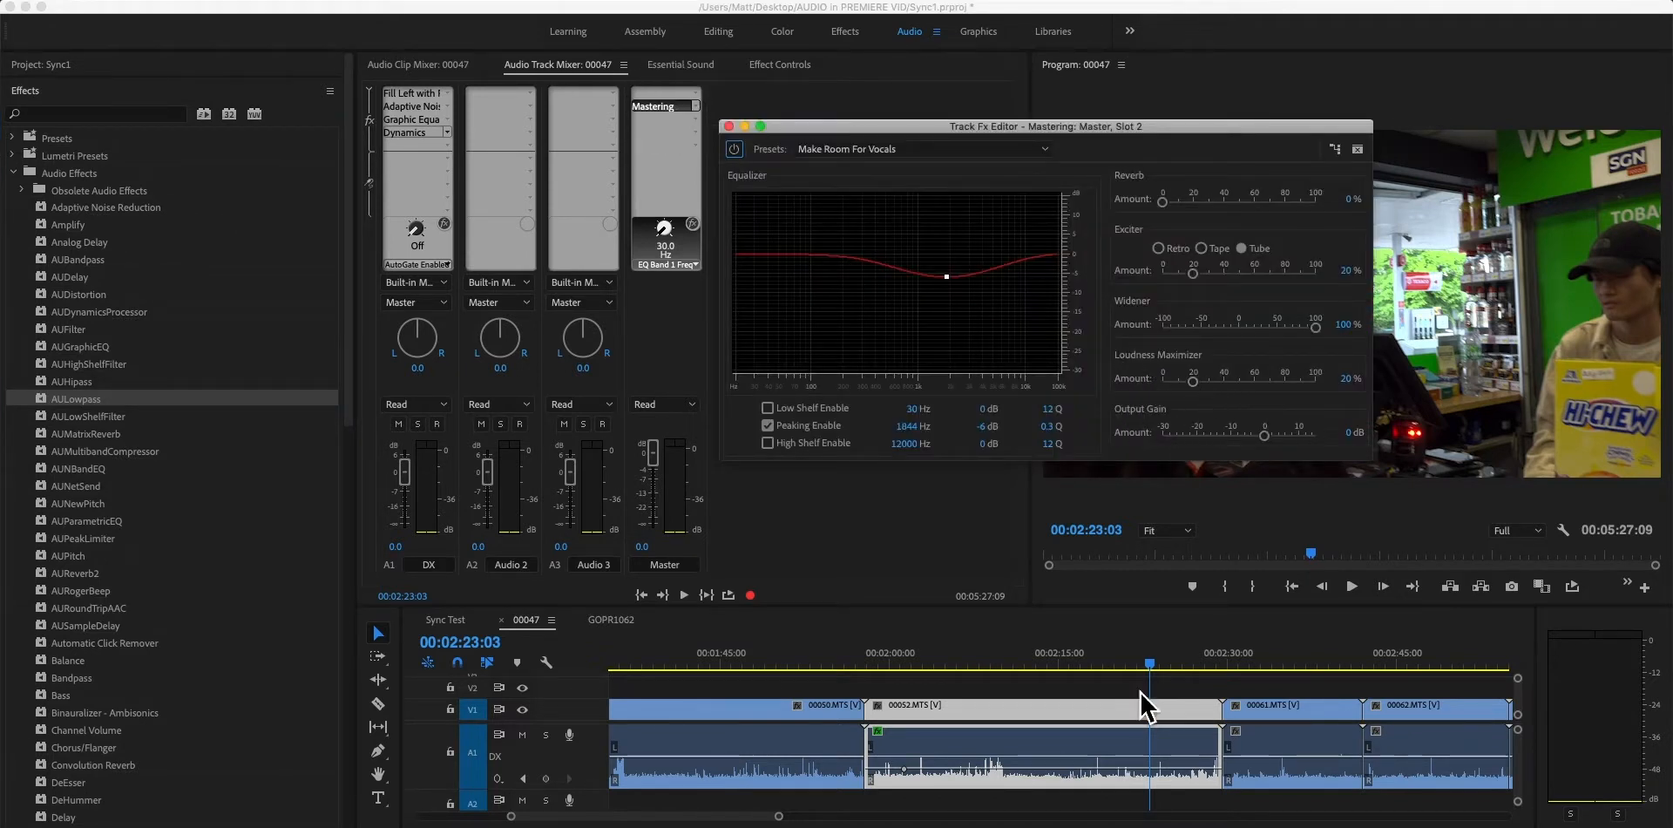
{"action": "left_click", "coordinate": [767, 425]}
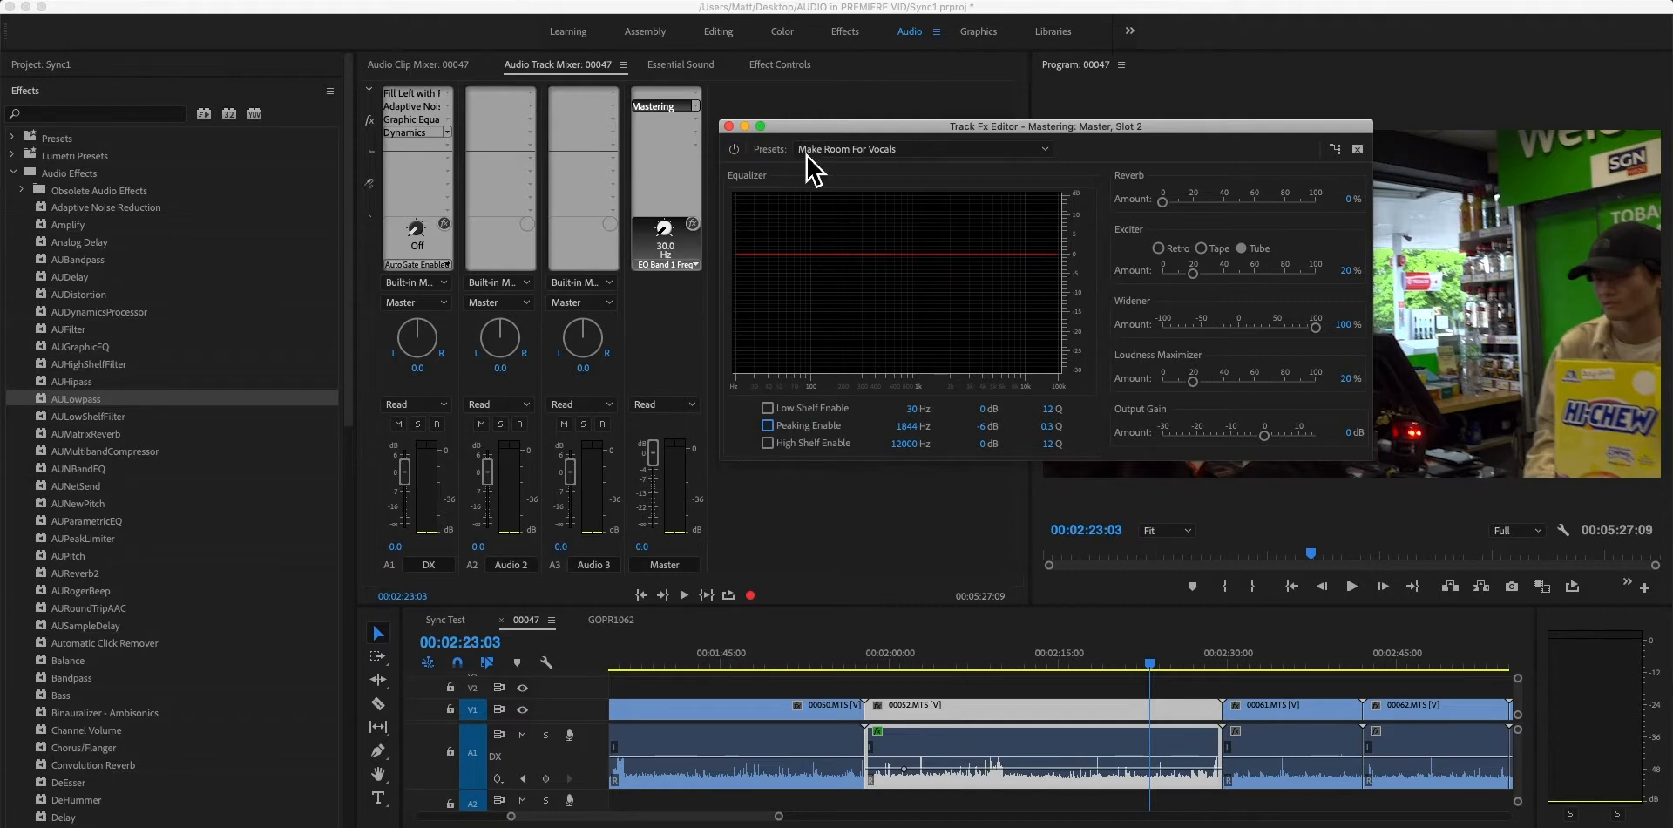
{"action": "left_click_drag", "start_coordinate": [1137, 132], "coordinate": [1152, 132]}
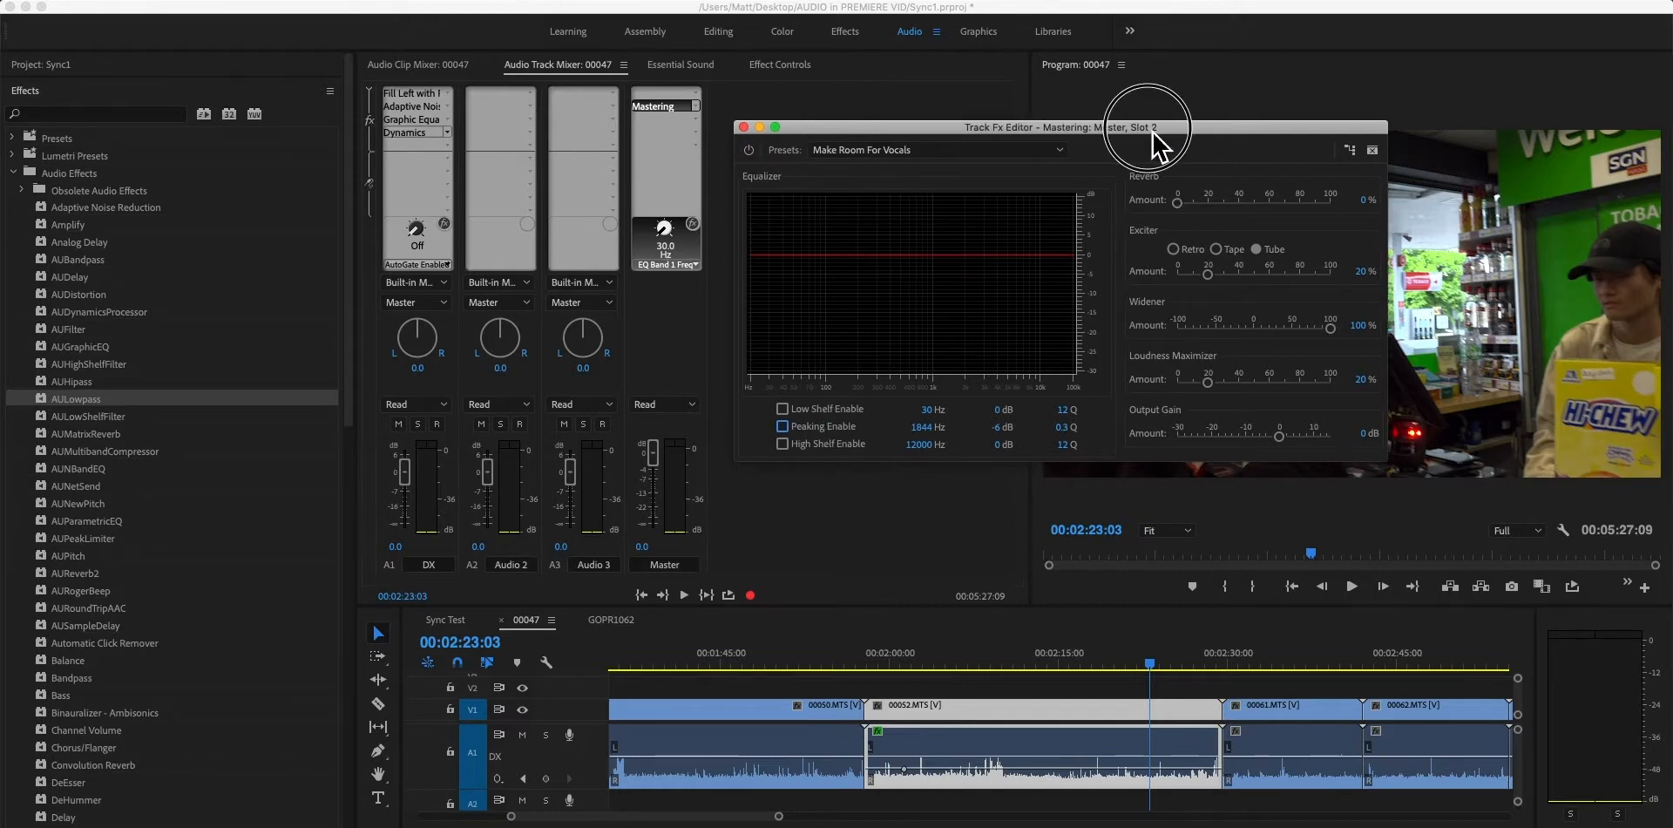
{"action": "left_click", "coordinate": [743, 127]}
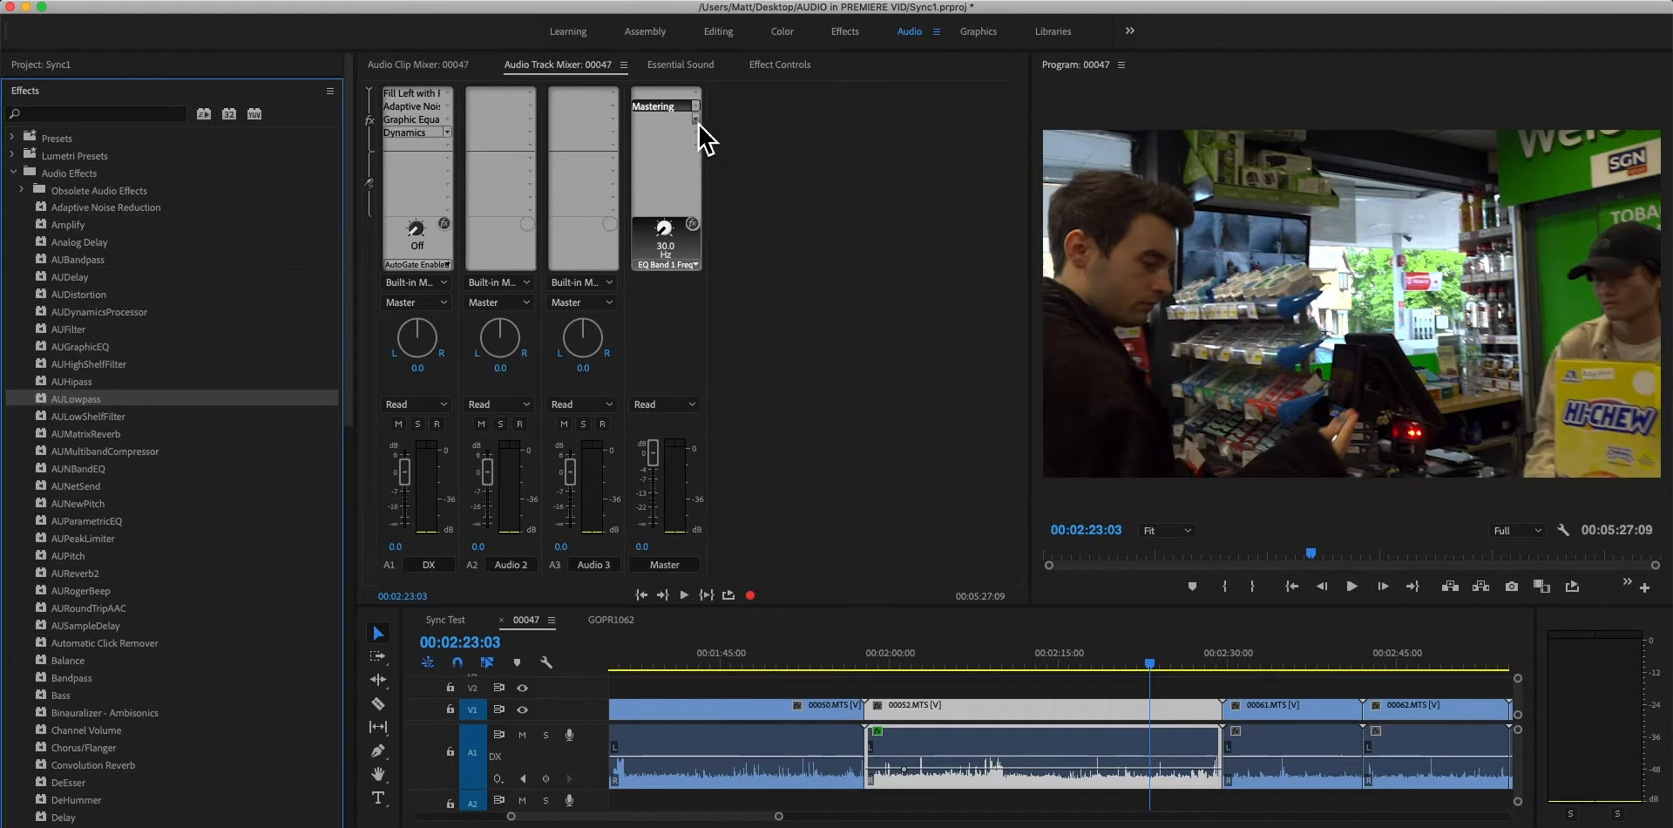
Add a Hard Limiter to the Master track's third slot and open its editor clear of the mixer strips.
{"action": "left_click", "coordinate": [697, 119]}
{"action": "mouse_move", "coordinate": [817, 290]}
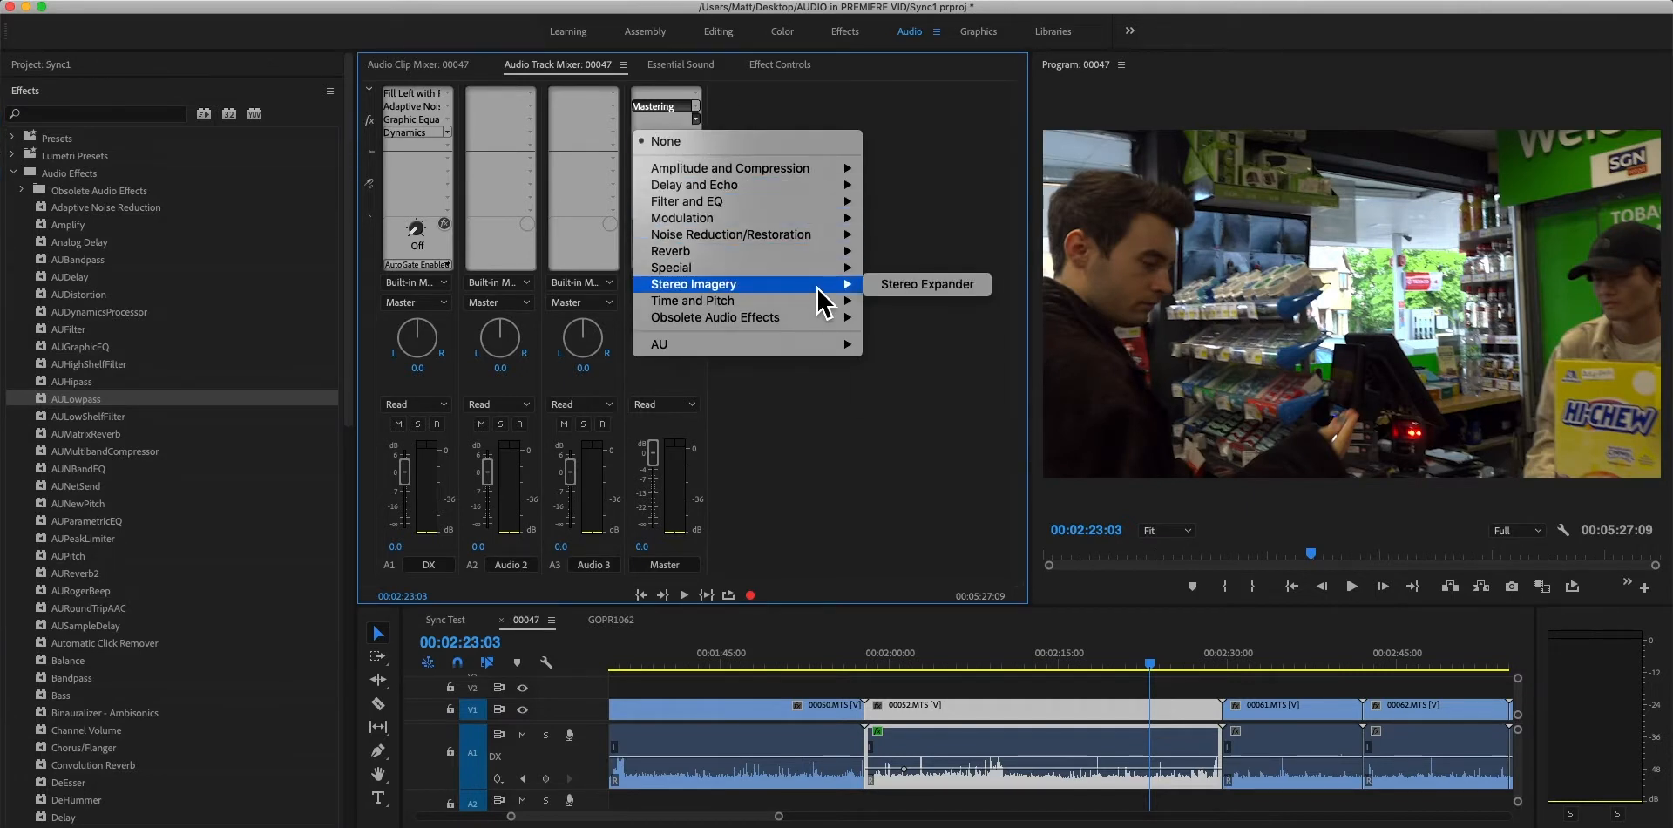
{"action": "mouse_move", "coordinate": [823, 257]}
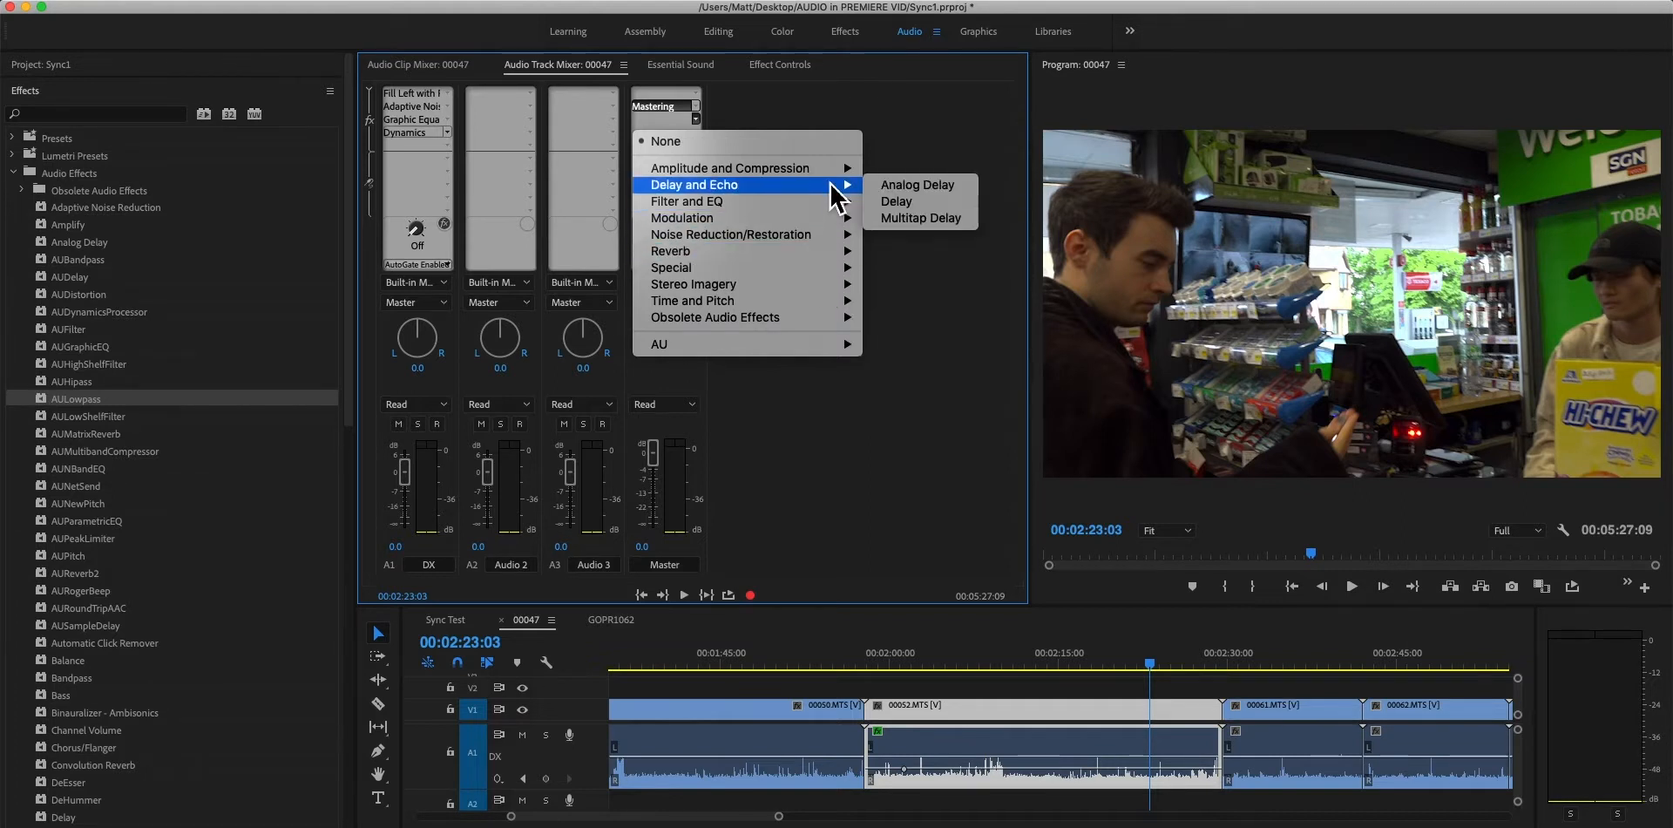
{"action": "mouse_move", "coordinate": [831, 174]}
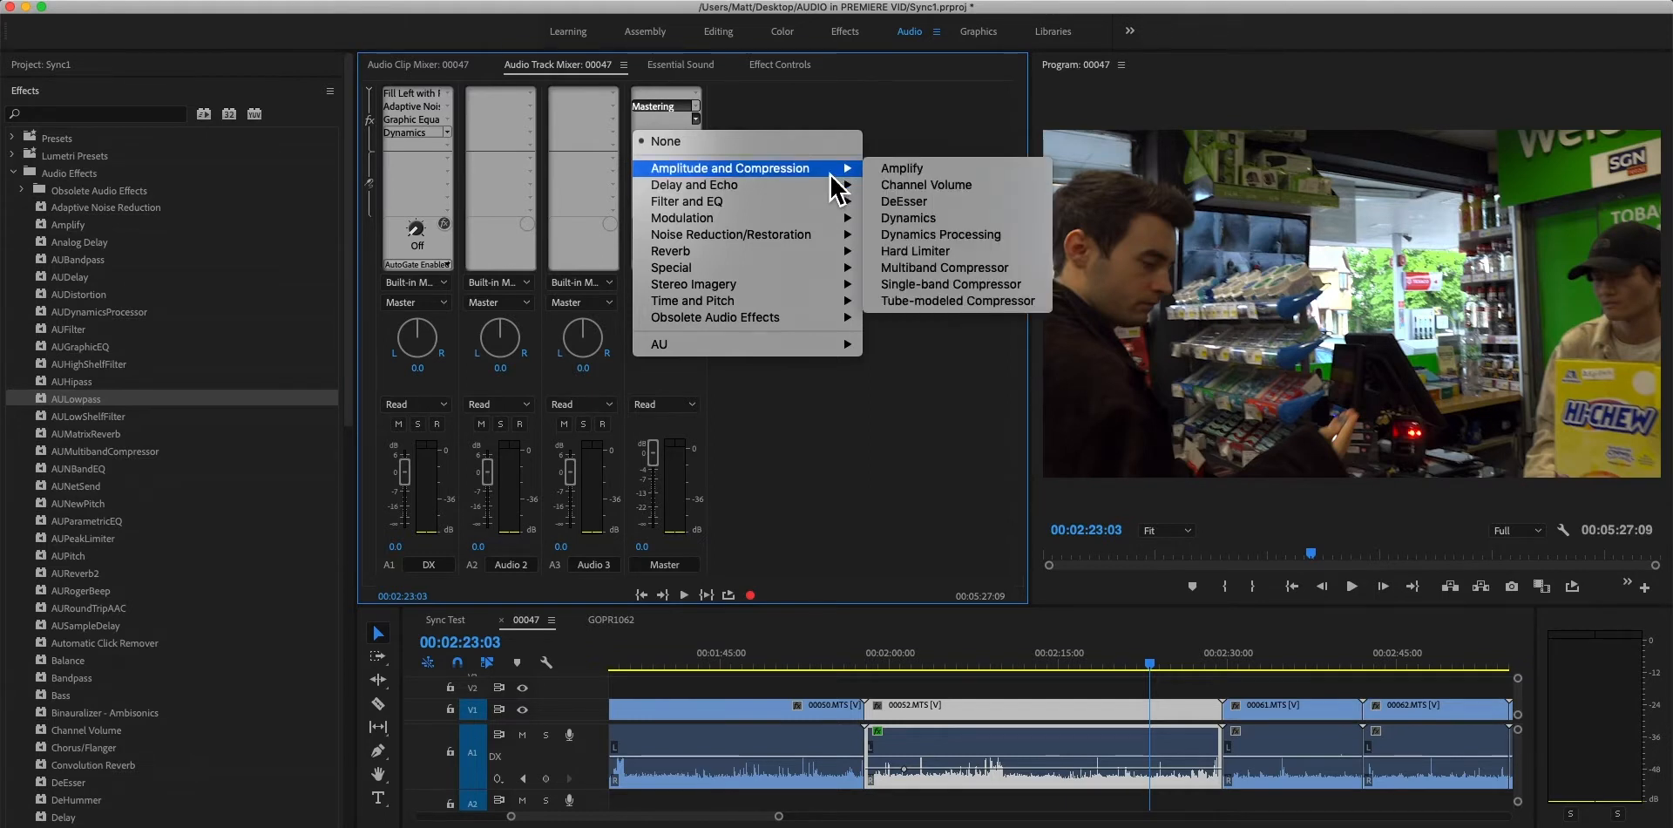
{"action": "left_click", "coordinate": [949, 252]}
{"action": "double_click", "coordinate": [657, 118]}
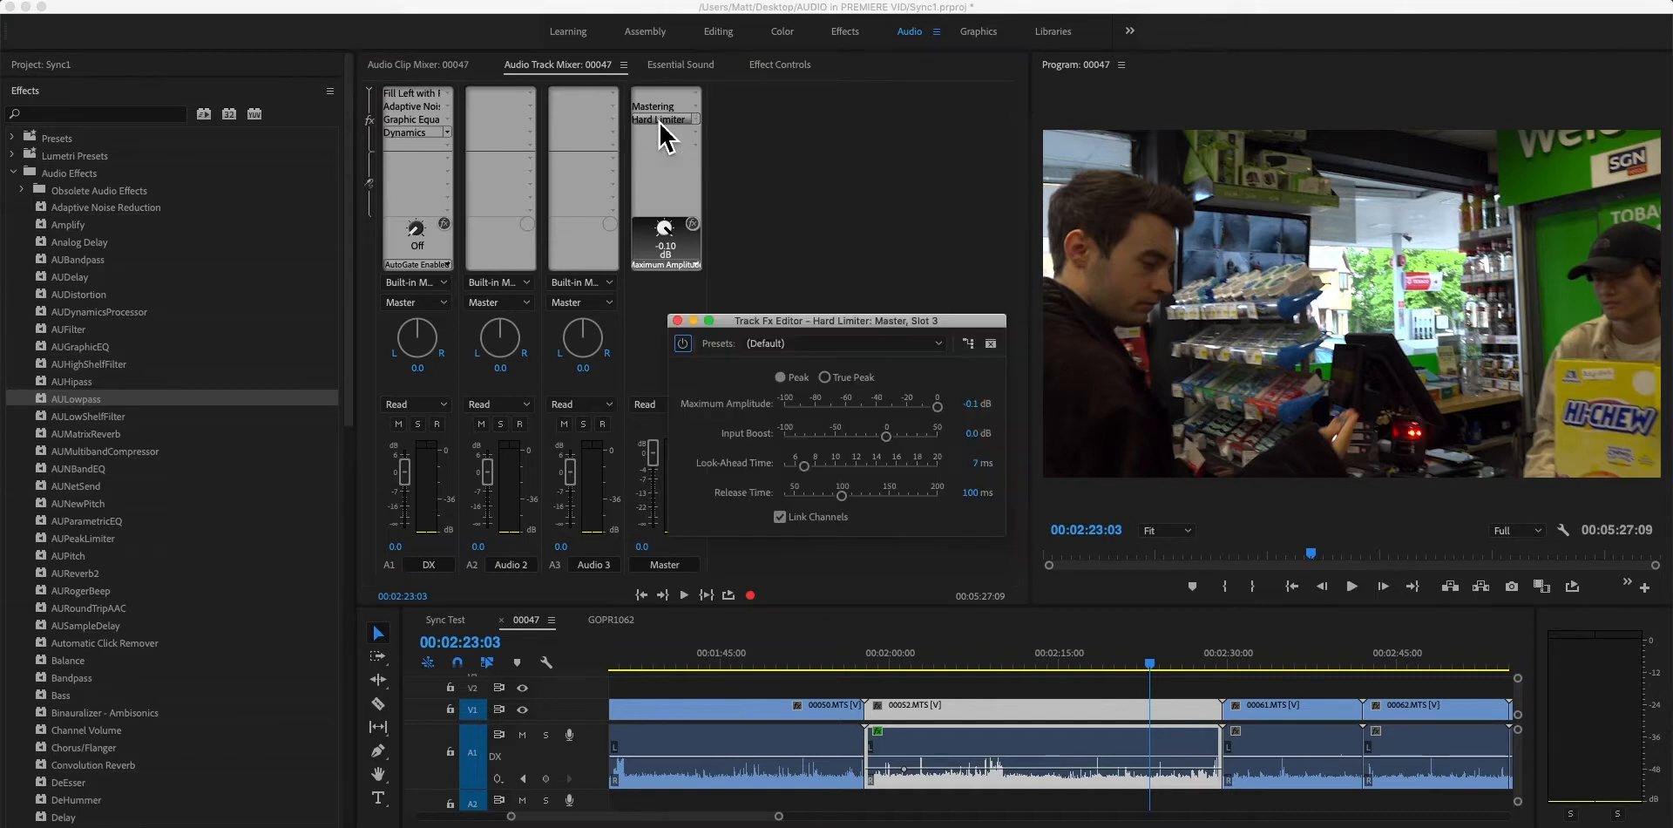
{"action": "left_click_drag", "start_coordinate": [885, 316], "coordinate": [1006, 199]}
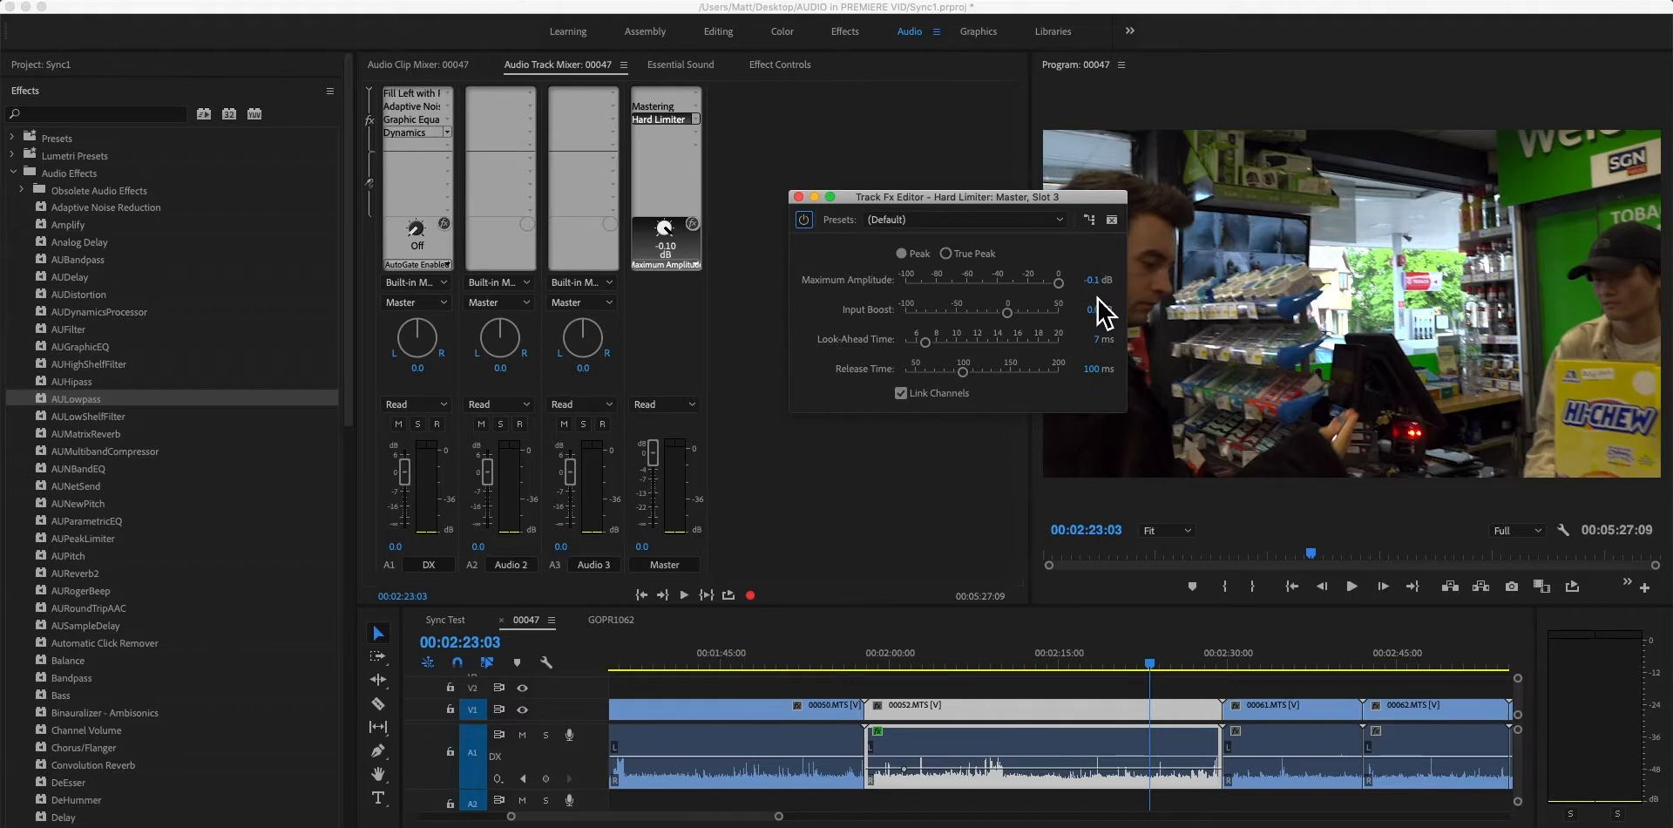
{"action": "left_click_drag", "start_coordinate": [1092, 202], "coordinate": [1036, 148]}
{"action": "left_click_drag", "start_coordinate": [891, 149], "coordinate": [902, 185]}
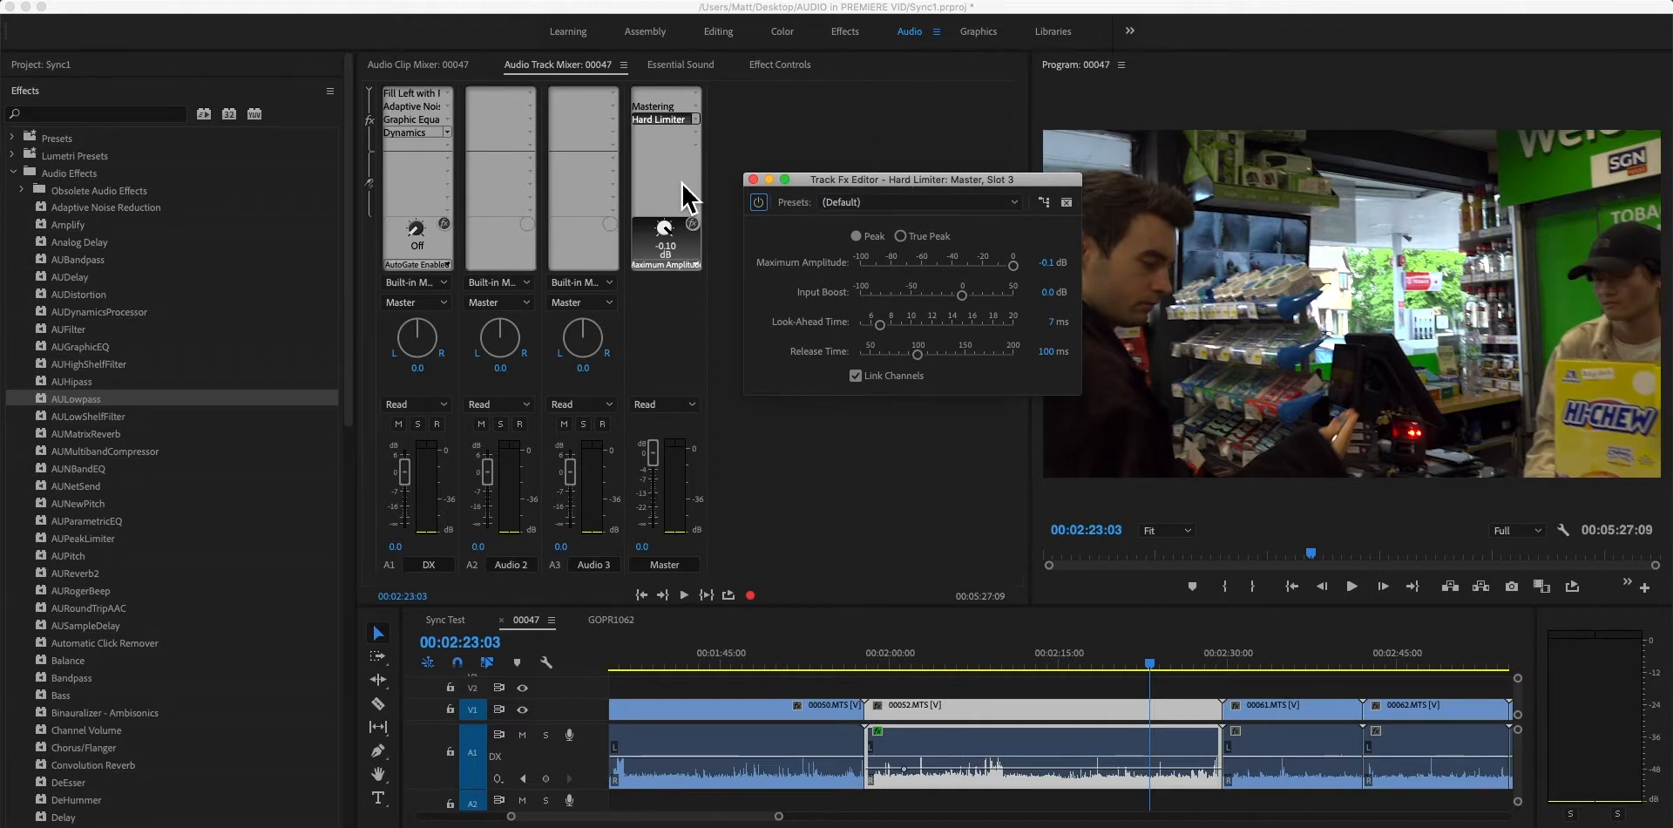
{"action": "left_click_drag", "start_coordinate": [915, 185], "coordinate": [899, 173]}
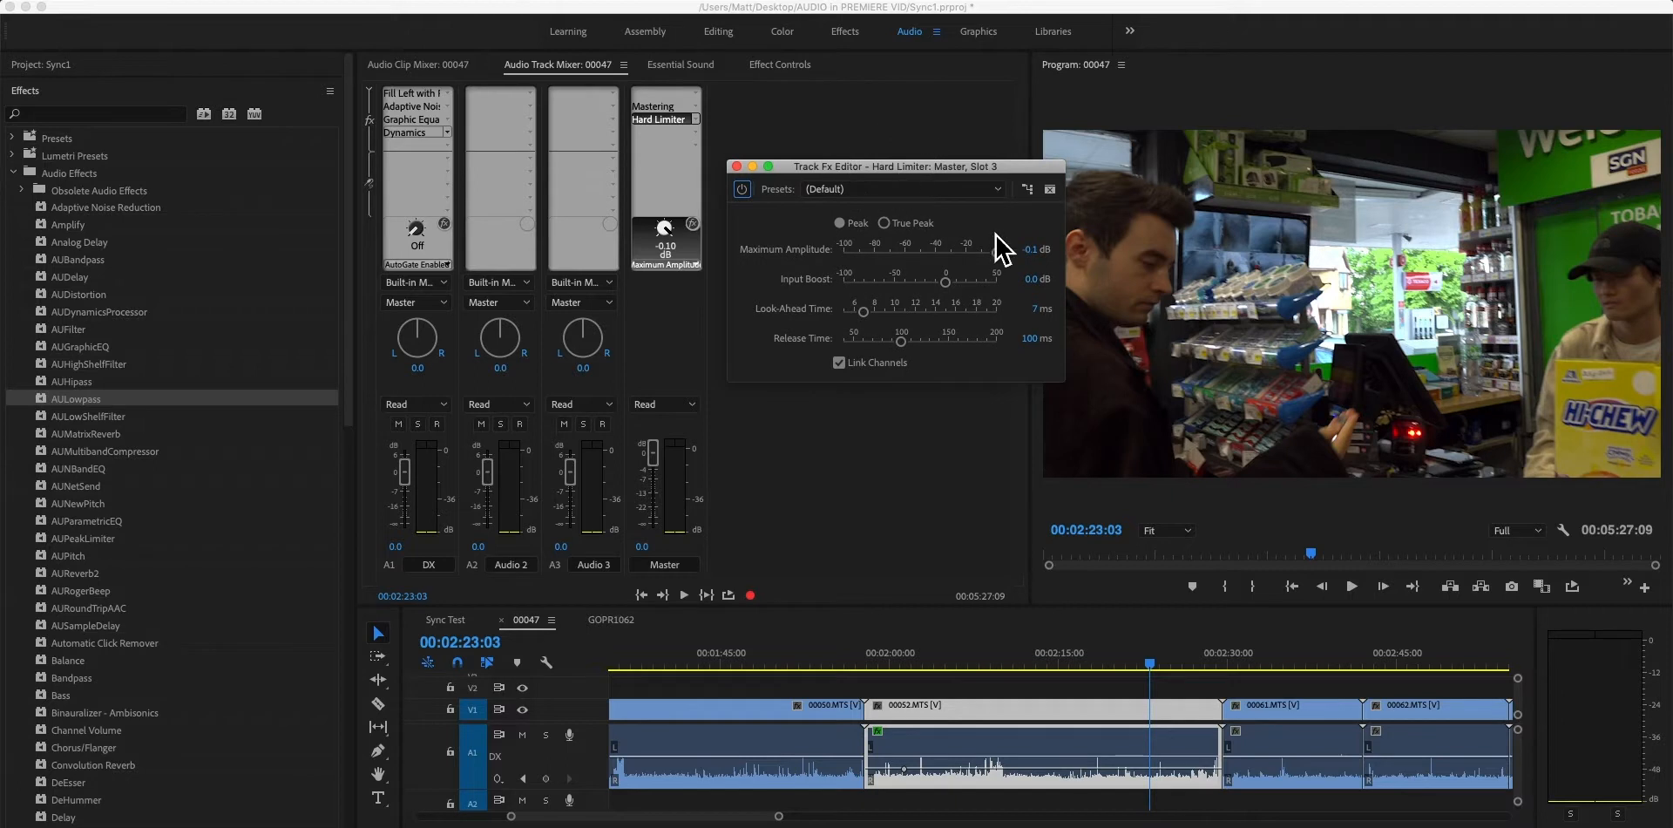
Switch the Hard Limiter to True Peak and set its Maximum Amplitude to -1.0 dB.
{"action": "left_click", "coordinate": [883, 223]}
{"action": "left_click", "coordinate": [839, 223]}
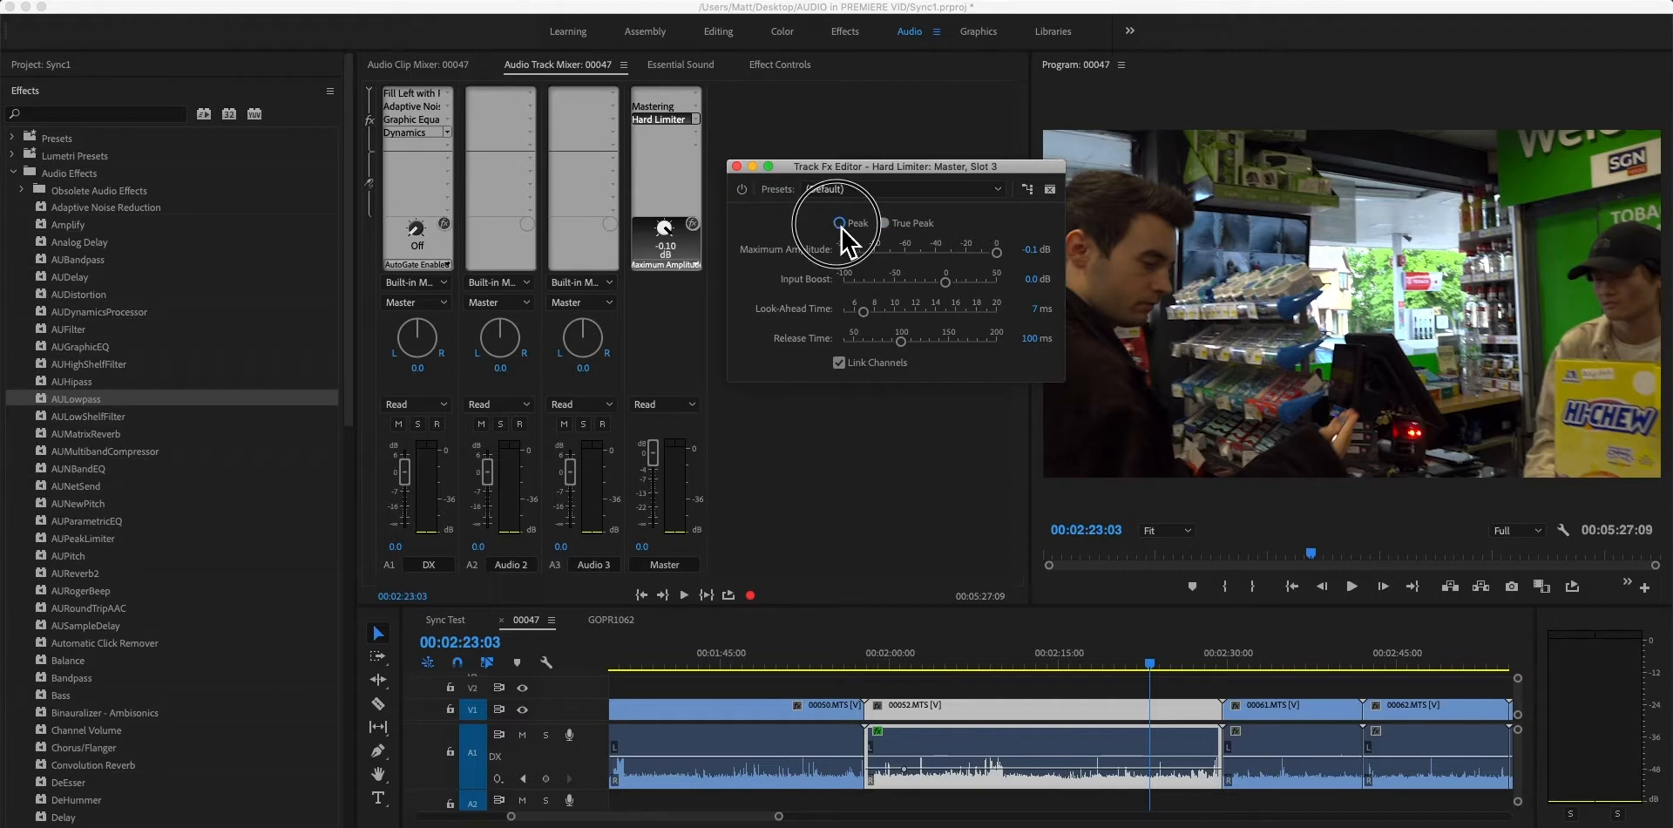
{"action": "left_click", "coordinate": [911, 223]}
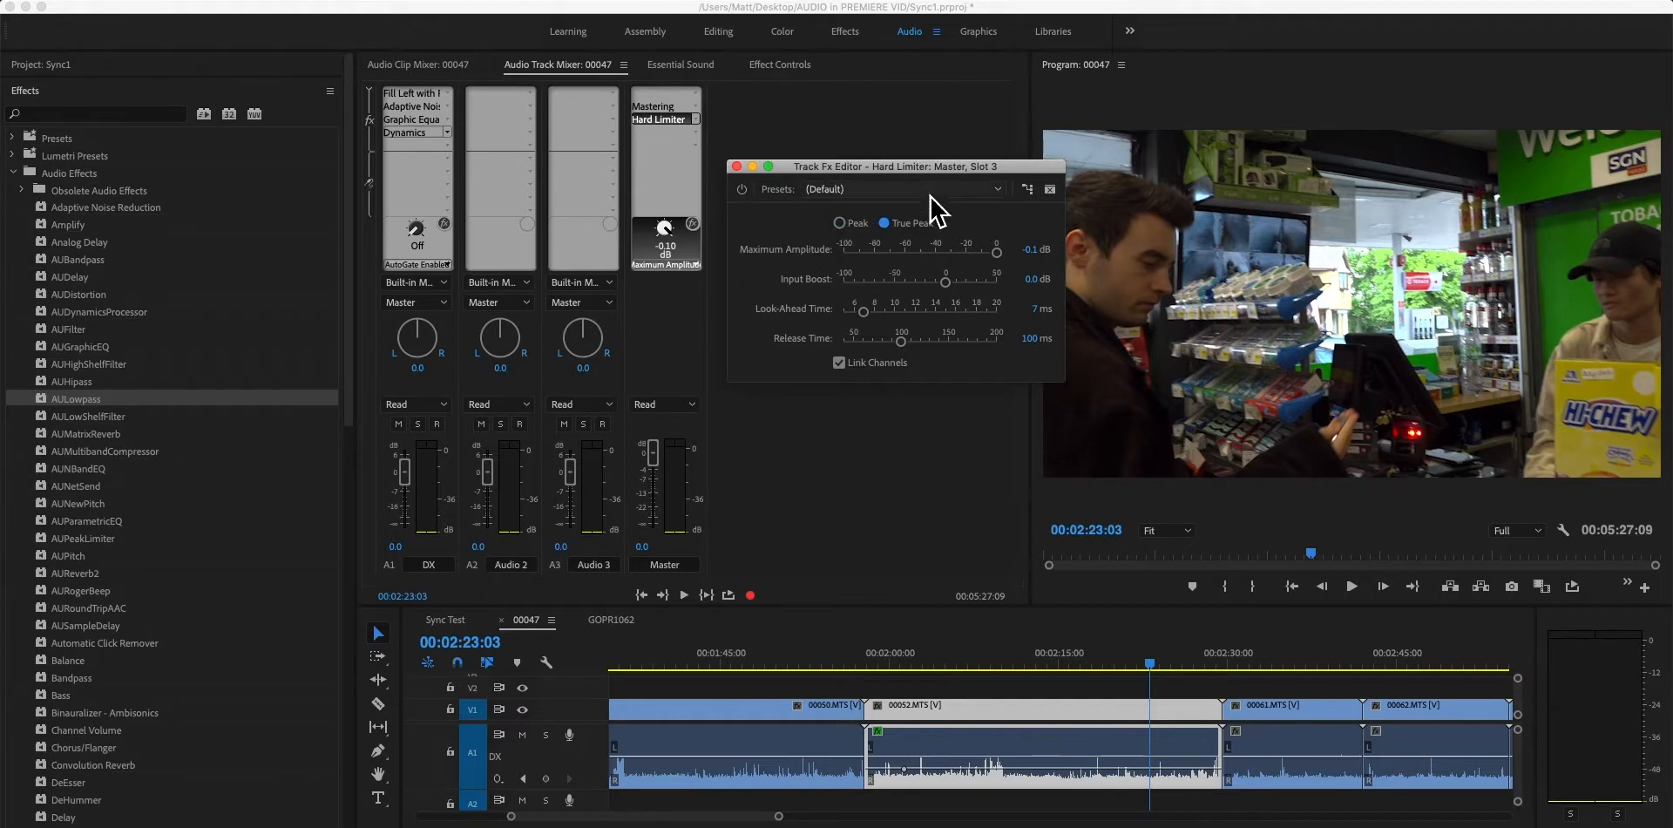
{"action": "left_click", "coordinate": [1039, 251]}
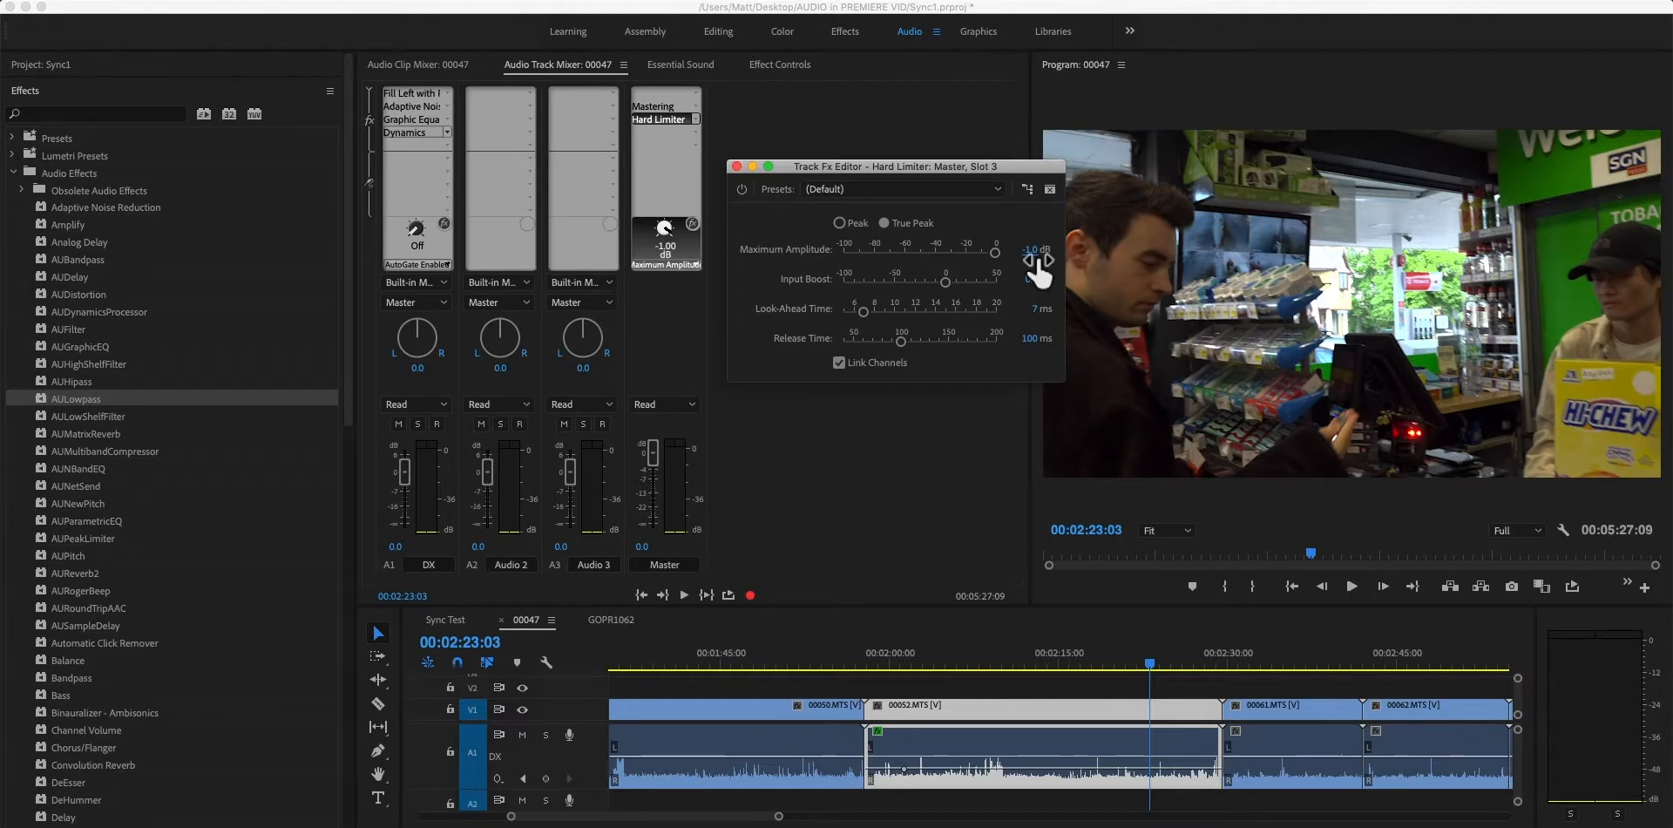
Try the Hard Limiter's Limit to -.1dB preset, settle on the Limit to -3dB preset, and close the effect editor.
{"action": "left_click", "coordinate": [939, 190]}
{"action": "left_click", "coordinate": [935, 284]}
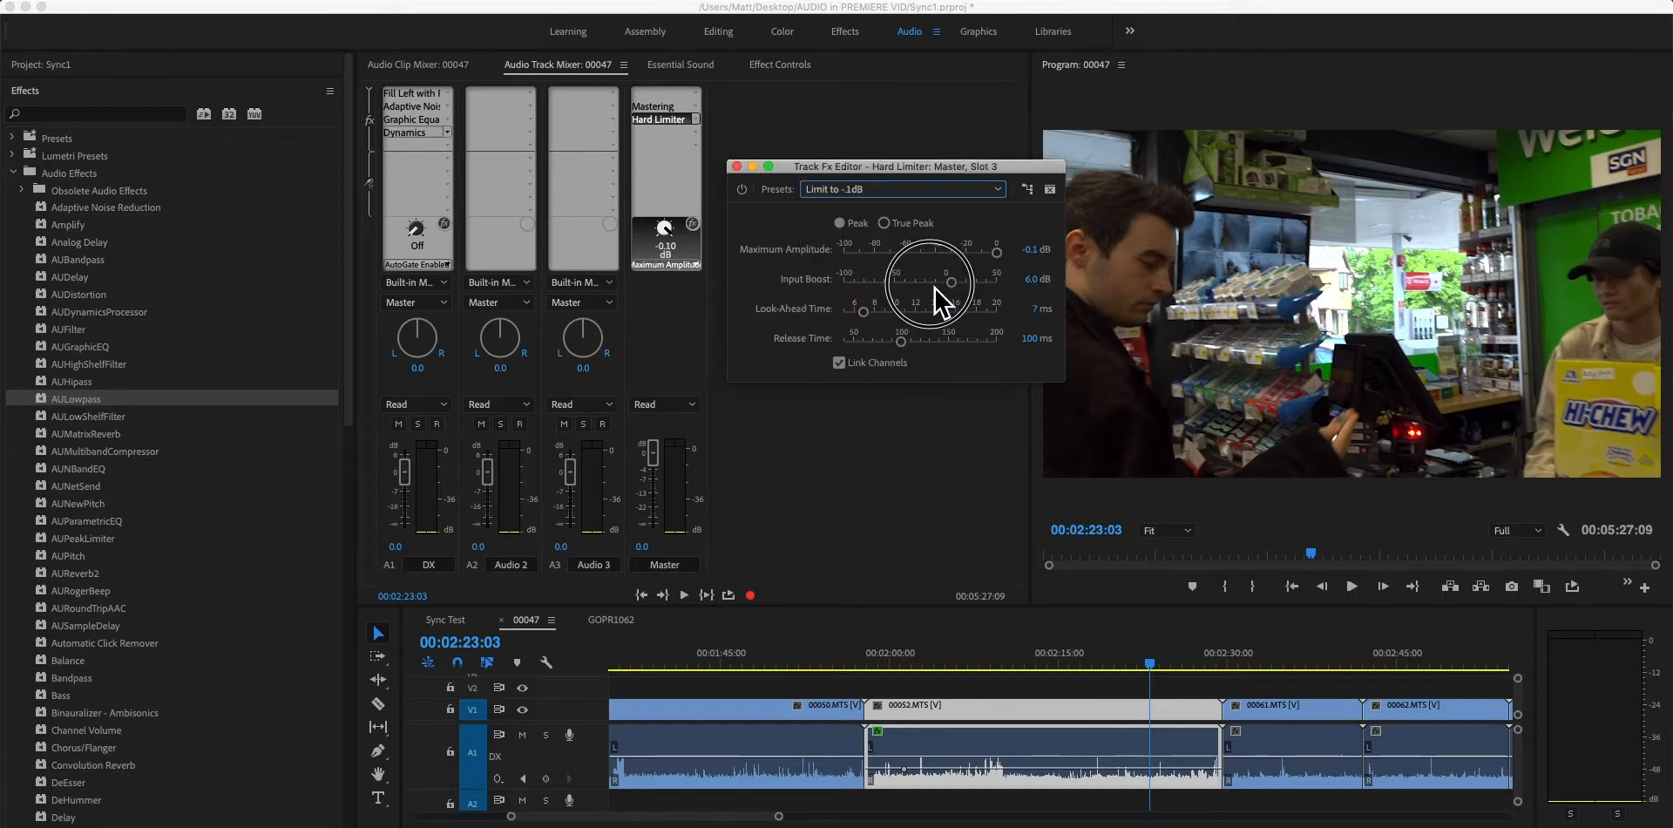
{"action": "left_click", "coordinate": [908, 188]}
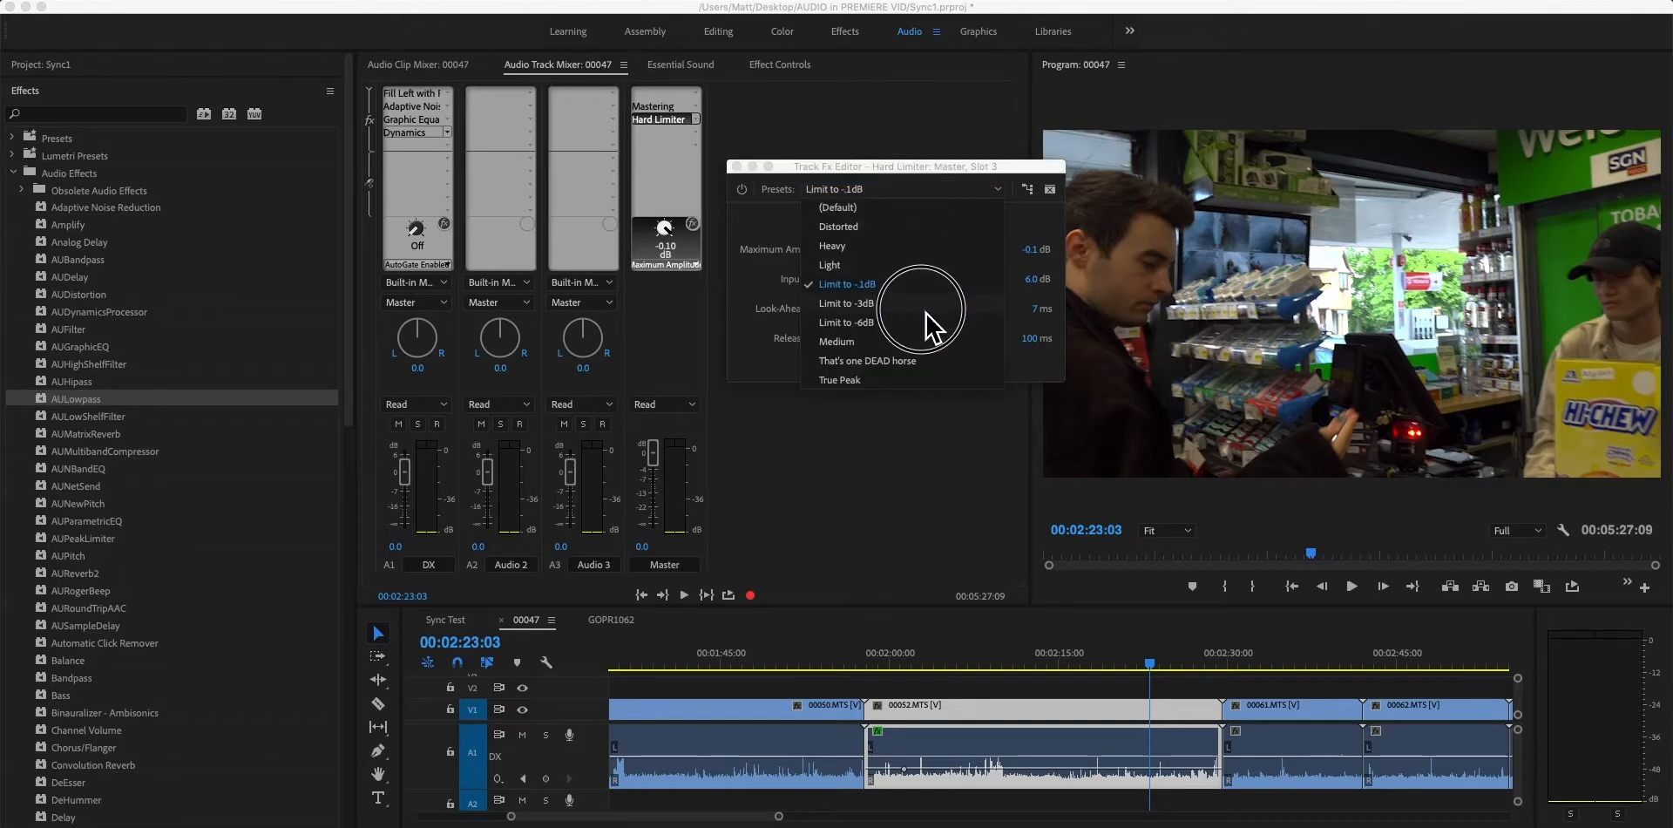
{"action": "left_click", "coordinate": [923, 307]}
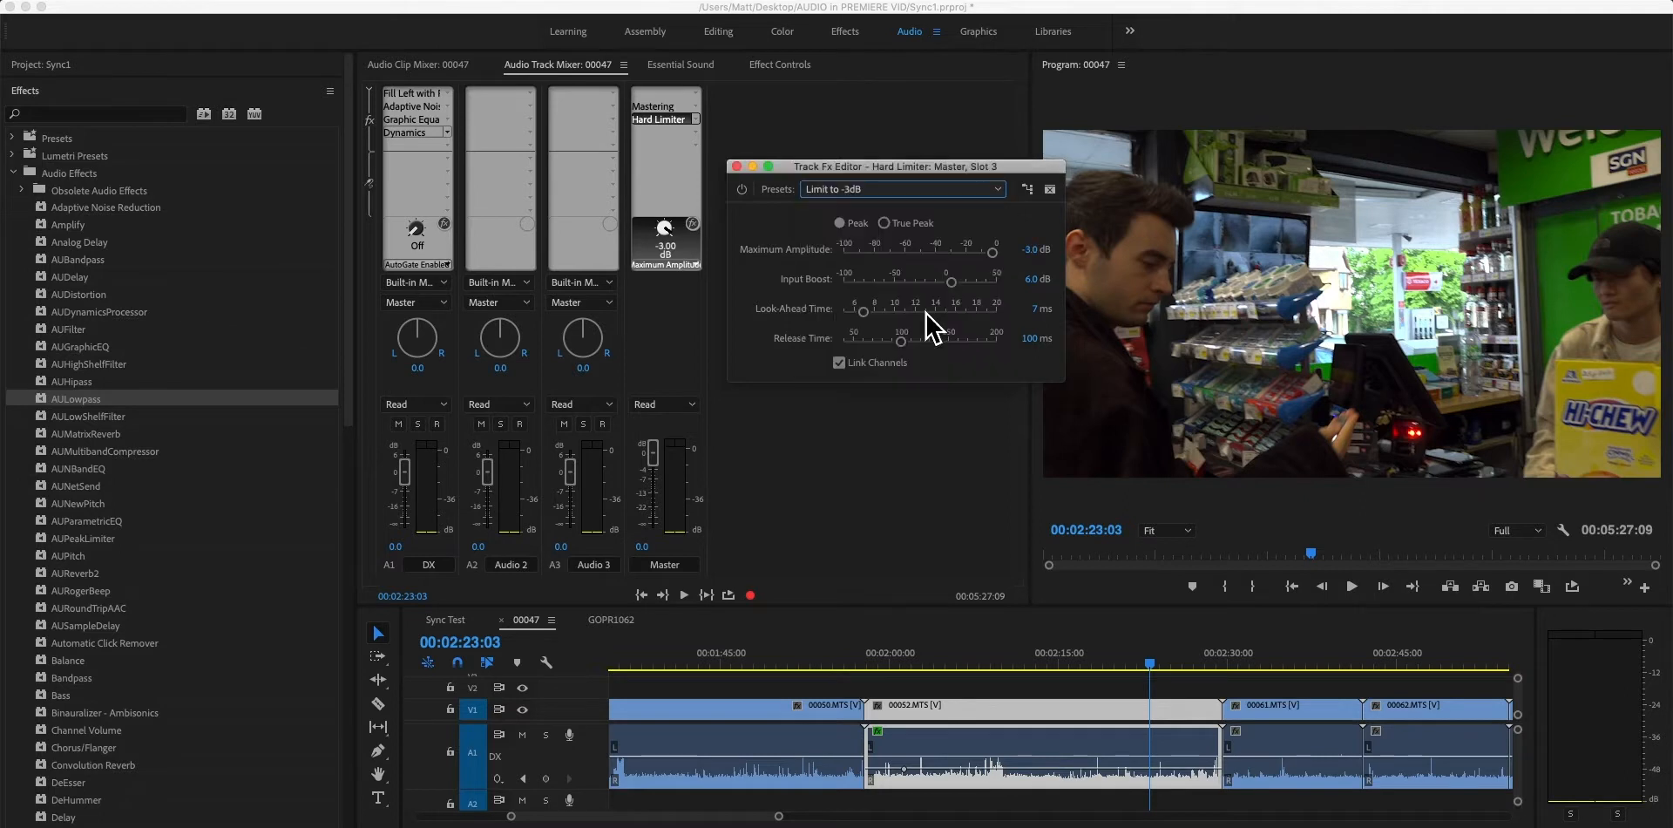
{"action": "mouse_move", "coordinate": [1033, 253]}
{"action": "left_mouse_down"}
{"action": "mouse_move", "coordinate": [1040, 278]}
{"action": "mouse_move", "coordinate": [1040, 253]}
{"action": "left_mouse_up"}
{"action": "left_click", "coordinate": [1040, 253]}
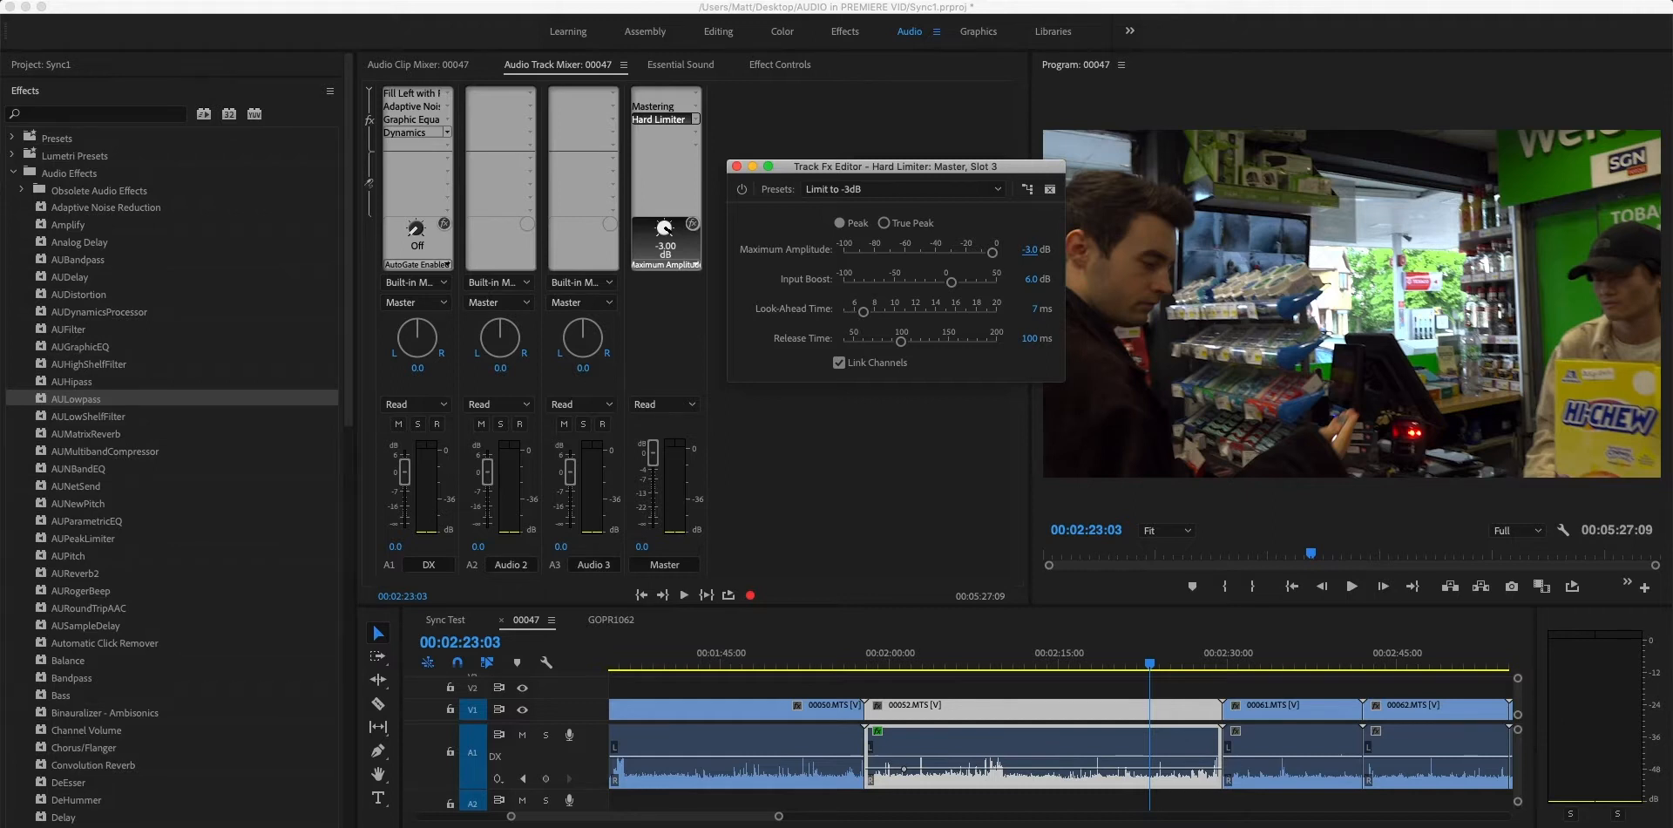
{"action": "mouse_move", "coordinate": [978, 167]}
{"action": "left_mouse_down"}
{"action": "mouse_move", "coordinate": [988, 228]}
{"action": "mouse_move", "coordinate": [965, 169]}
{"action": "left_mouse_up"}
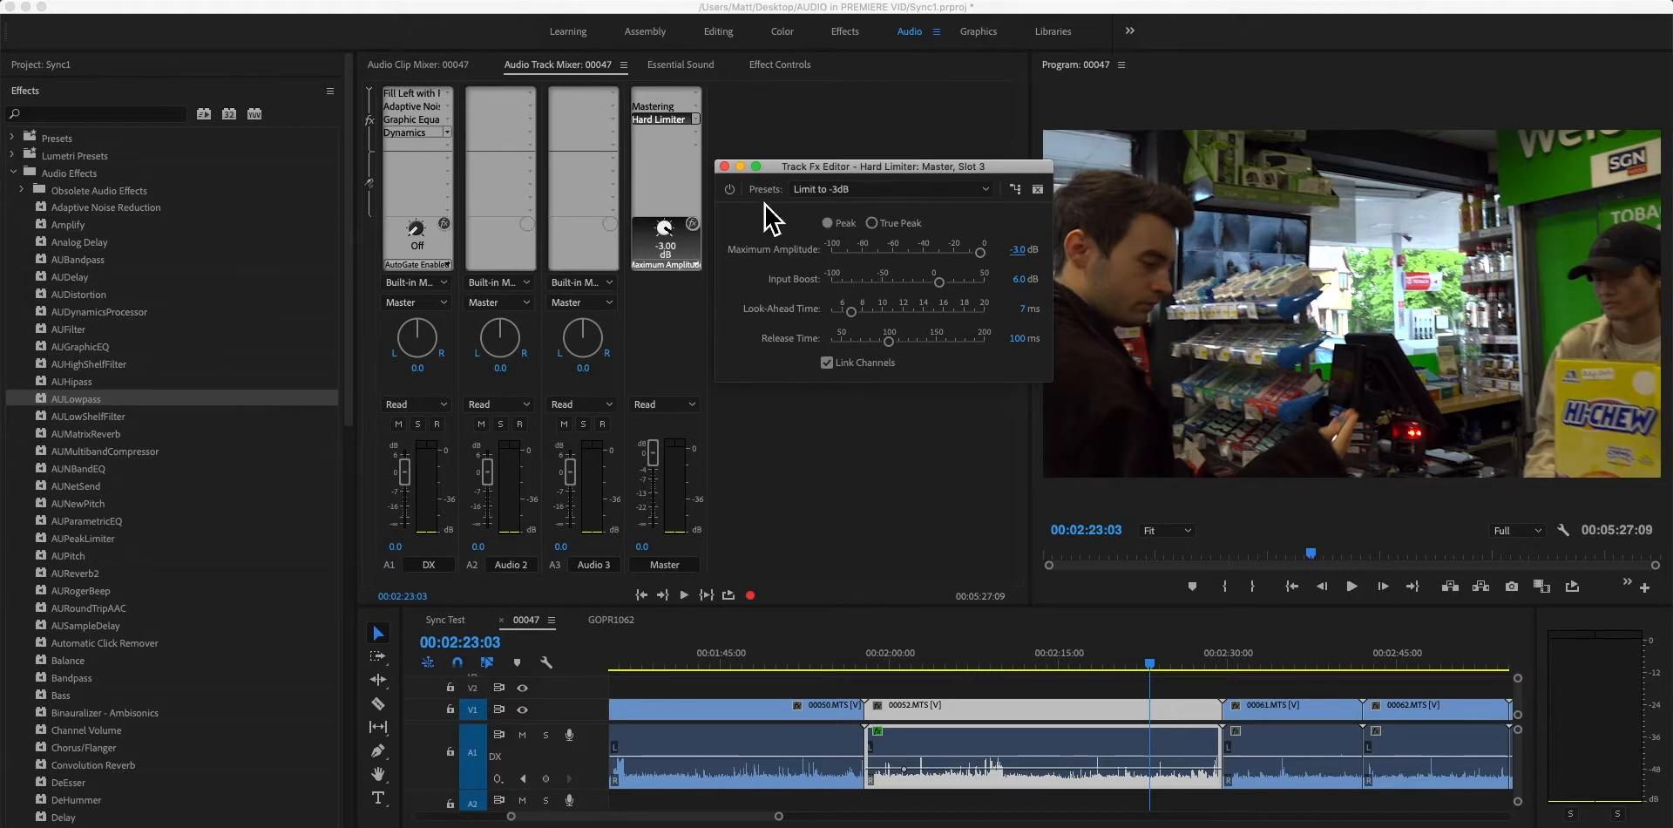
{"action": "left_click", "coordinate": [724, 166]}
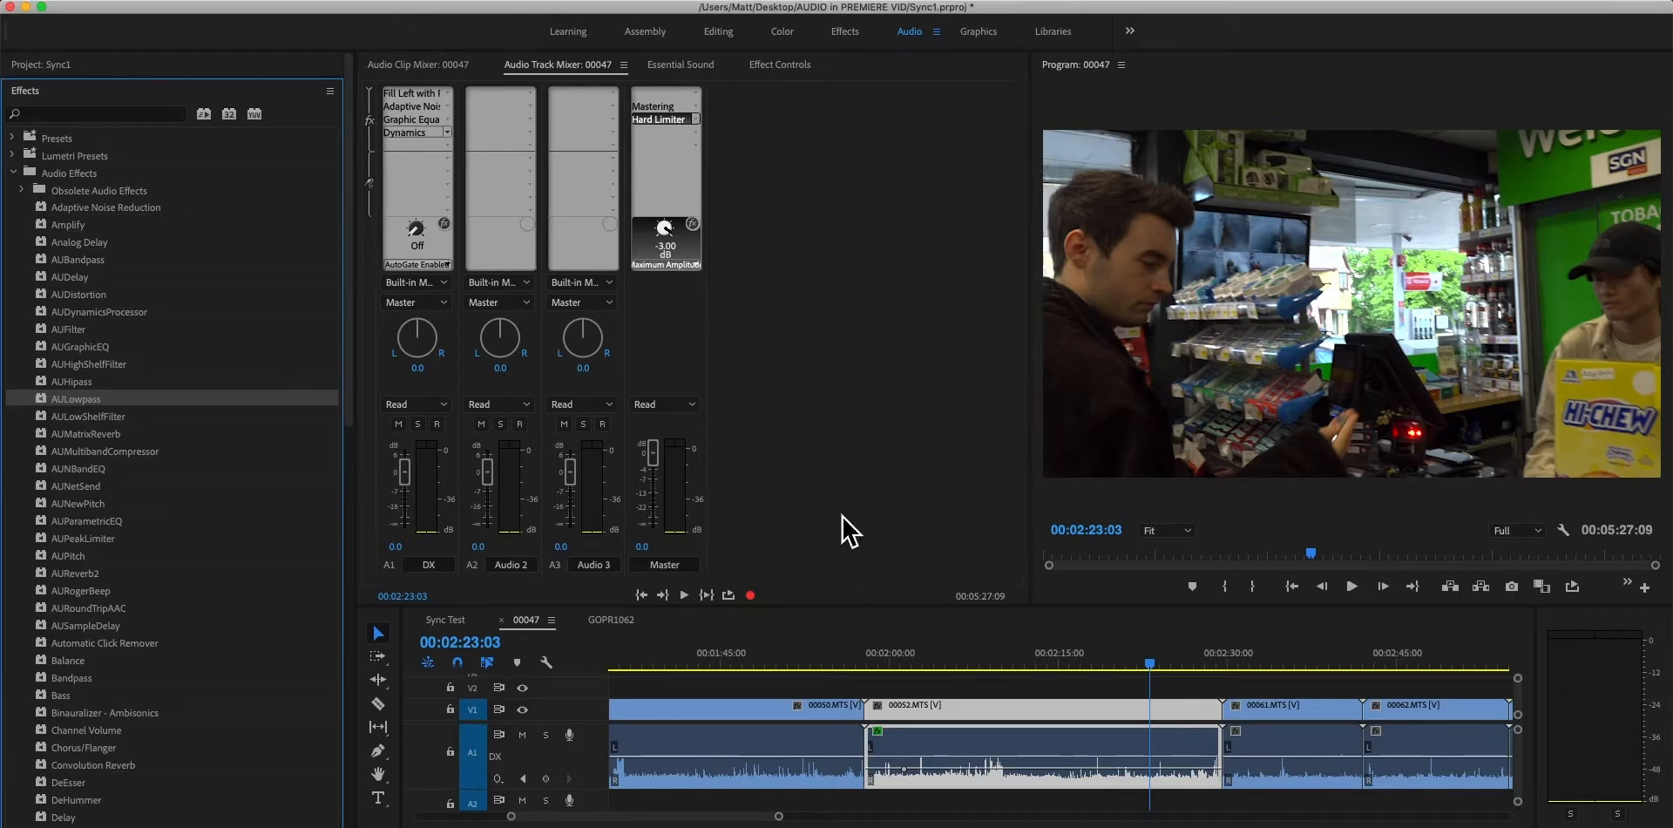
Add a Loudness Radar to the Master track's fifth slot and open its editor clear of the mixer strips.
{"action": "left_click", "coordinate": [695, 144]}
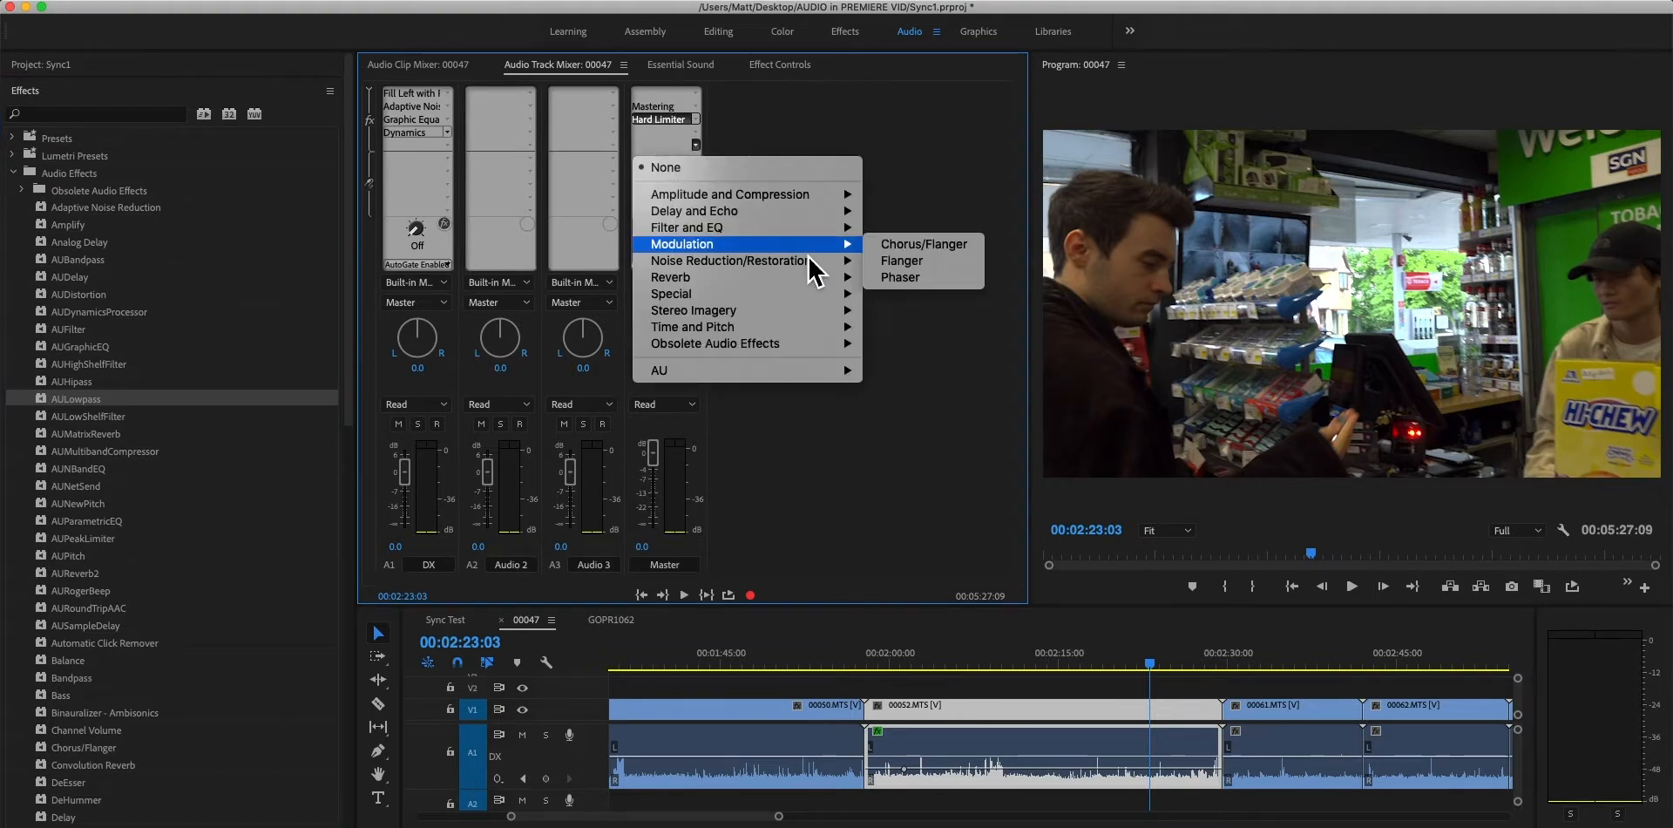
{"action": "left_click", "coordinate": [767, 150]}
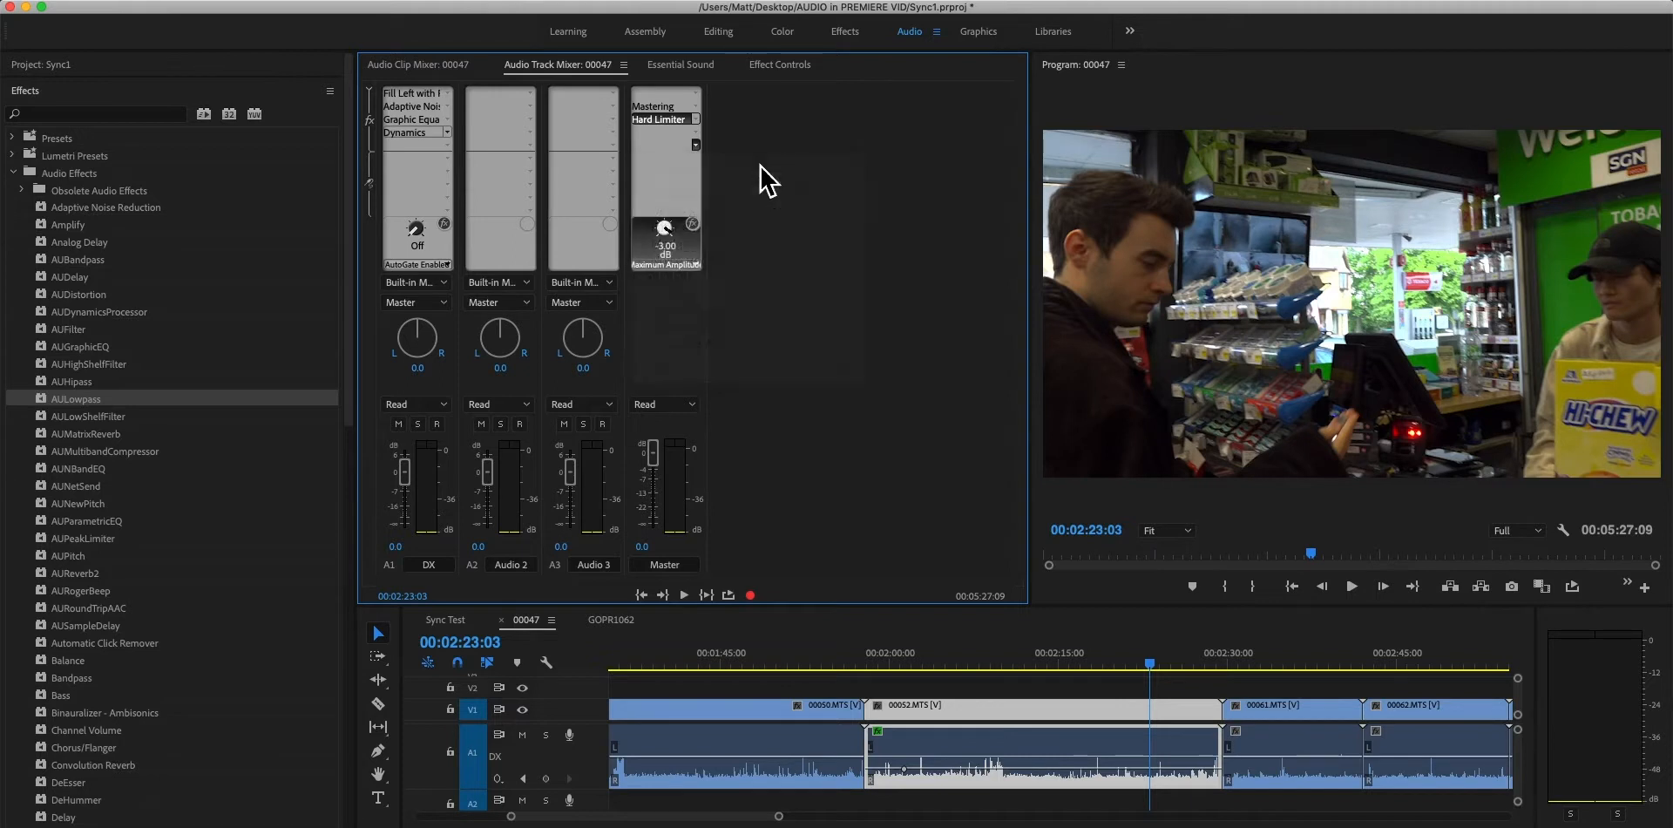
{"action": "left_click", "coordinate": [696, 146]}
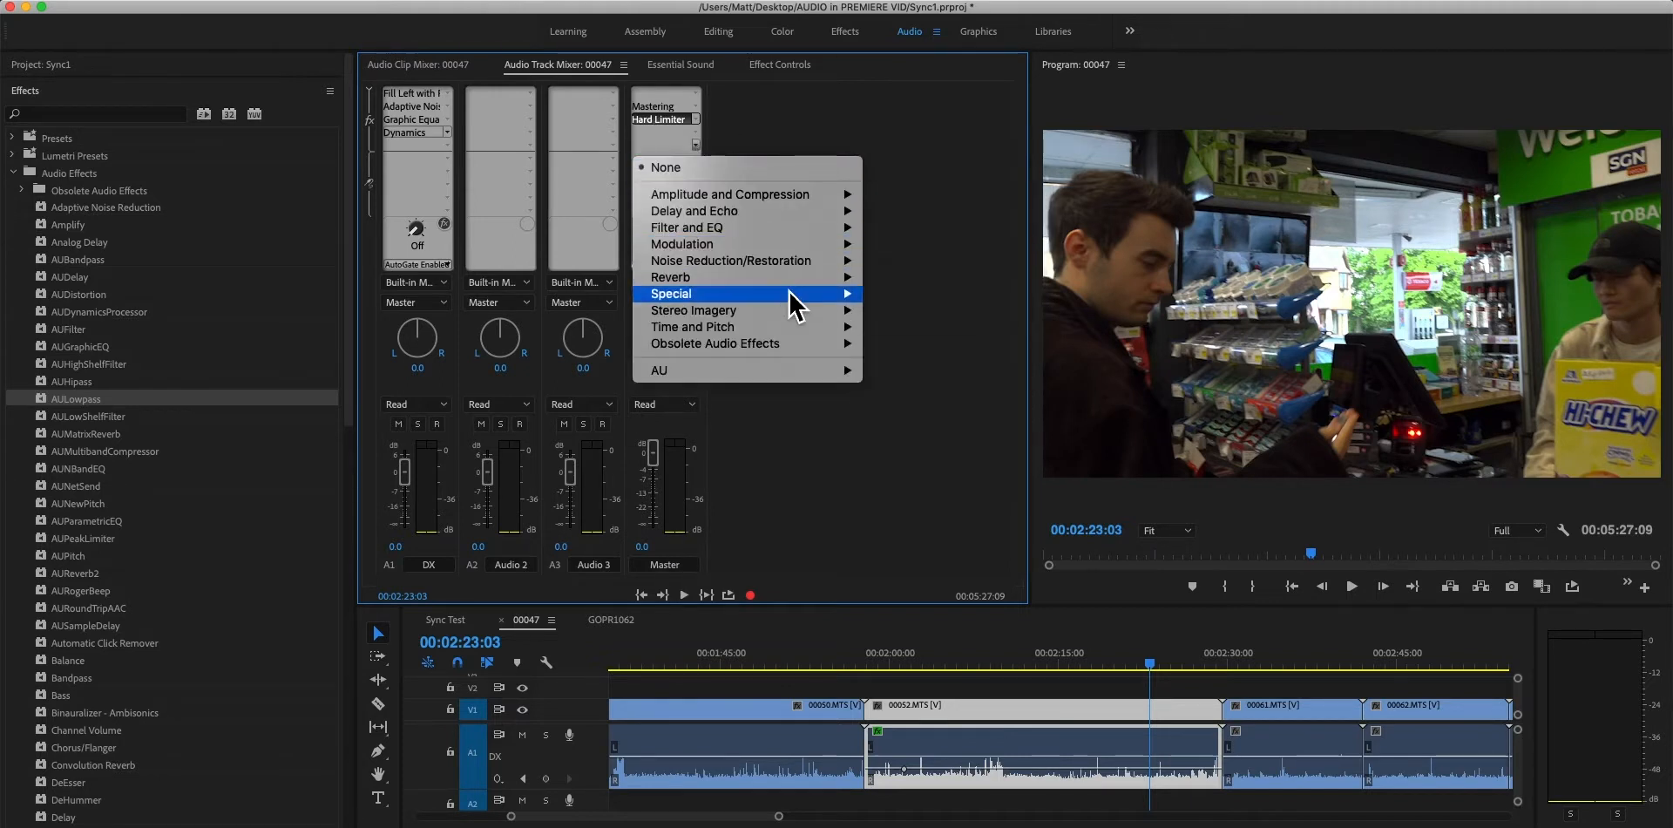
{"action": "mouse_move", "coordinate": [794, 301]}
{"action": "left_click", "coordinate": [910, 382]}
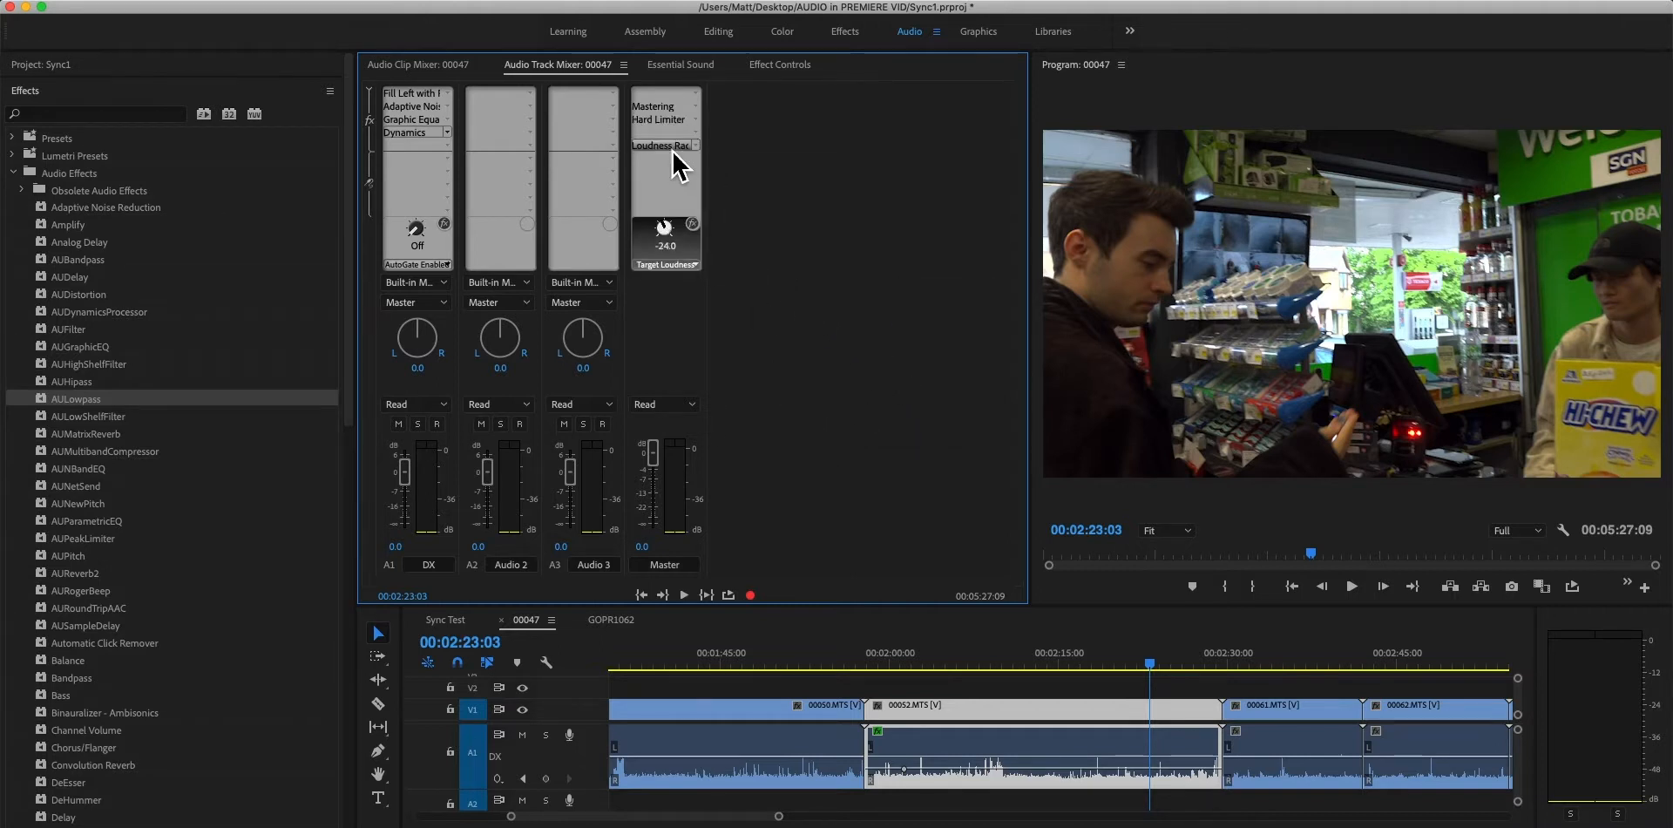
{"action": "double_click", "coordinate": [671, 148]}
{"action": "left_click_drag", "start_coordinate": [871, 197], "coordinate": [994, 160]}
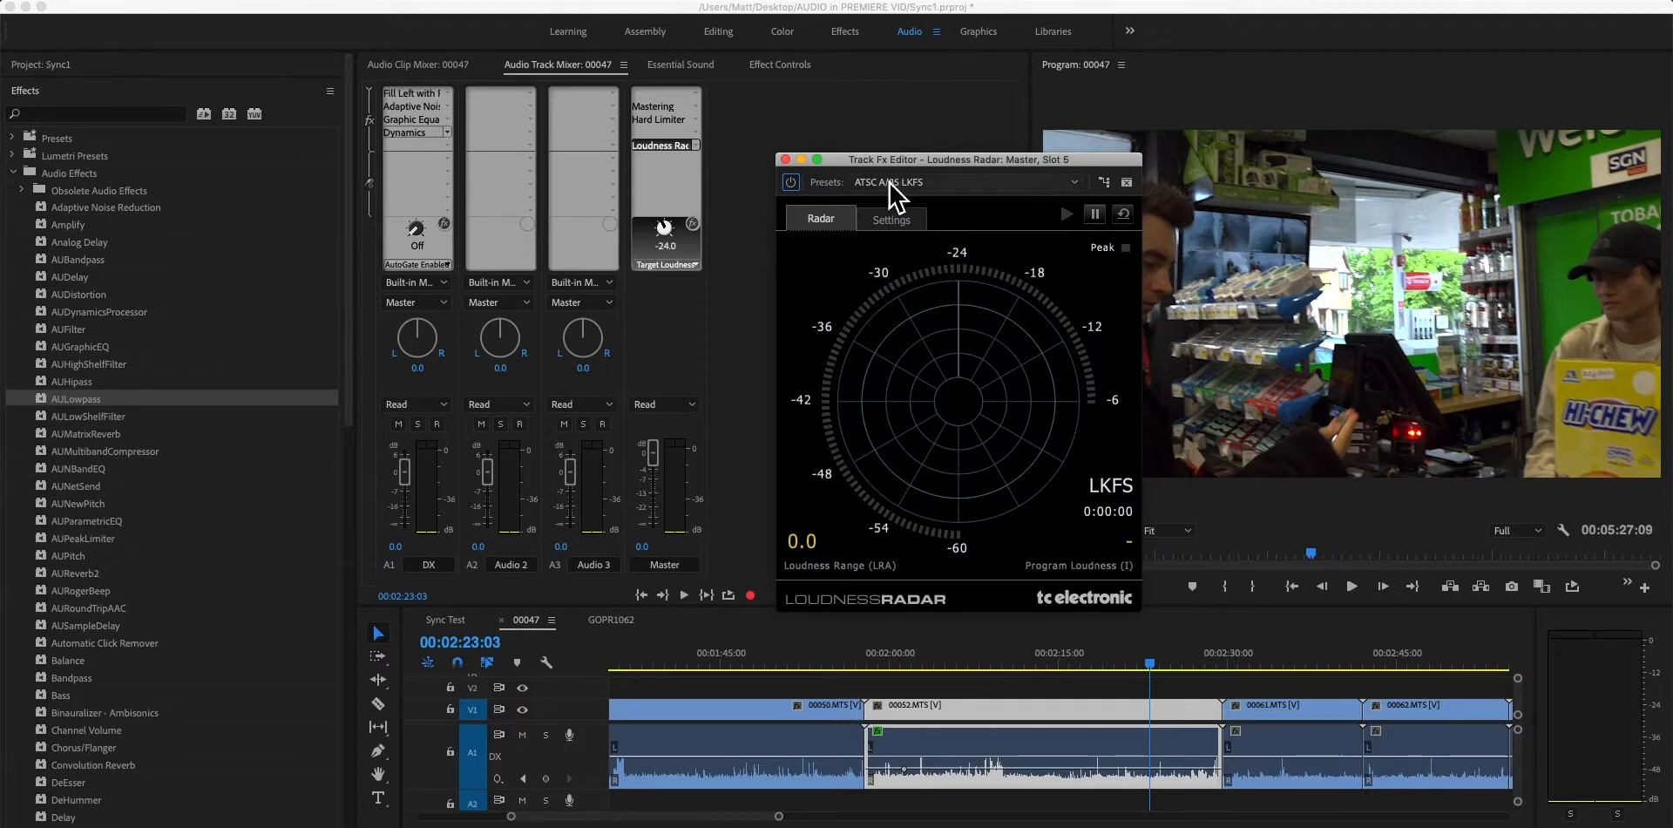
Set the Loudness Radar to the EBU R128 LUFS preset, reposition its editor to view the radar, and close it.
{"action": "left_click", "coordinate": [950, 181]}
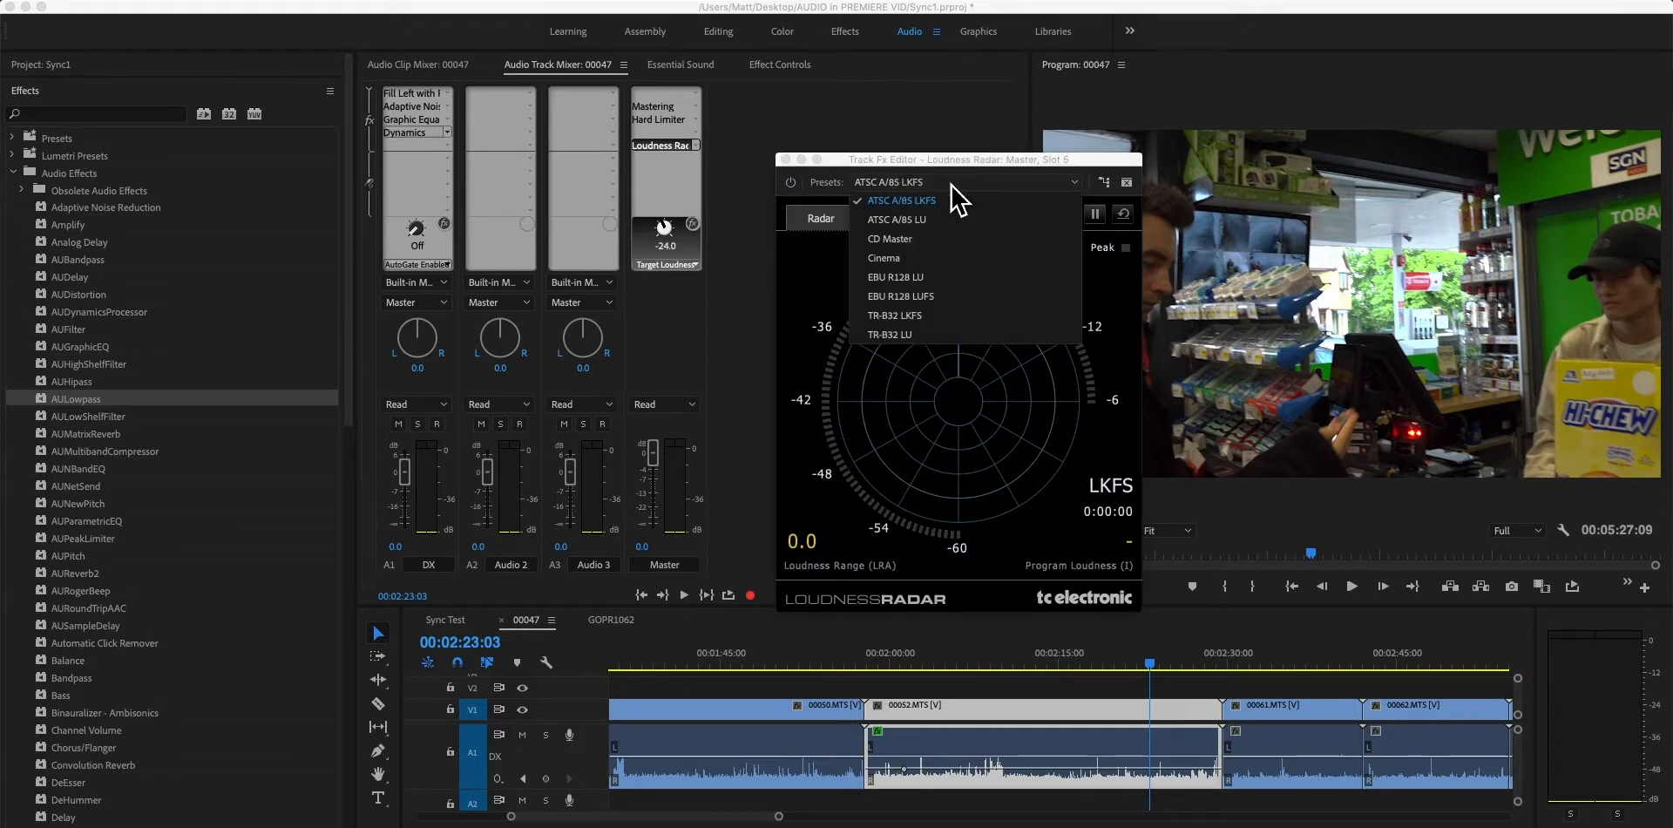
{"action": "left_click", "coordinate": [934, 297]}
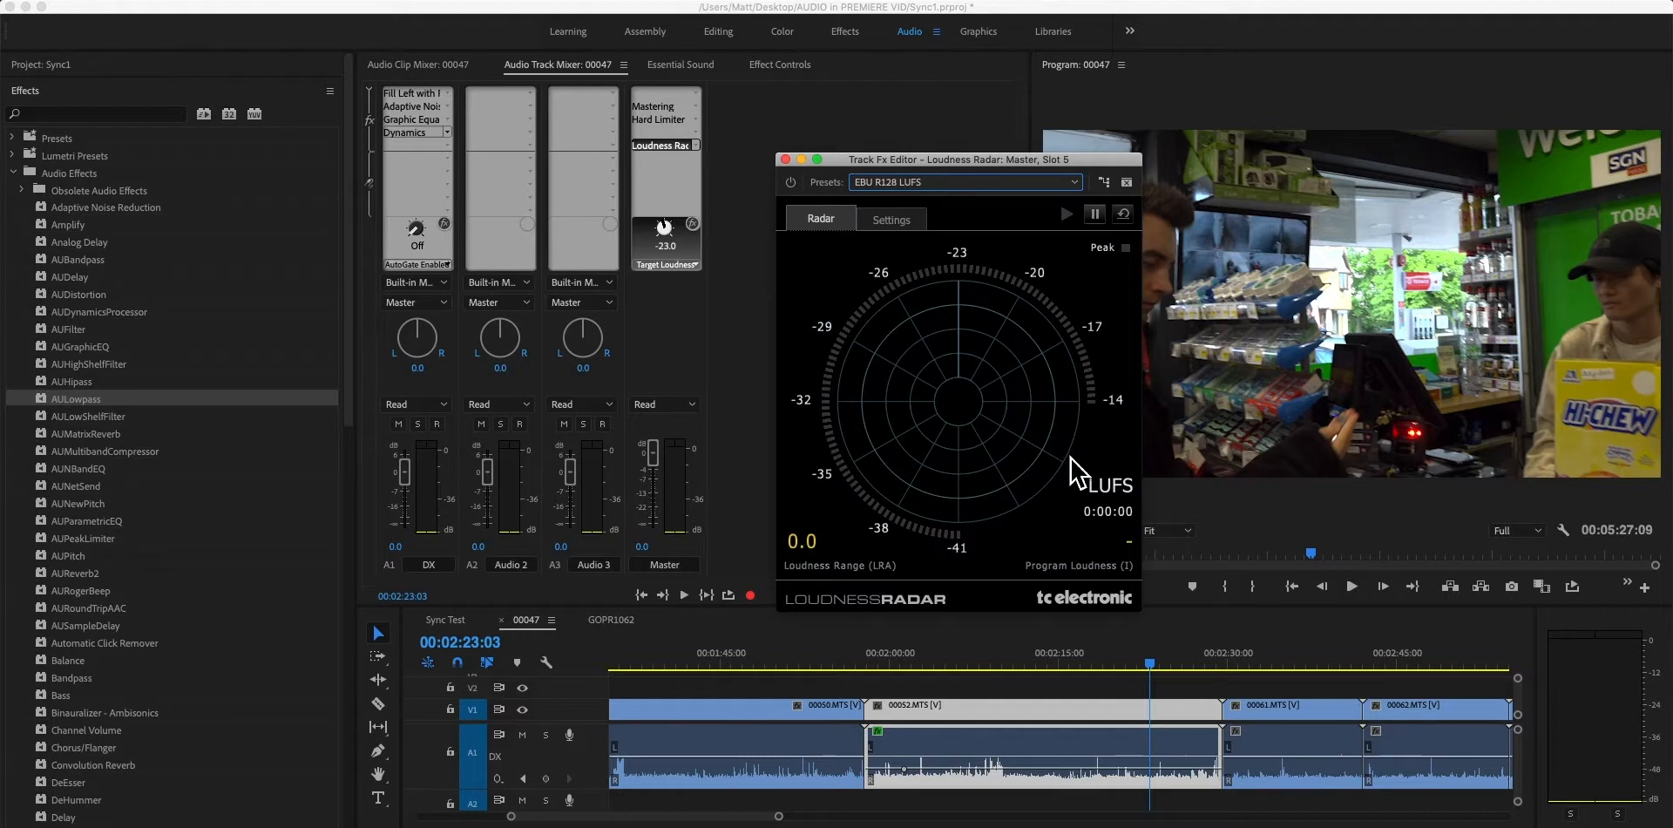
{"action": "left_click_drag", "start_coordinate": [1001, 163], "coordinate": [962, 111]}
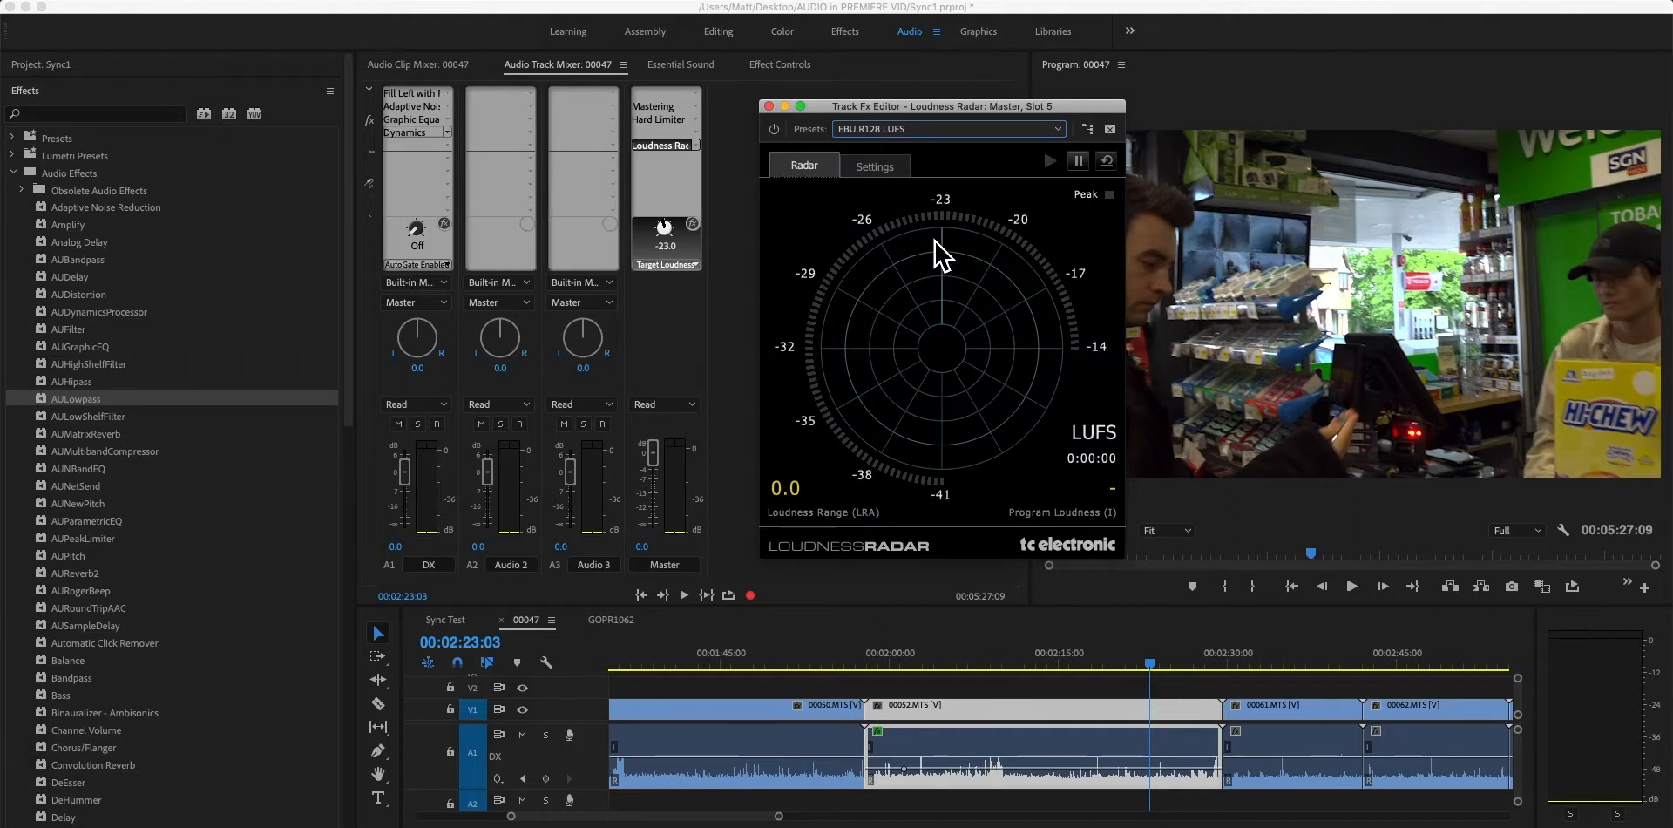
{"action": "mouse_move", "coordinate": [989, 111]}
{"action": "left_mouse_down"}
{"action": "mouse_move", "coordinate": [1018, 114]}
{"action": "mouse_move", "coordinate": [990, 109]}
{"action": "left_mouse_up"}
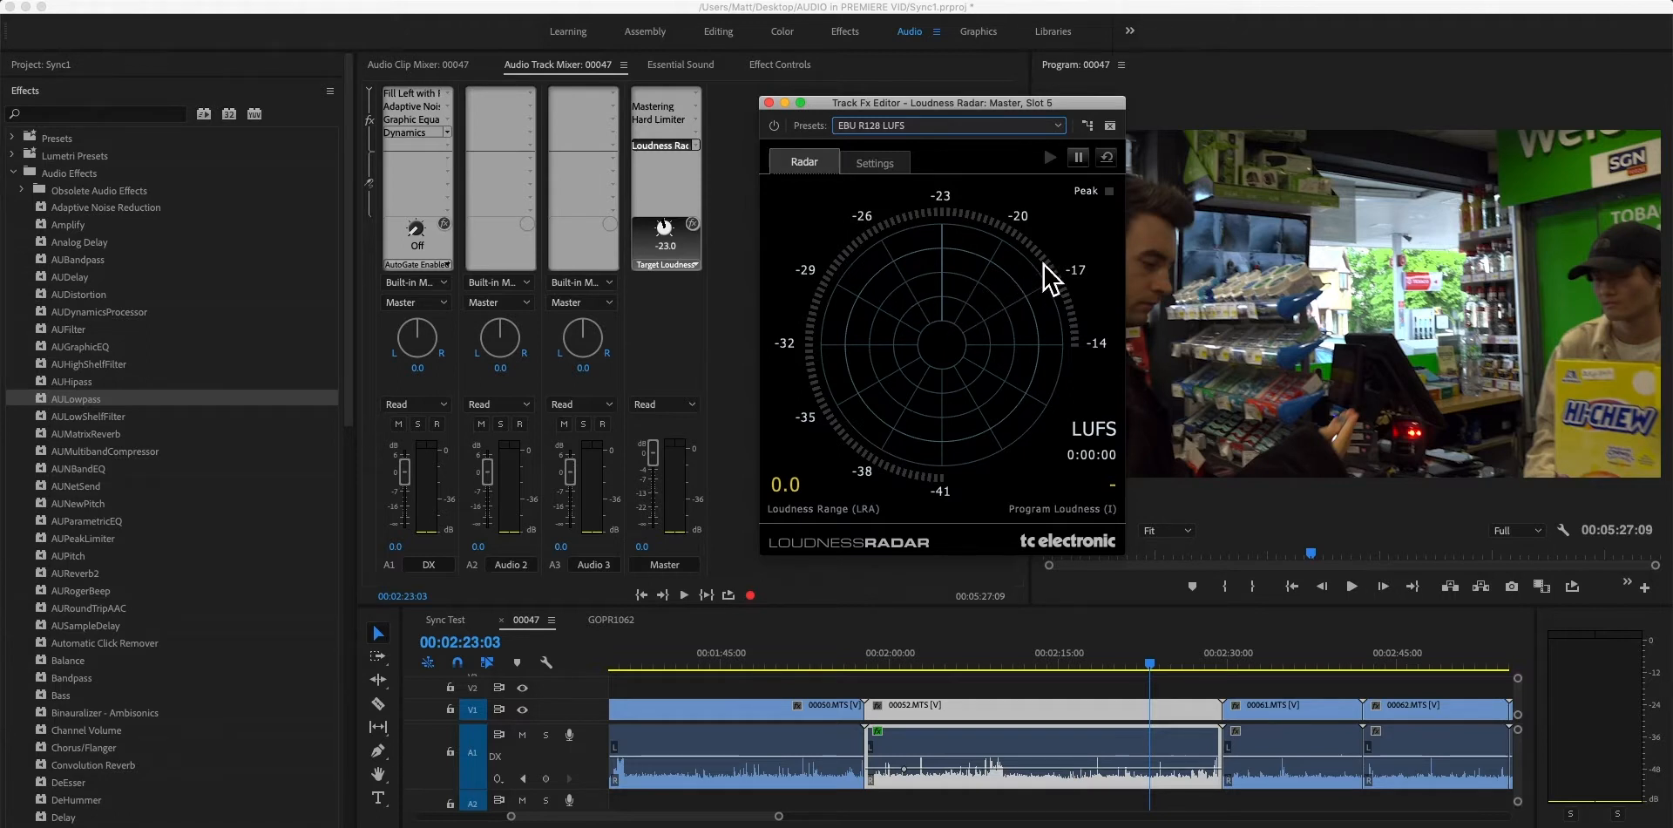
{"action": "left_click", "coordinate": [769, 102]}
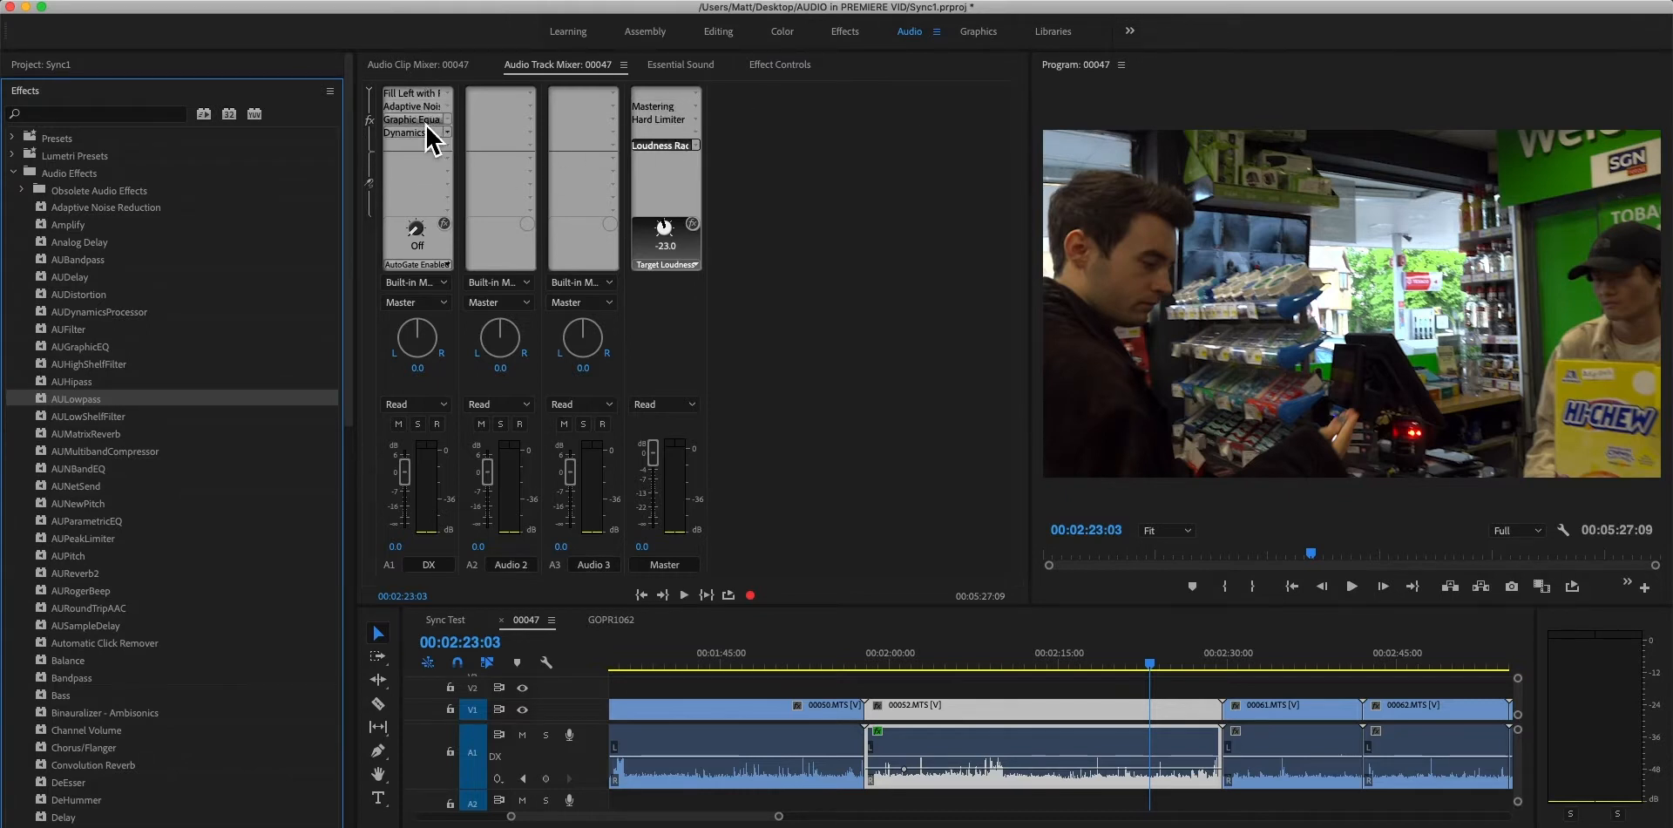
Hide and show the track mixer's effects and sends area to compare both layouts, leaving it shown.
{"action": "left_click", "coordinate": [368, 89]}
{"action": "left_click", "coordinate": [369, 90]}
{"action": "left_click", "coordinate": [369, 90]}
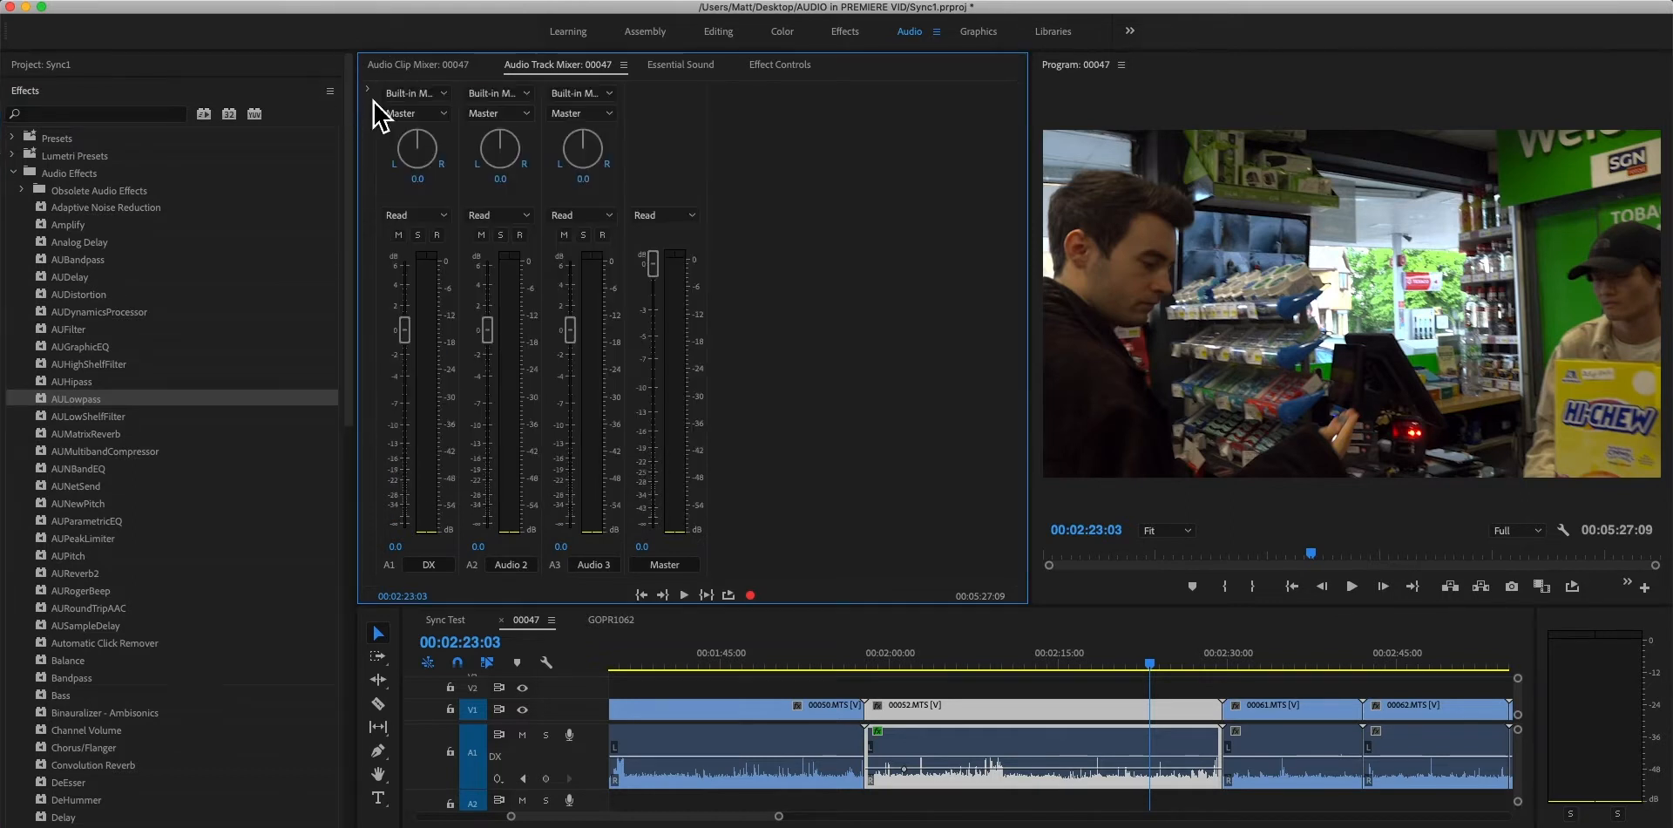
{"action": "left_click", "coordinate": [374, 407]}
{"action": "left_click", "coordinate": [369, 90]}
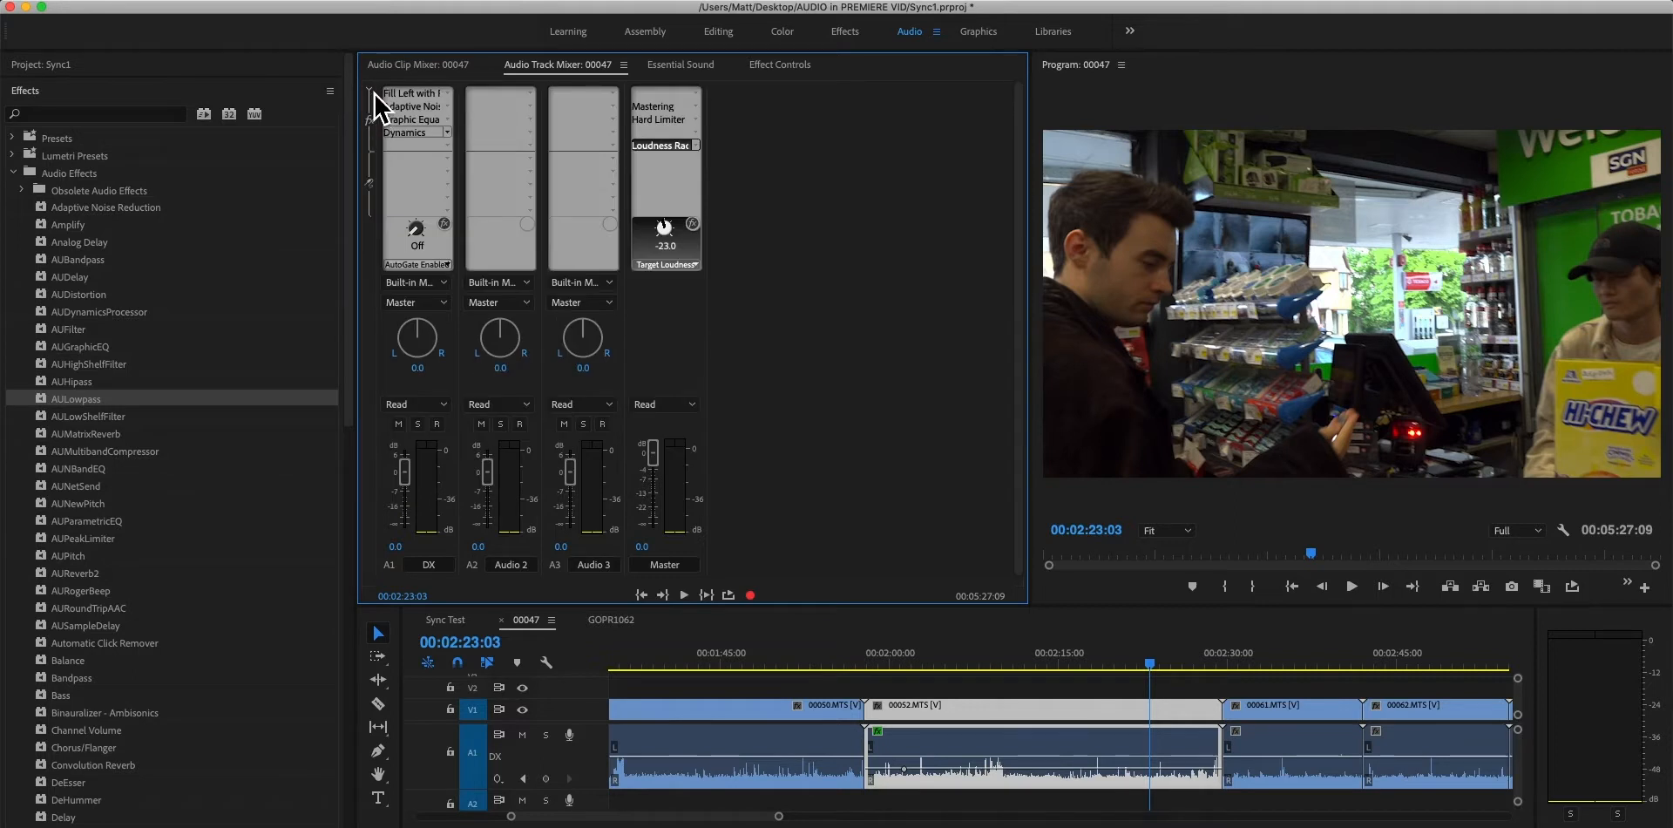
{"action": "left_click", "coordinate": [369, 90]}
{"action": "left_click", "coordinate": [370, 91]}
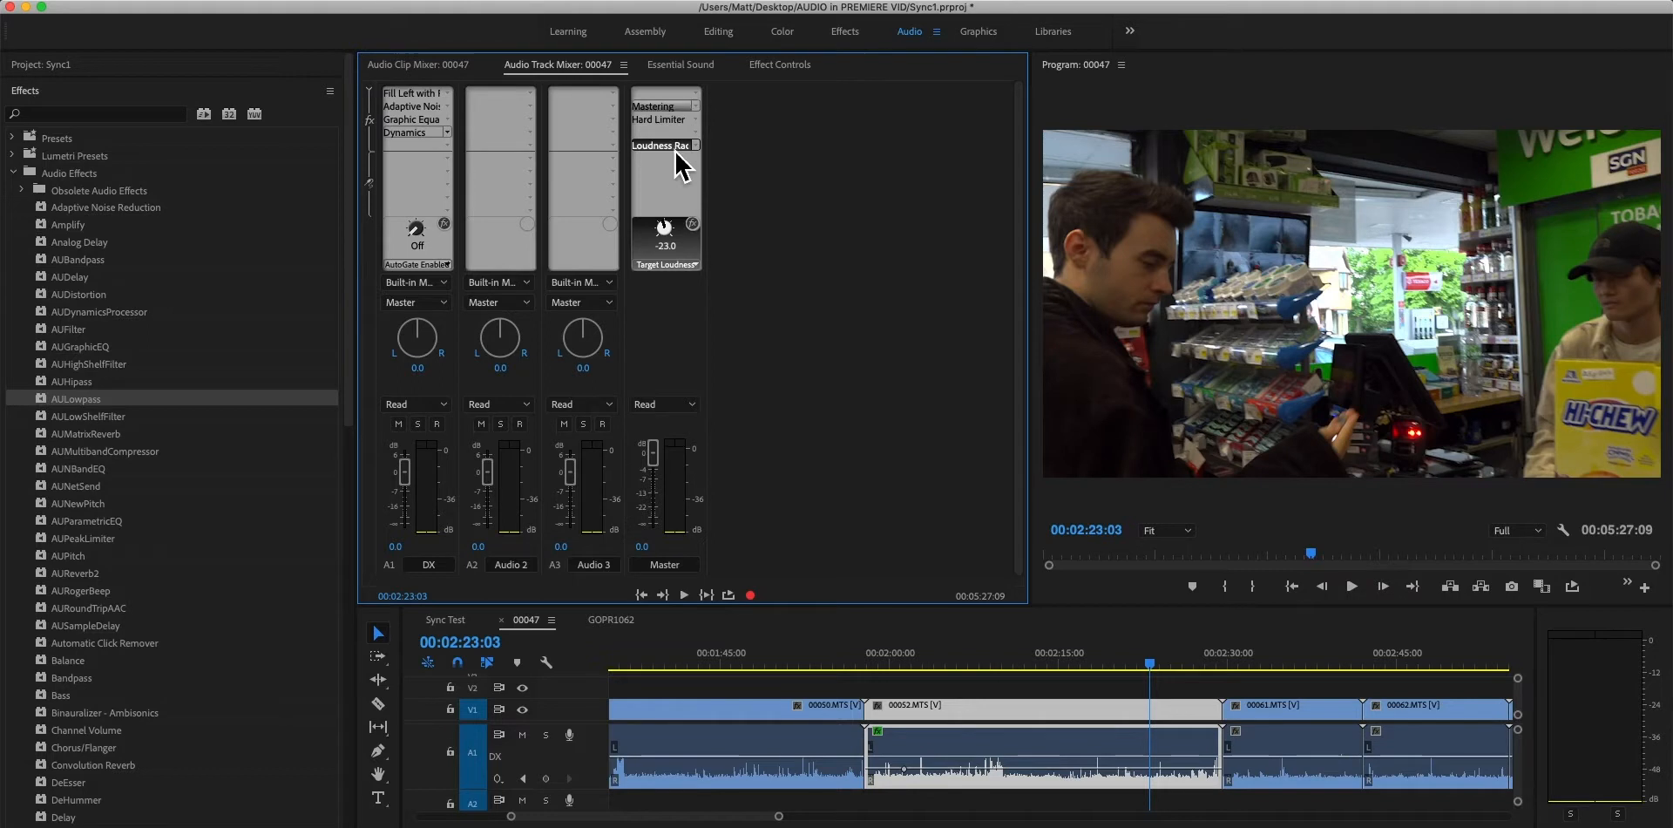
{"action": "left_click", "coordinate": [369, 91]}
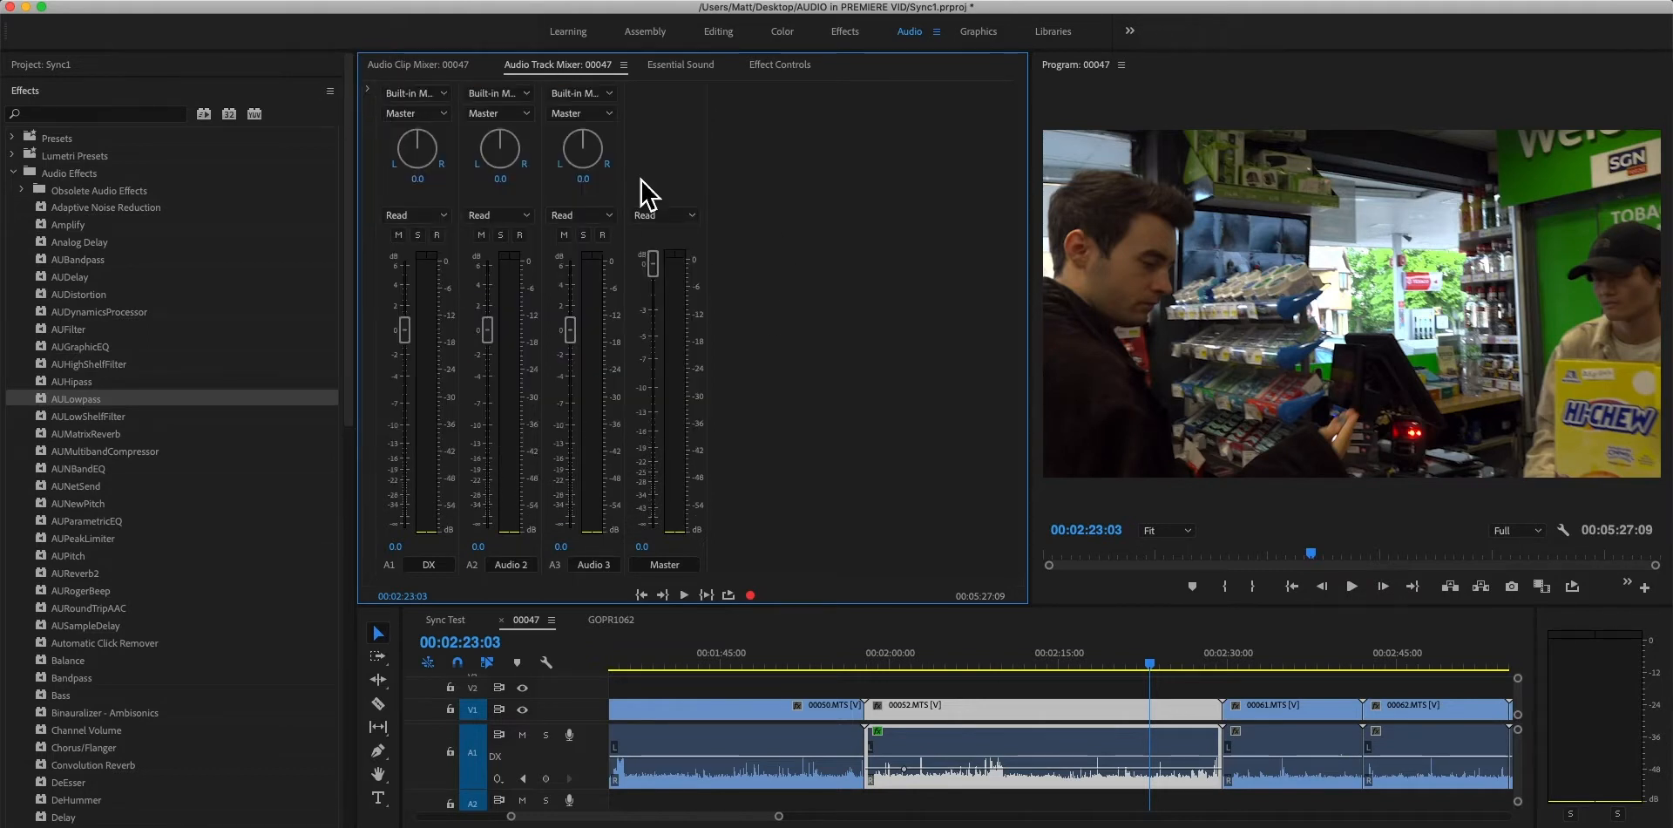
{"action": "left_click", "coordinate": [369, 90]}
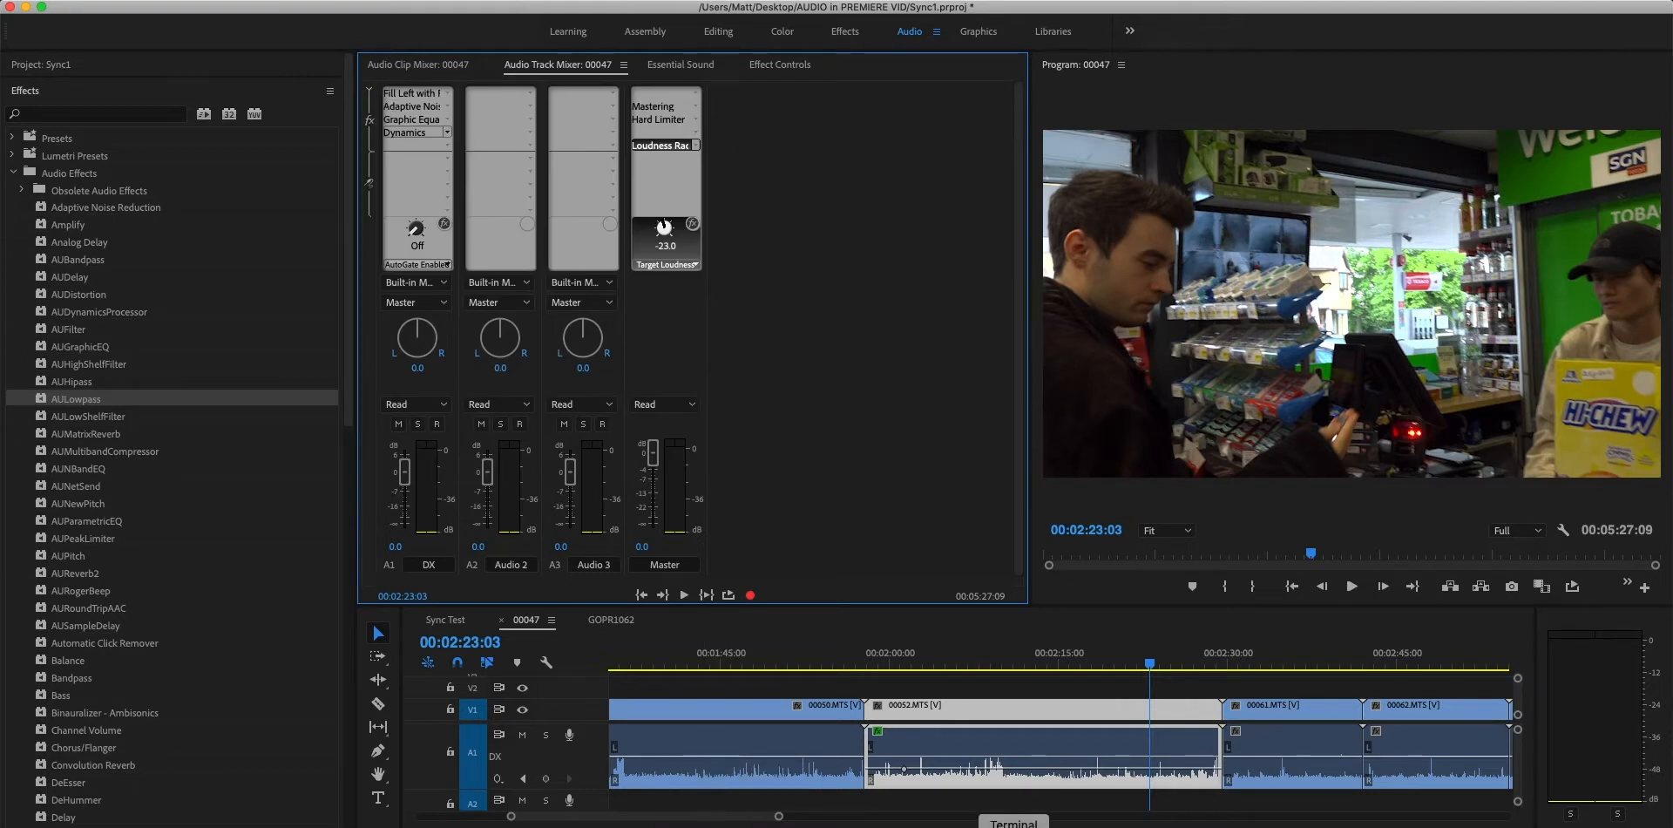
Select clip 00061.MTS on the timeline and view its Essential Sound audio types and its Effect Controls.
{"action": "left_click", "coordinate": [993, 738]}
{"action": "left_click", "coordinate": [1248, 720]}
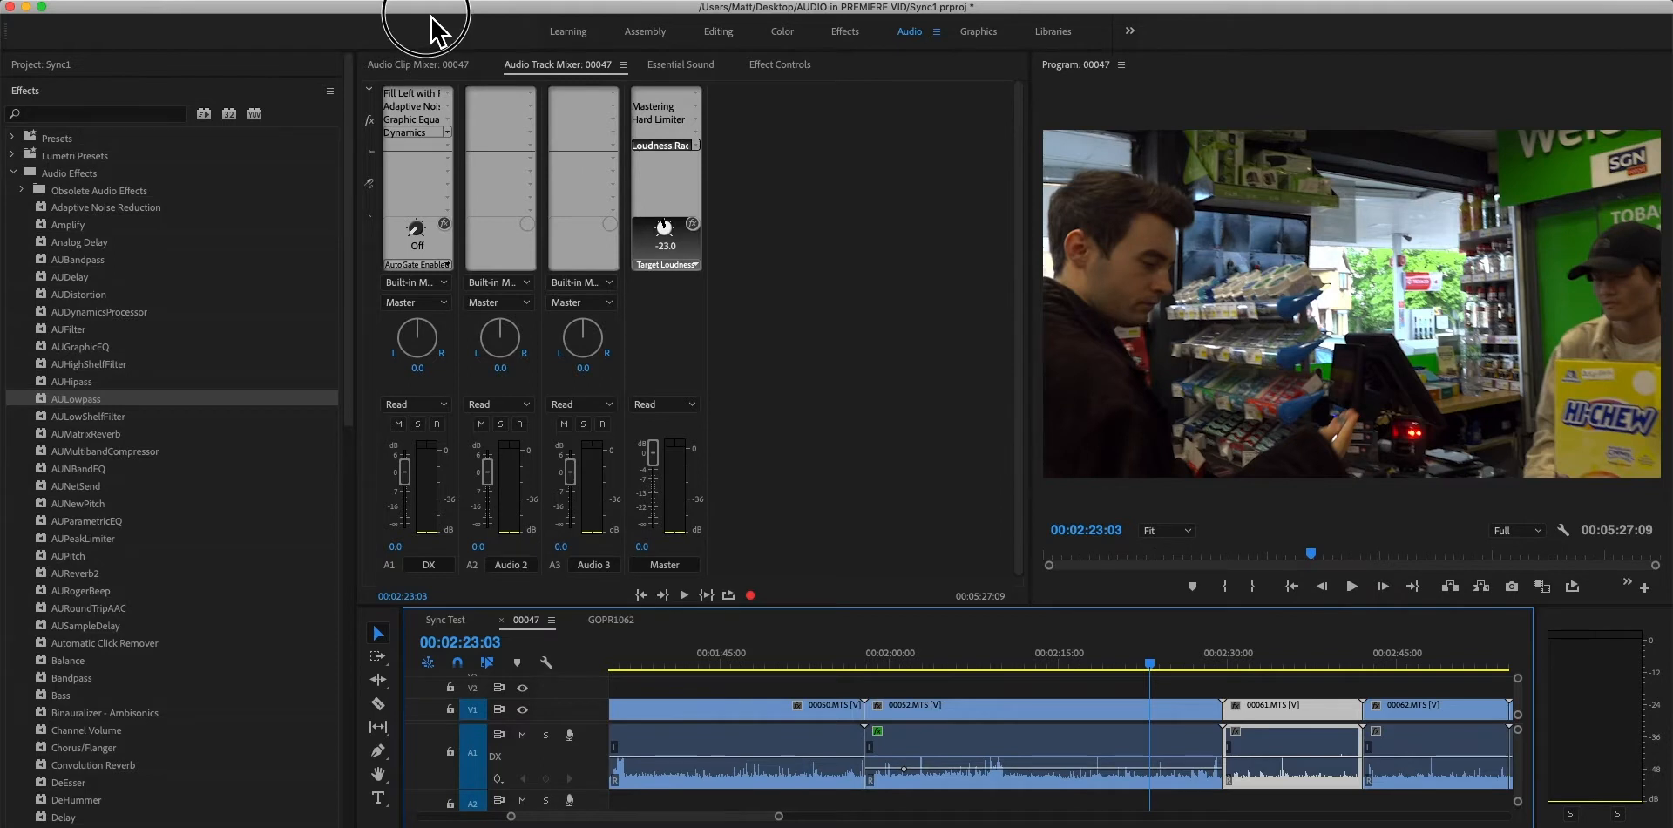
{"action": "left_click", "coordinate": [678, 65]}
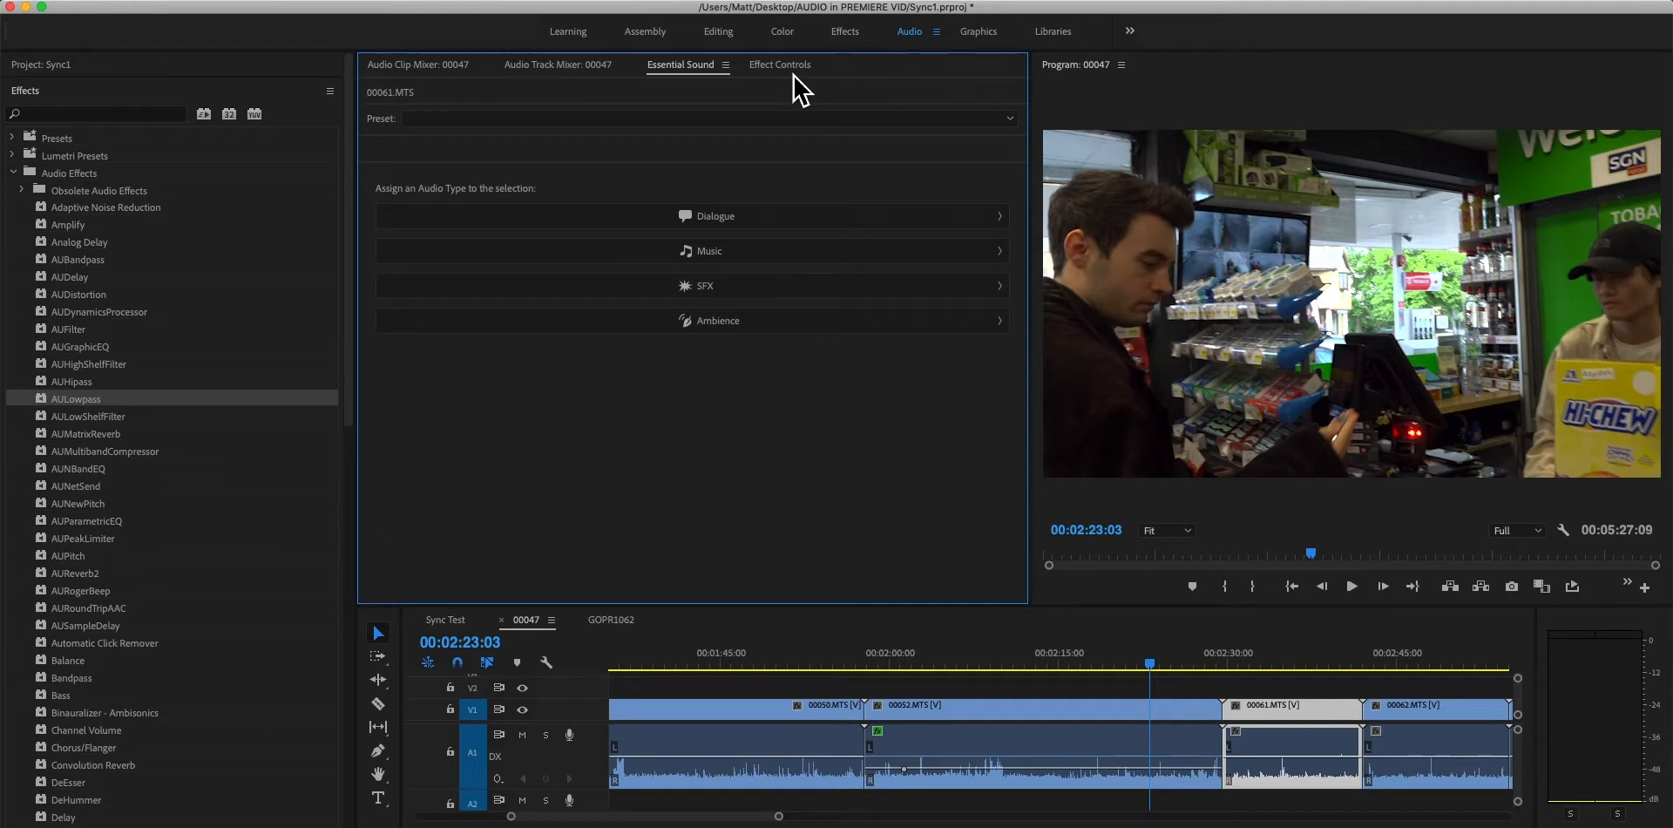
{"action": "left_click", "coordinate": [98, 115]}
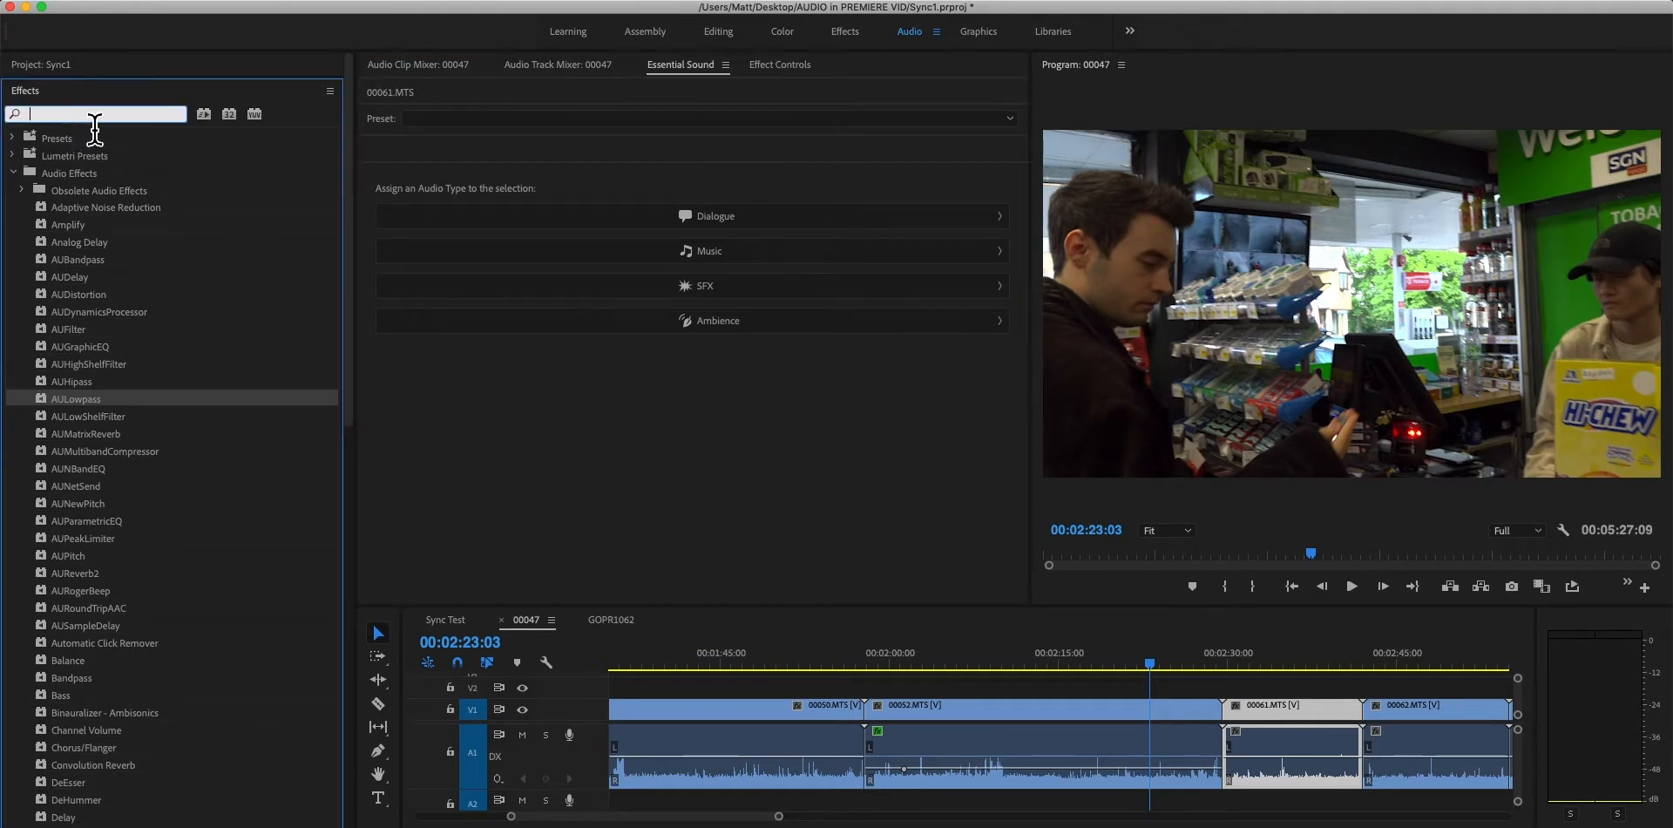
{"action": "left_click", "coordinate": [782, 66]}
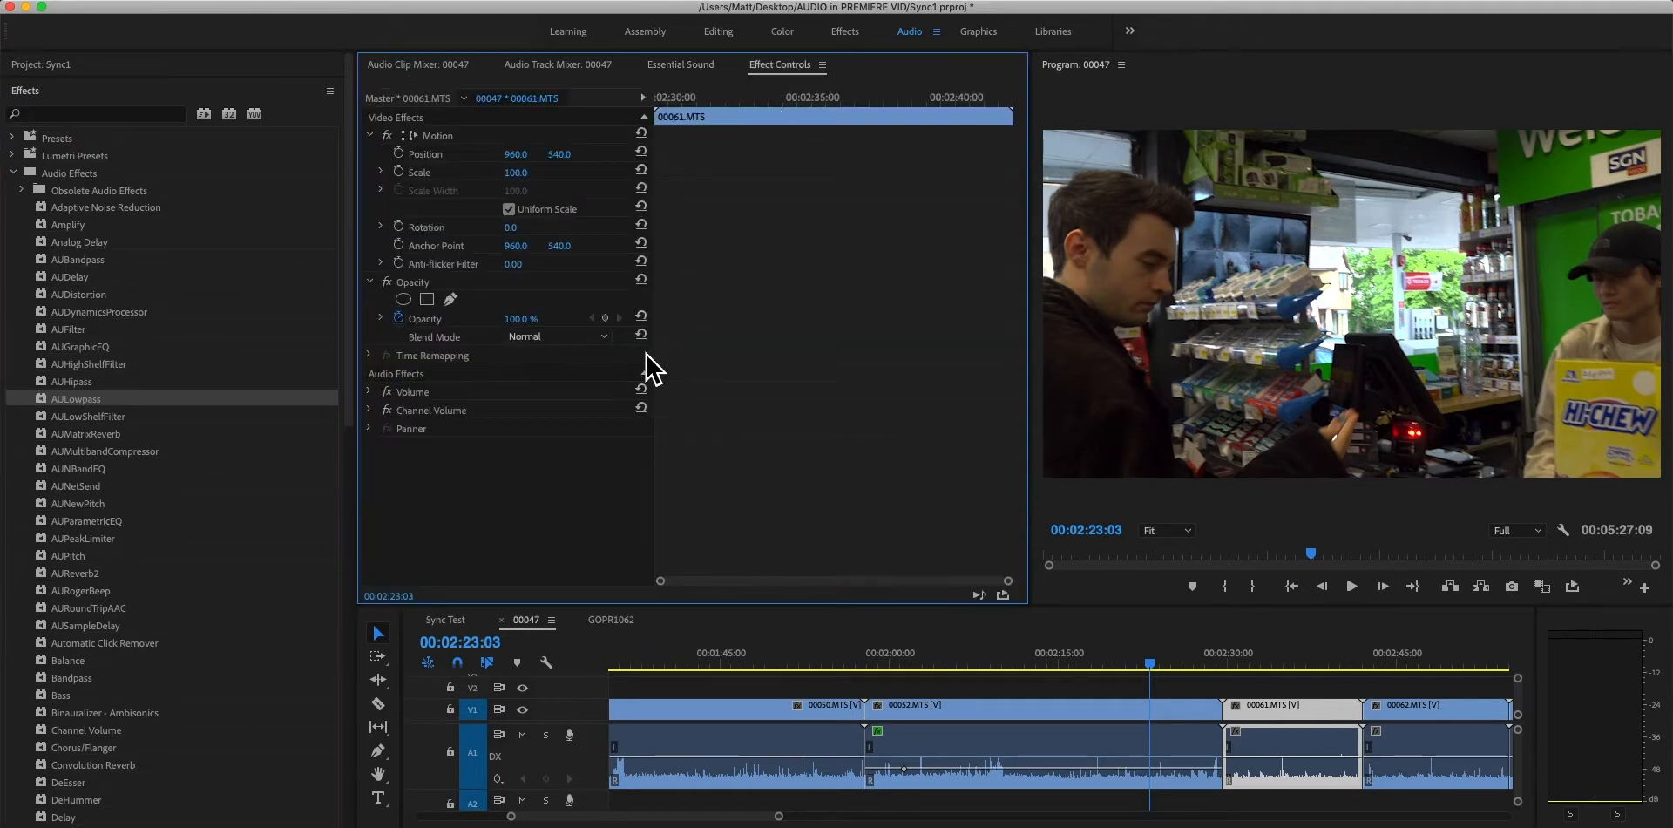
Apply the AULowpass effect to clip 00061.MTS and play the clip from near its start.
{"action": "left_click_drag", "start_coordinate": [87, 399], "coordinate": [1270, 671]}
{"action": "left_click", "coordinate": [1270, 667]}
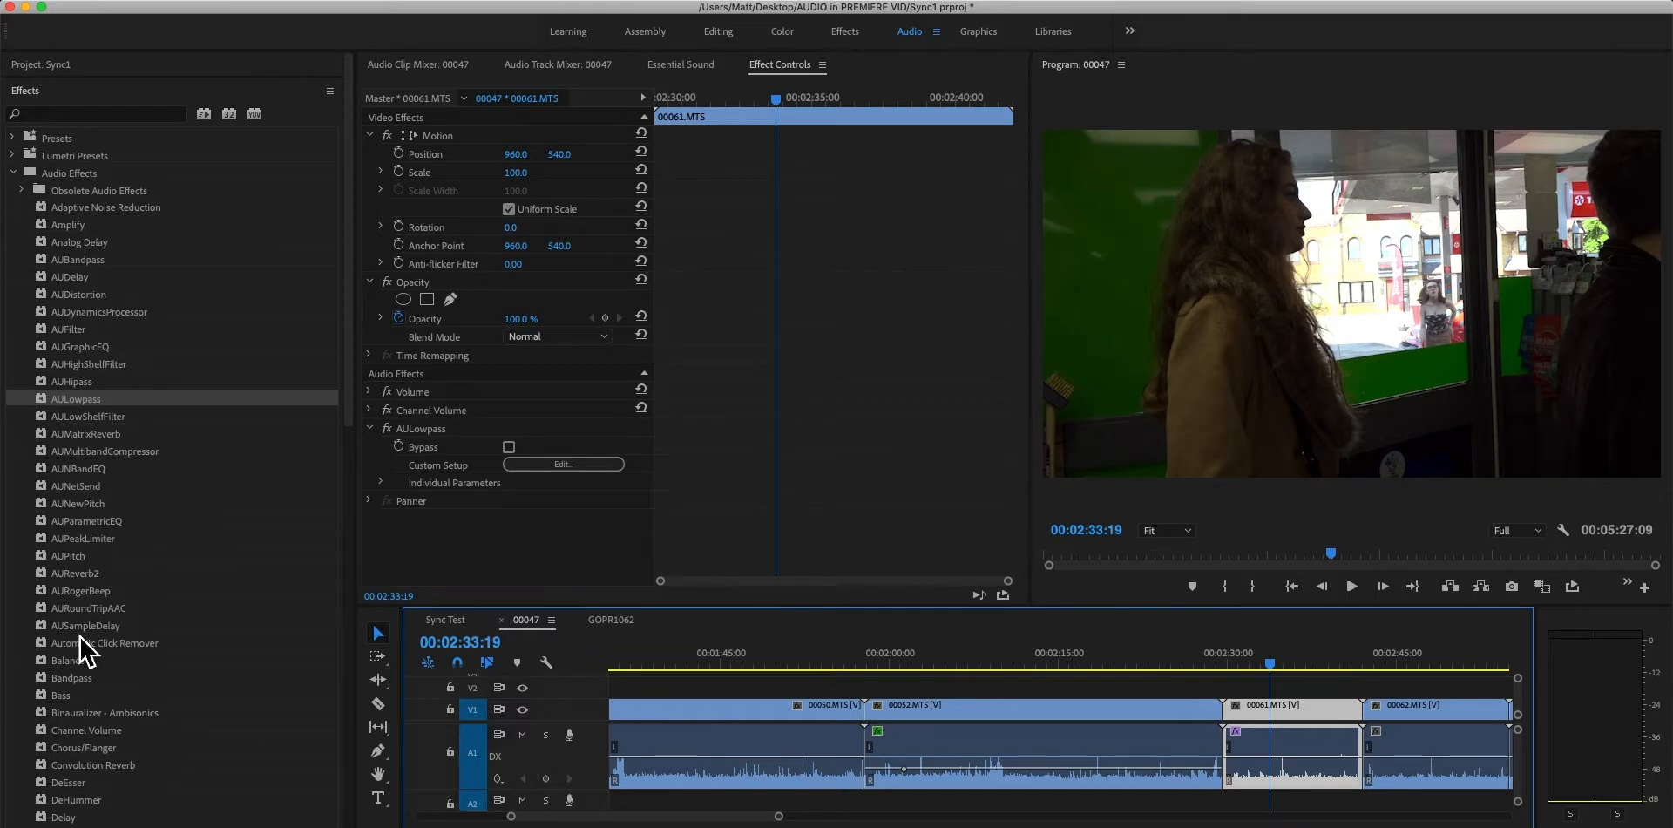
{"action": "left_click", "coordinate": [1253, 669]}
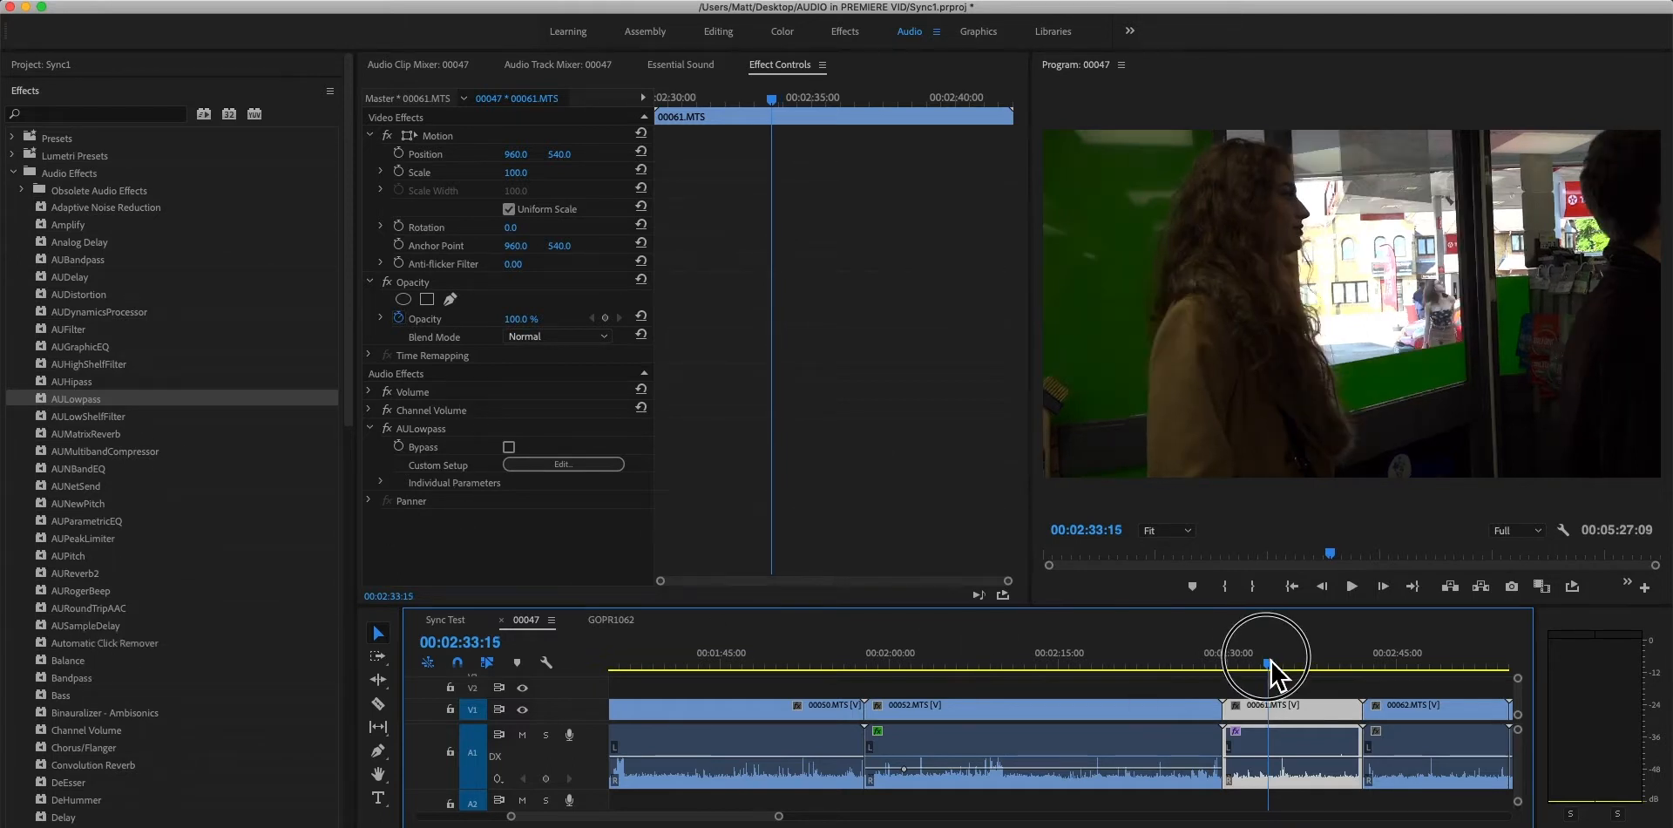
{"action": "key", "text": "space"}
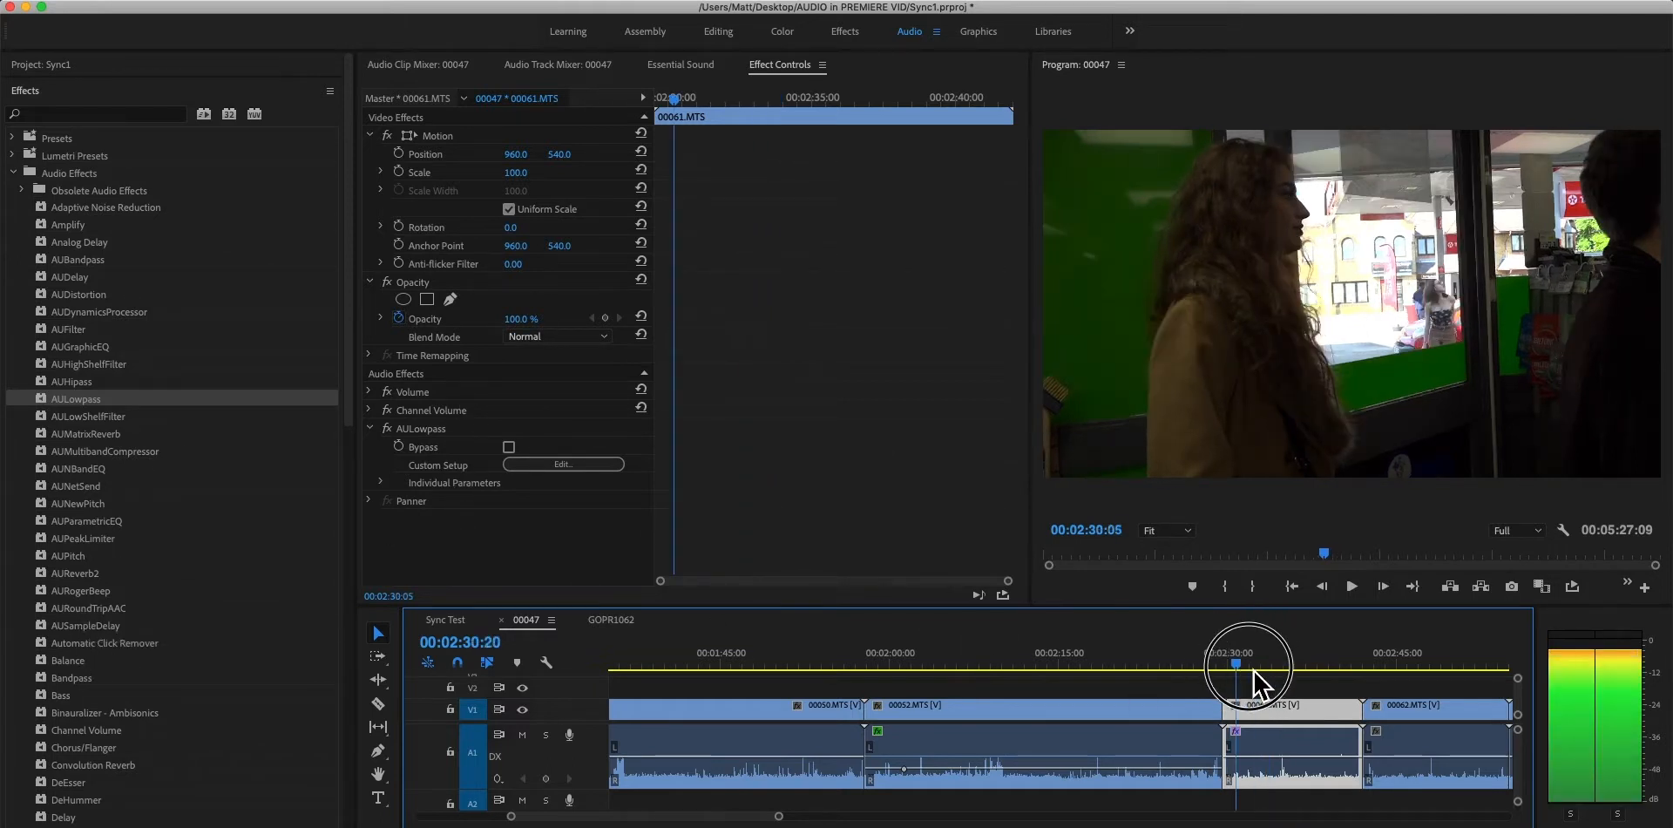
Assign the Dialogue audio type to clip 00061.MTS and enable its Dynamics, EQ with the Background Voice preset, and clip volume Level.
{"action": "left_click", "coordinate": [697, 68]}
{"action": "left_click", "coordinate": [784, 218]}
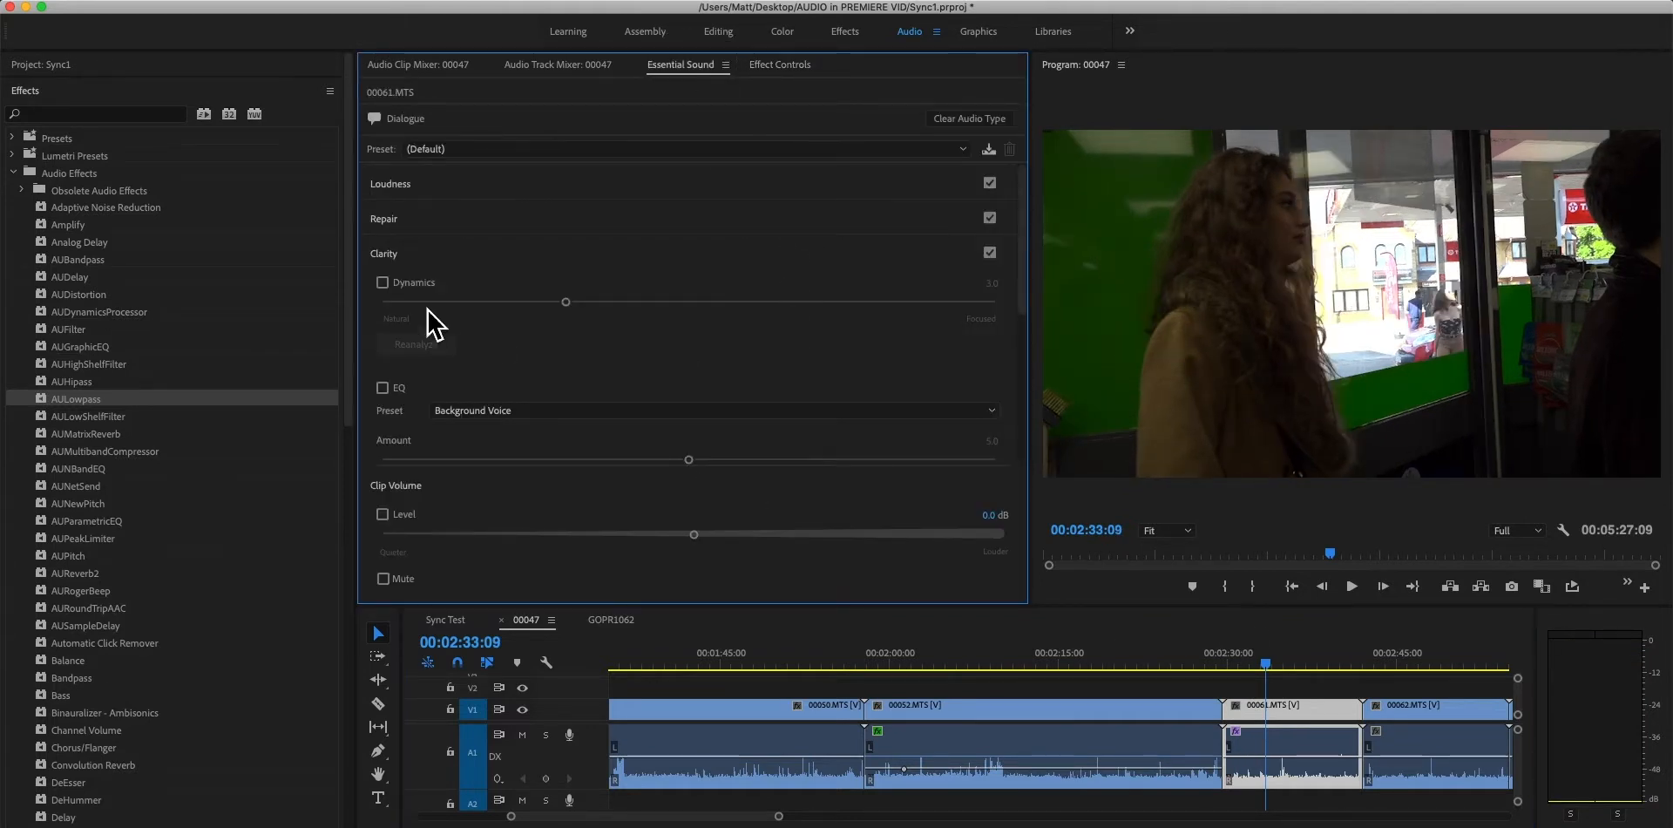
{"action": "left_click", "coordinate": [382, 283]}
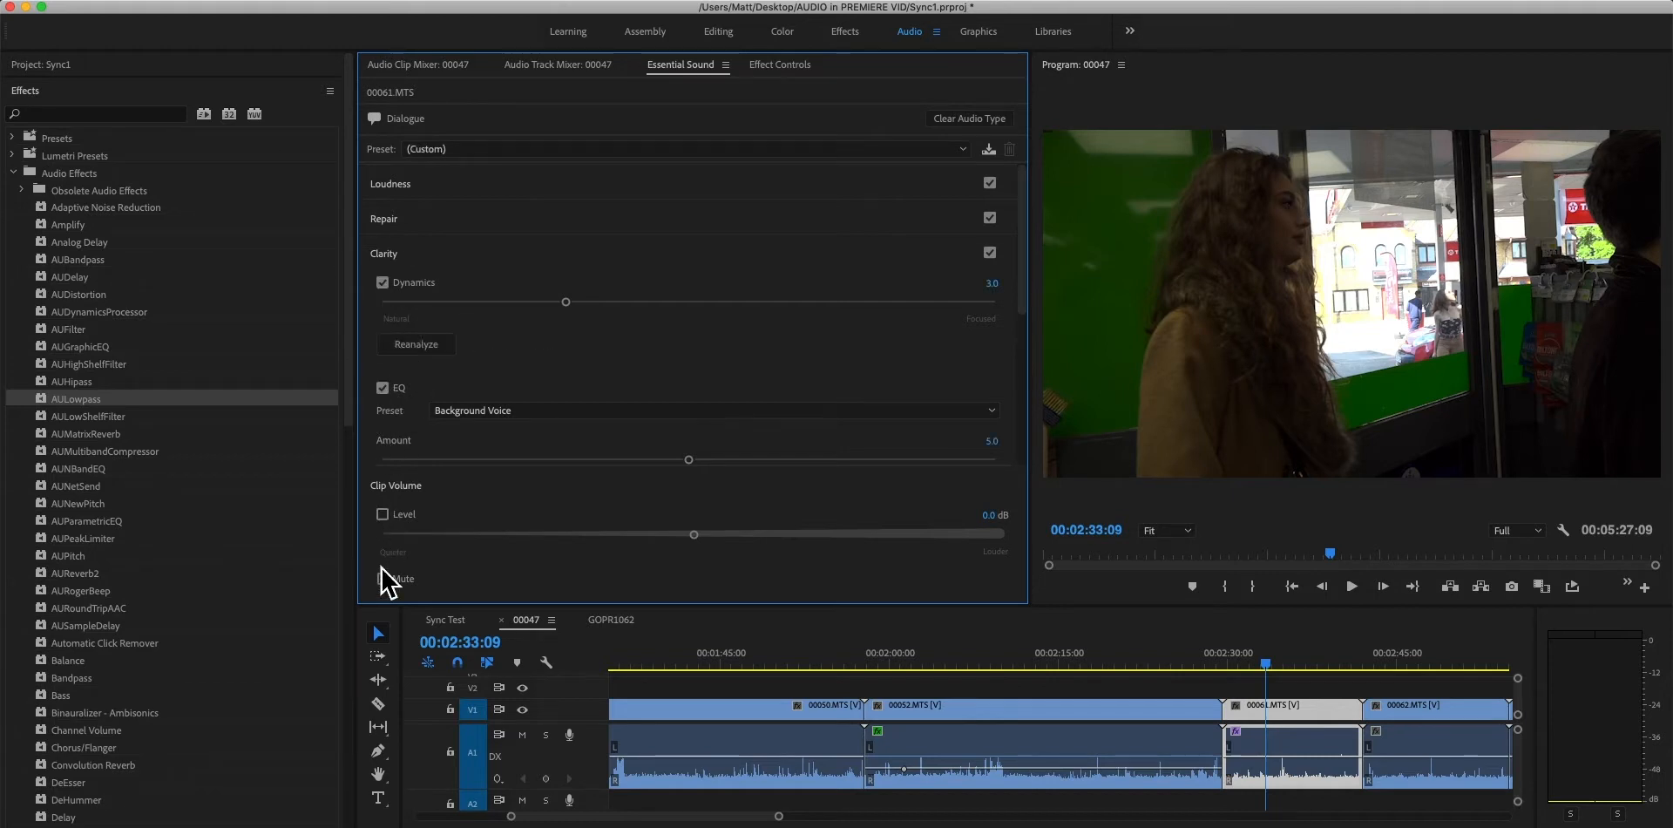
{"action": "left_click", "coordinate": [382, 515]}
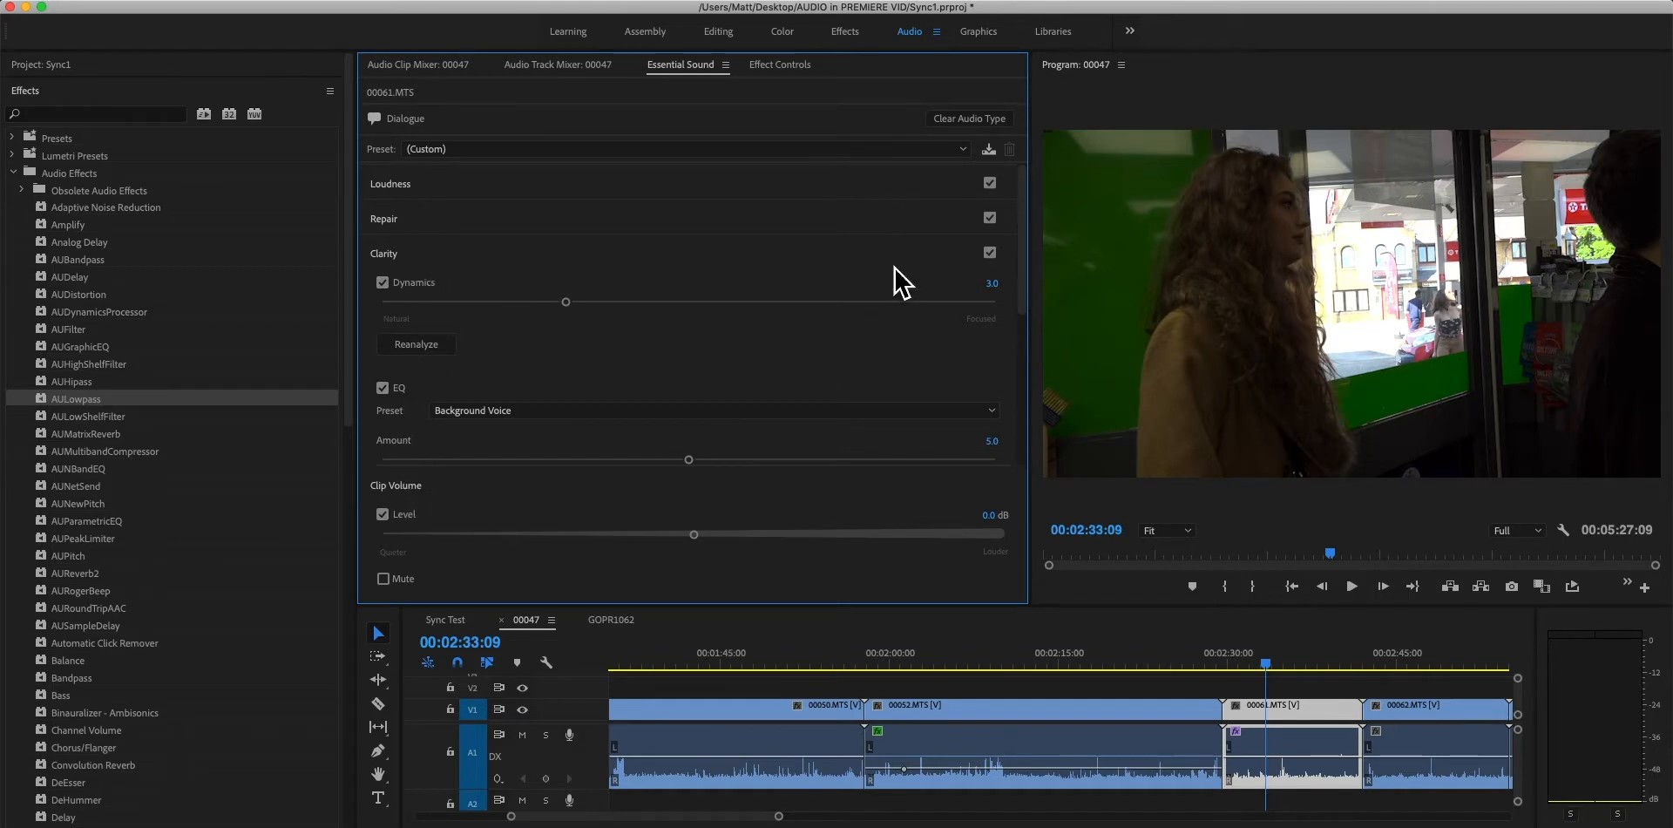
{"action": "scroll", "coordinate": [941, 345], "scroll_direction": "down", "scroll_amount": 6}
{"action": "scroll", "coordinate": [924, 348], "scroll_direction": "up", "scroll_amount": 5}
Delete the Dynamics Processing, Graphic Equalizer (10 Bands) and Hard Limiter effects from clip 00061.MTS, and select its AULowpass effect.
{"action": "left_click", "coordinate": [781, 66]}
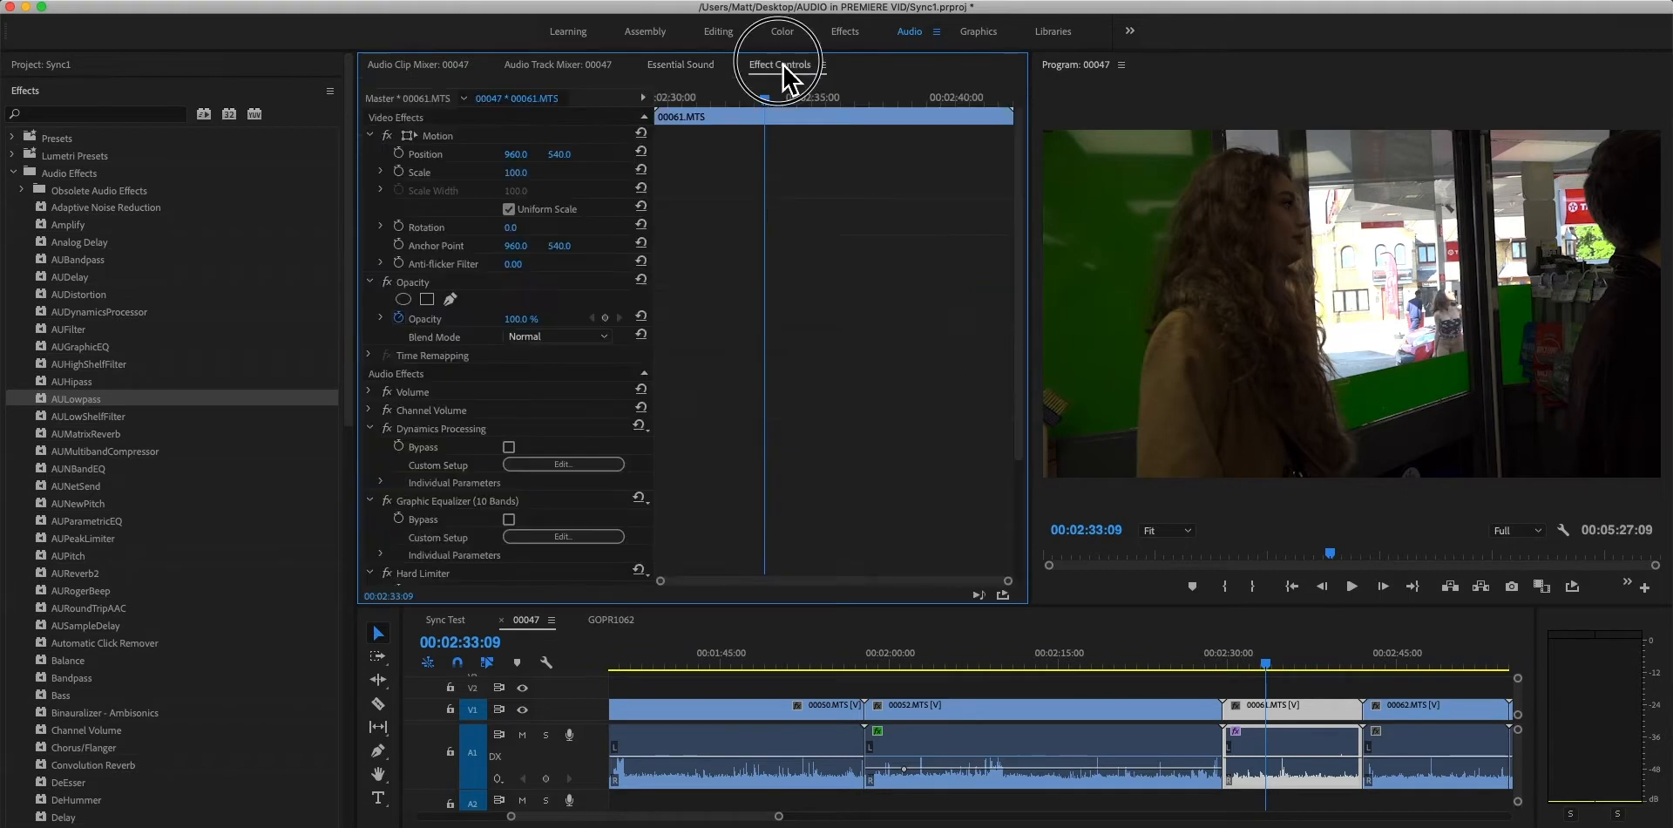
{"action": "scroll", "coordinate": [641, 371], "scroll_direction": "down", "scroll_amount": 5}
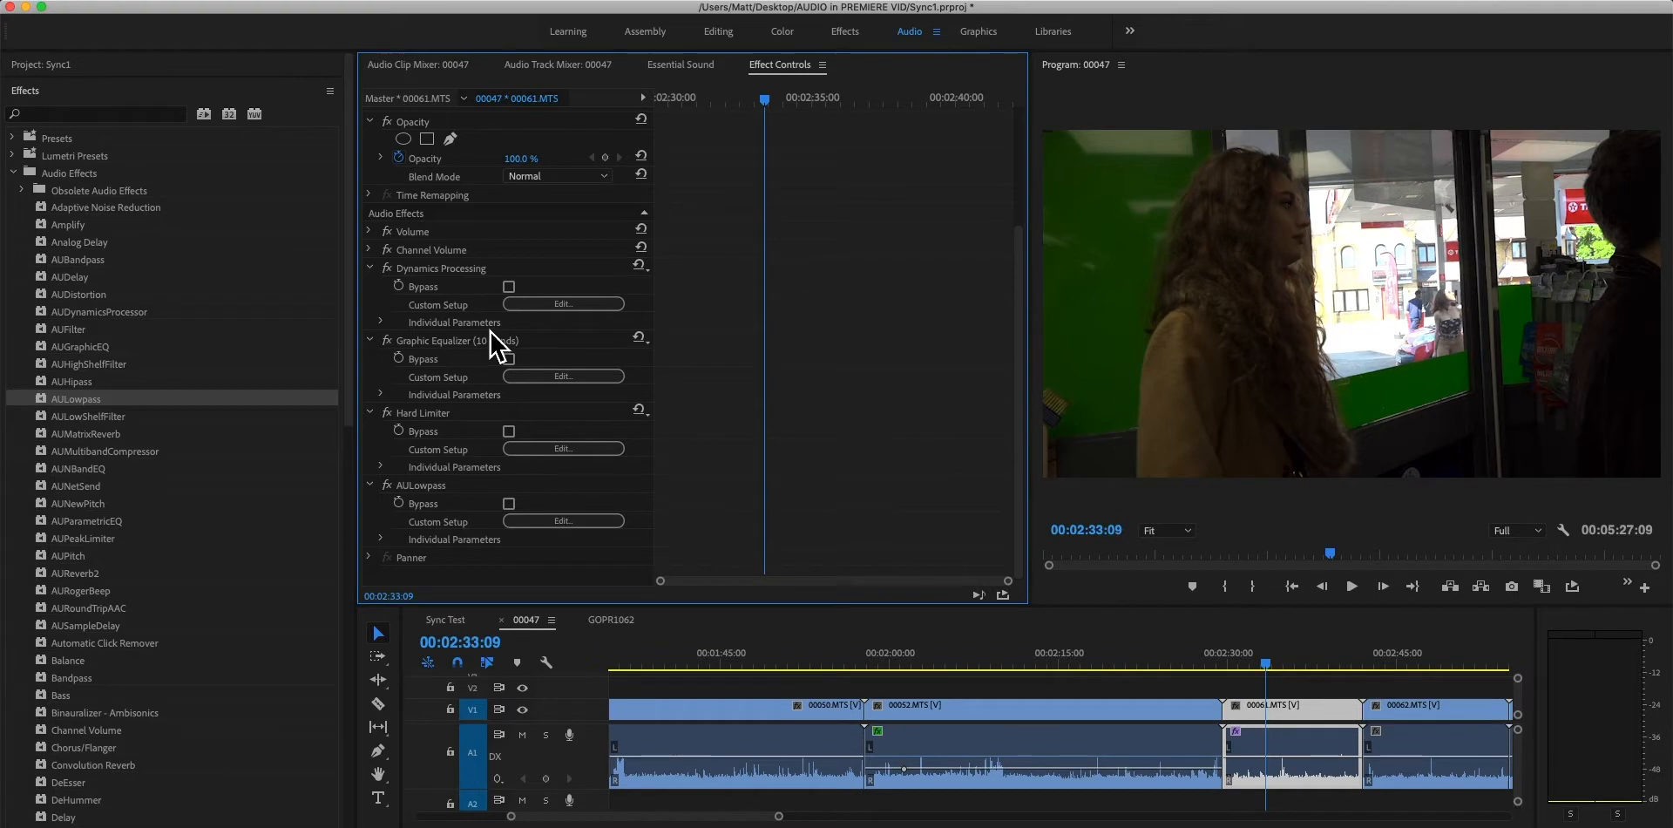
{"action": "left_click", "coordinate": [462, 291]}
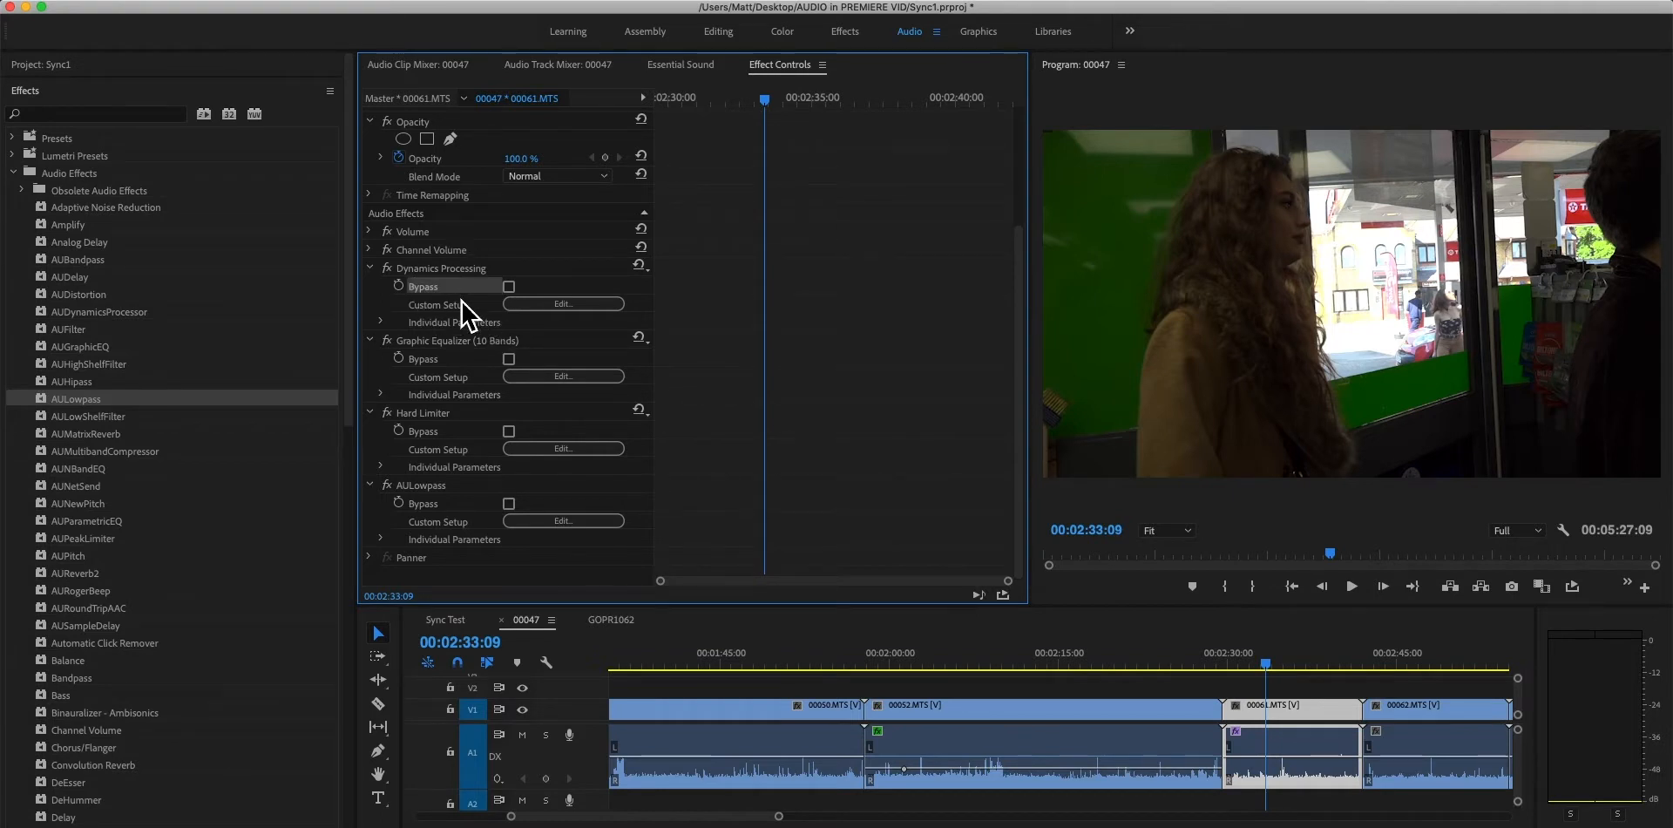
{"action": "key", "text": "Delete"}
{"action": "left_click", "coordinate": [462, 291]}
{"action": "key", "text": "Delete"}
{"action": "left_click", "coordinate": [462, 291]}
{"action": "key", "text": "Delete"}
{"action": "left_click", "coordinate": [466, 431]}
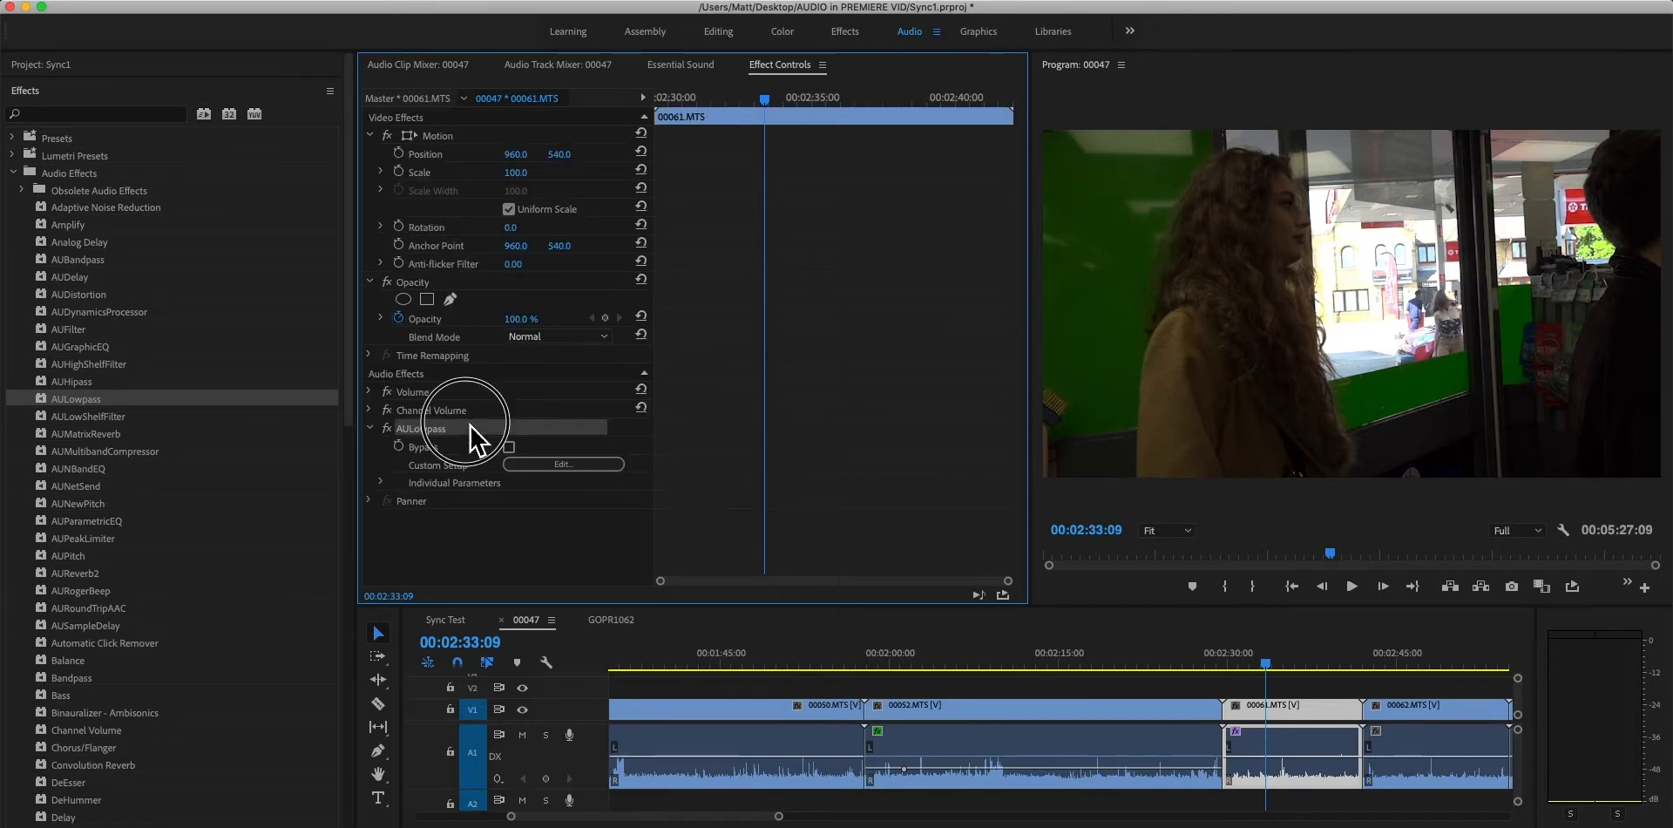
Delete the AULowpass effect from clip 00061.MTS and review the clip's Dialogue settings in Essential Sound.
{"action": "key", "text": "Delete"}
{"action": "left_click", "coordinate": [686, 66]}
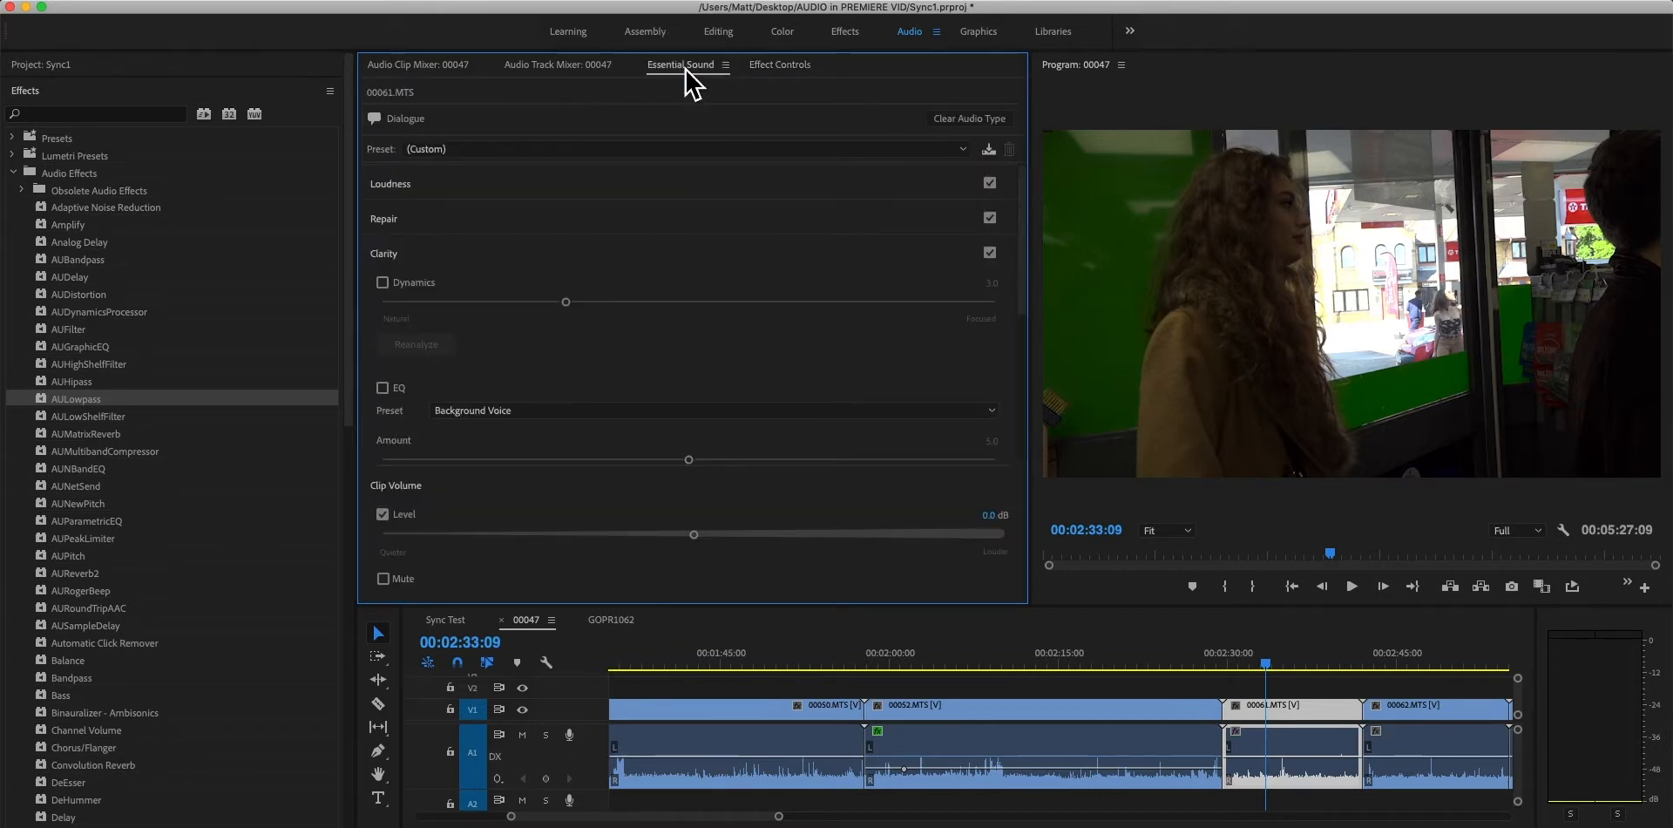
{"action": "scroll", "coordinate": [744, 372], "scroll_direction": "down", "scroll_amount": 5}
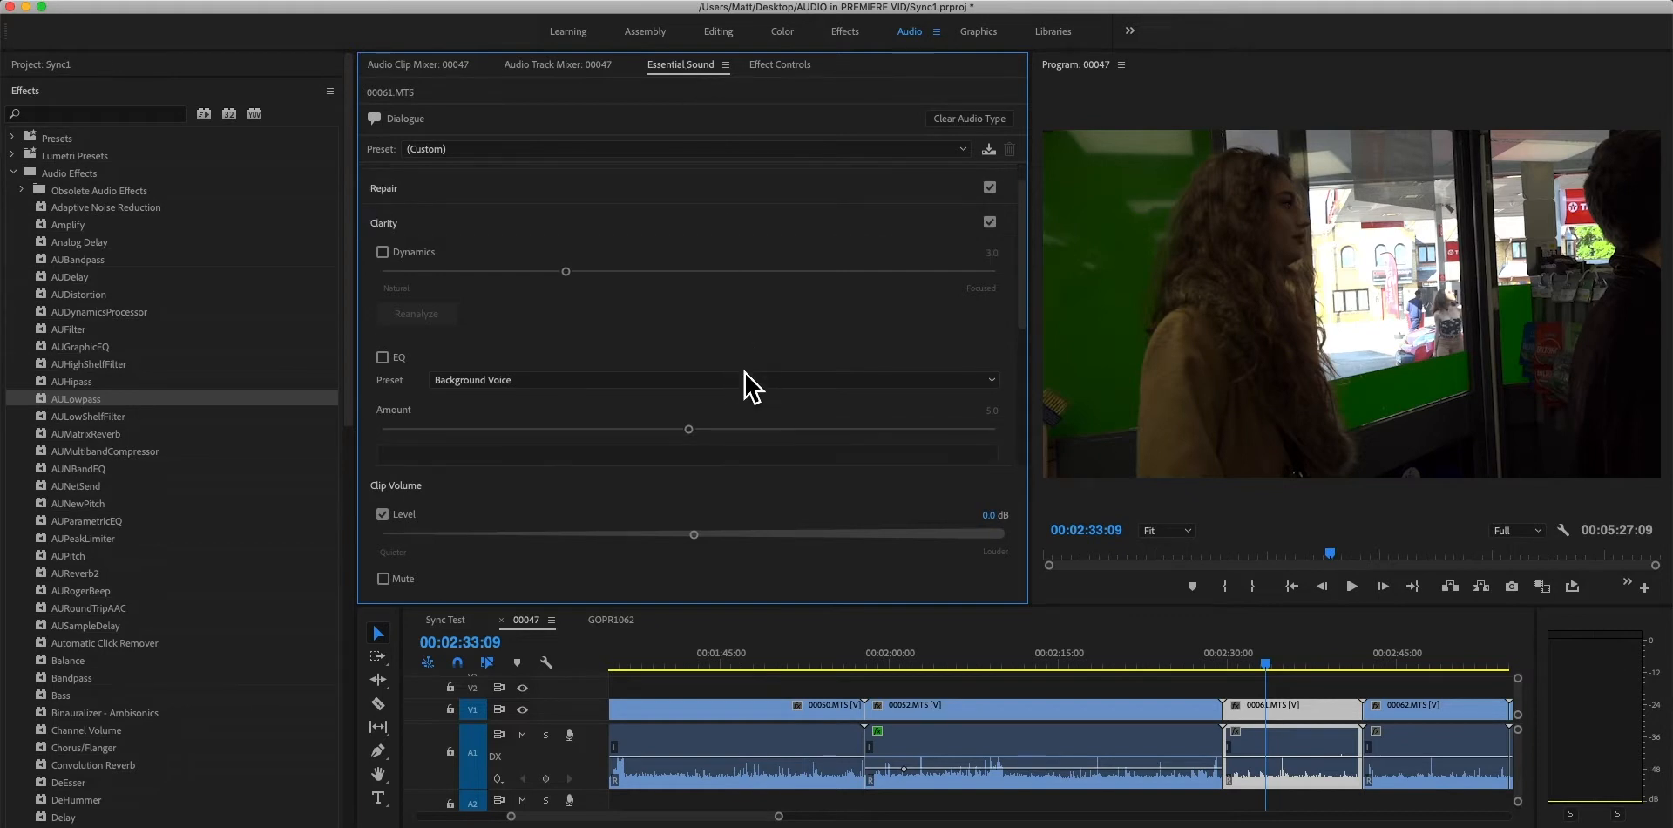
{"action": "scroll", "coordinate": [744, 371], "scroll_direction": "up", "scroll_amount": 5}
Move the playhead to 00:02:24:12 on clip 00052.MTS and show the whole 00047 sequence in the timeline.
{"action": "left_click", "coordinate": [1171, 655]}
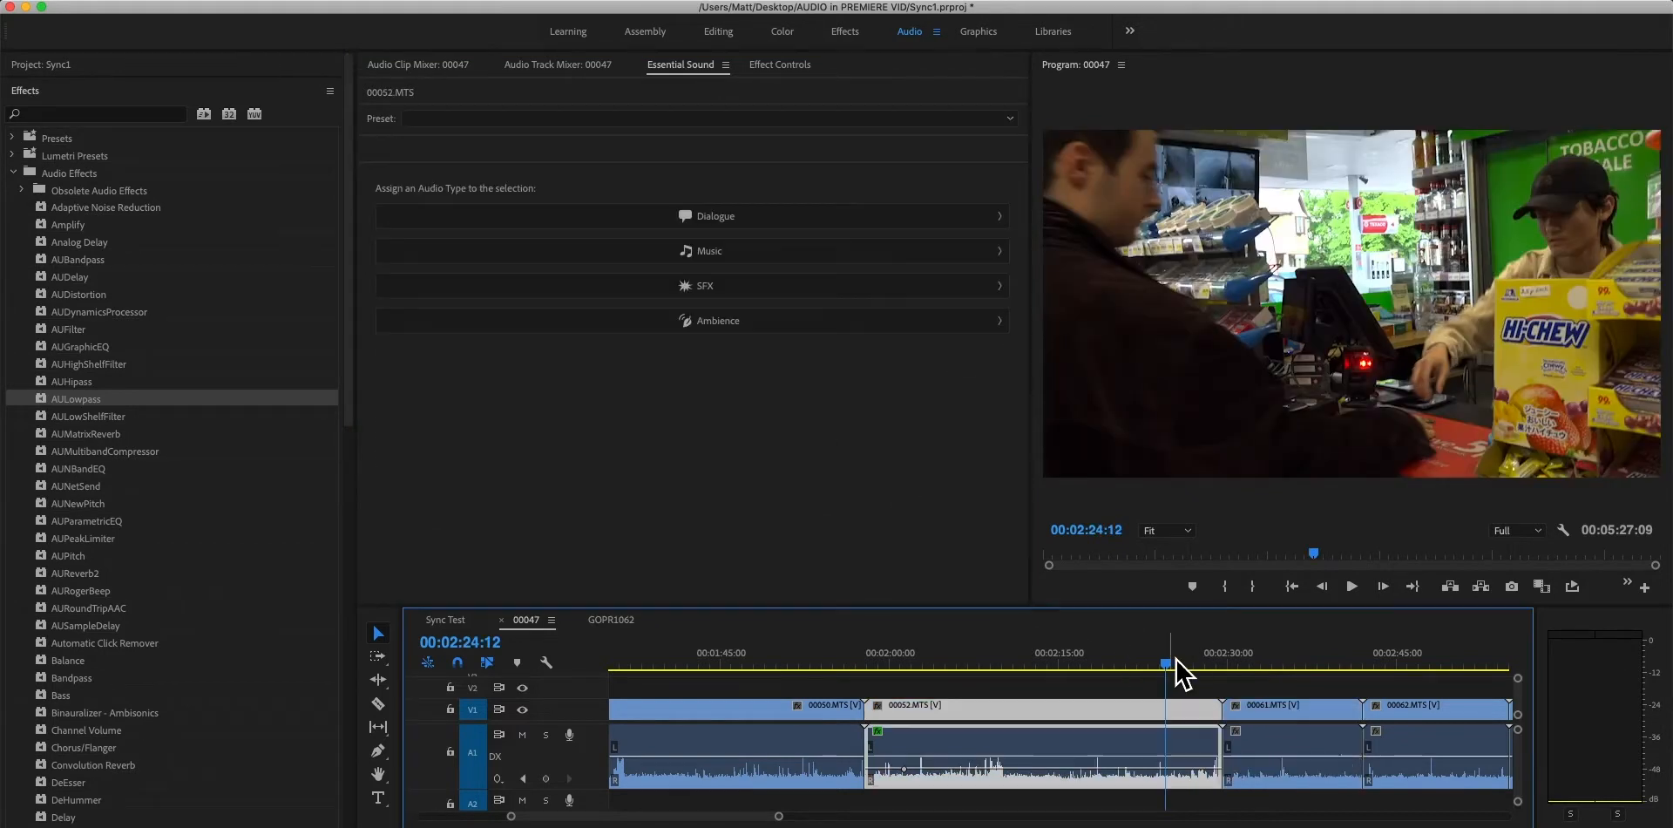
{"action": "key", "text": "minus"}
{"action": "key", "text": "minus"}
{"action": "key", "text": "minus"}
{"action": "key", "text": "minus"}
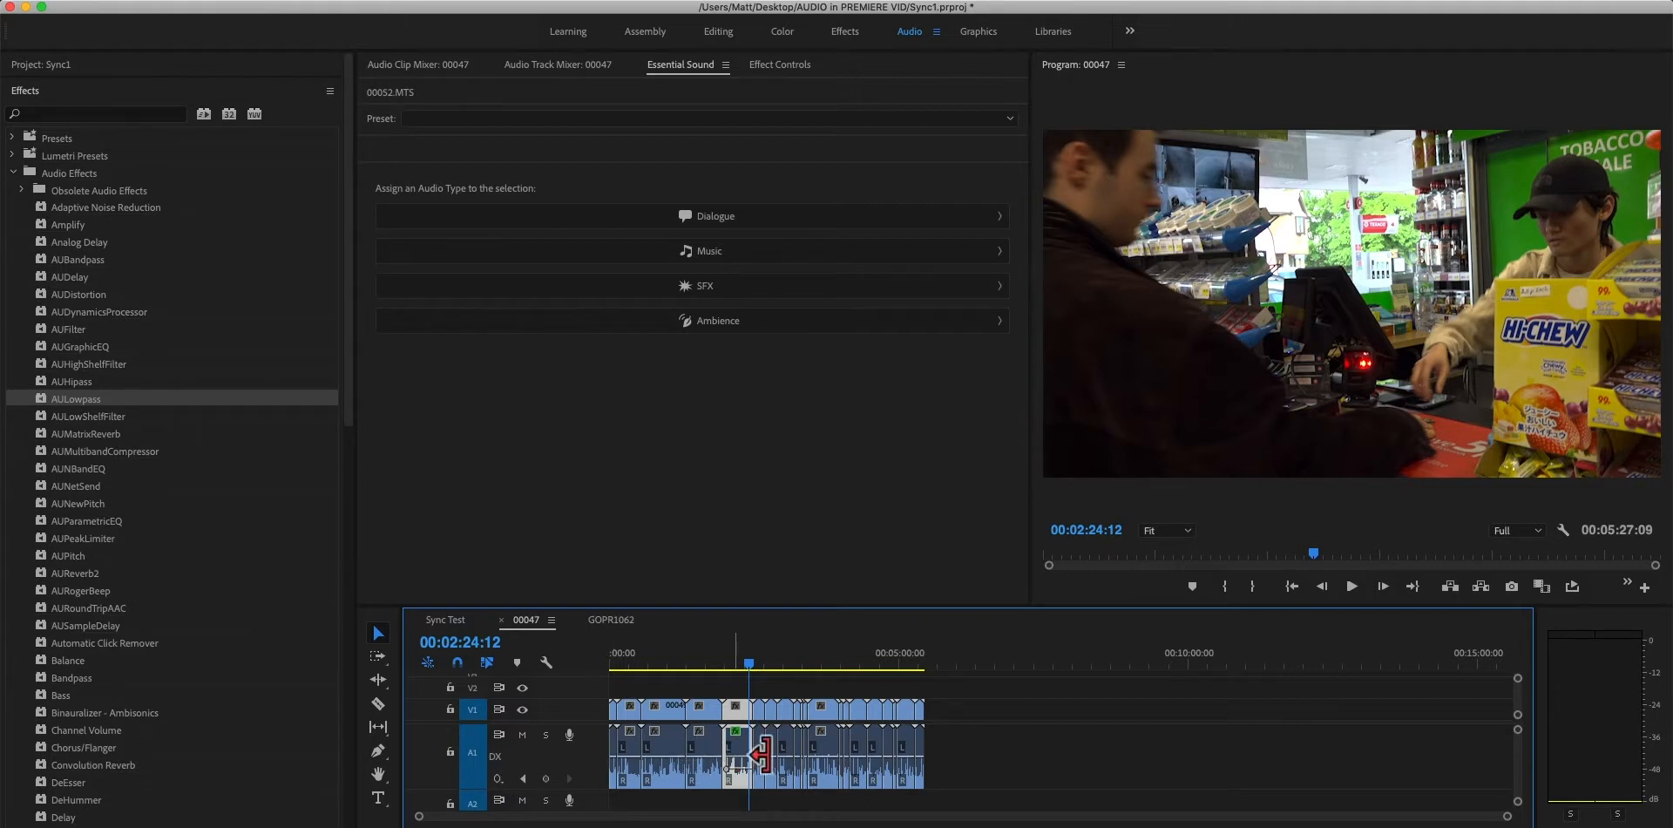
Select all timeline clips from the Final scene clip to the end of the sequence, with the playhead at 00:03:40:19.
{"action": "left_click_drag", "start_coordinate": [959, 767], "coordinate": [788, 754]}
{"action": "left_click_drag", "start_coordinate": [952, 772], "coordinate": [847, 746]}
{"action": "key", "text": "="}
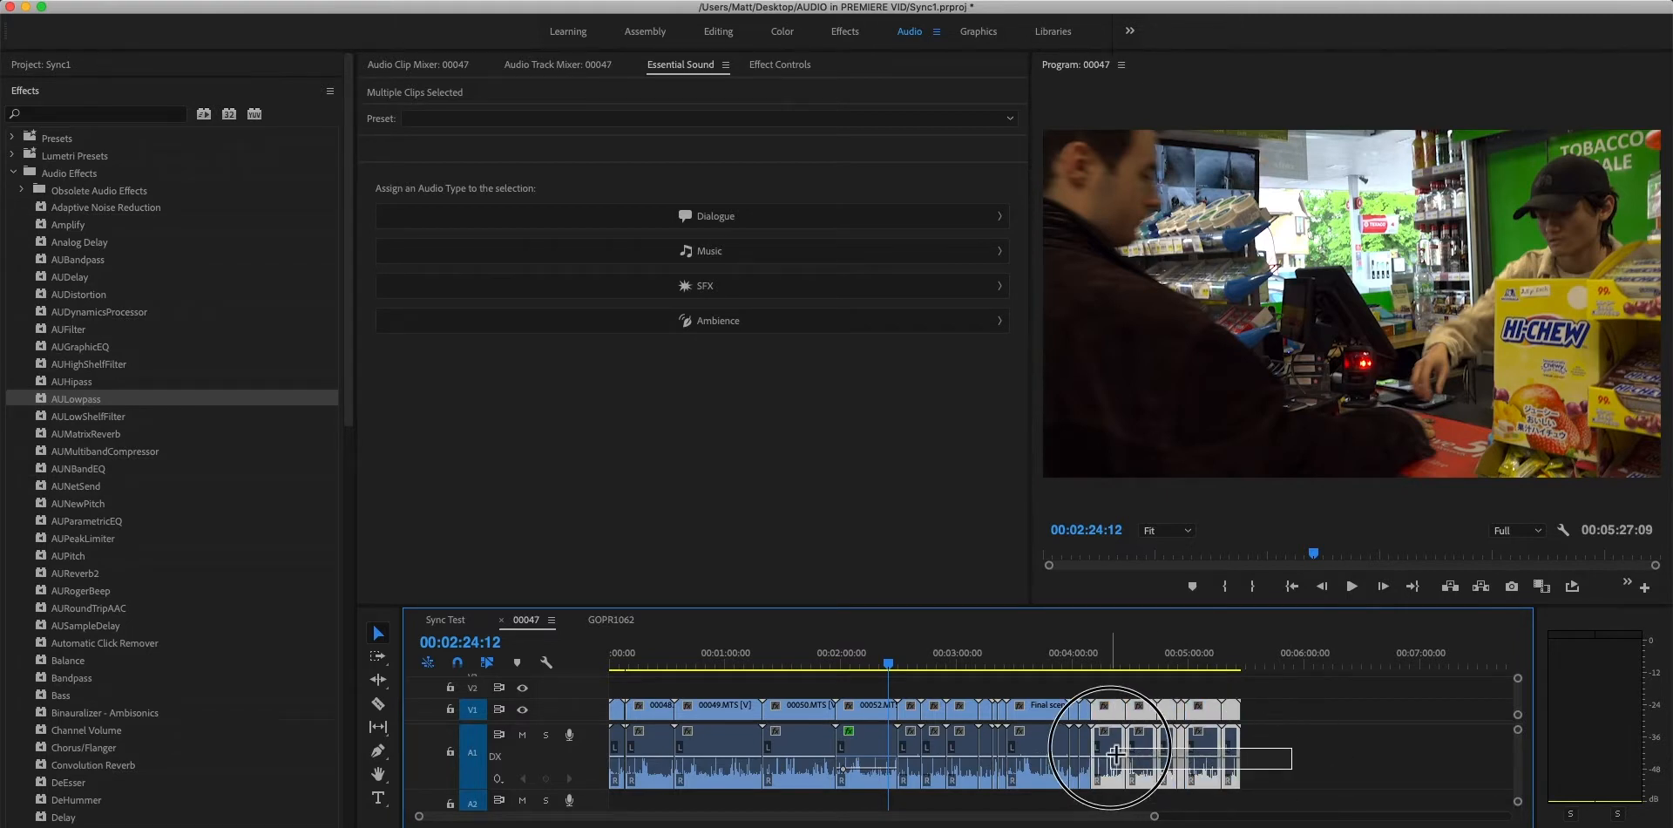
{"action": "left_click_drag", "start_coordinate": [1089, 807], "coordinate": [607, 758]}
{"action": "left_click_drag", "start_coordinate": [1321, 779], "coordinate": [1057, 753]}
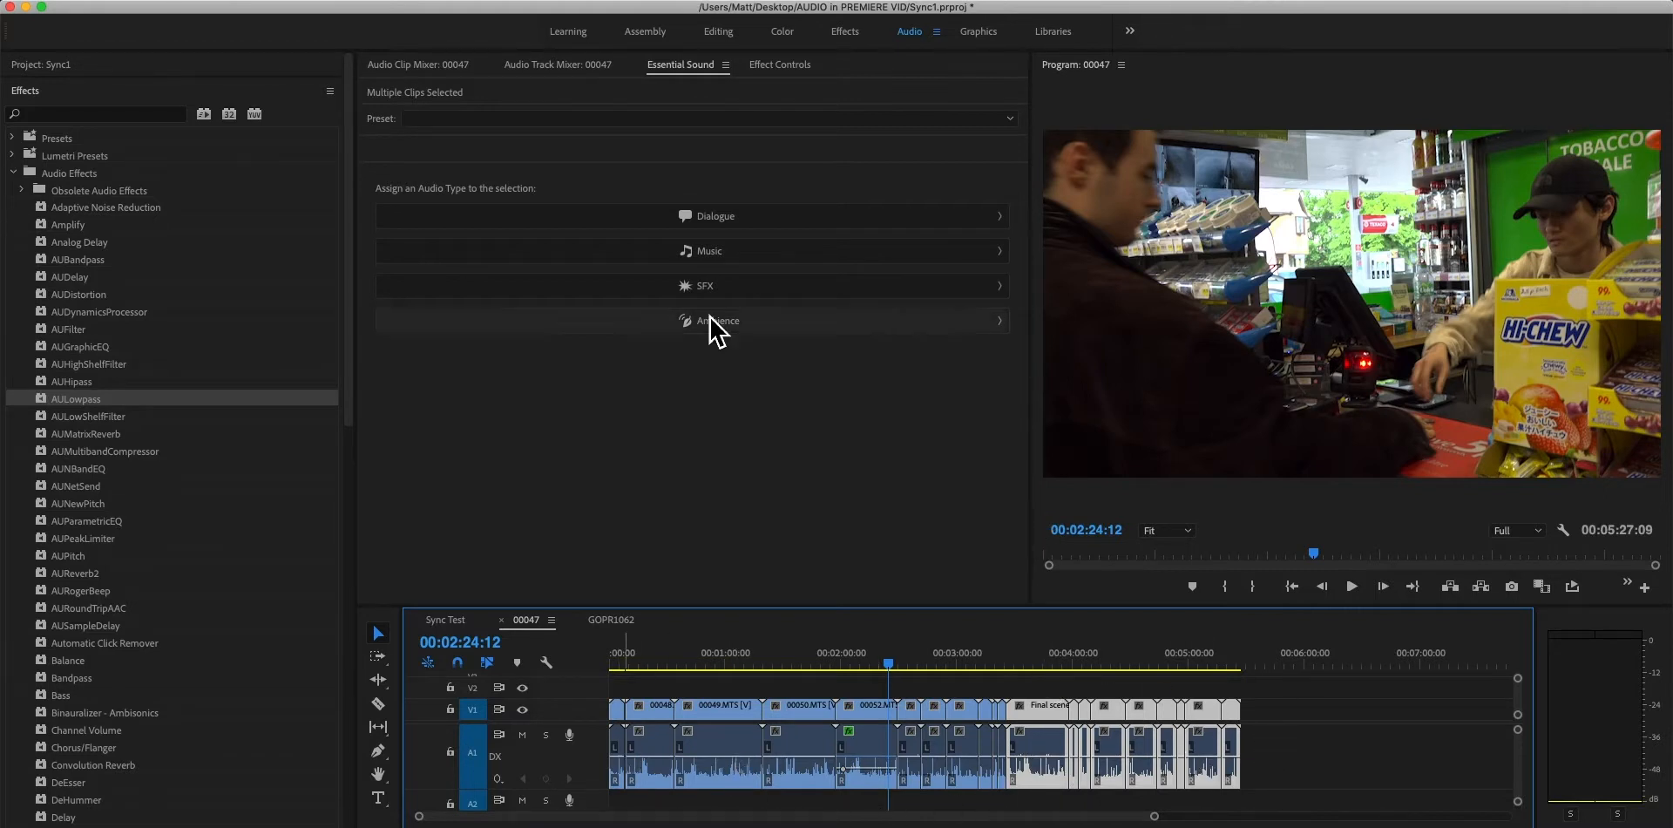
{"action": "left_click_drag", "start_coordinate": [1016, 667], "coordinate": [1035, 667]}
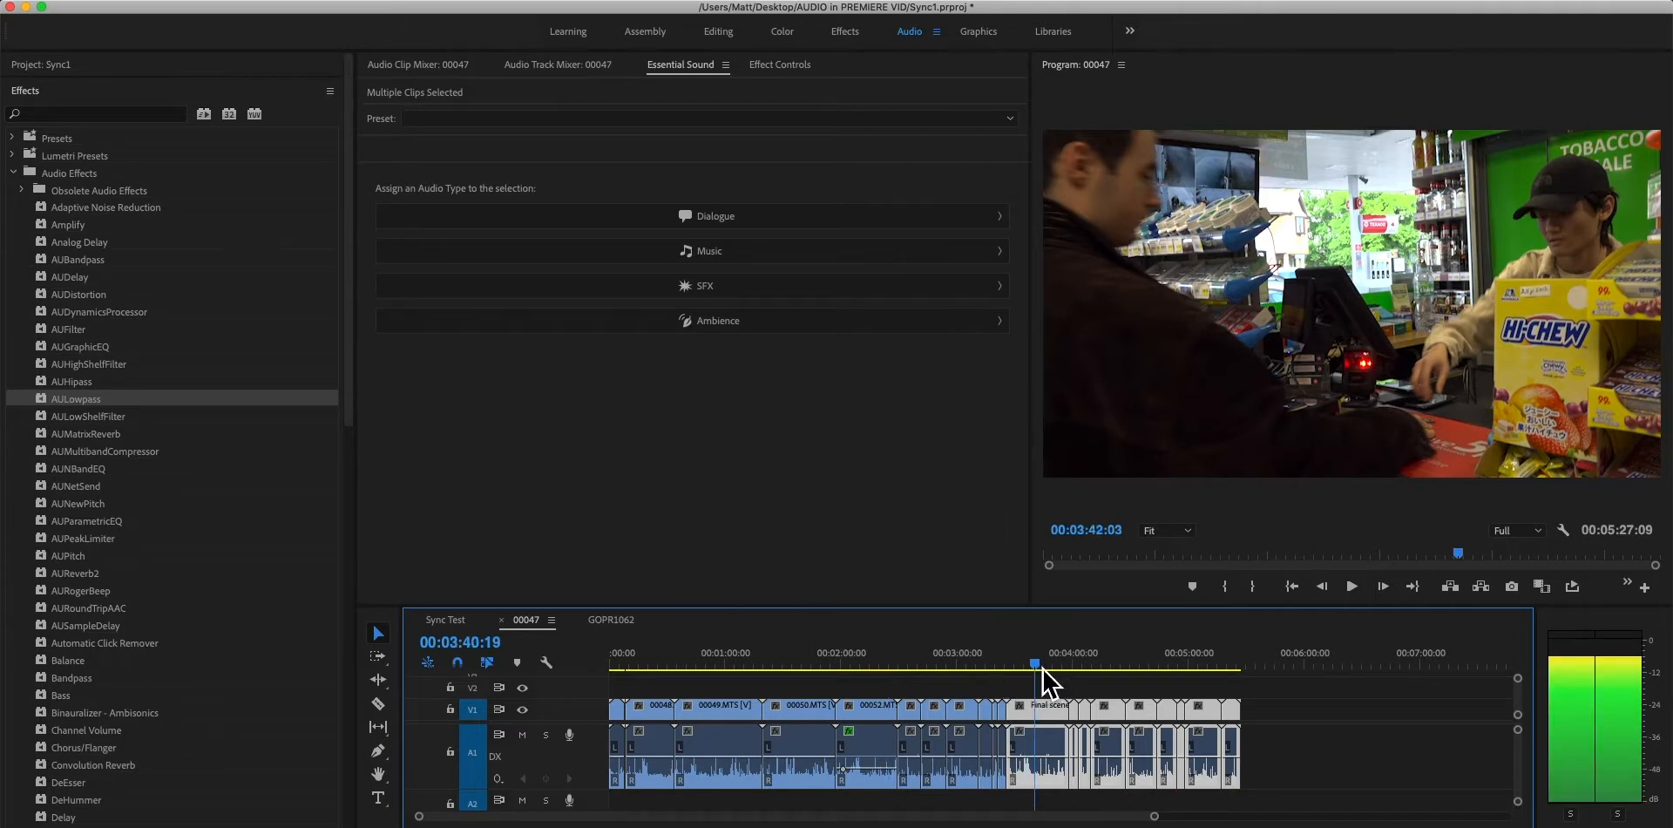
{"action": "left_click", "coordinate": [1293, 787]}
{"action": "left_click_drag", "start_coordinate": [1293, 786], "coordinate": [1002, 710]}
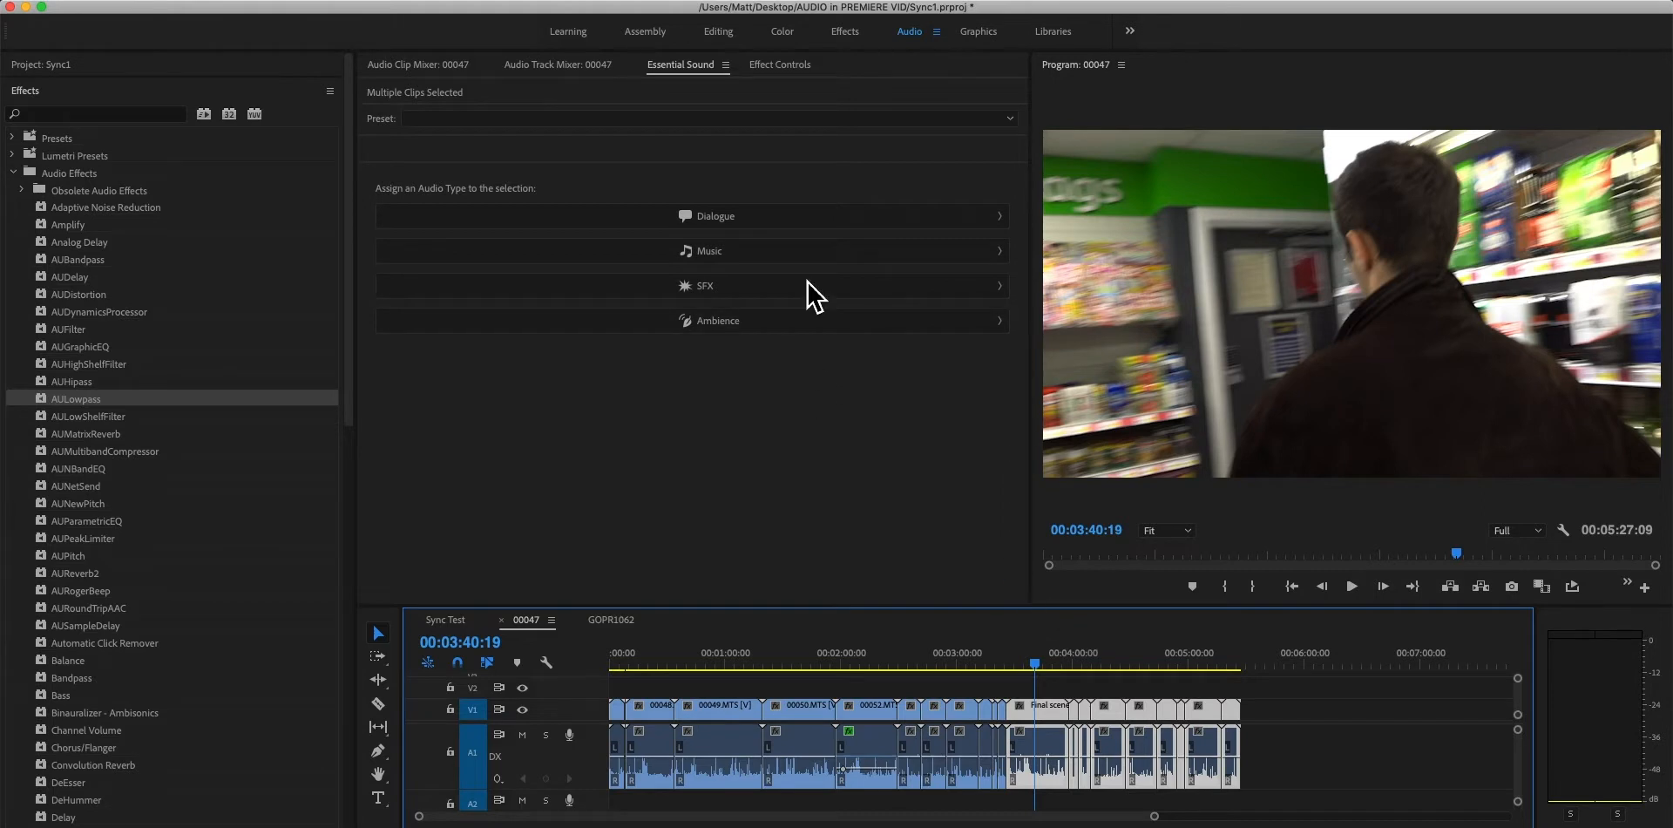
Try the Music audio type on the selected clips, clear it, and reselect the clips from the Final scene clip onwards.
{"action": "left_click", "coordinate": [794, 256]}
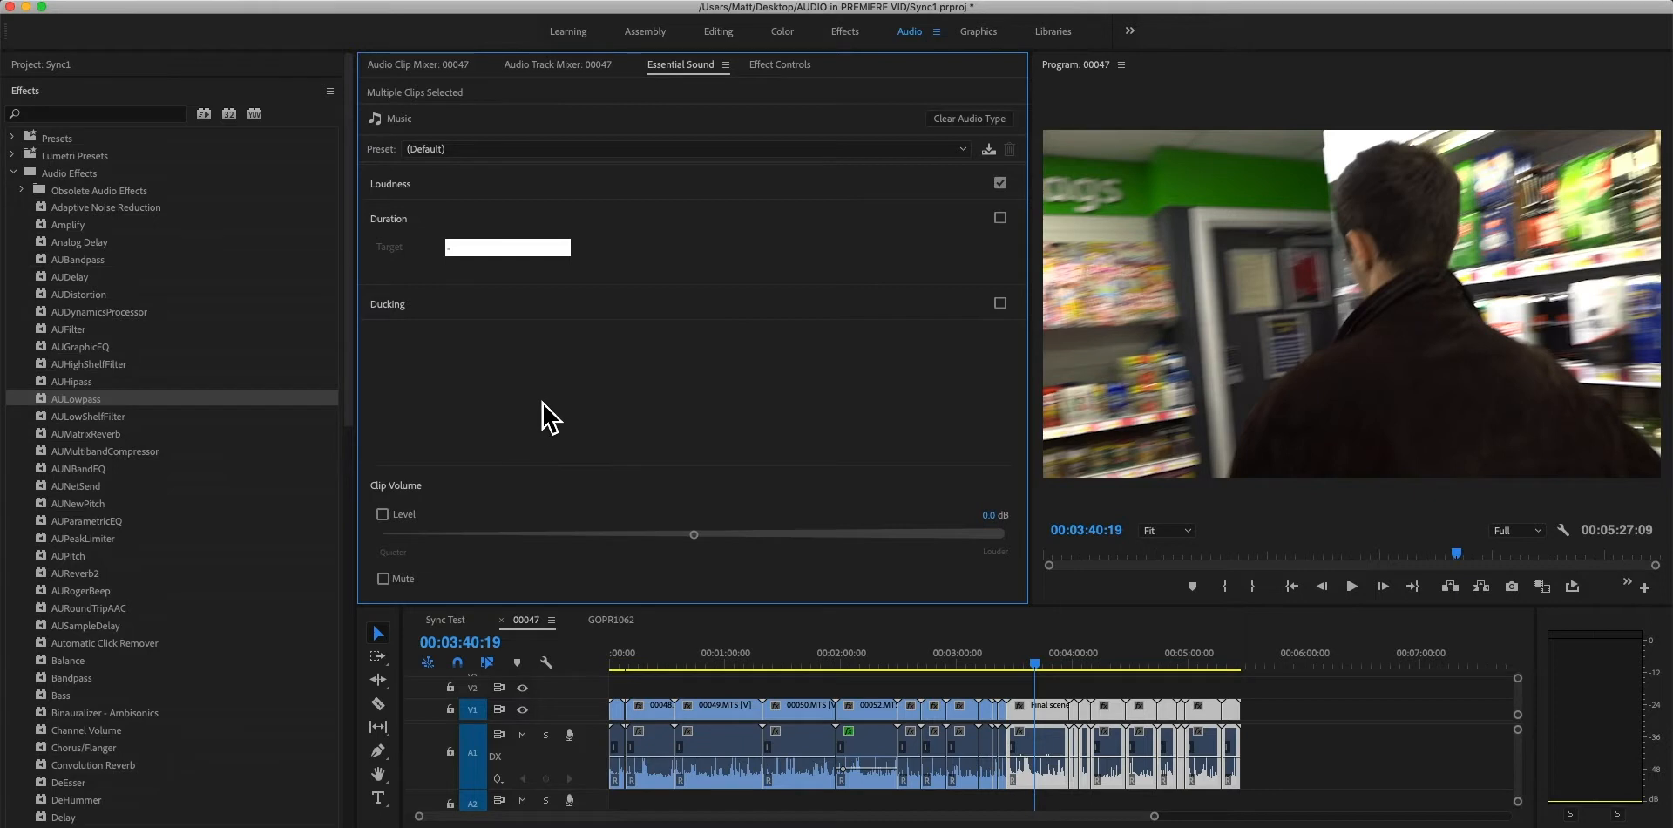
{"action": "left_click", "coordinate": [974, 120]}
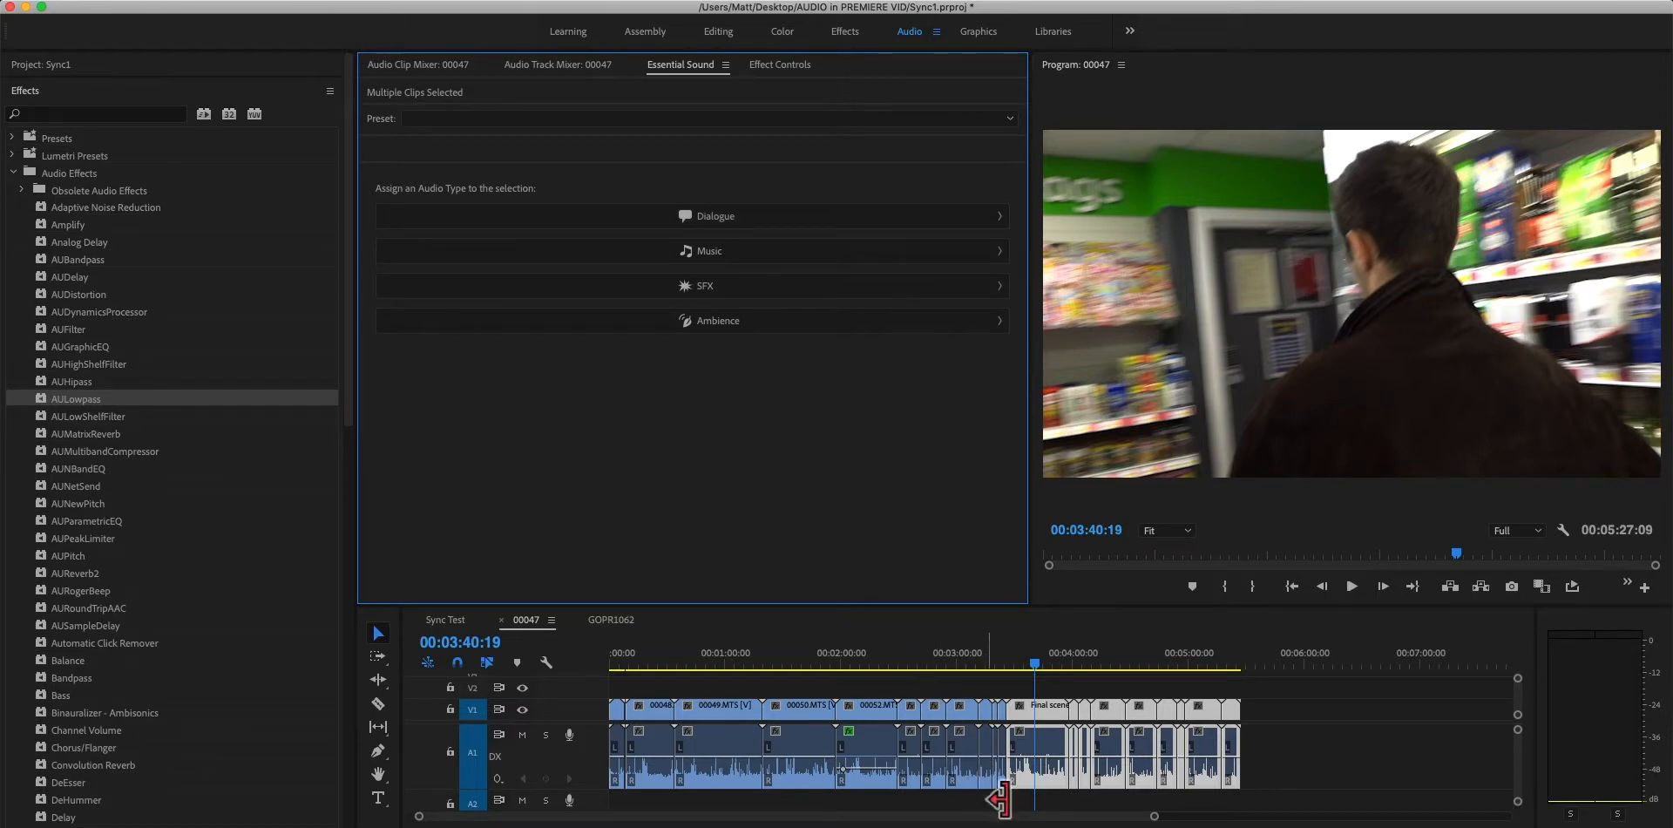
{"action": "left_click_drag", "start_coordinate": [1005, 802], "coordinate": [766, 776]}
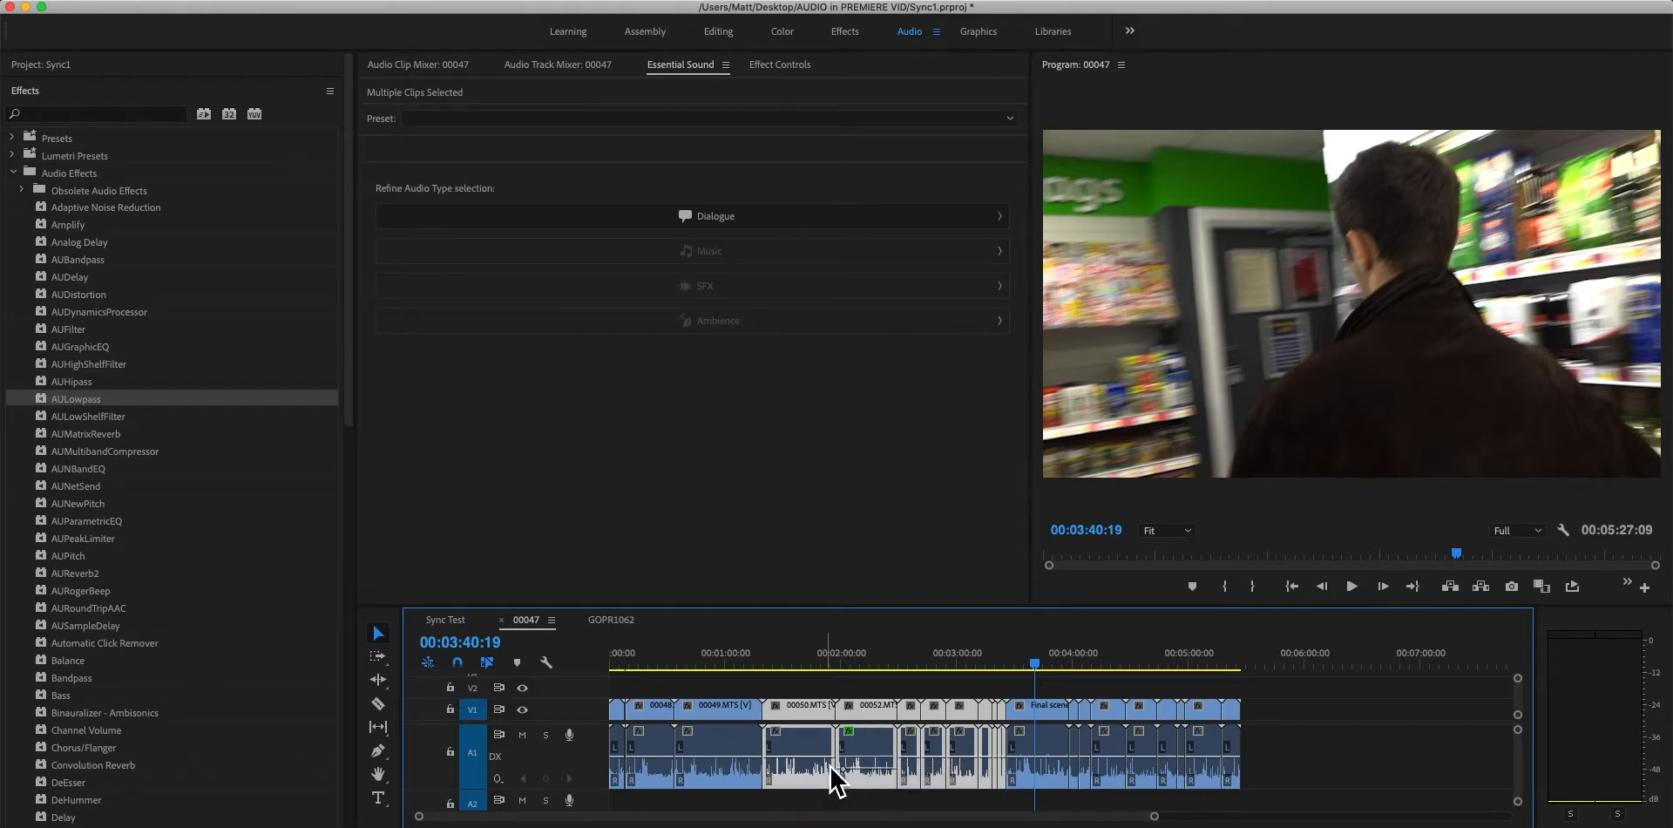
{"action": "left_click_drag", "start_coordinate": [1325, 778], "coordinate": [1004, 741]}
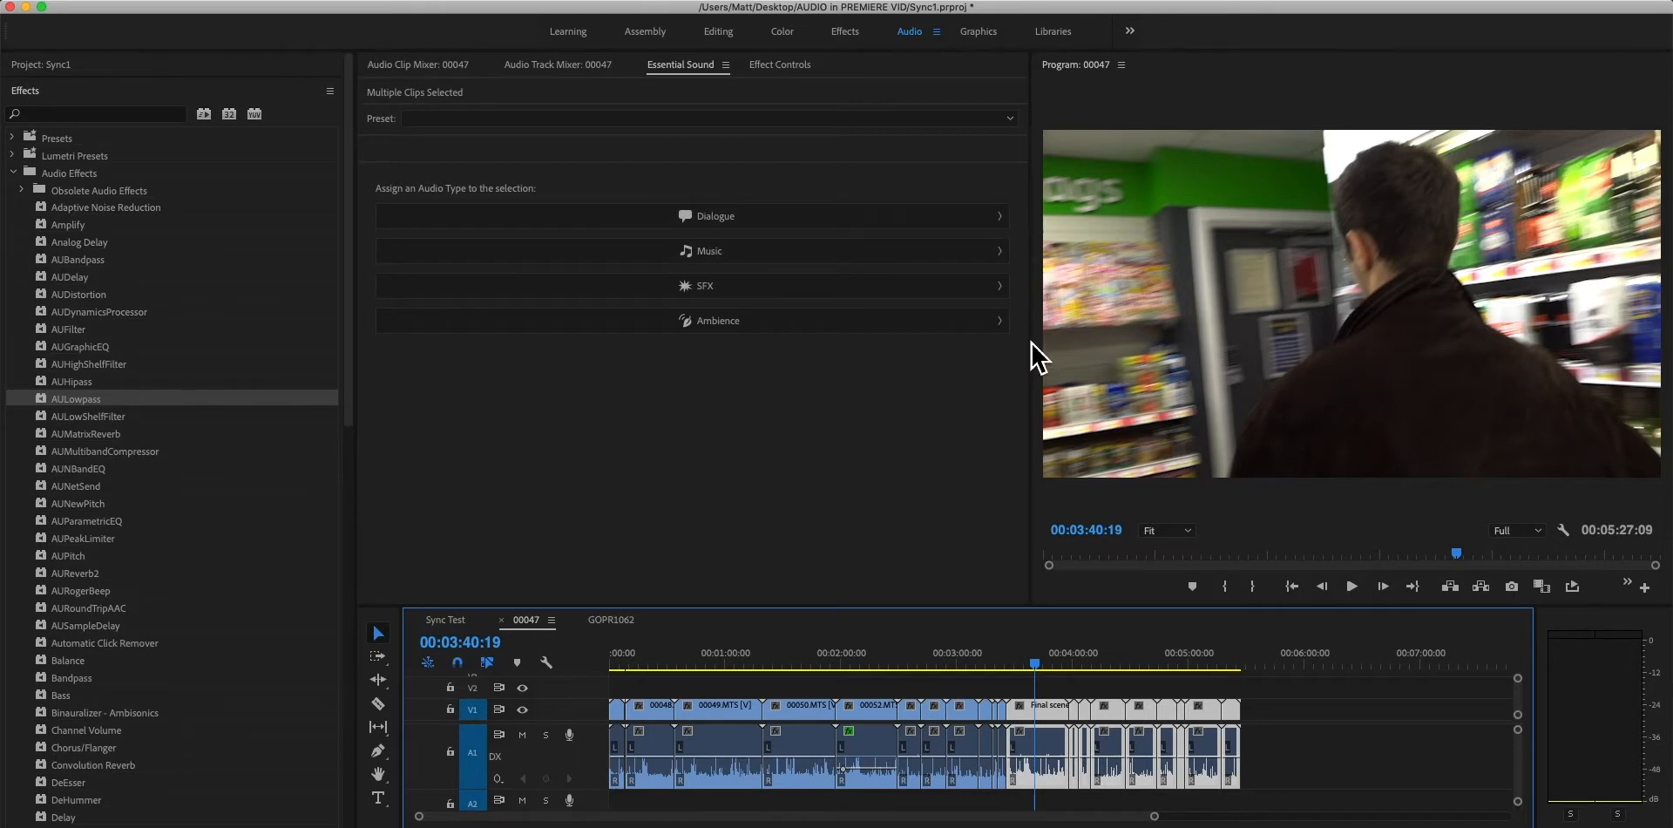
Enlarge the Program monitor and close Essential Sound so that Effect Controls is shown.
{"action": "left_click_drag", "start_coordinate": [1039, 365], "coordinate": [916, 423]}
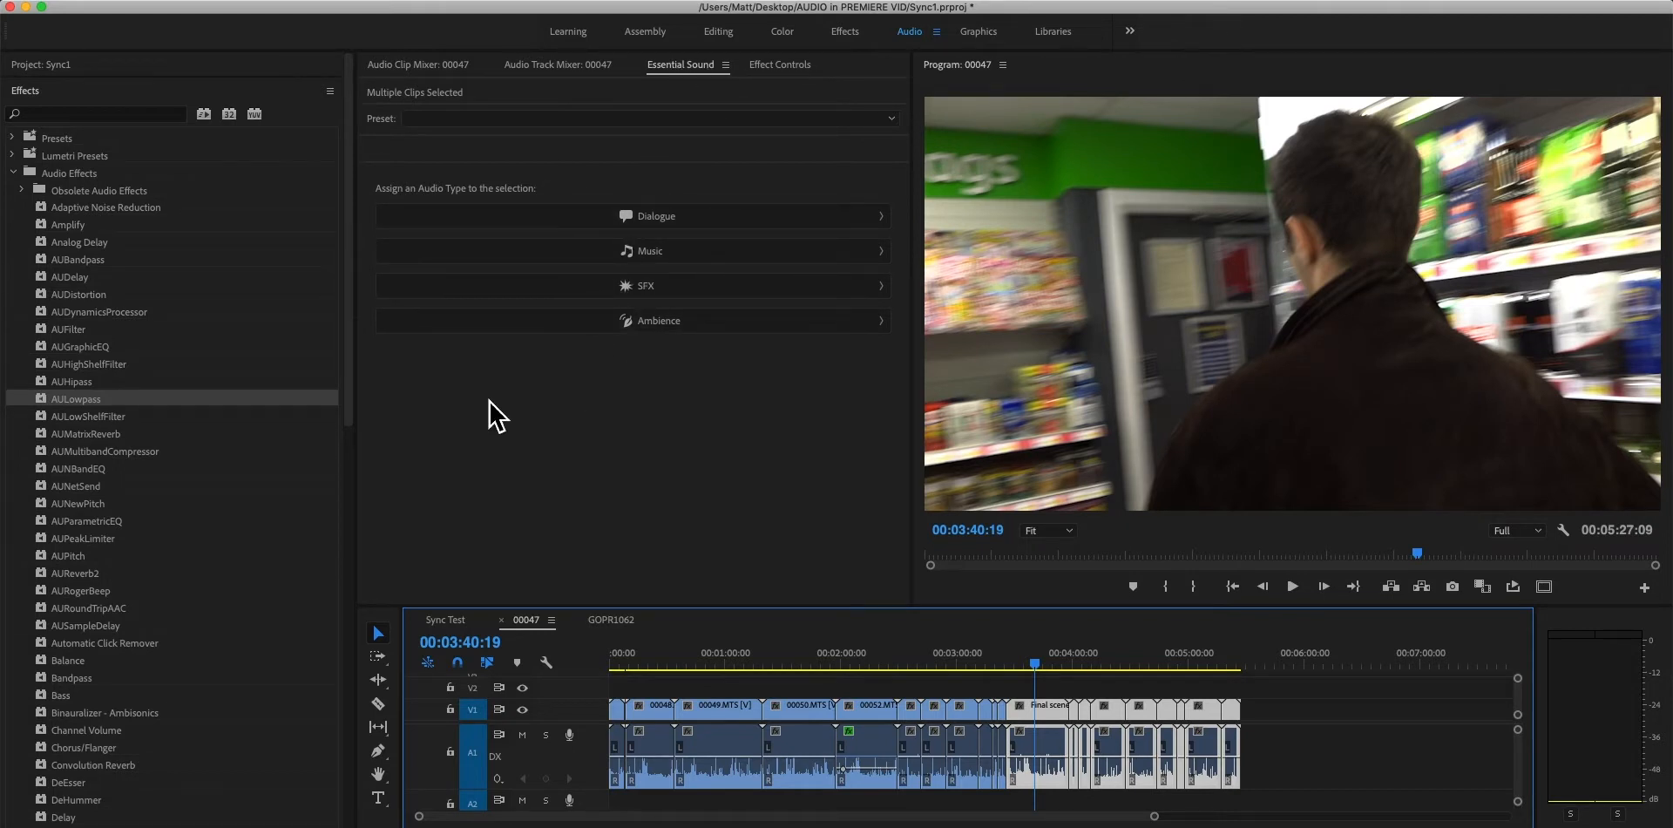
{"action": "left_click", "coordinate": [725, 64]}
{"action": "left_click", "coordinate": [745, 78]}
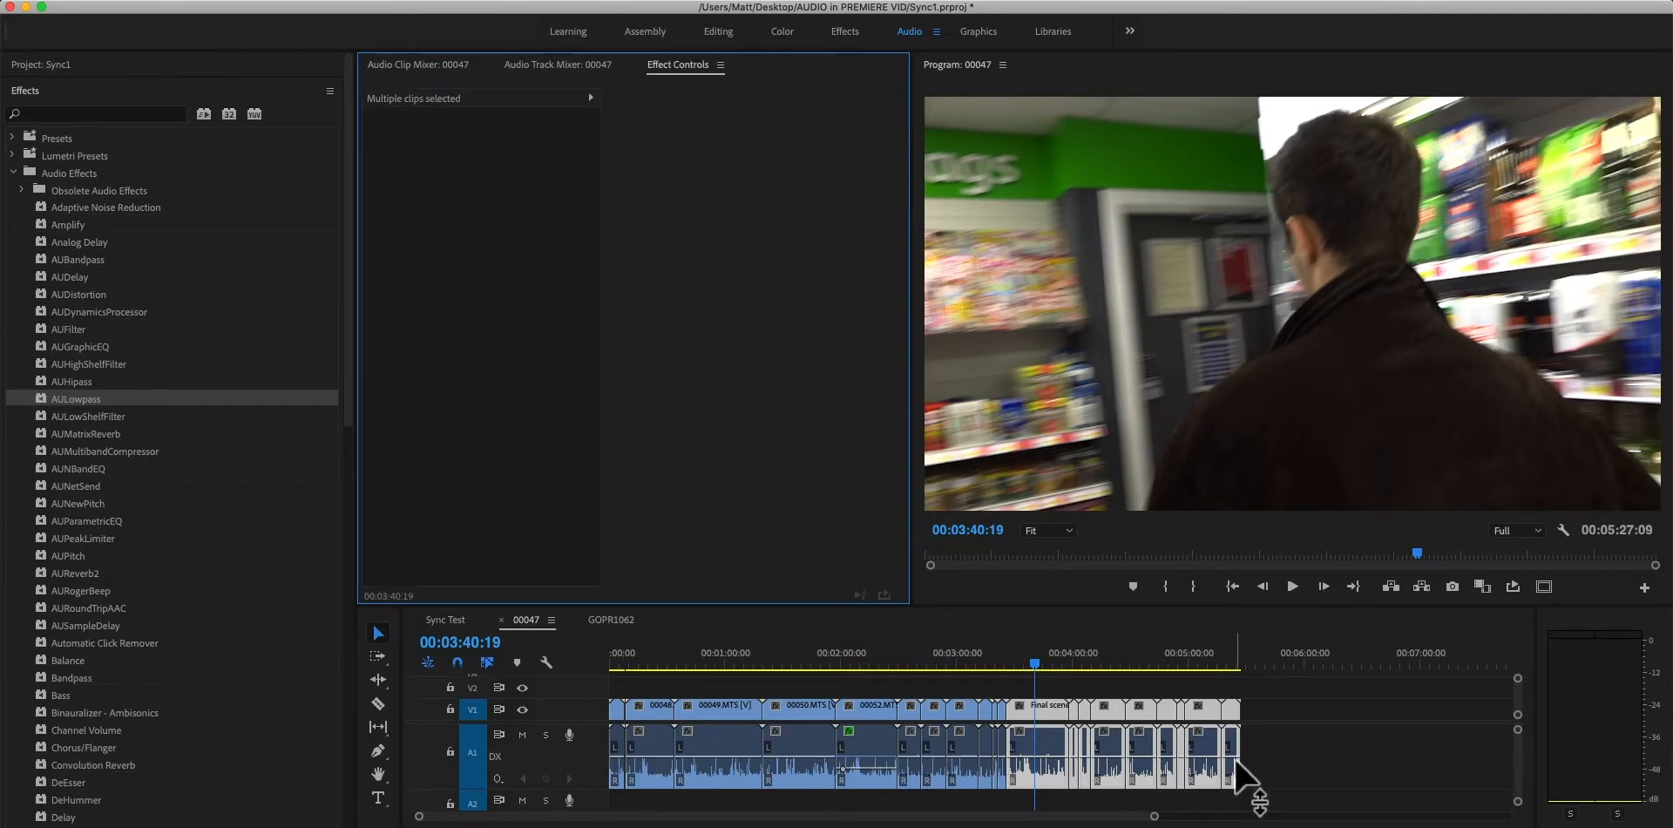
Deselect the clips, view the track mixer's effects, and apply the AULowpass effect to the Final scene clip.
{"action": "left_click", "coordinate": [1311, 757]}
{"action": "mouse_move", "coordinate": [76, 401]}
{"action": "left_mouse_down"}
{"action": "mouse_move", "coordinate": [111, 431]}
{"action": "mouse_move", "coordinate": [1057, 757]}
{"action": "mouse_move", "coordinate": [94, 403]}
{"action": "left_mouse_up"}
{"action": "left_click", "coordinate": [557, 68]}
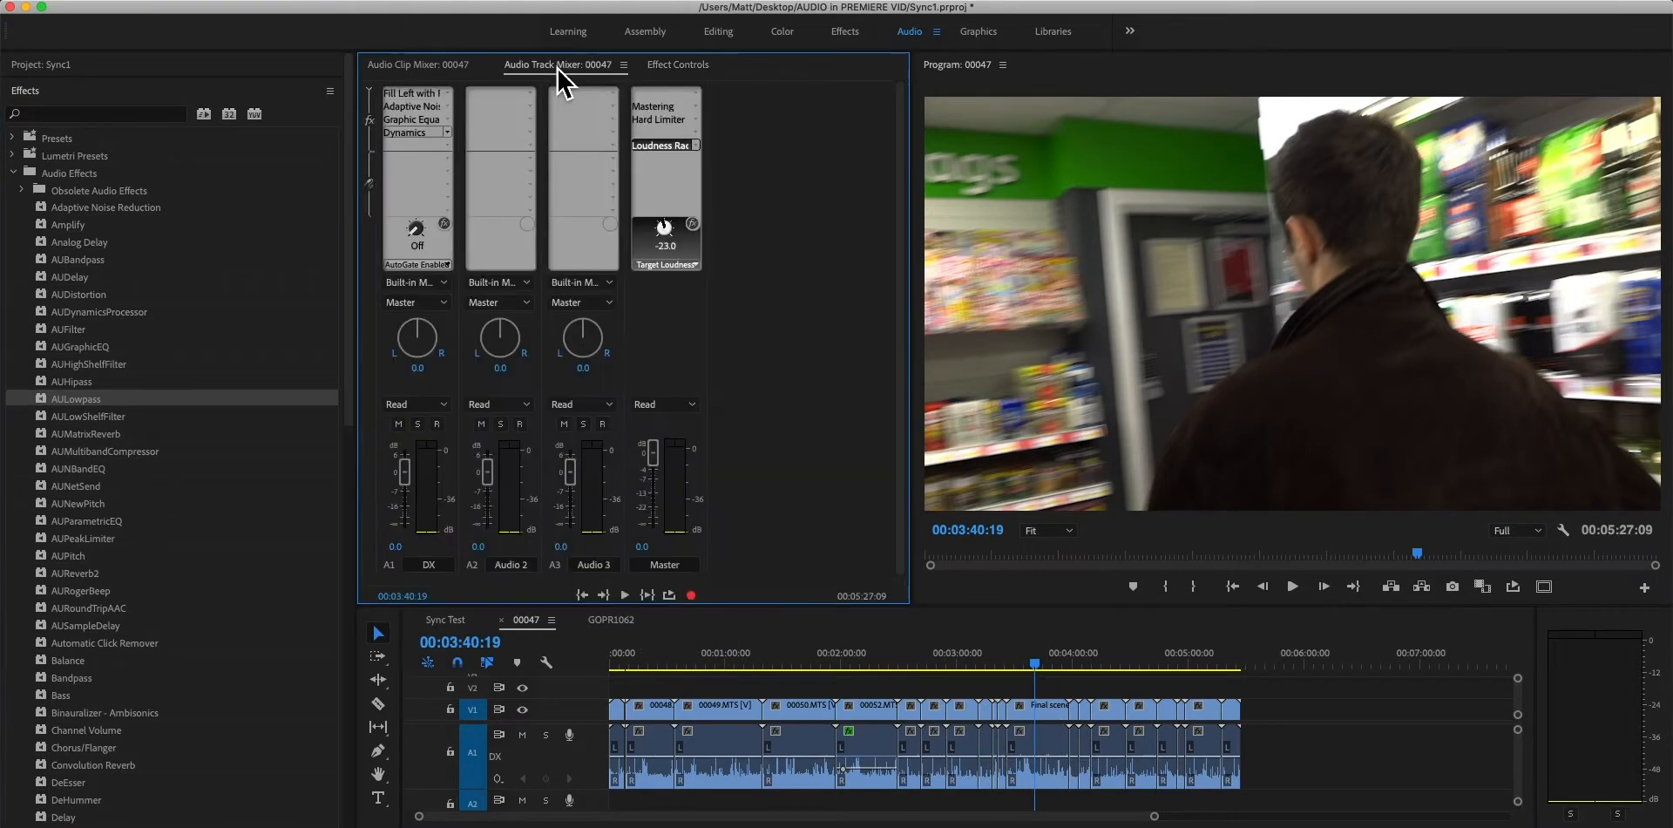
{"action": "left_click", "coordinate": [677, 68]}
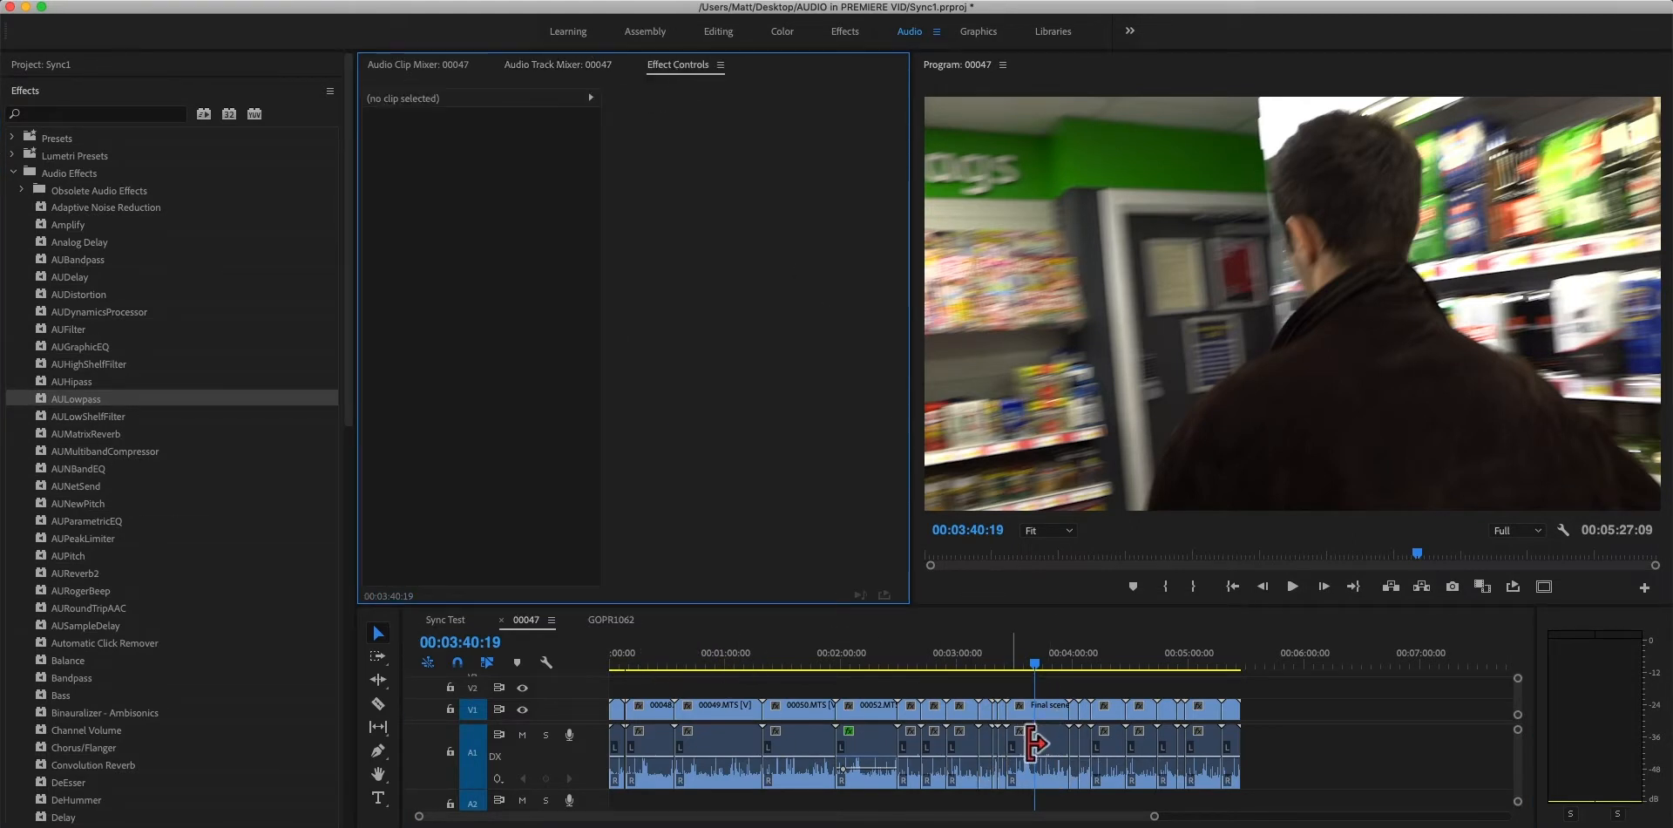
{"action": "left_click", "coordinate": [1057, 762]}
{"action": "left_click_drag", "start_coordinate": [79, 401], "coordinate": [1037, 758]}
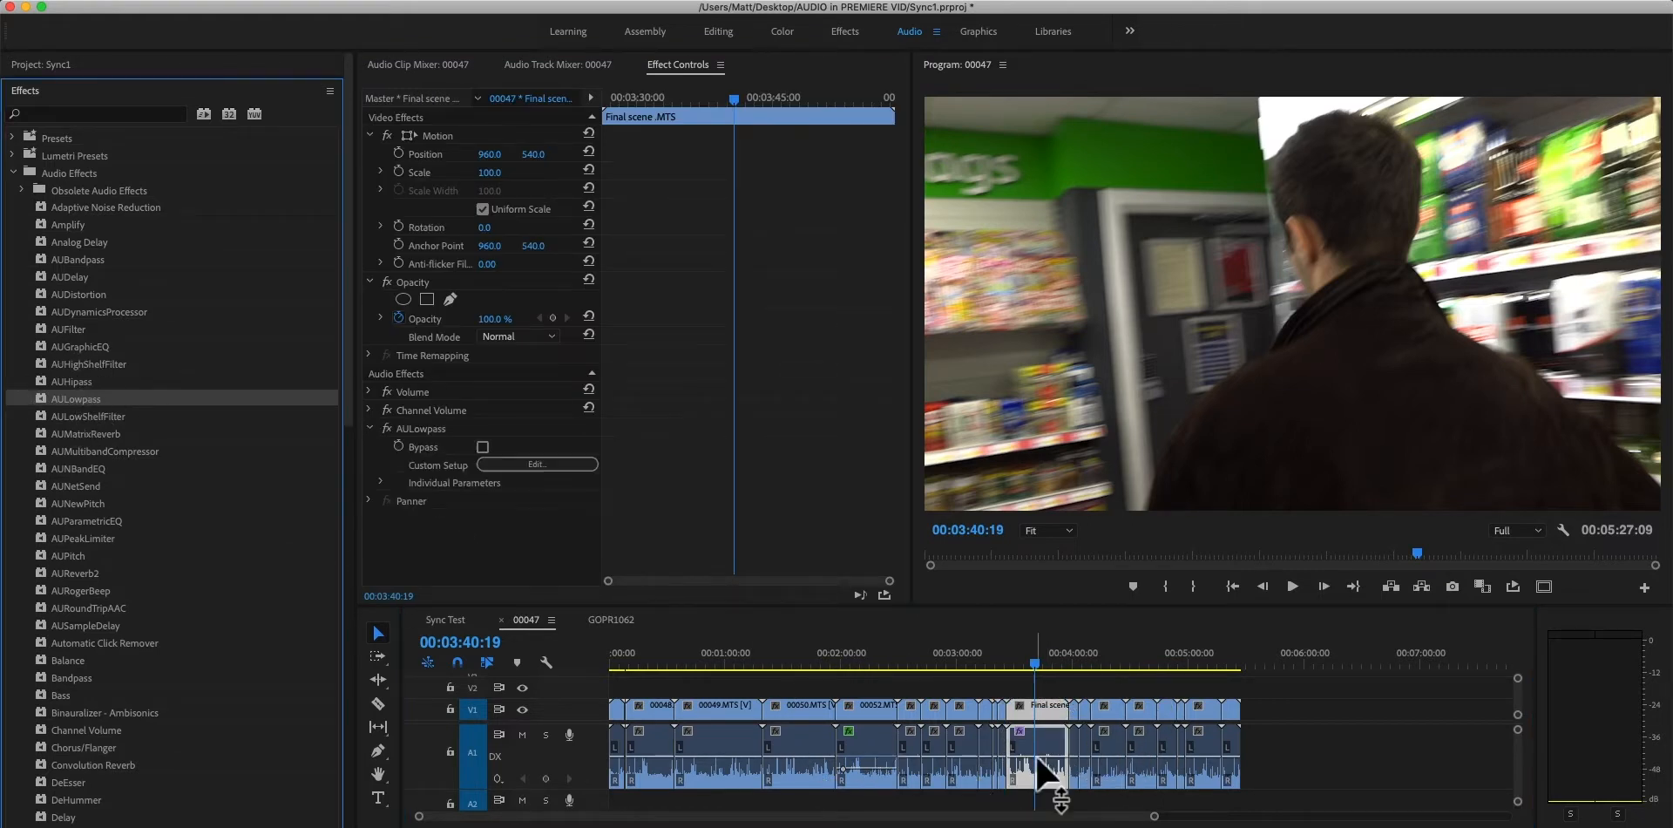
Save the Final scene clip's AULowpass effect as a Scale-type preset, named with the editor's first name and EQ.
{"action": "right_click", "coordinate": [479, 437]}
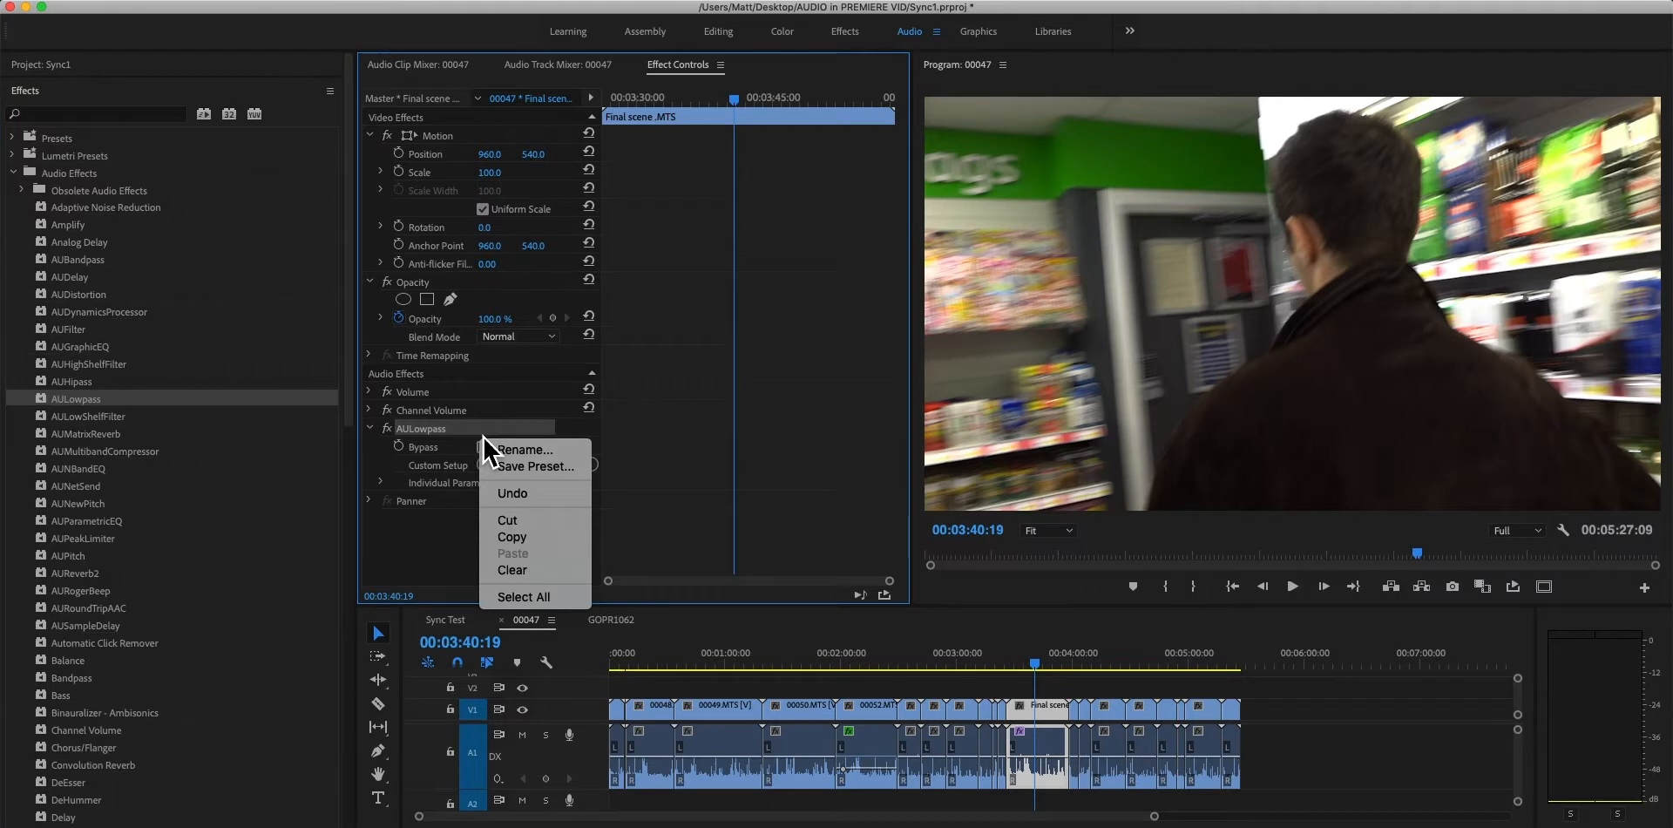
{"action": "right_click", "coordinate": [460, 381]}
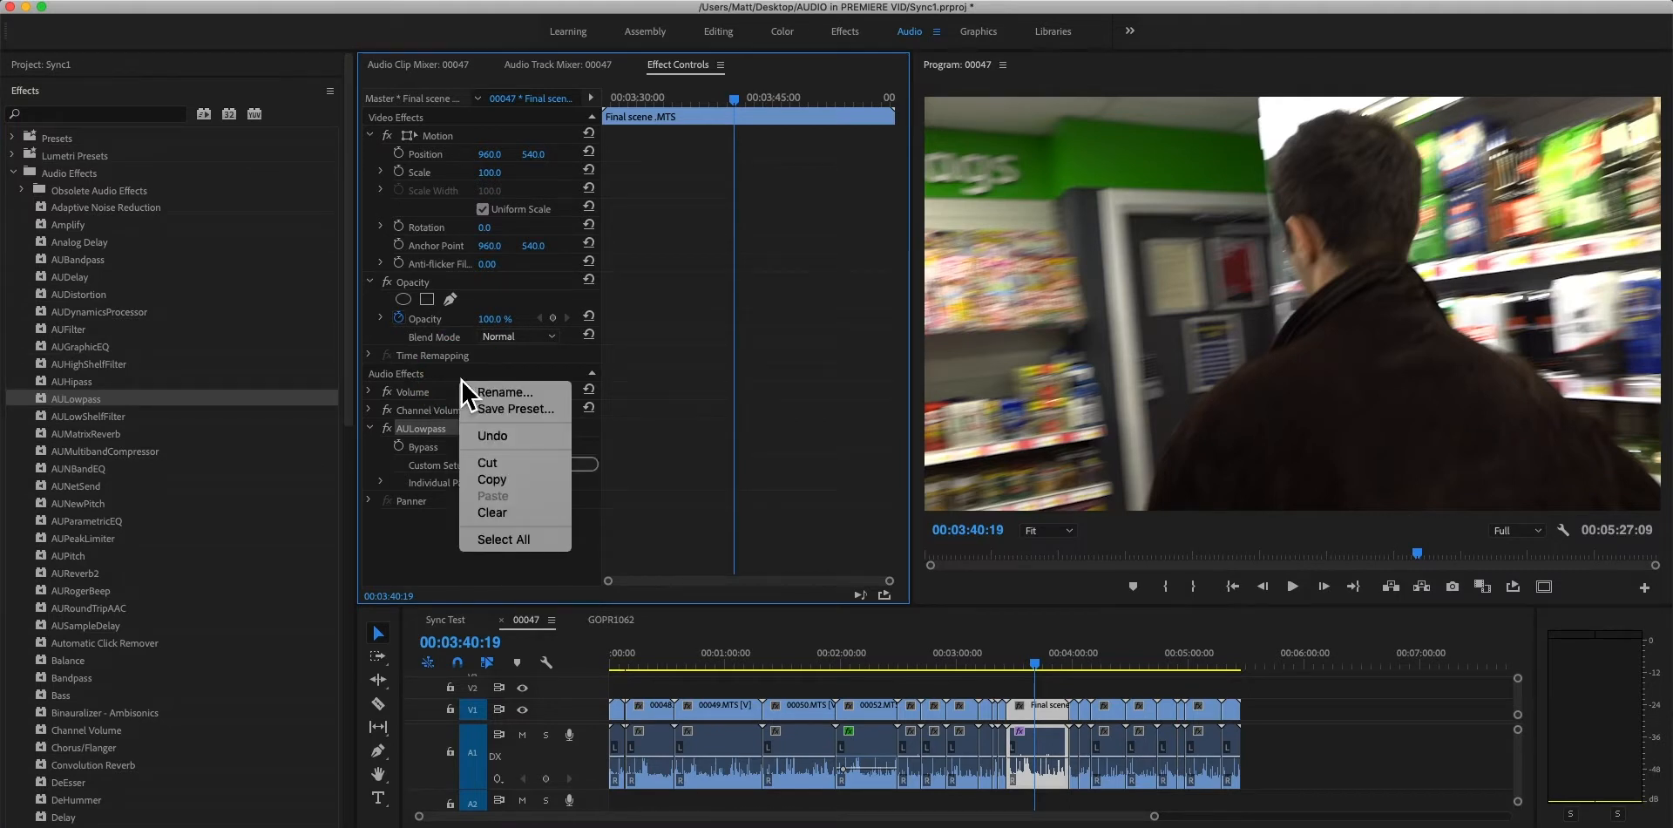
{"action": "left_click", "coordinate": [497, 412]}
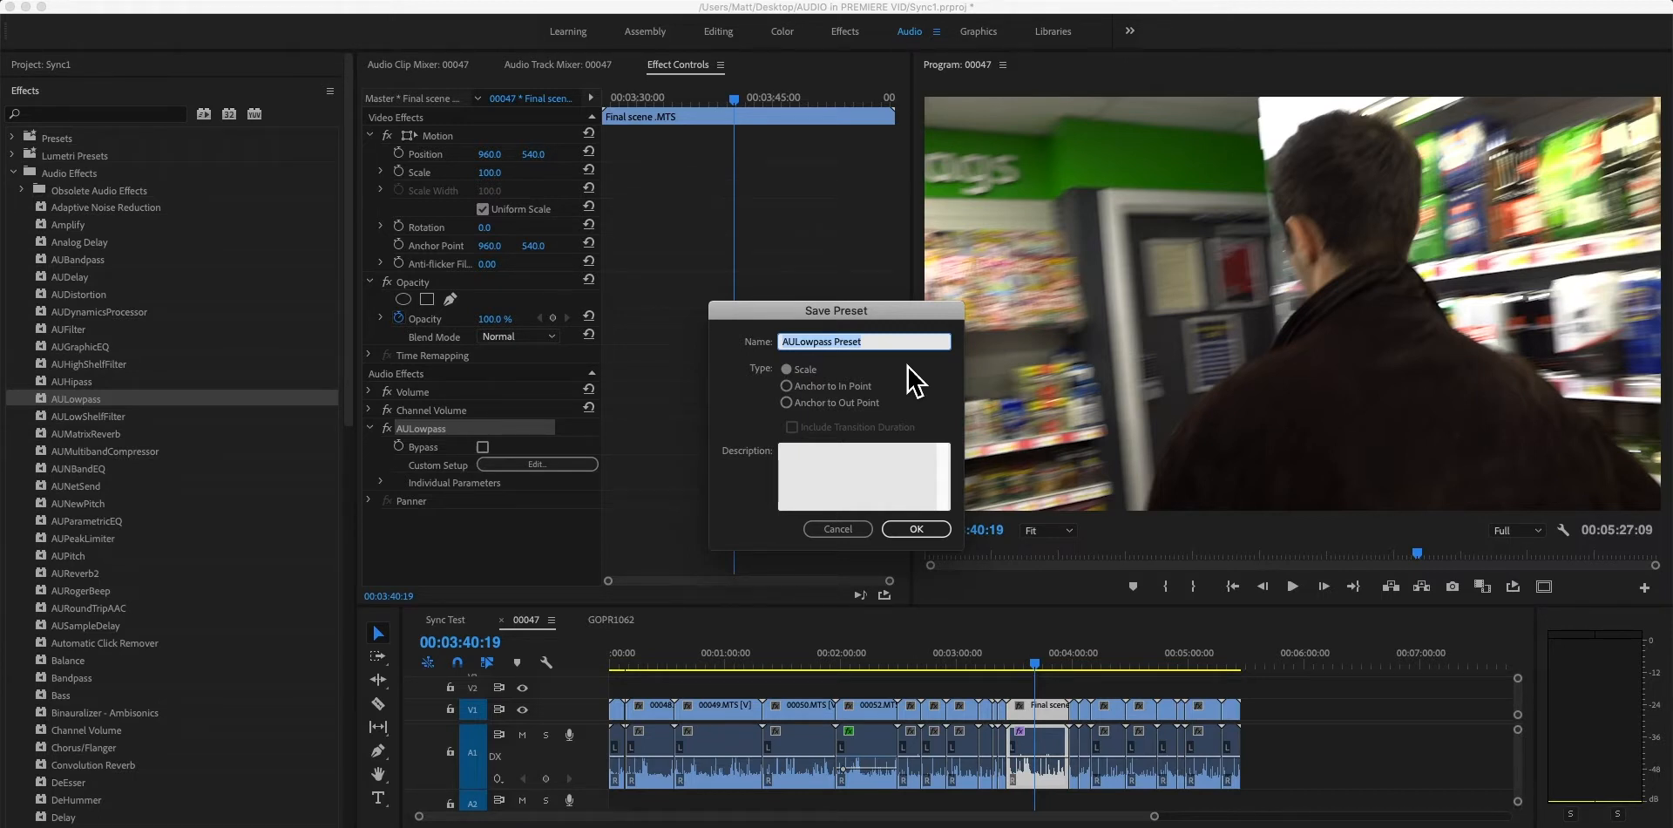
{"action": "type", "text": "MATT"}
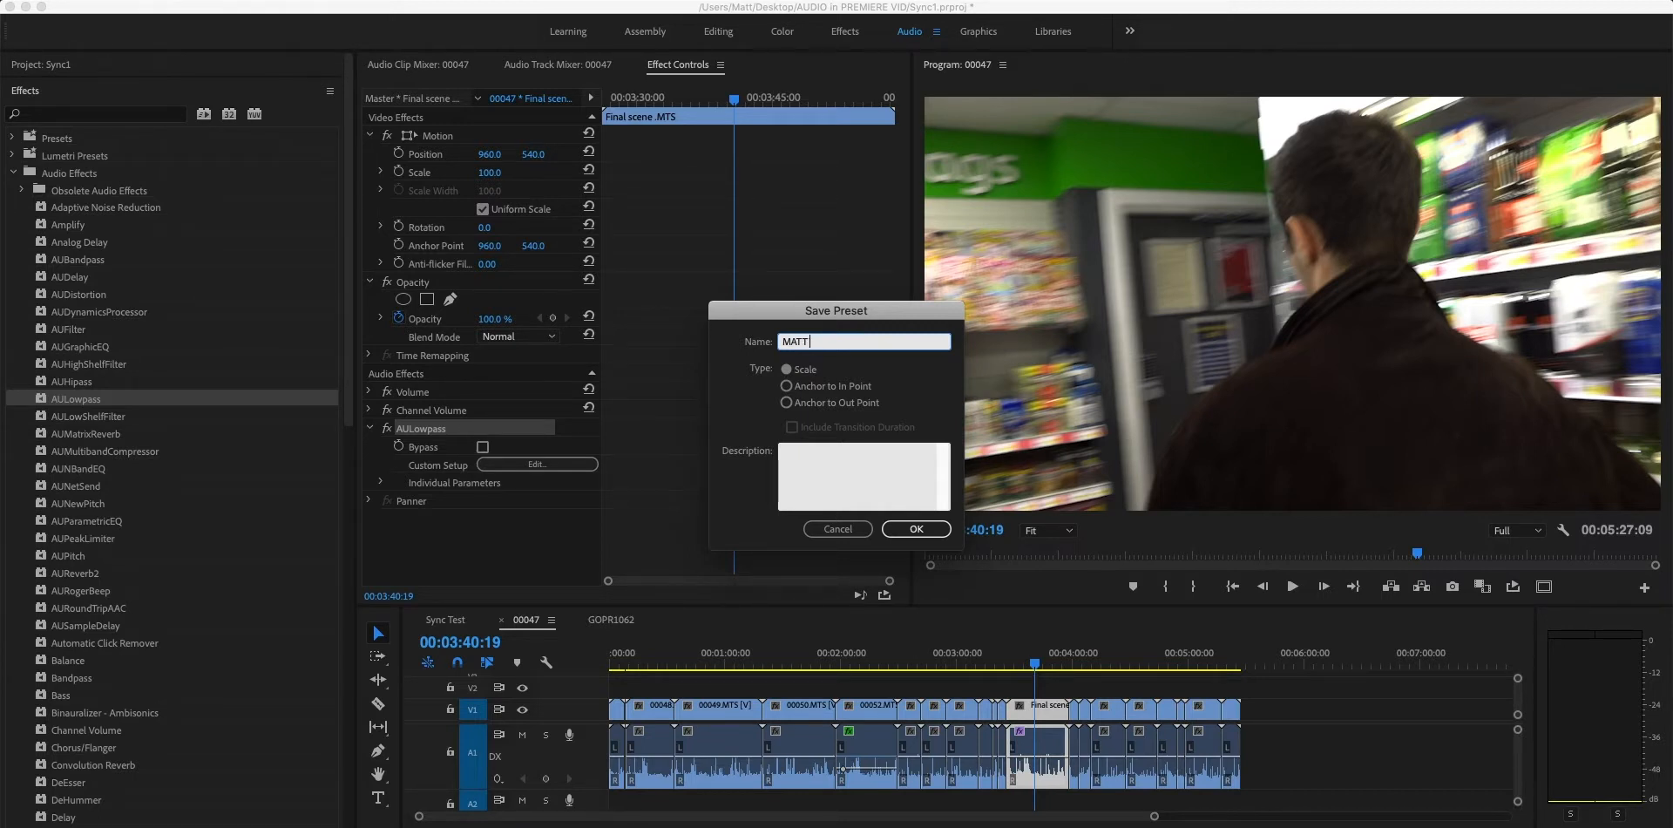
{"action": "key", "text": "Return"}
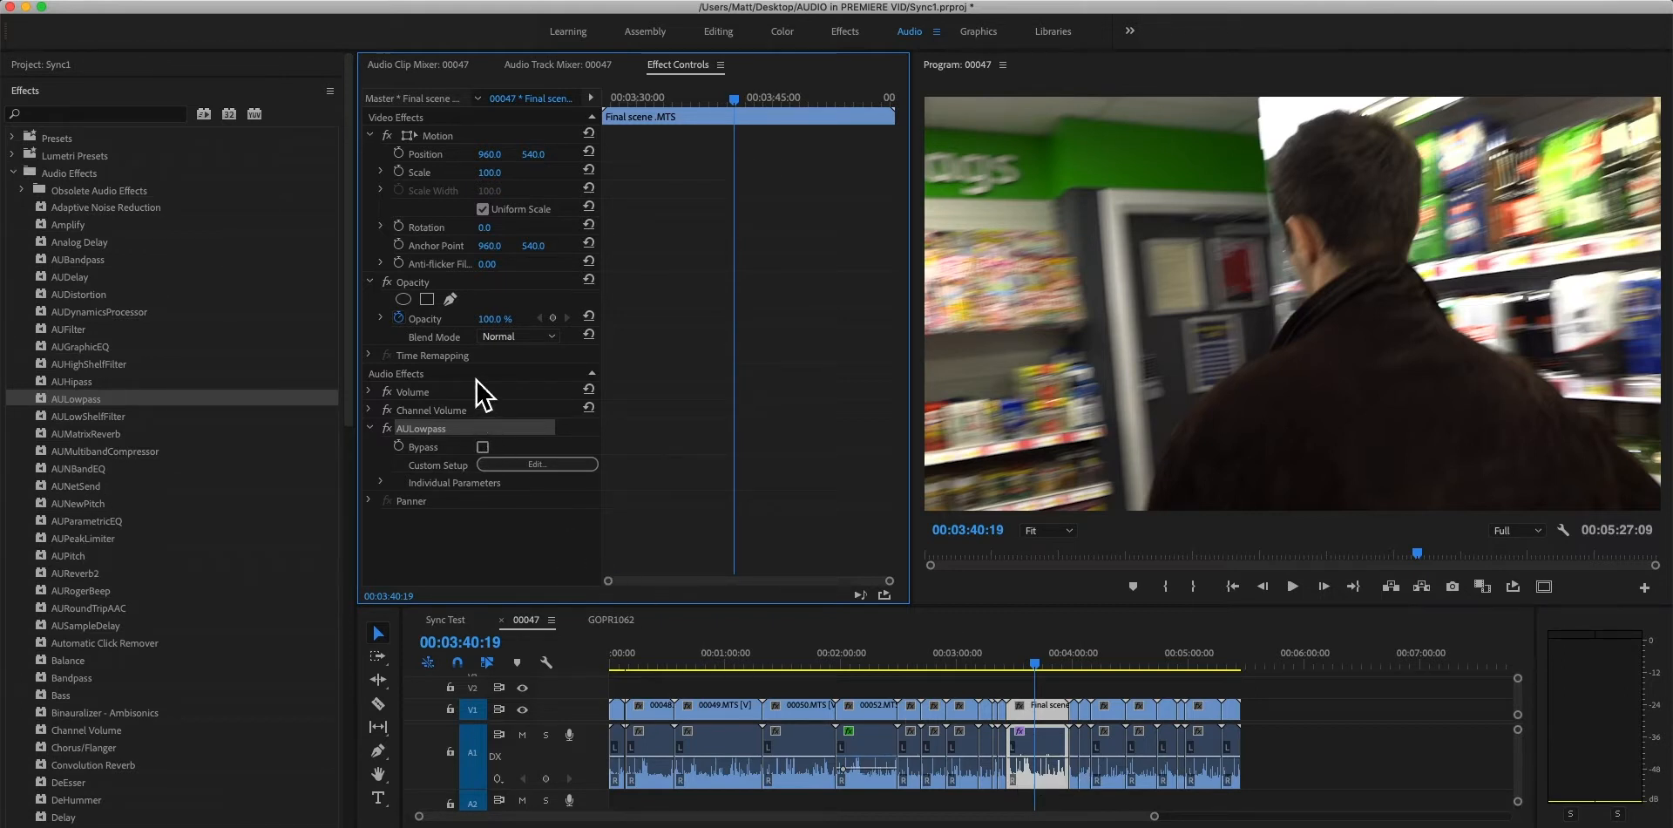
Try applying the newly saved EQ preset to all timeline clips, and undo both its application and its creation.
{"action": "left_click", "coordinate": [13, 139]}
{"action": "left_click_drag", "start_coordinate": [74, 179], "coordinate": [109, 196]}
{"action": "left_click_drag", "start_coordinate": [1324, 788], "coordinate": [514, 720]}
{"action": "left_click_drag", "start_coordinate": [96, 175], "coordinate": [712, 747]}
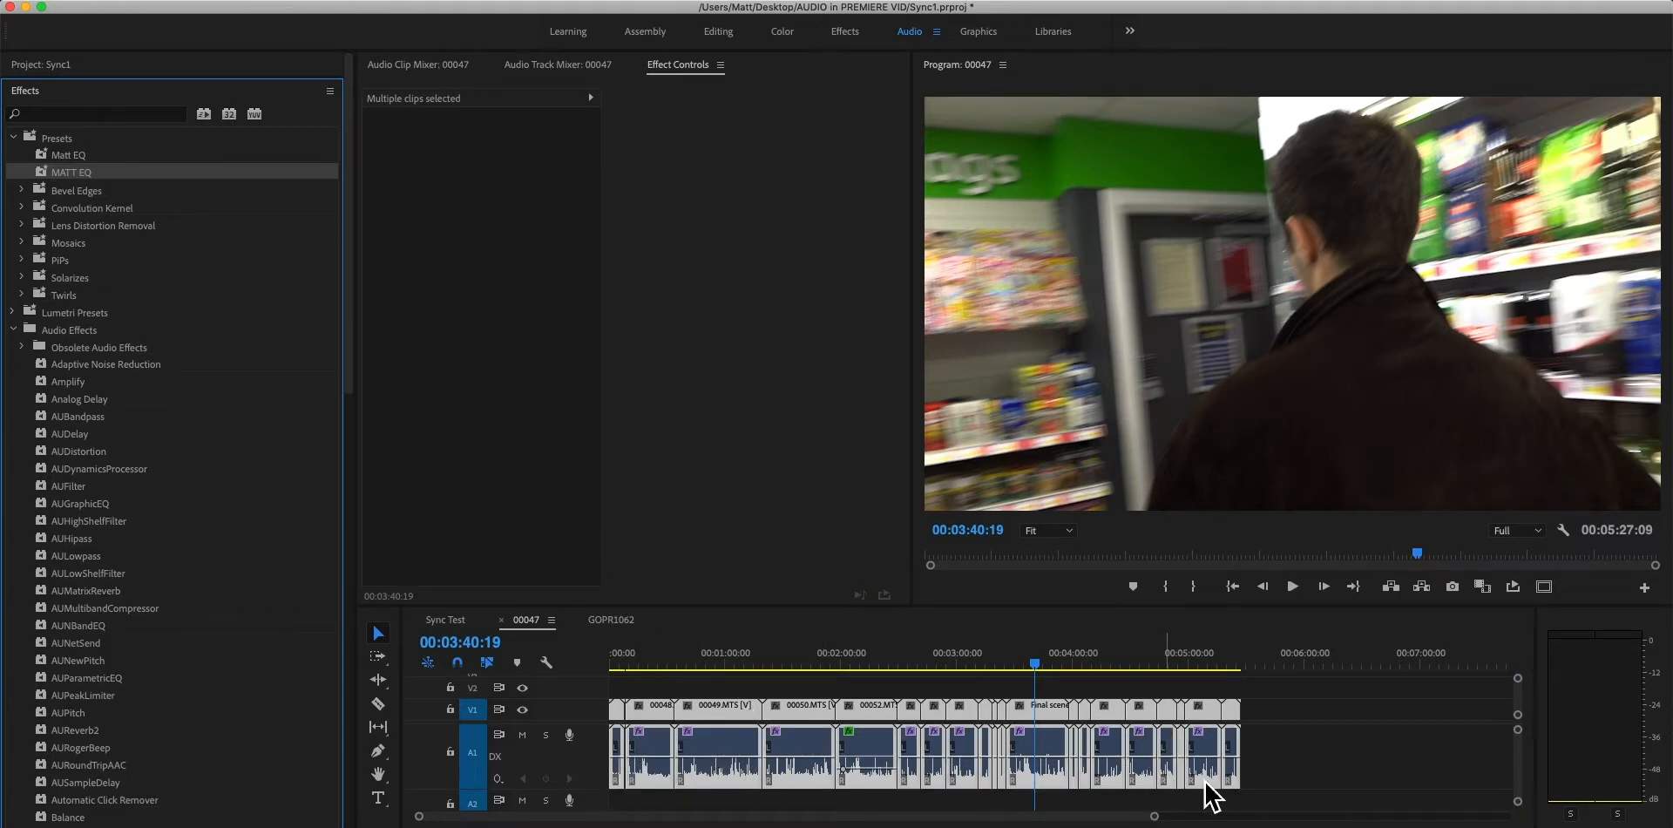
{"action": "left_click", "coordinate": [1272, 785]}
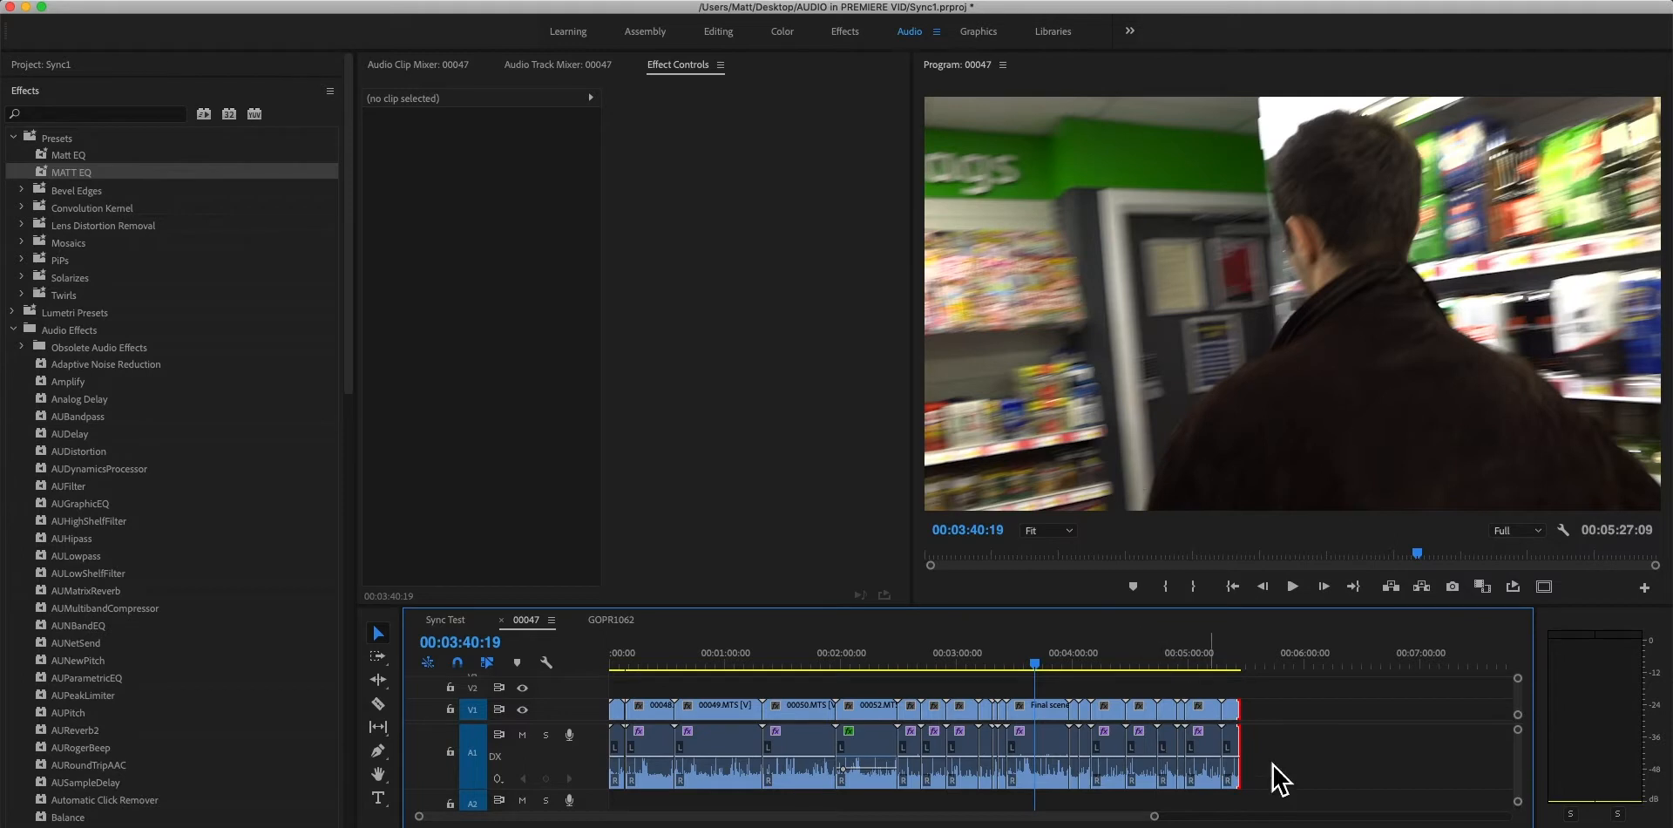
{"action": "key", "text": "super+z"}
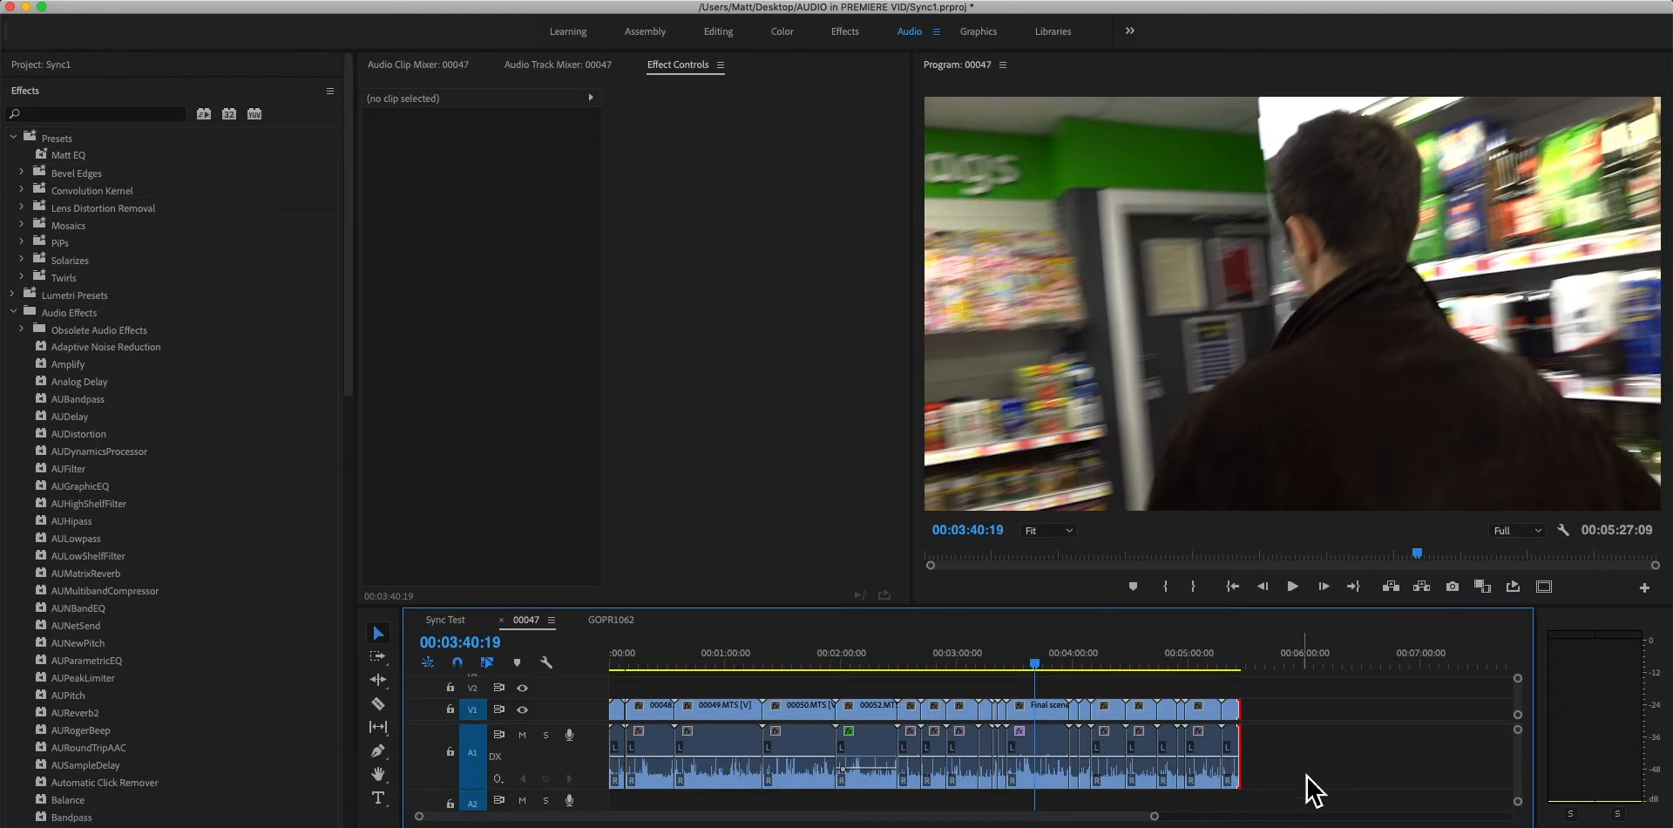
Select the Final scene clip, view its Effect Controls, and look up the option for editing the clip in Adobe Audition.
{"action": "left_click", "coordinate": [577, 69]}
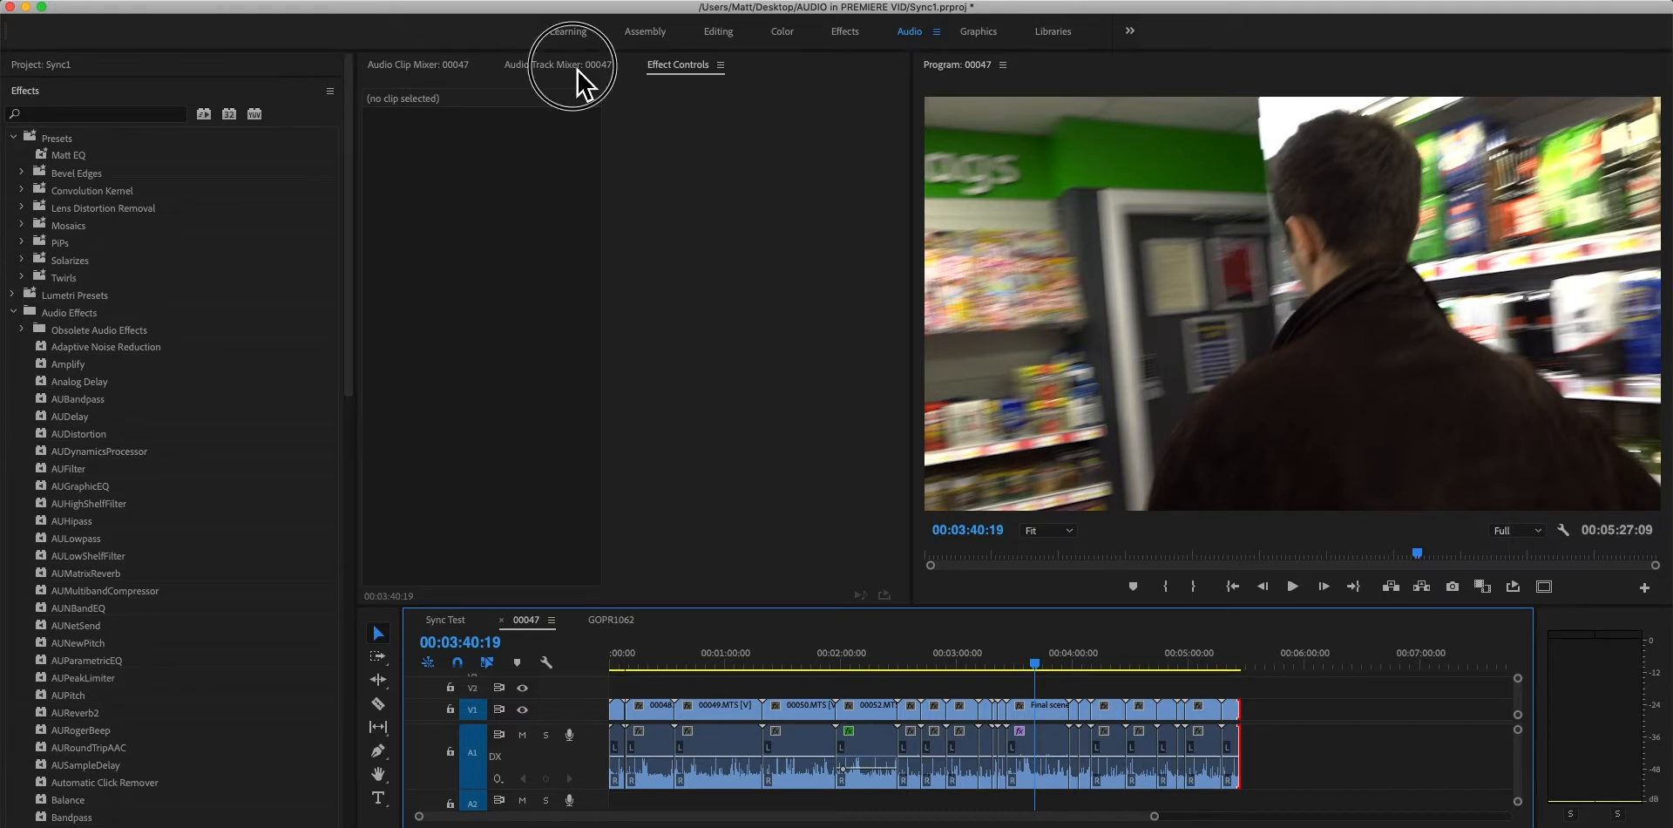
{"action": "left_click", "coordinate": [667, 66]}
{"action": "left_click", "coordinate": [1062, 758]}
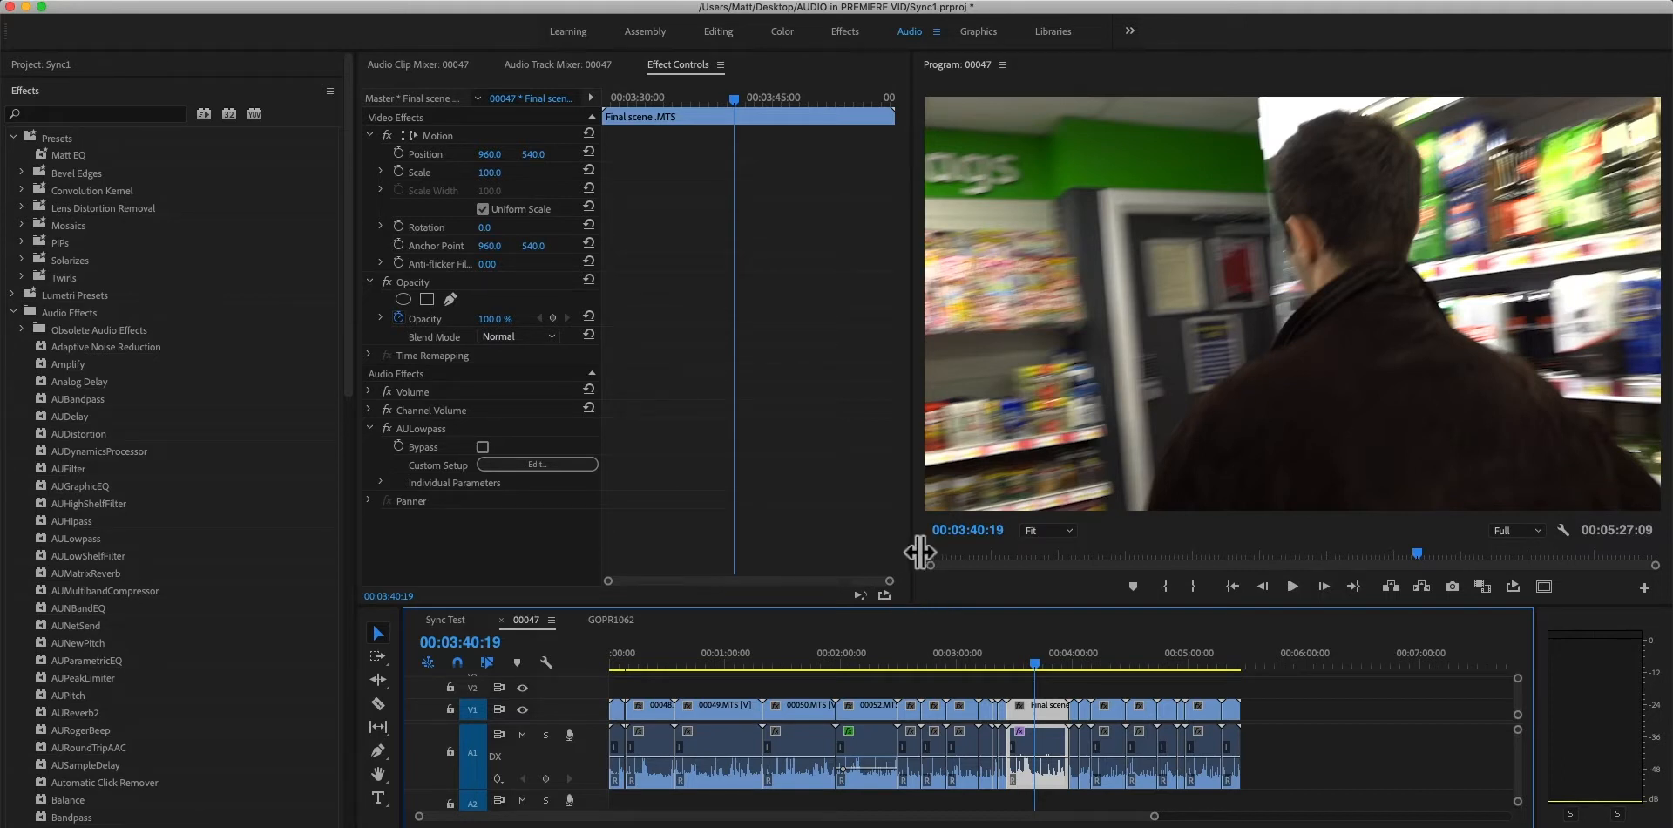
{"action": "right_click", "coordinate": [1053, 739]}
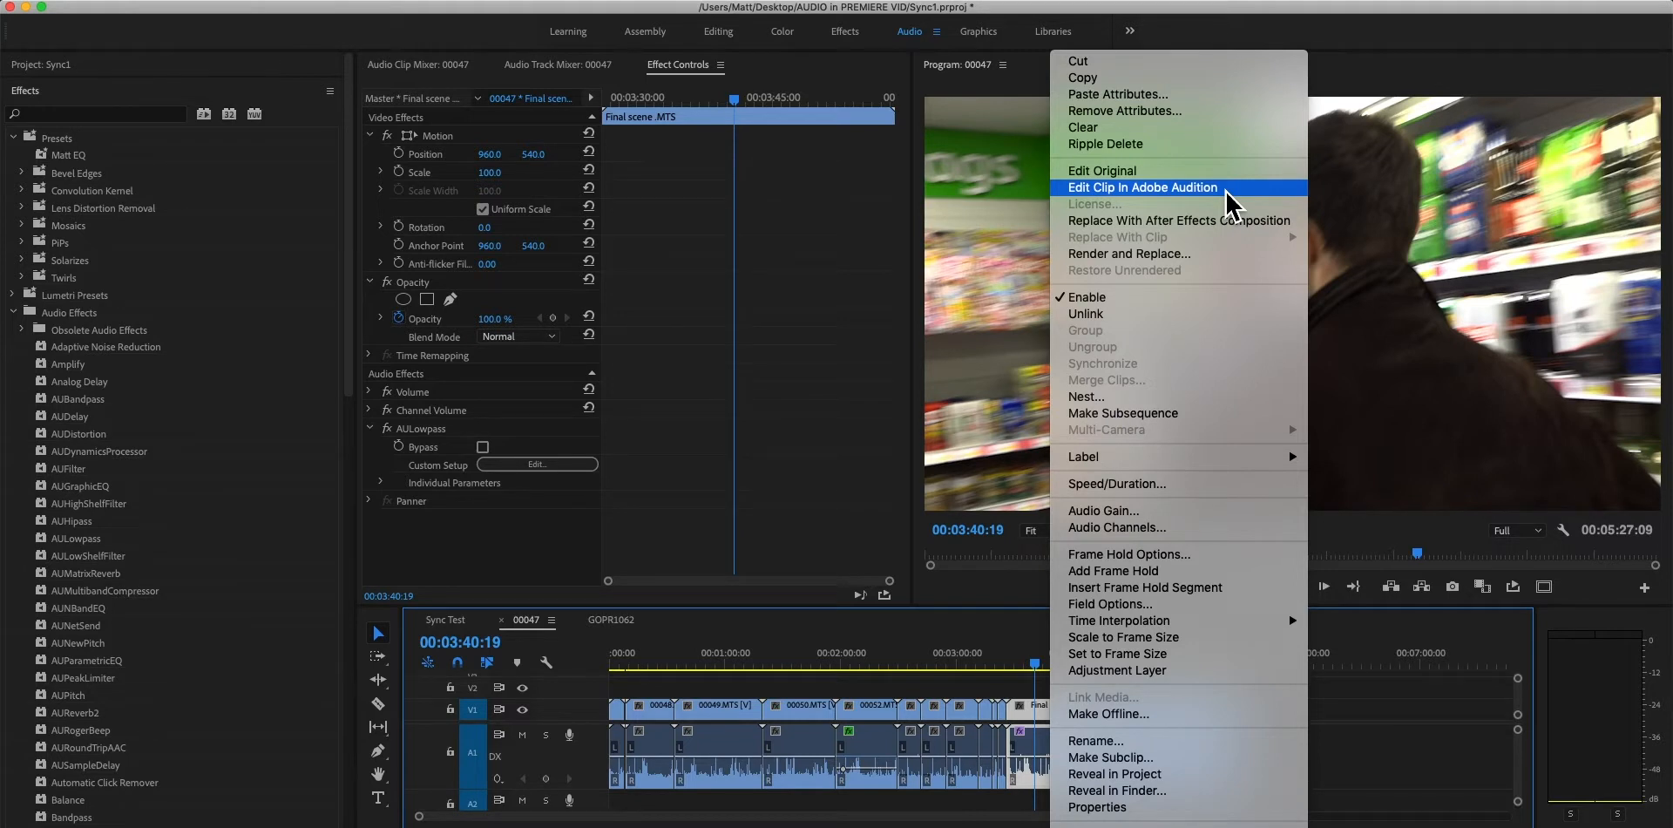
{"action": "left_click", "coordinate": [1026, 746]}
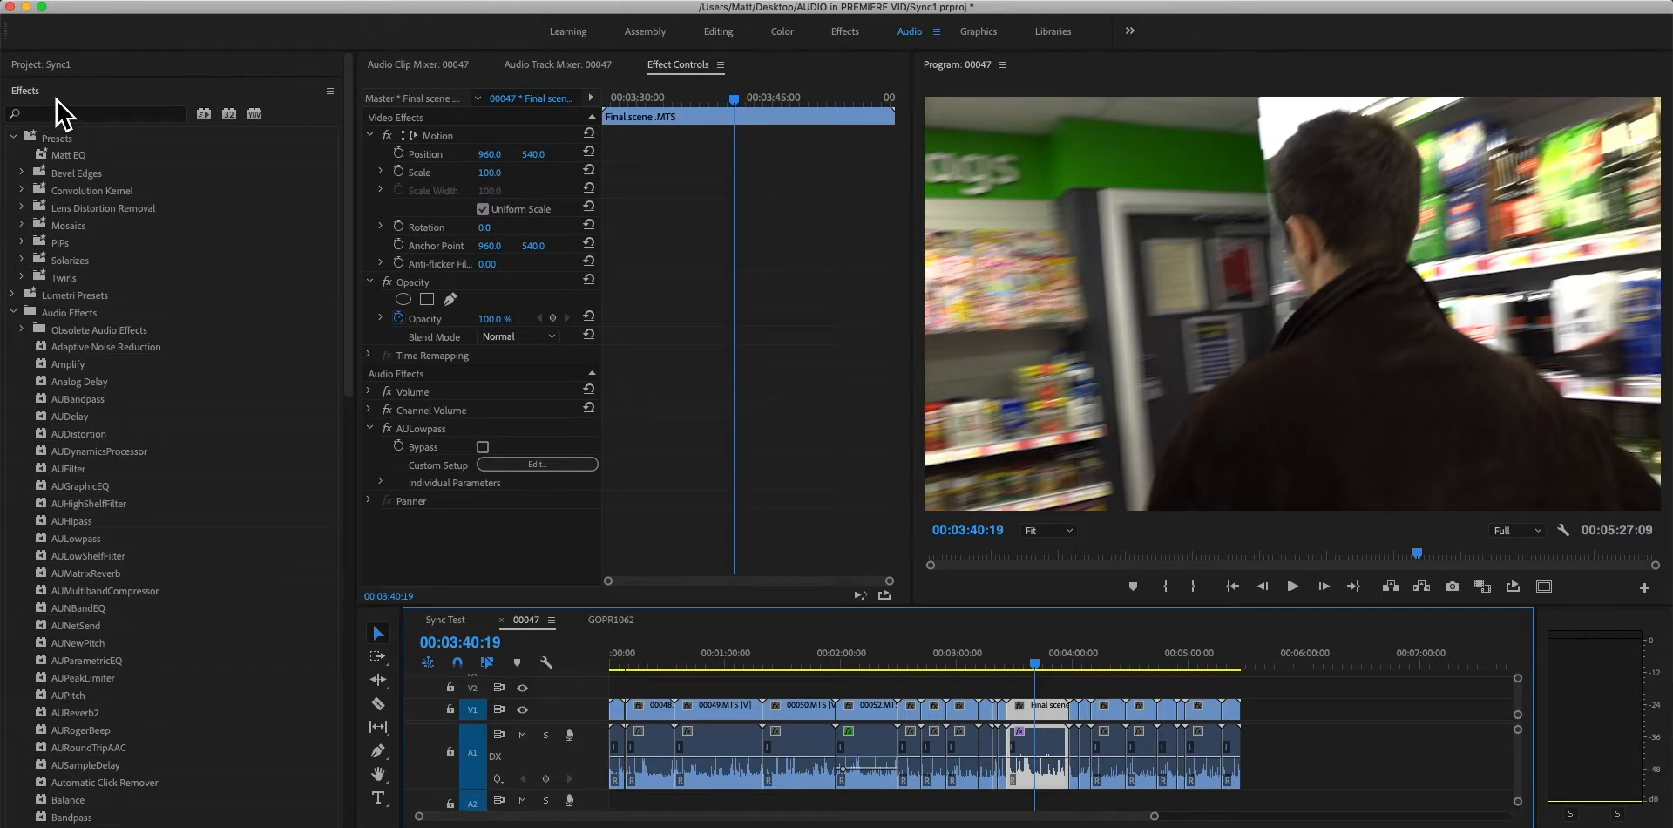
Look up the option for editing the Sync Test sequence in Adobe Audition among the project items.
{"action": "left_click", "coordinate": [63, 69]}
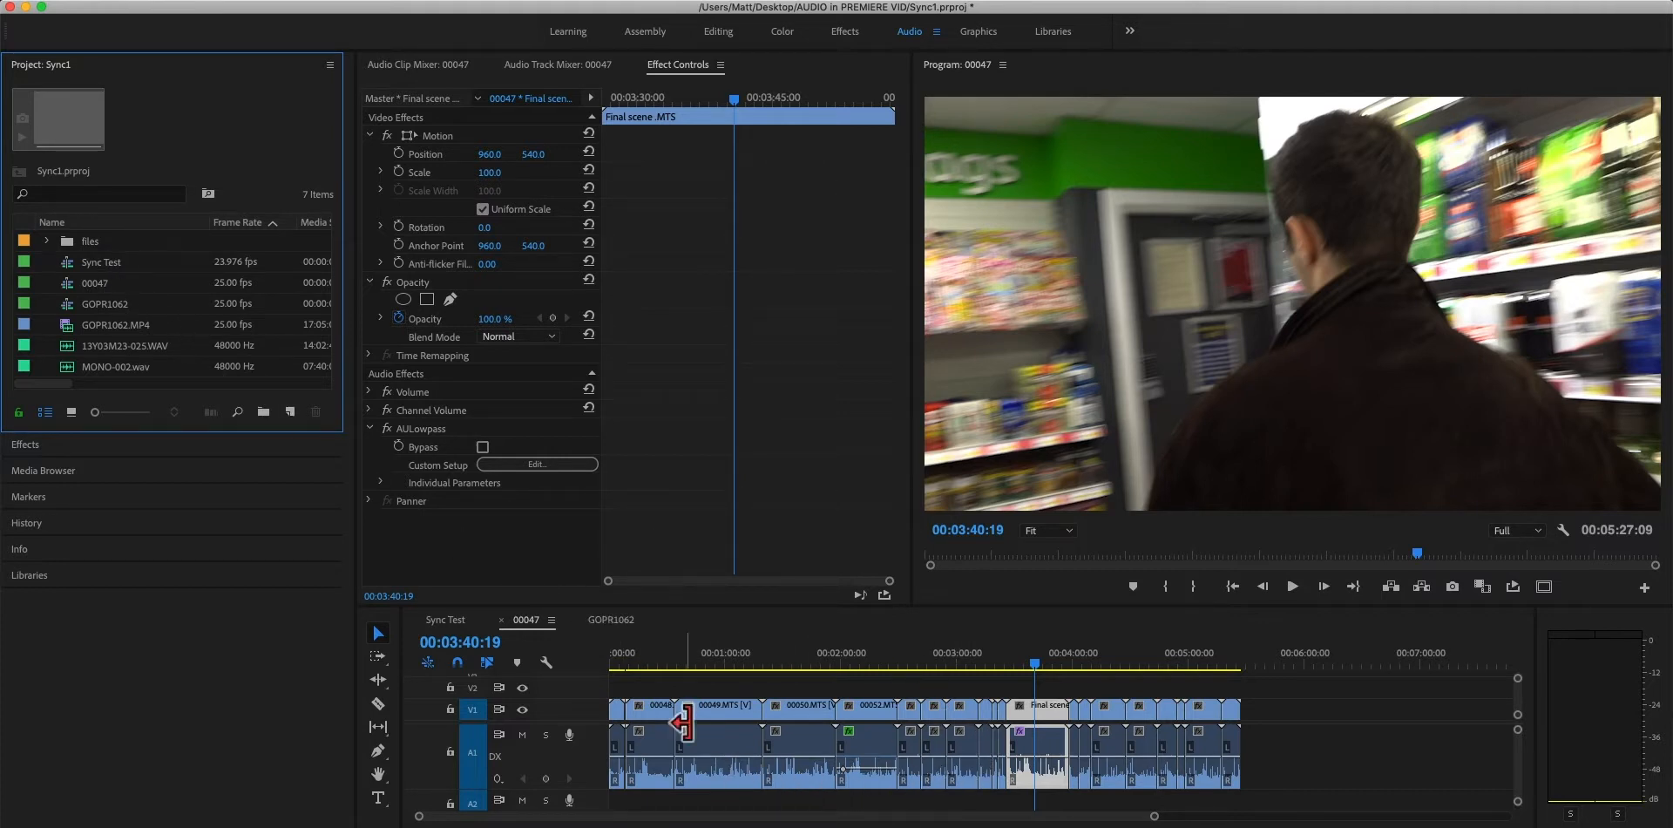
{"action": "right_click", "coordinate": [106, 265]}
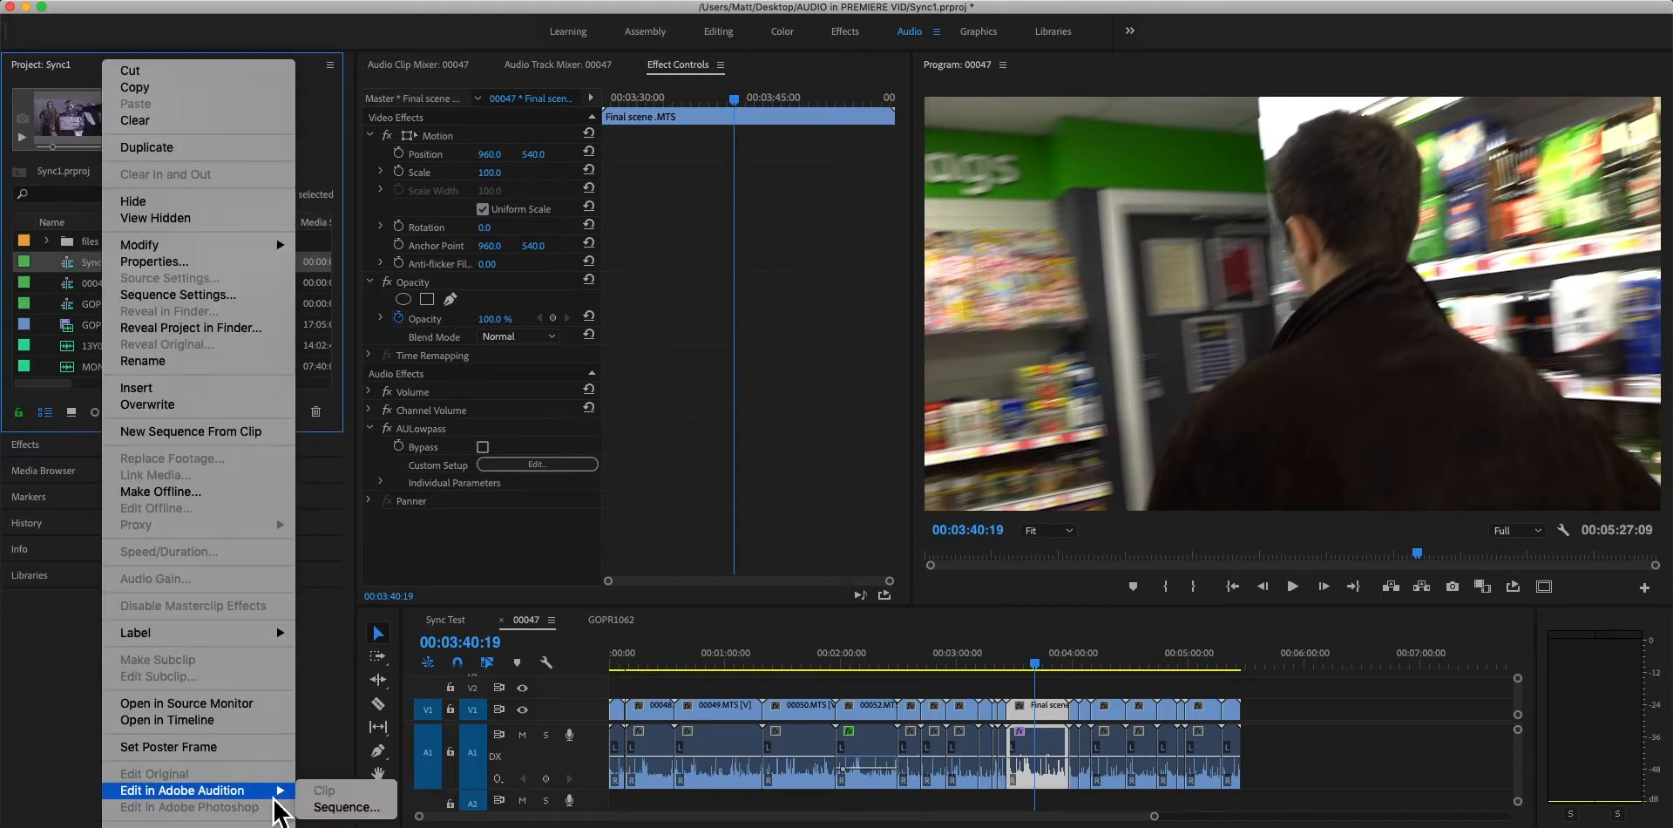
{"action": "mouse_move", "coordinate": [262, 795]}
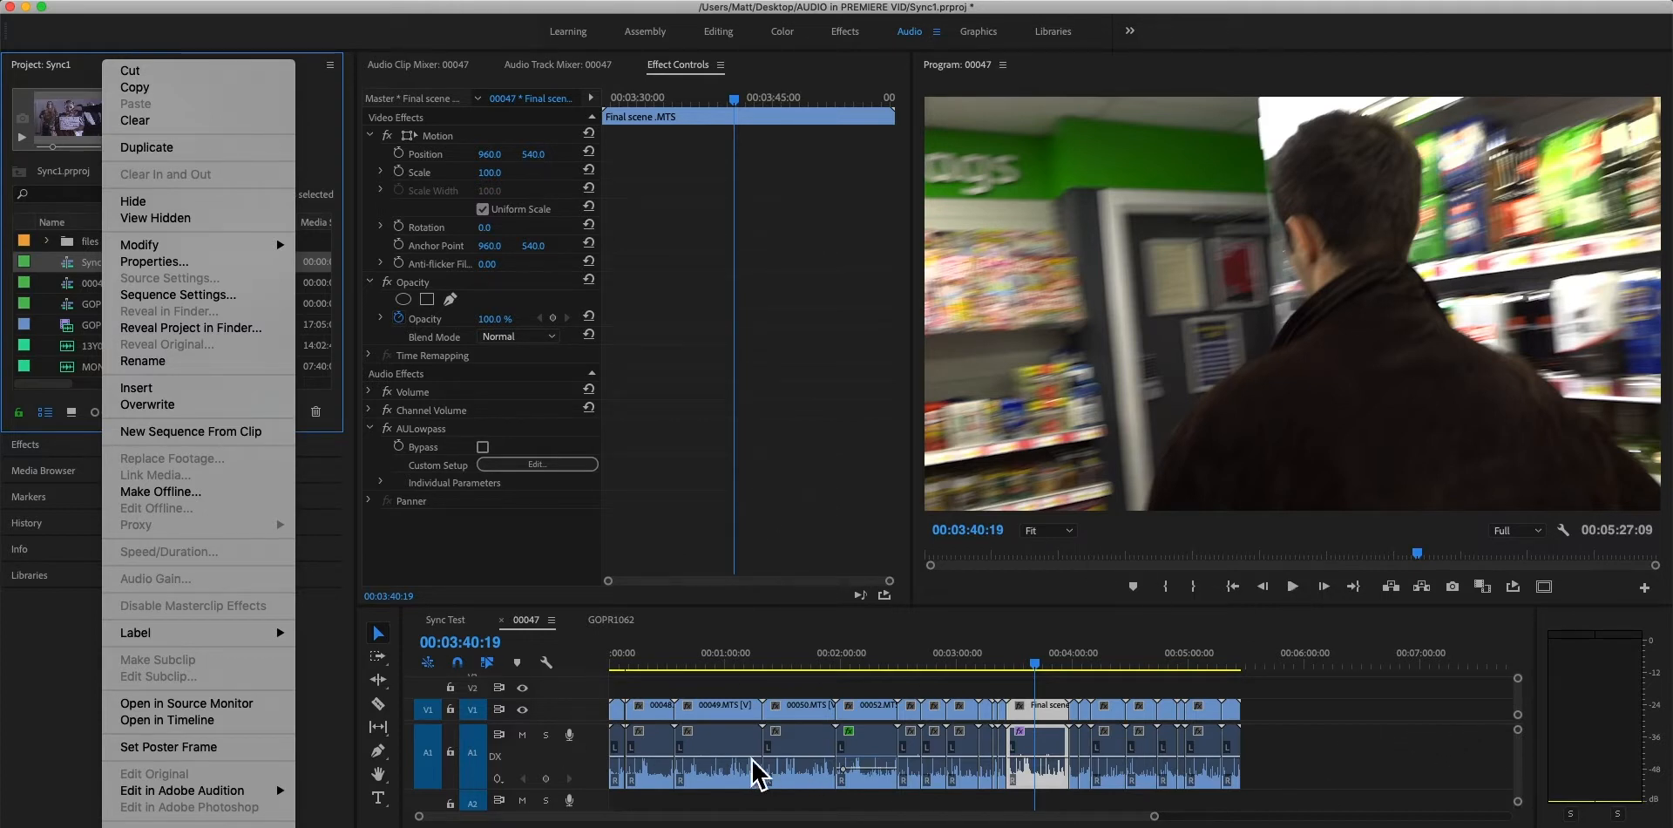
{"action": "left_click", "coordinate": [1324, 771]}
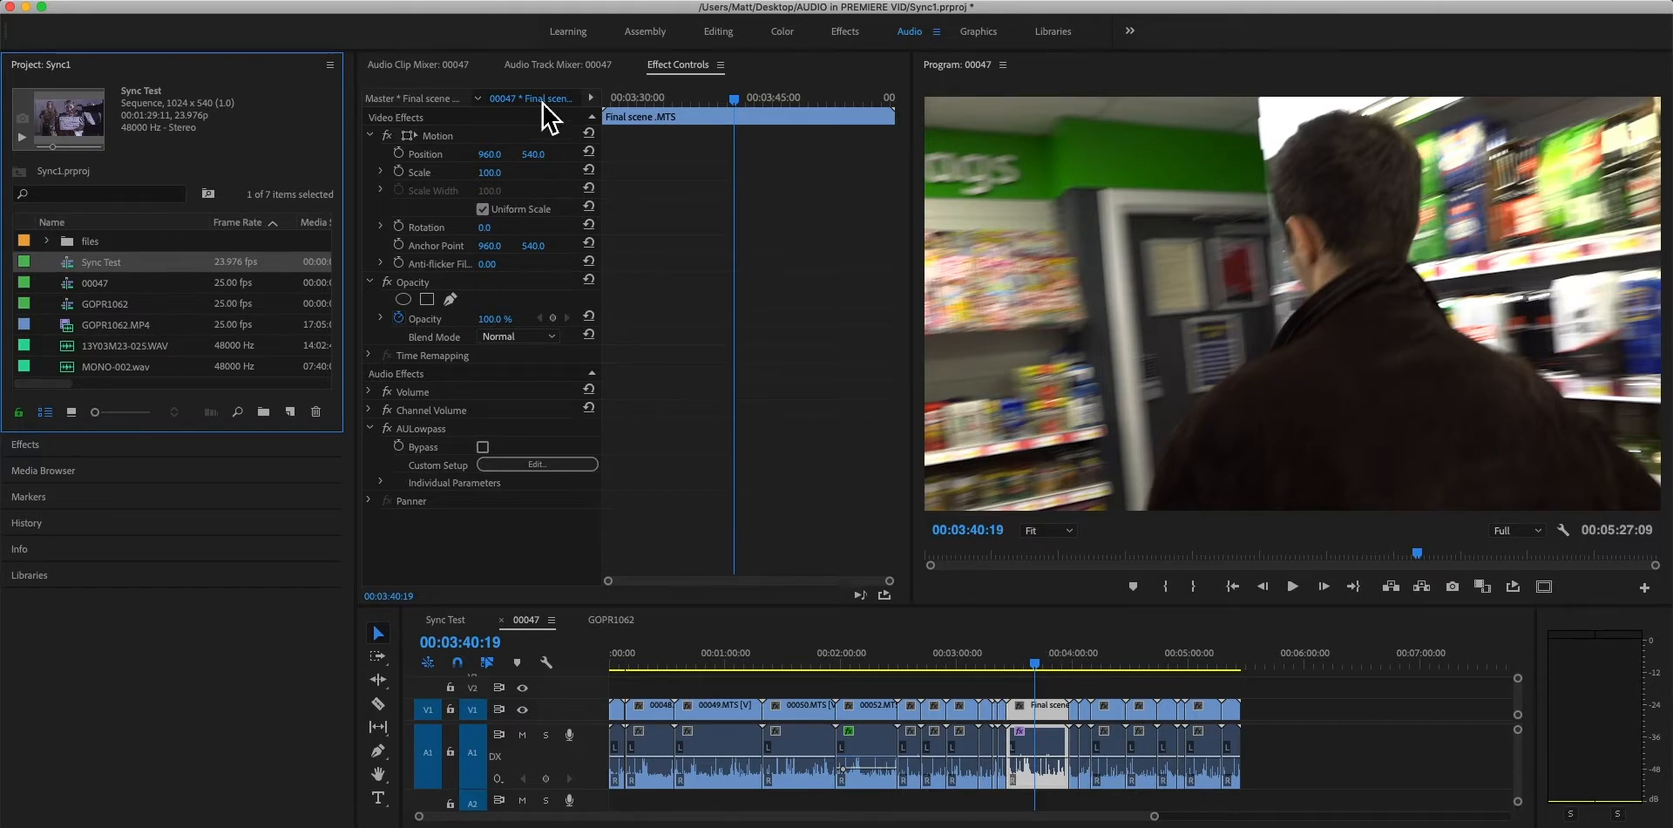
Show the audio effects list again and view the track and Master effects in the Audio Track Mixer.
{"action": "left_click", "coordinate": [87, 449]}
{"action": "left_click_drag", "start_coordinate": [353, 390], "coordinate": [357, 429]}
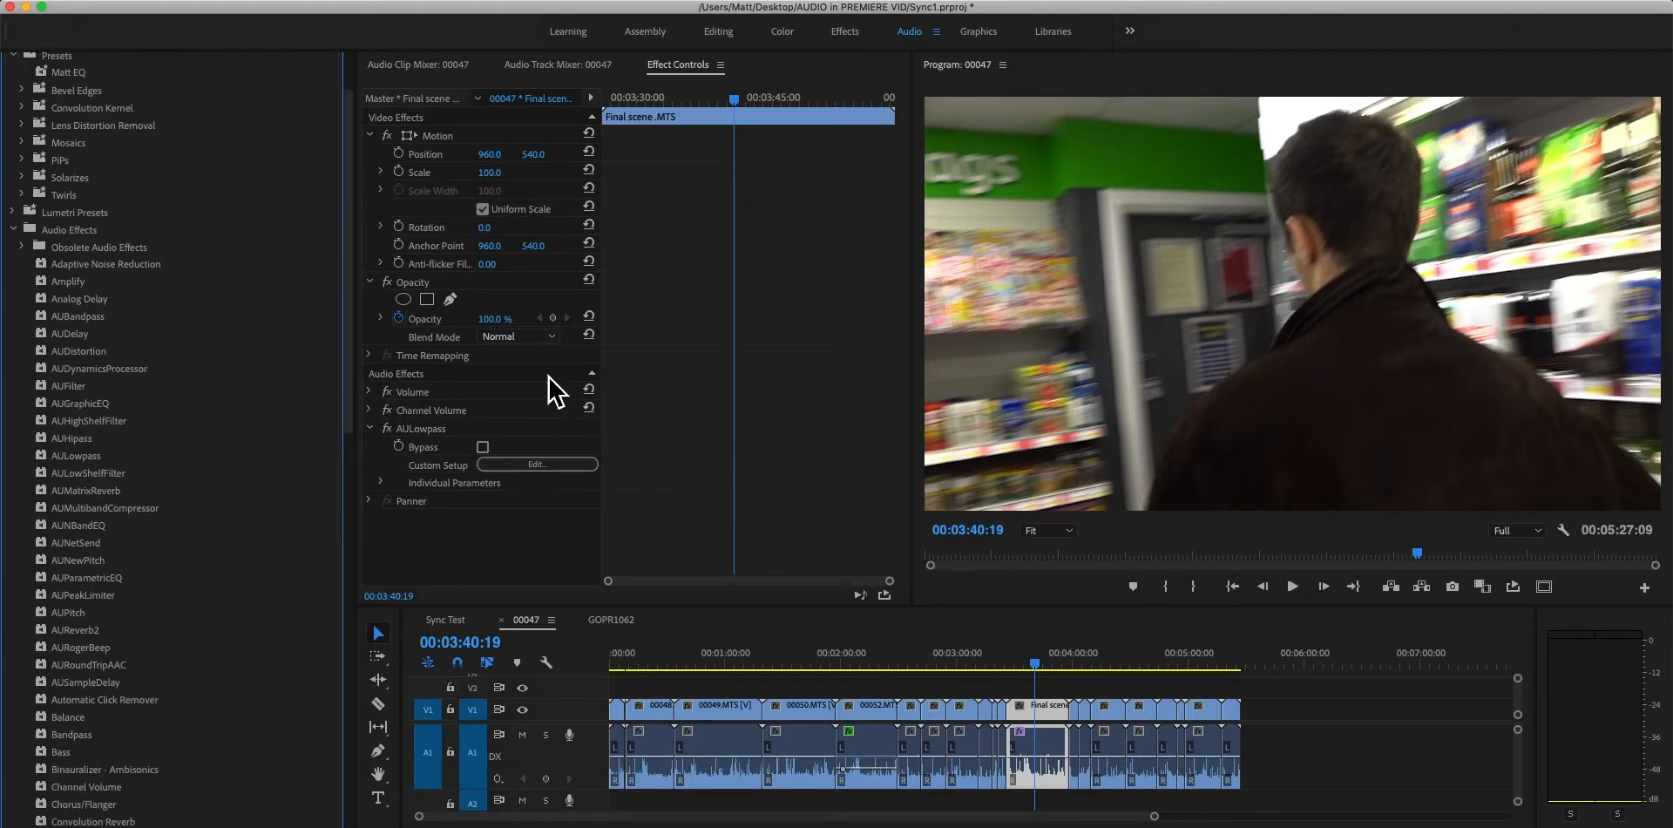
{"action": "left_click", "coordinate": [571, 64]}
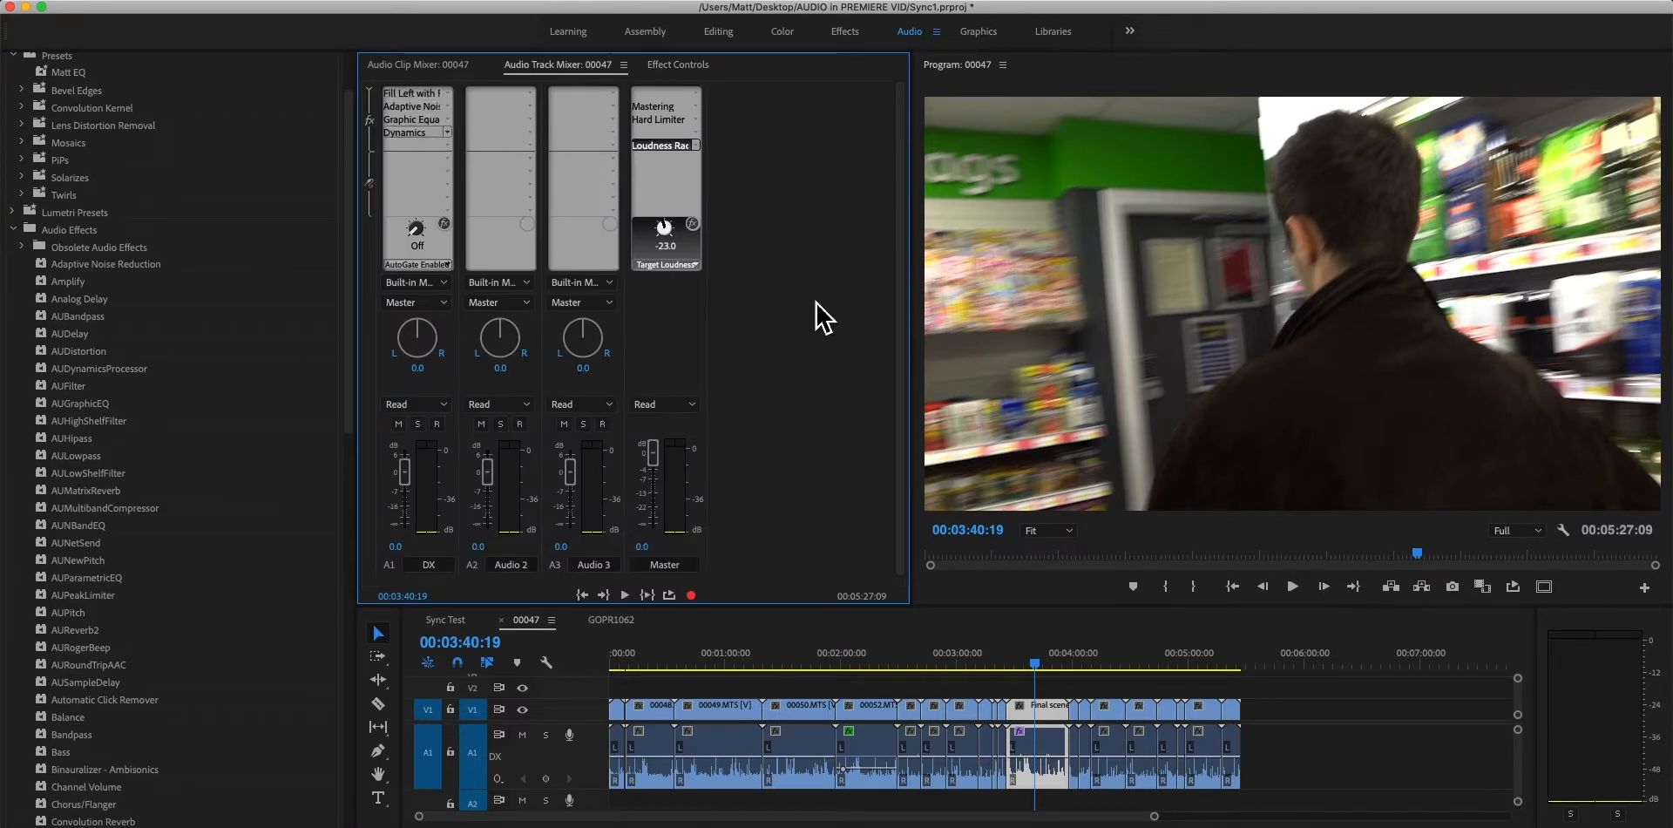
Select the 00066.MTS audio clip, and view the DX track's Adaptive Noise Reduction settings in the effect editor before closing it.
{"action": "left_click", "coordinate": [971, 725]}
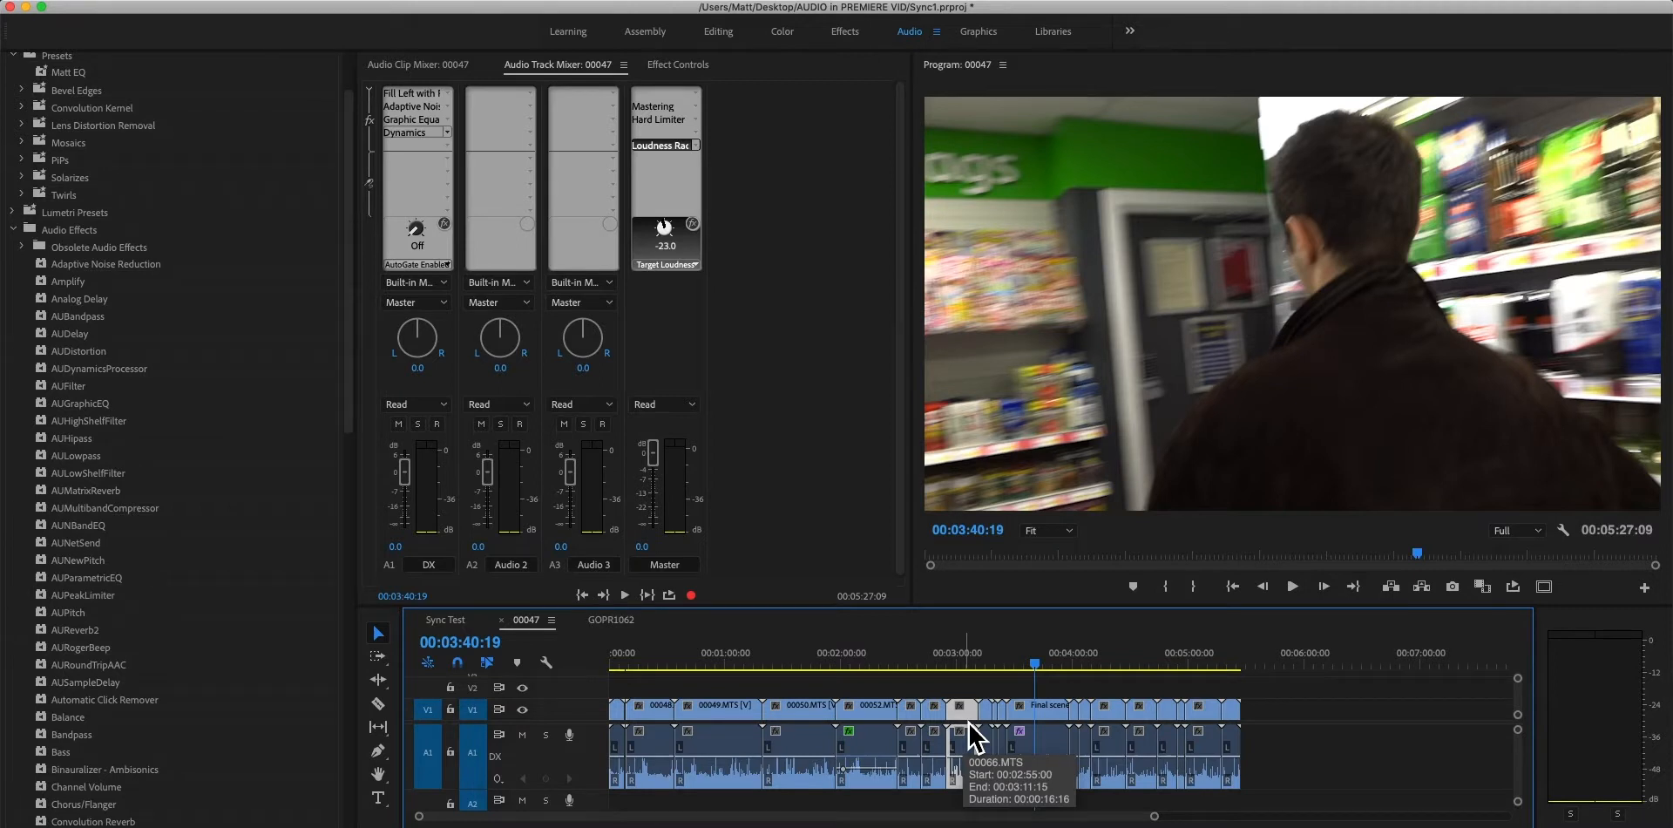
{"action": "double_click", "coordinate": [415, 106]}
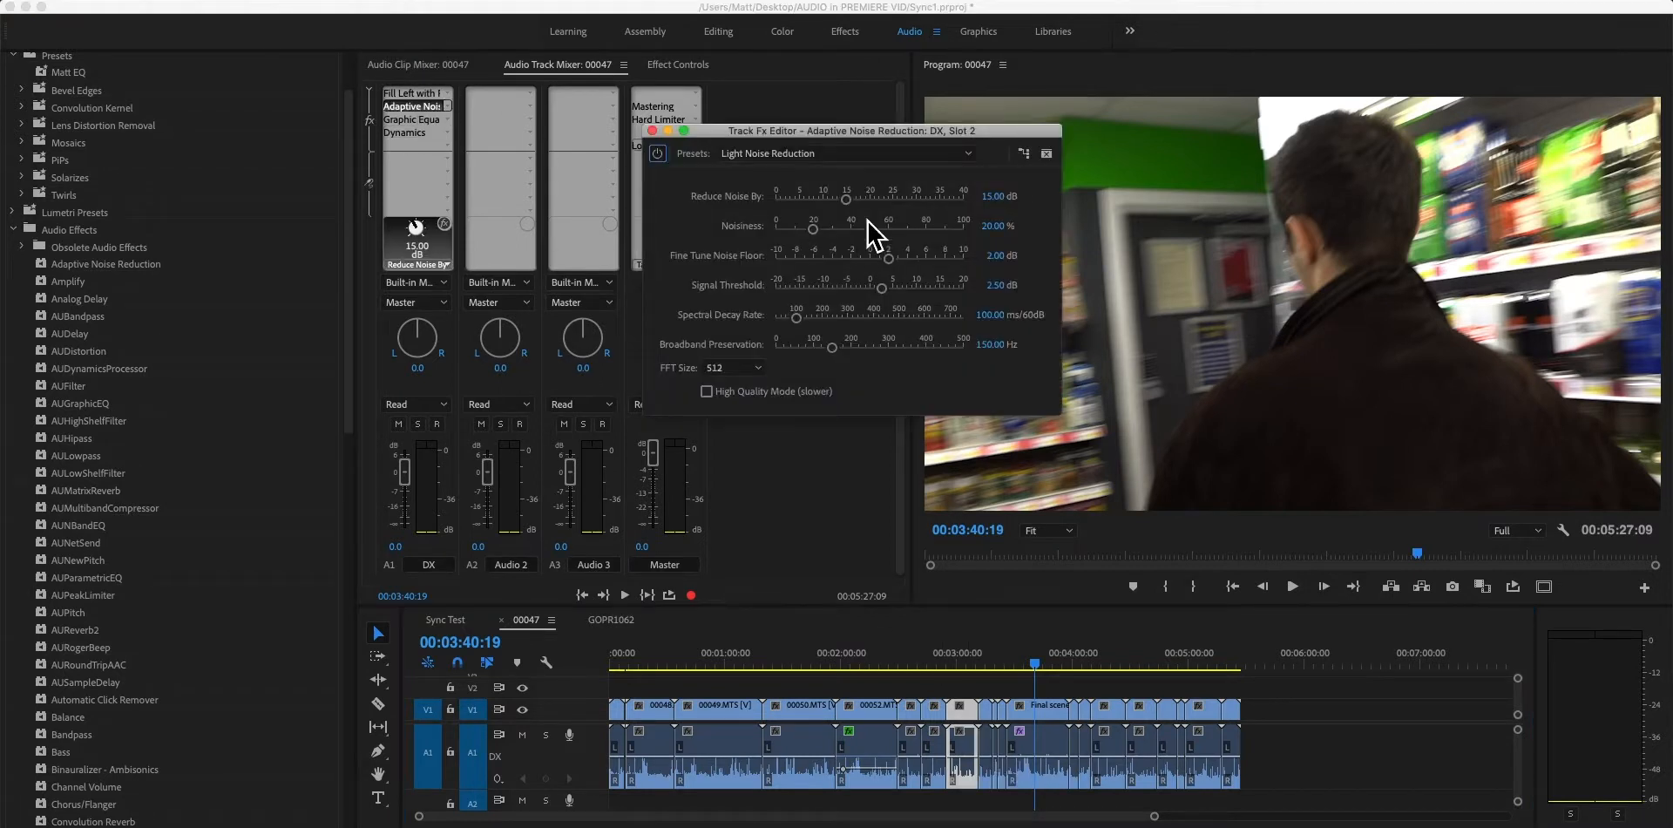
{"action": "left_click_drag", "start_coordinate": [844, 135], "coordinate": [918, 168]}
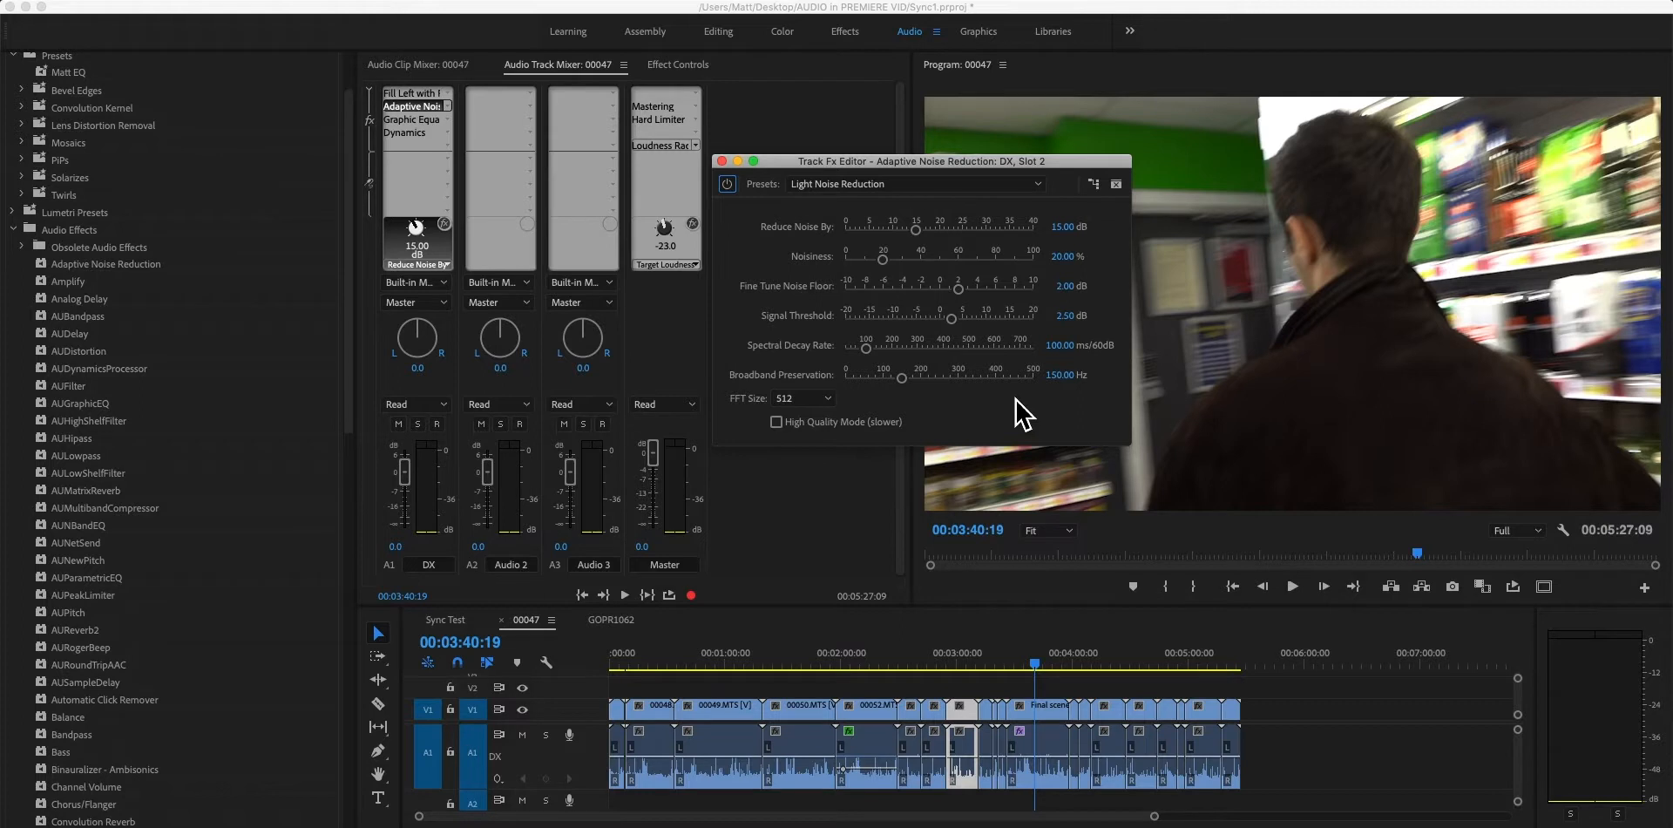
{"action": "left_click_drag", "start_coordinate": [989, 165], "coordinate": [992, 112]}
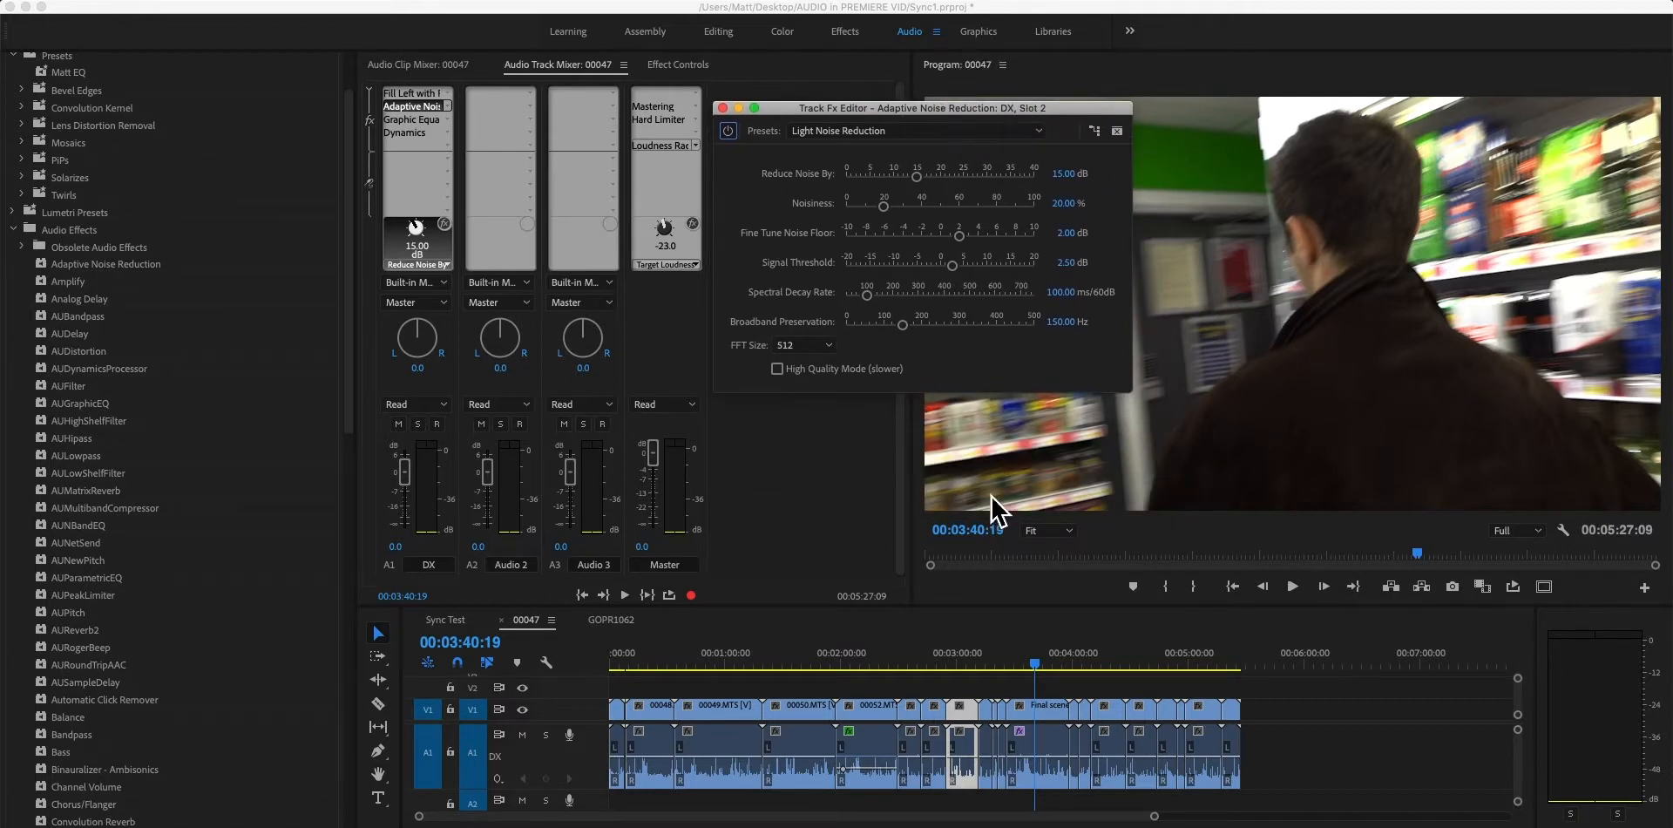
{"action": "left_click", "coordinate": [907, 545]}
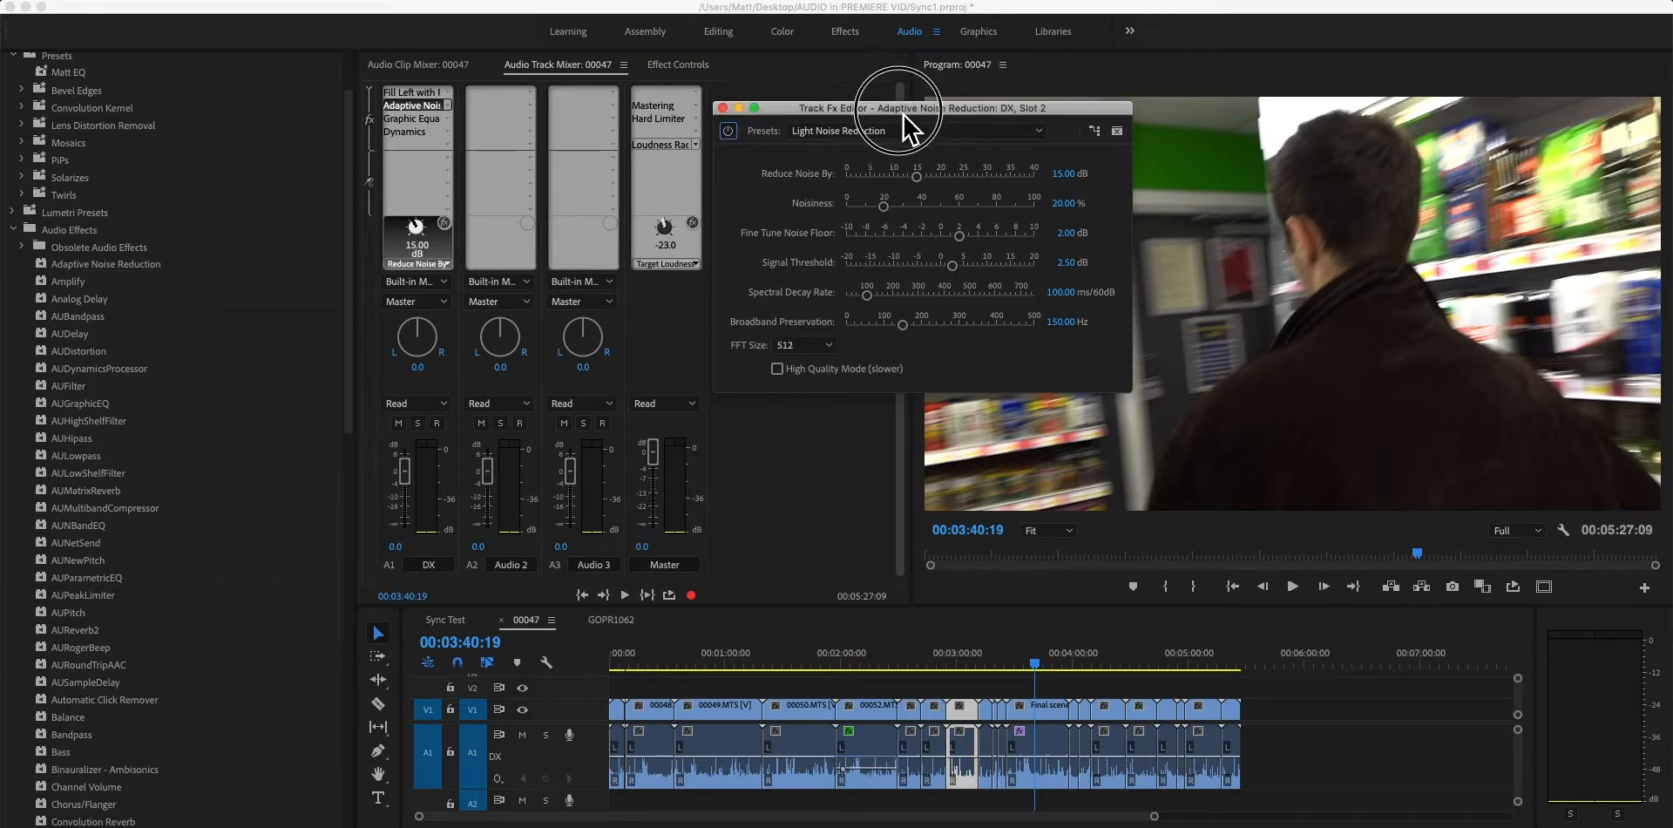
{"action": "left_click_drag", "start_coordinate": [906, 108], "coordinate": [915, 143]}
{"action": "left_click", "coordinate": [732, 143]}
{"action": "left_click", "coordinate": [903, 383]}
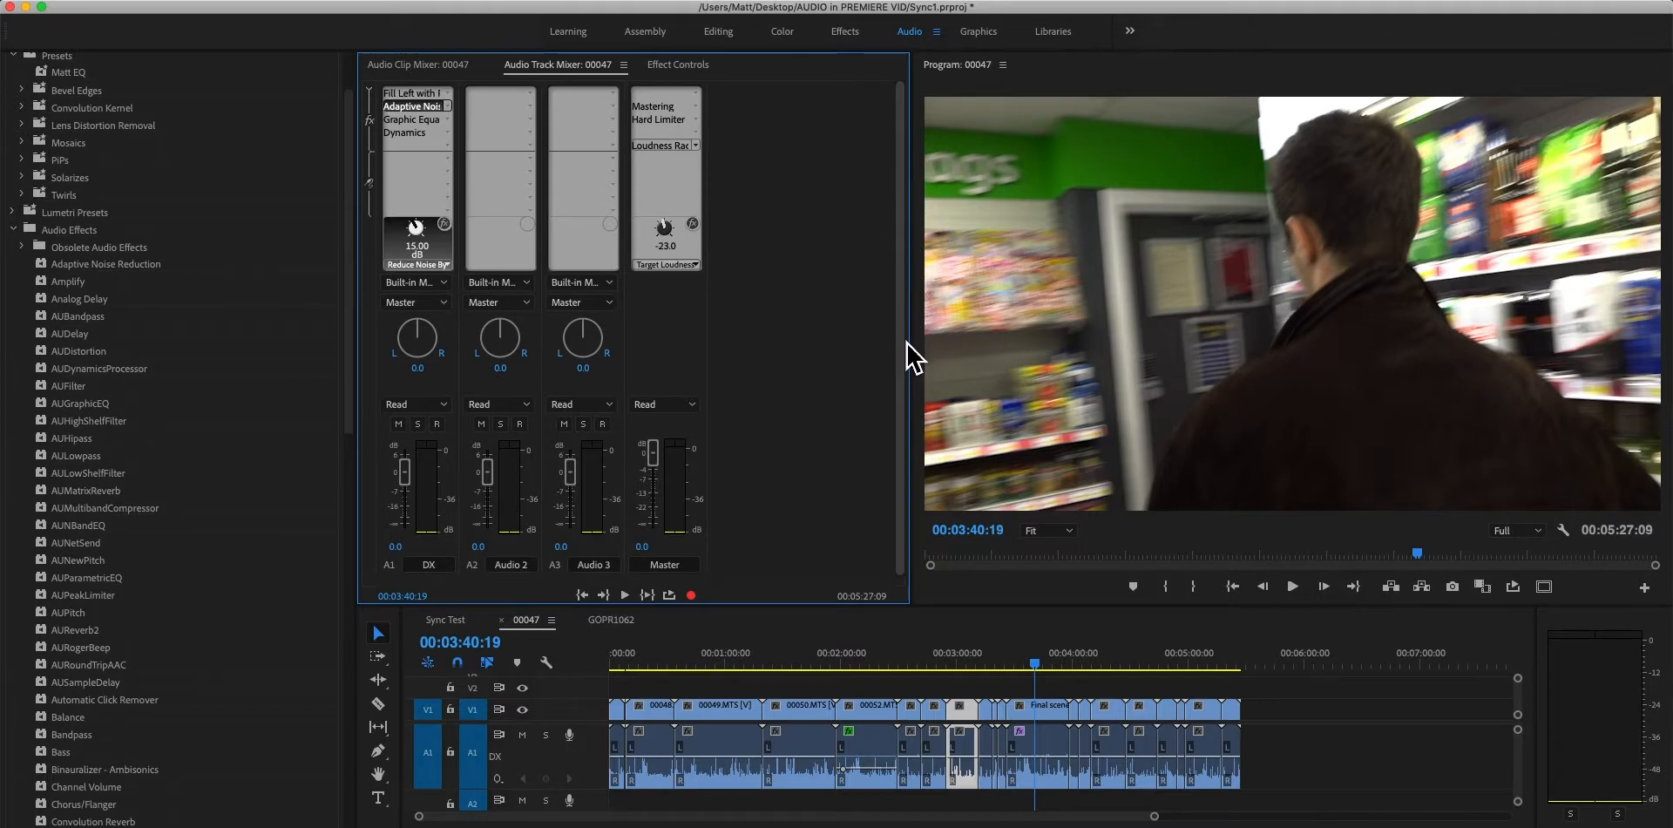
{"action": "mouse_move", "coordinate": [903, 340]}
{"action": "left_mouse_down"}
{"action": "mouse_move", "coordinate": [906, 280]}
{"action": "mouse_move", "coordinate": [902, 332]}
{"action": "mouse_move", "coordinate": [903, 311]}
{"action": "left_mouse_up"}
{"action": "left_click_drag", "start_coordinate": [907, 324], "coordinate": [905, 336]}
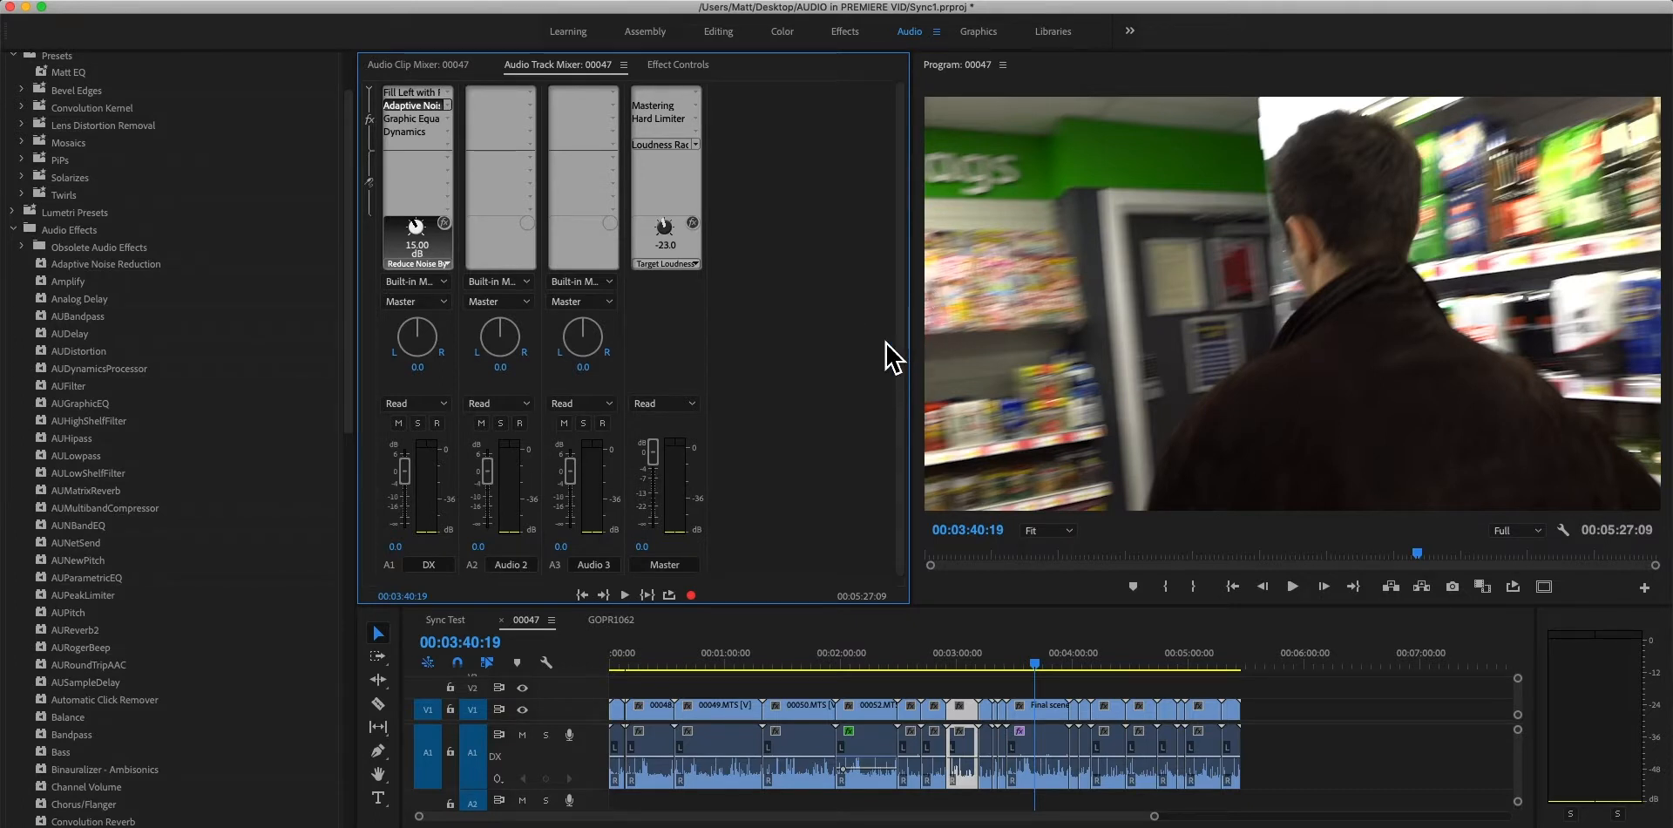